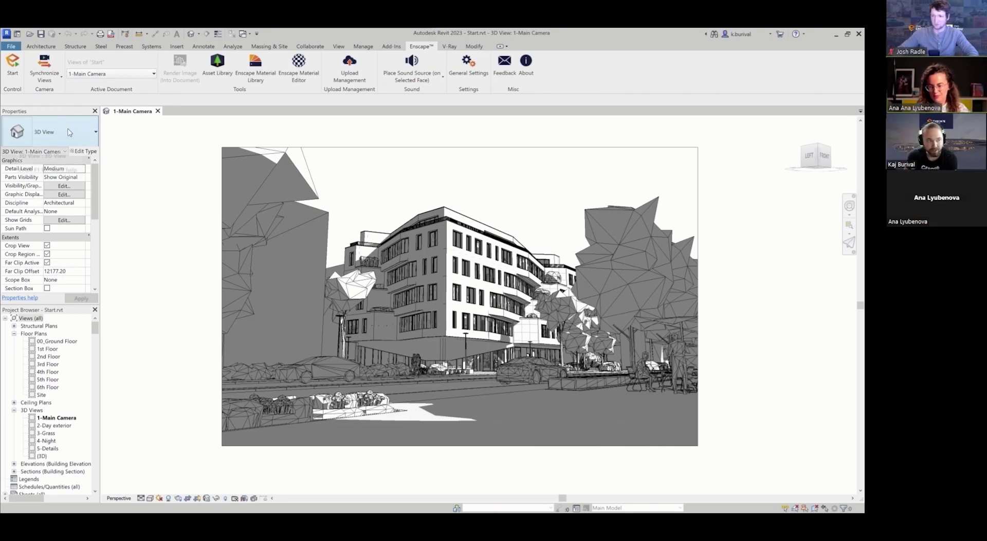
- Start Enscape for the main camera view and arrange its render window side by side with the Revit model
{"action": "left_click", "coordinate": [12, 77]}
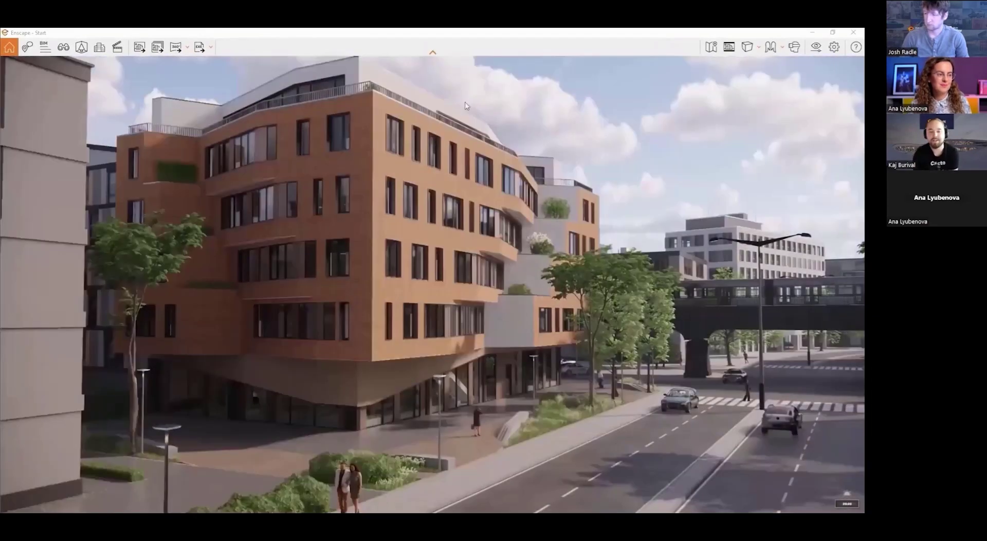
{"action": "left_click_drag", "start_coordinate": [544, 33], "coordinate": [864, 154]}
{"action": "left_click", "coordinate": [224, 144]}
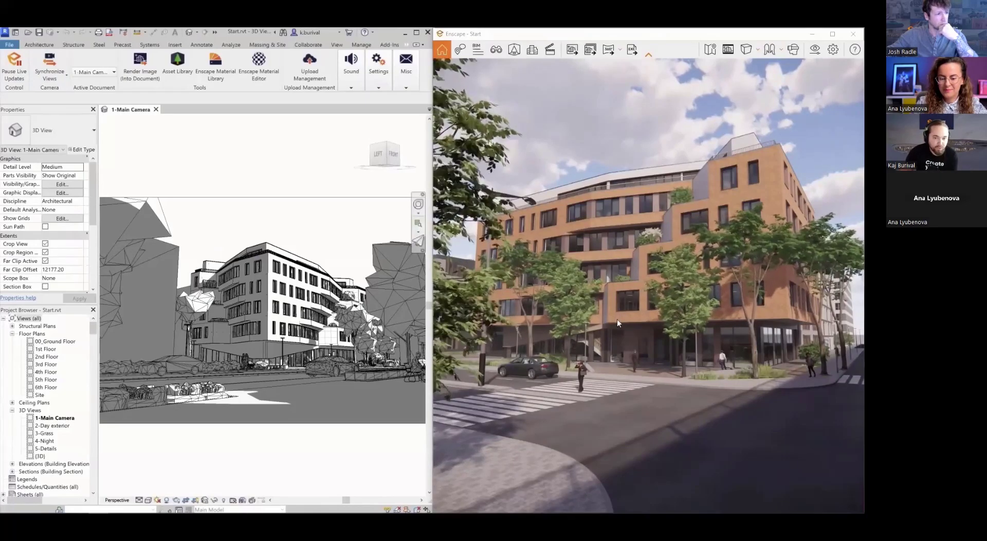
- Synchronize the Enscape camera with the Revit view and orbit the 1-Main Camera view around the building
{"action": "left_click", "coordinate": [49, 66]}
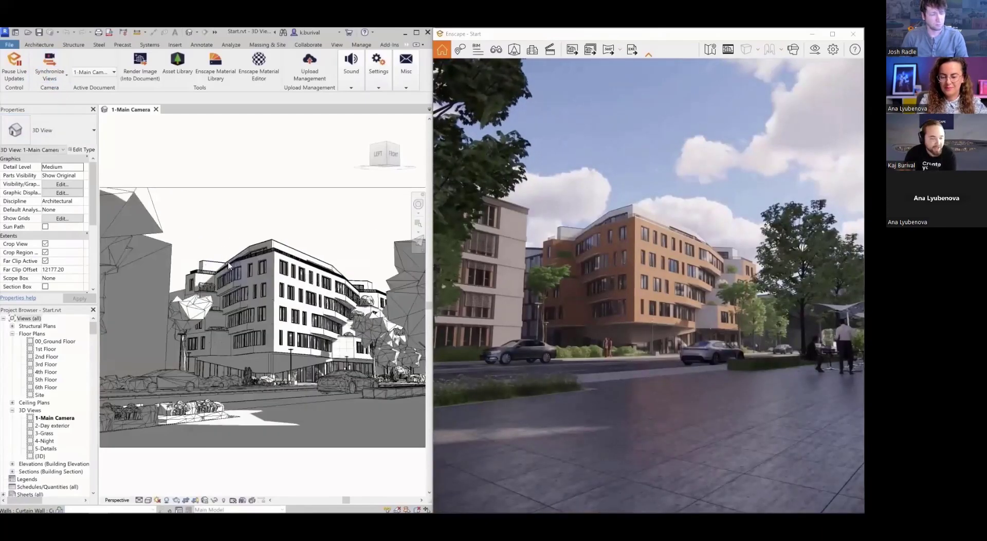
{"action": "middle_click_drag", "start_coordinate": [228, 265], "coordinate": [263, 296], "text": "shift"}
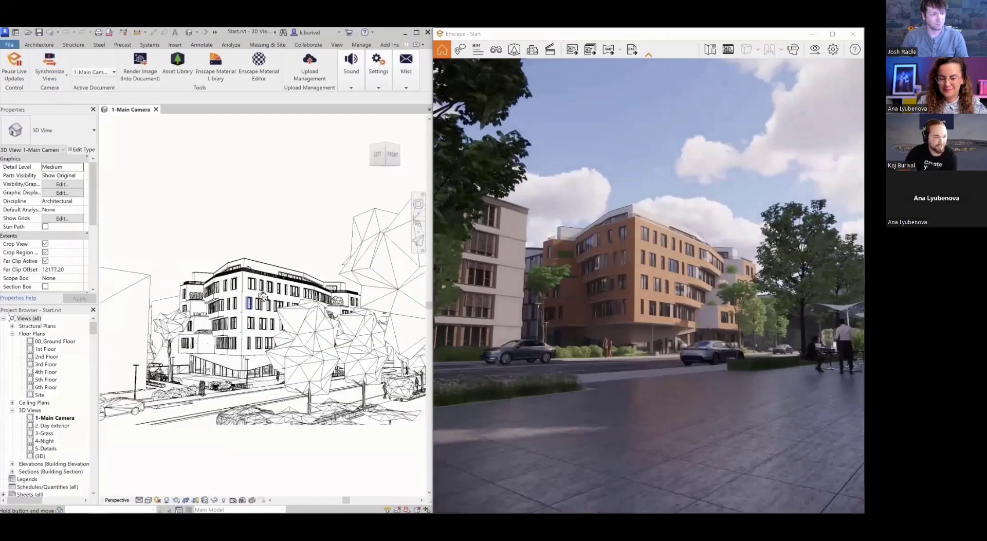
{"action": "middle_click_drag", "start_coordinate": [257, 305], "coordinate": [274, 303], "text": "shift"}
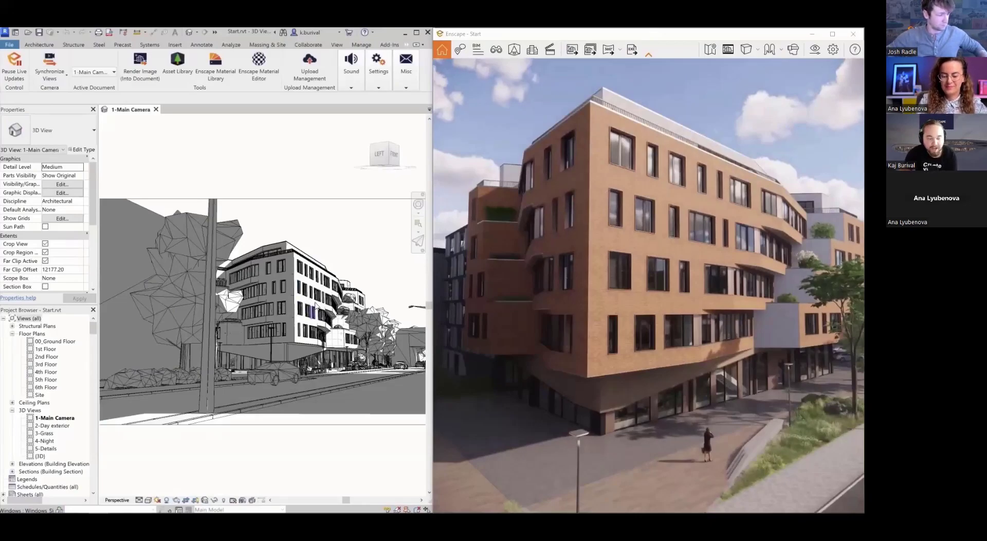
- Lower the top of the second-floor curtain wall on the street facade to a top offset of about -114.61 and inspect it in the render
{"action": "left_click", "coordinate": [313, 302]}
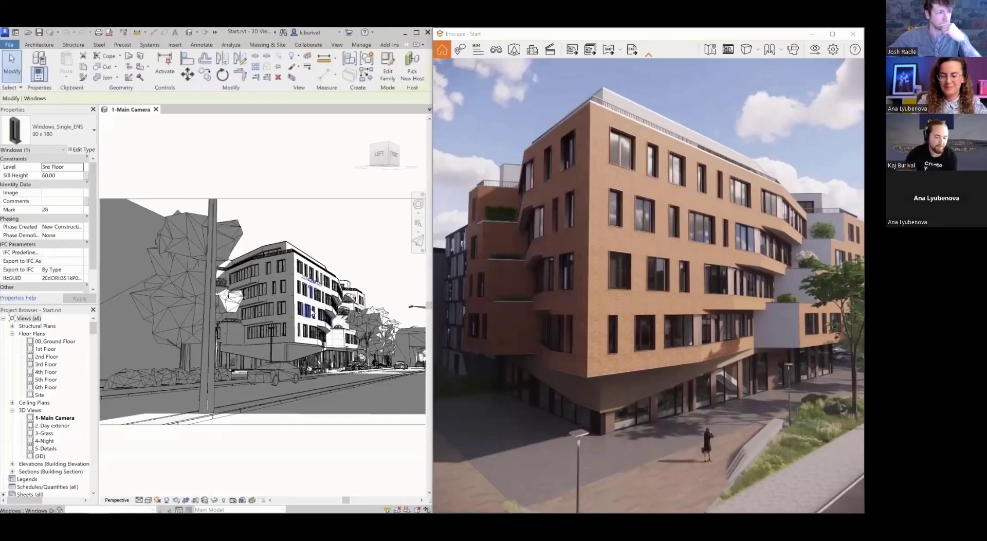
{"action": "left_click", "coordinate": [319, 307]}
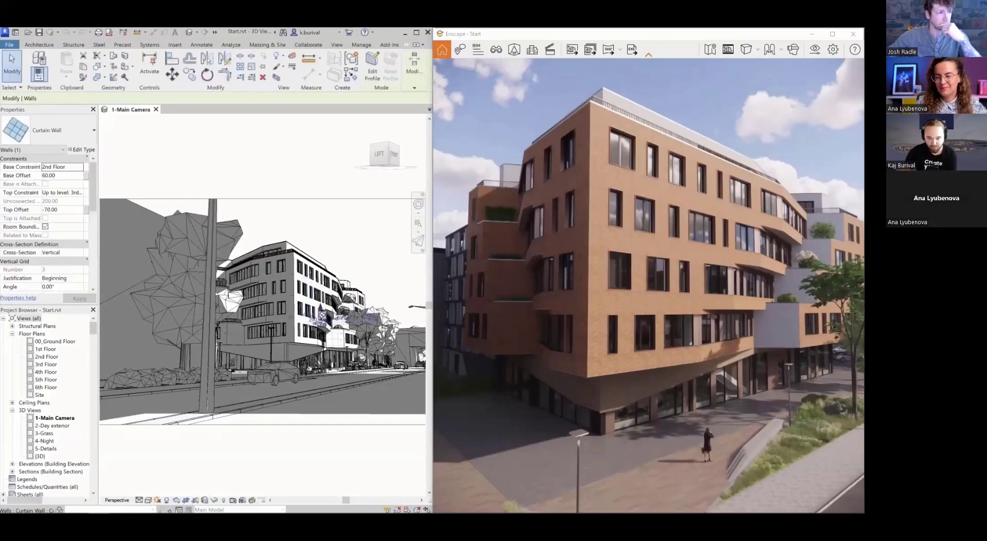
{"action": "scroll", "coordinate": [354, 316], "scroll_direction": "up", "scroll_amount": 3}
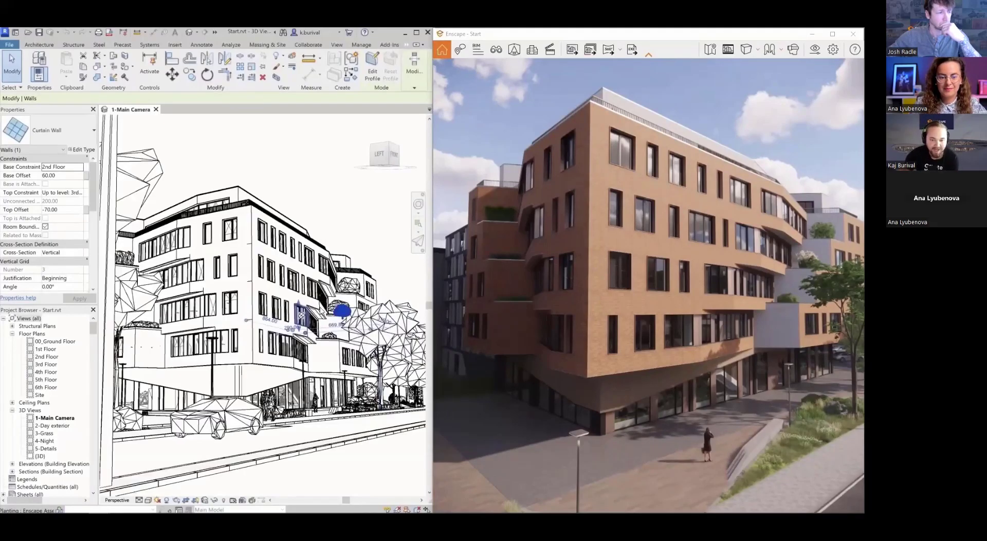
{"action": "scroll", "coordinate": [301, 311], "scroll_direction": "up", "scroll_amount": 3}
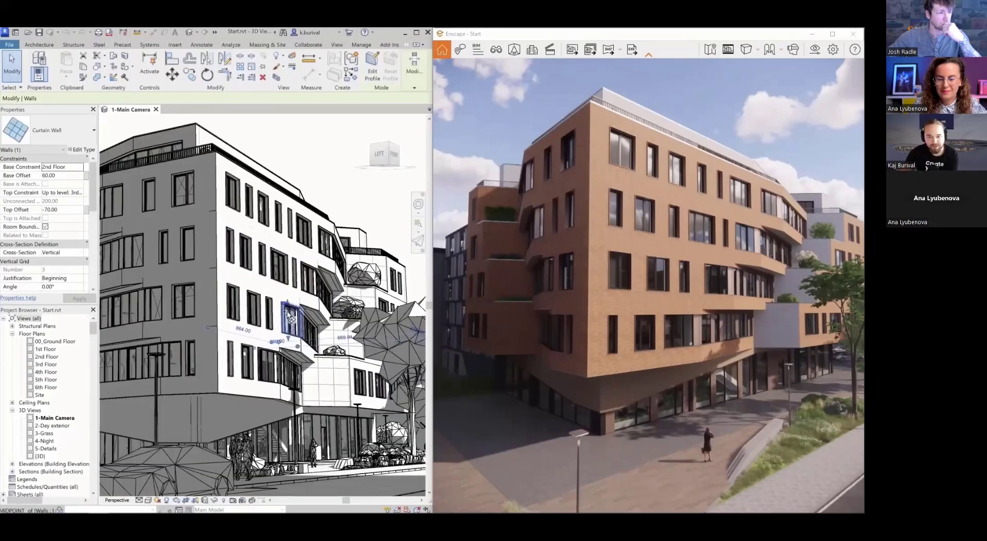
{"action": "left_click_drag", "start_coordinate": [289, 313], "coordinate": [291, 323]}
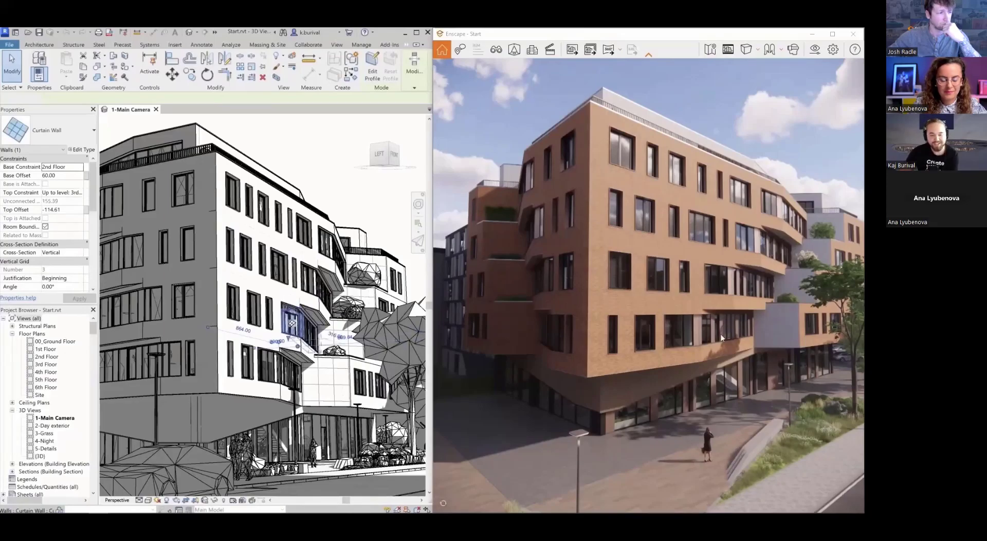
{"action": "scroll", "coordinate": [720, 334], "scroll_direction": "up", "scroll_amount": 3}
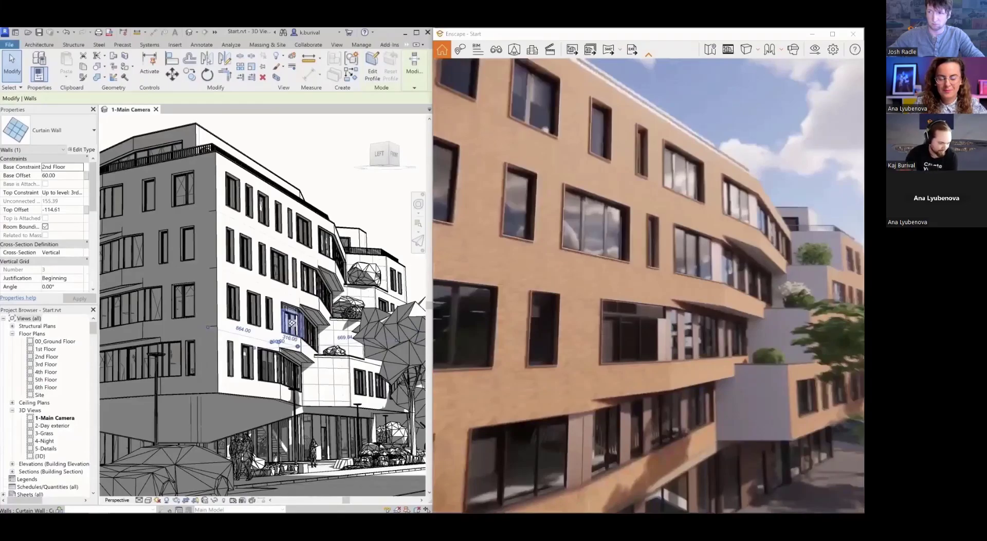
{"action": "key", "text": "Escape"}
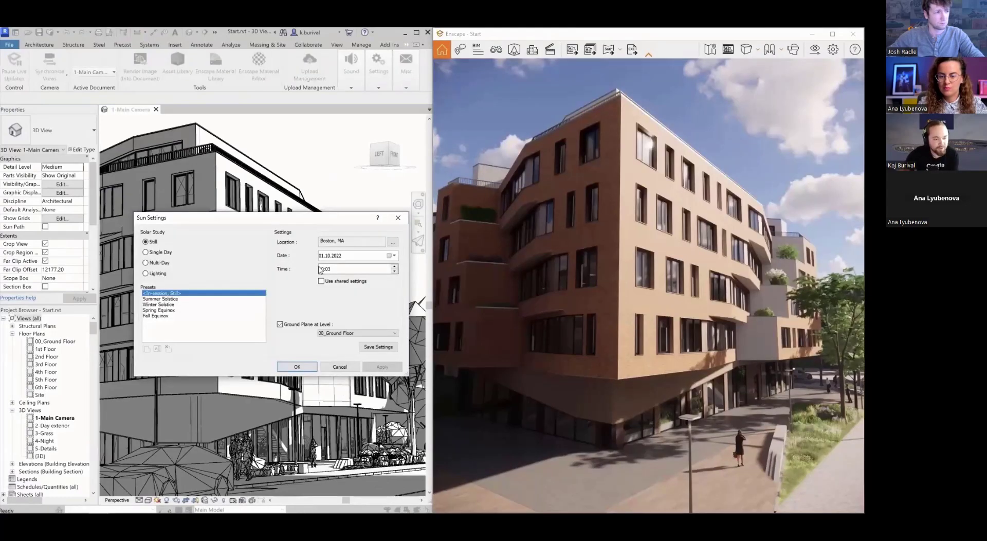
- Set the time in the sun settings to 15:03 and apply it
{"action": "left_click", "coordinate": [320, 269]}
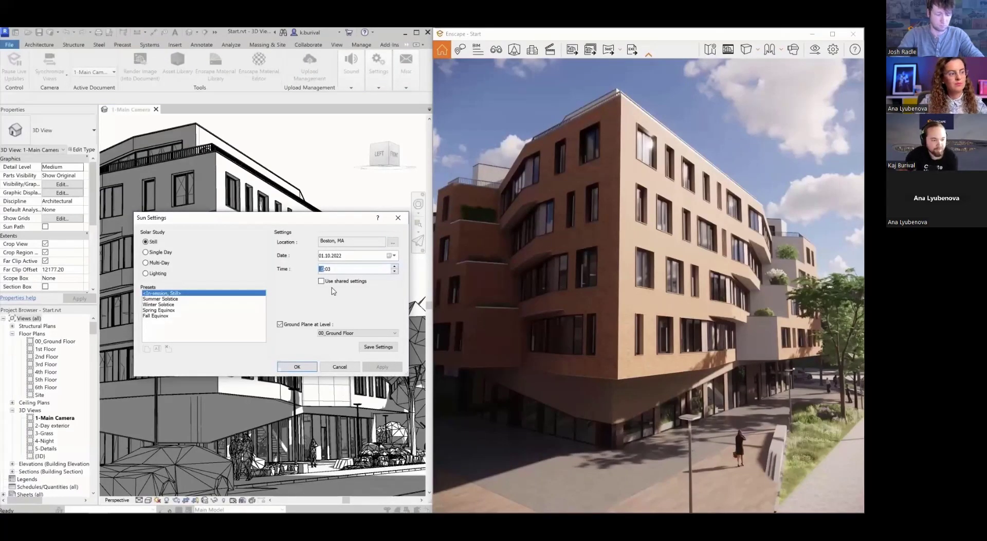
{"action": "key", "text": "Up"}
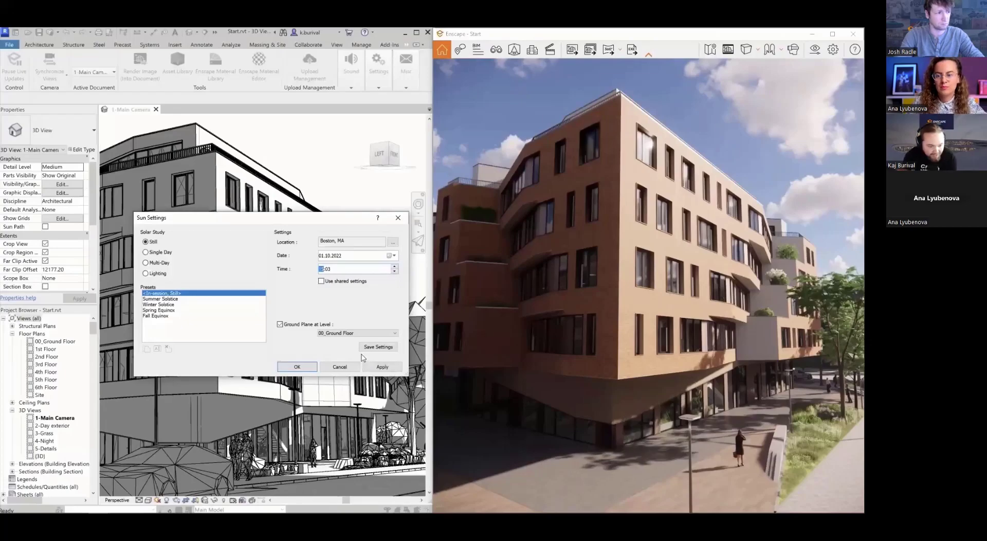
{"action": "left_click", "coordinate": [387, 368]}
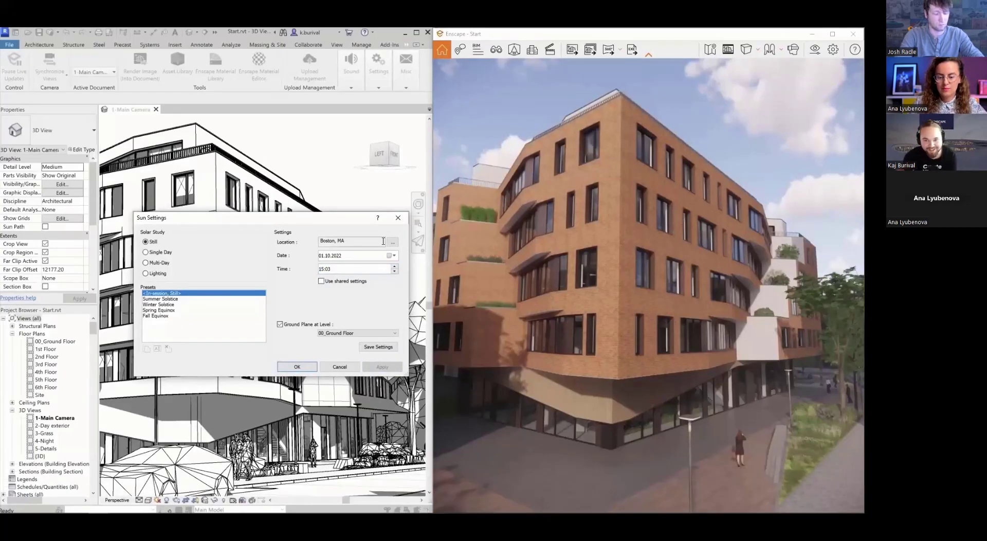
- Set the project location to Karlsruhe, BW, Deutschland and confirm the sun settings
{"action": "left_click", "coordinate": [392, 242]}
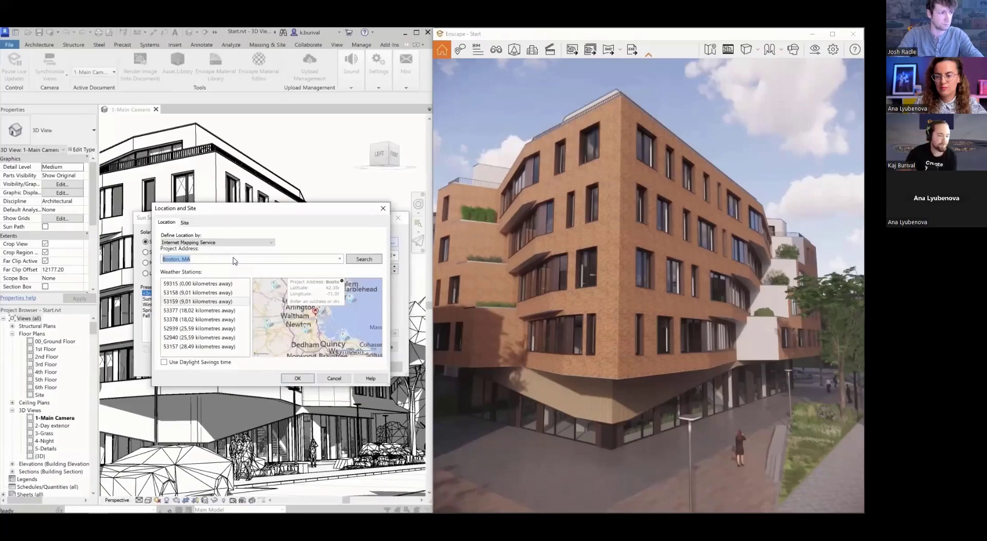
{"action": "type", "text": "Karl"}
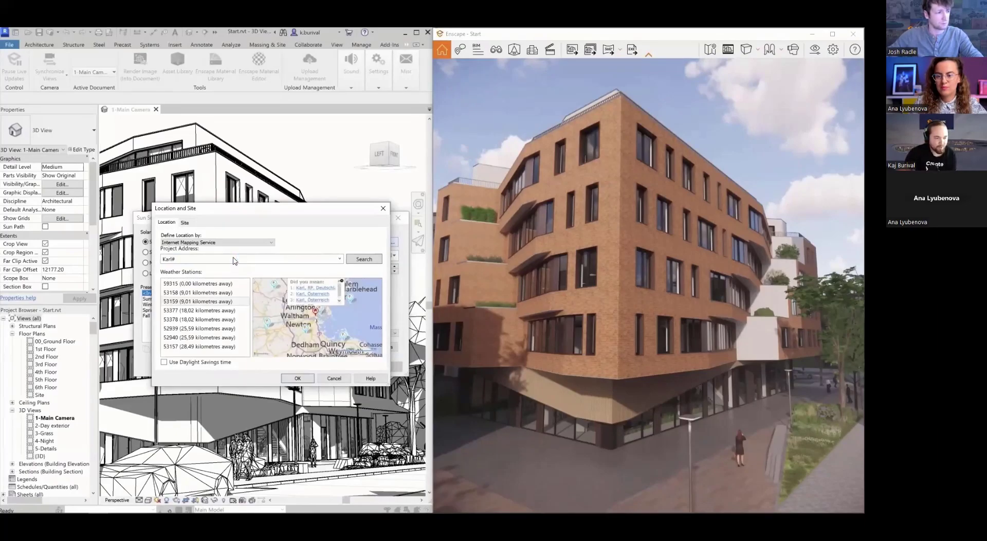
{"action": "type", "text": "sruhe, BW, Deutschland"}
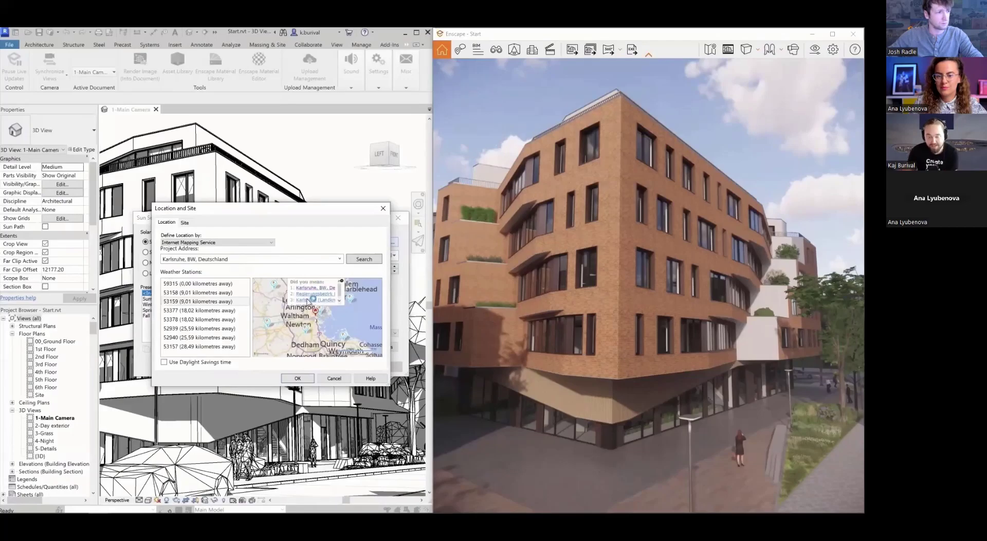
{"action": "key", "text": "Return"}
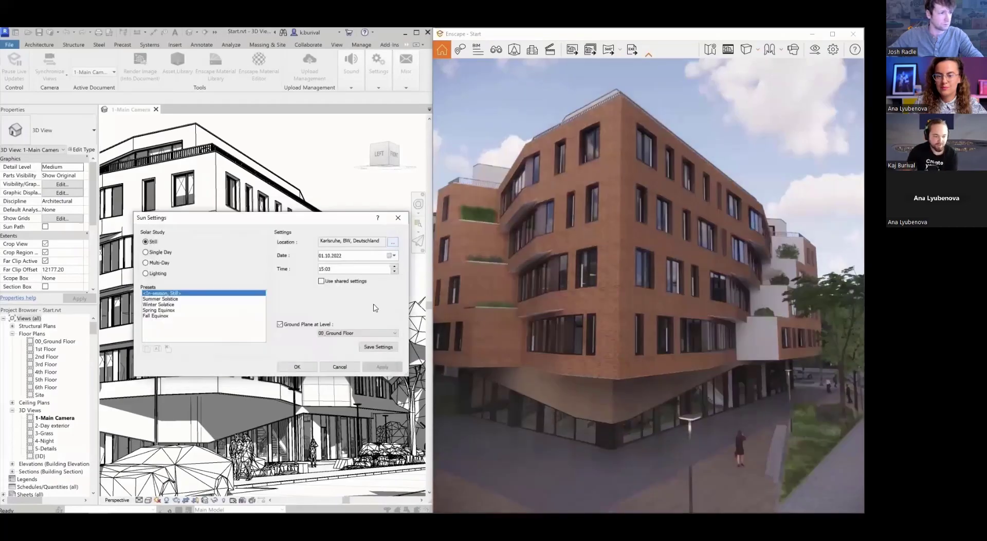
{"action": "key", "text": "Return"}
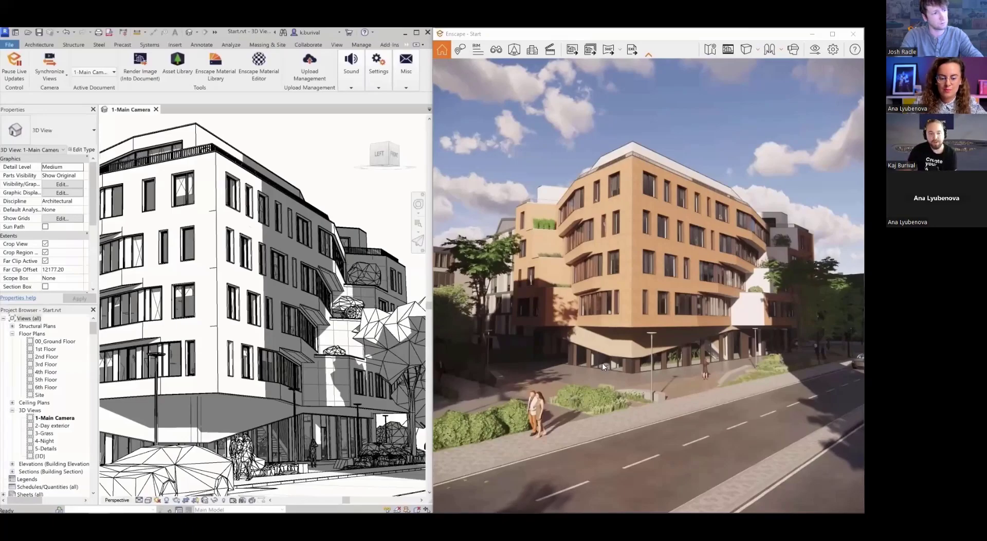
- Preview the saved views 2-Day exterior, 3-Grass and 4-Night in the render, ending on 1-Main Camera
{"action": "key", "text": "v"}
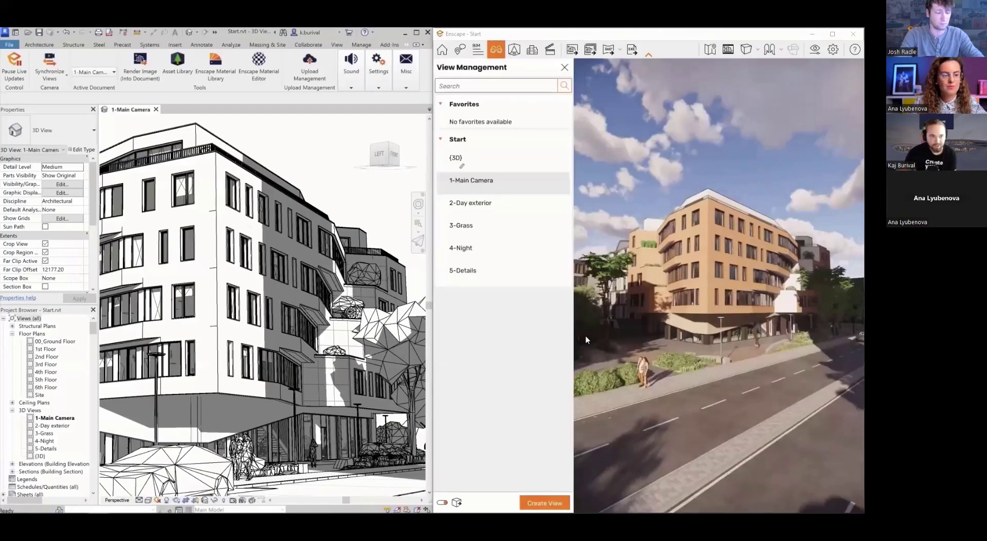
{"action": "key", "text": "v"}
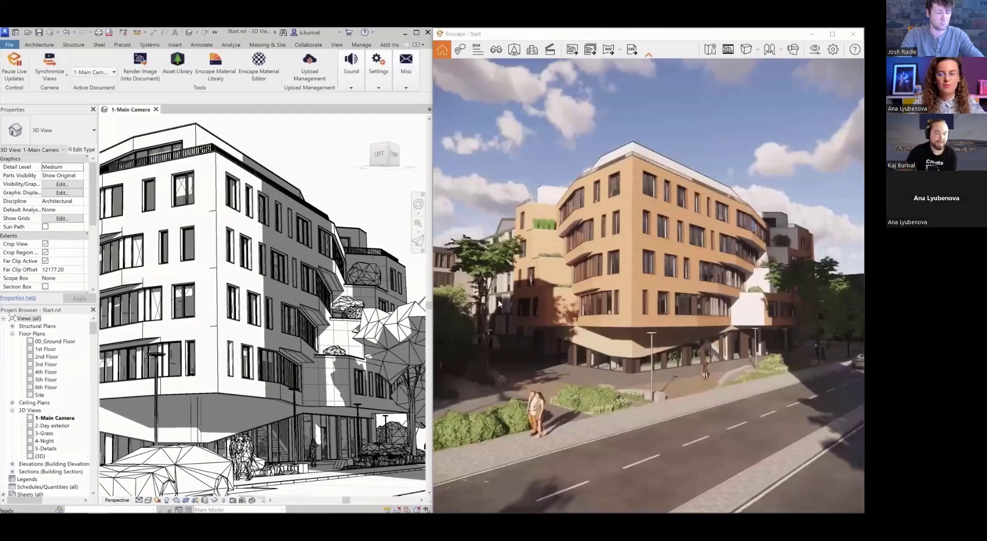
{"action": "left_click", "coordinate": [497, 50]}
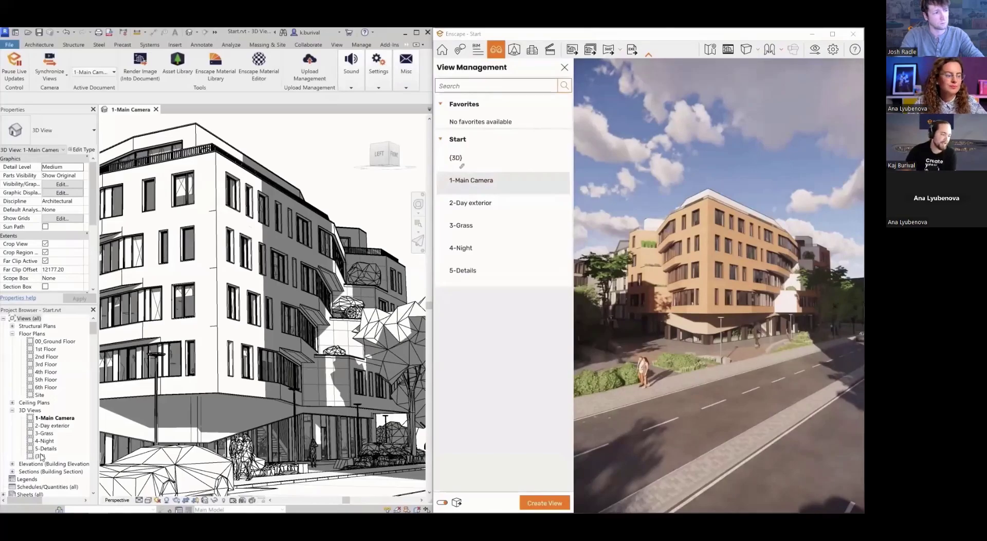
{"action": "left_click", "coordinate": [477, 202]}
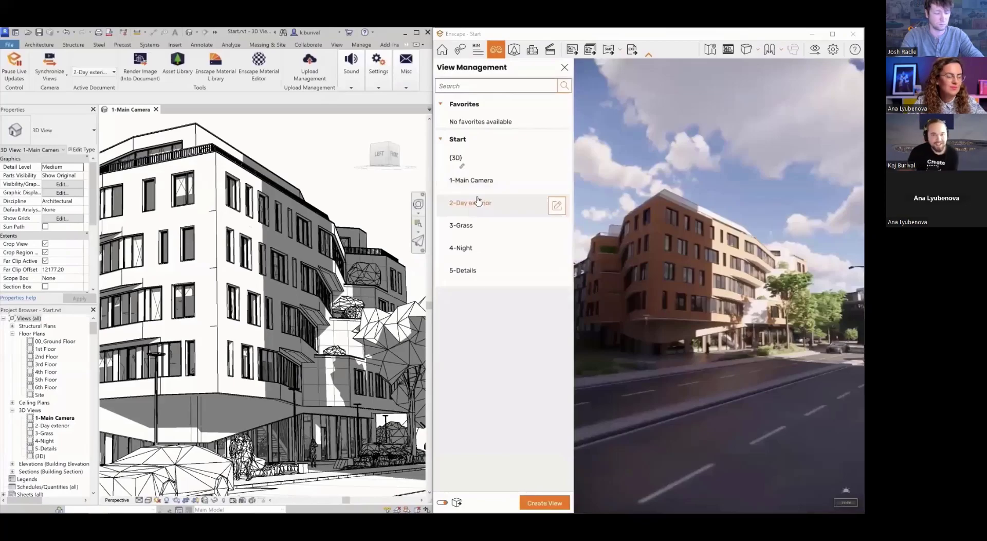
{"action": "left_click", "coordinate": [472, 225]}
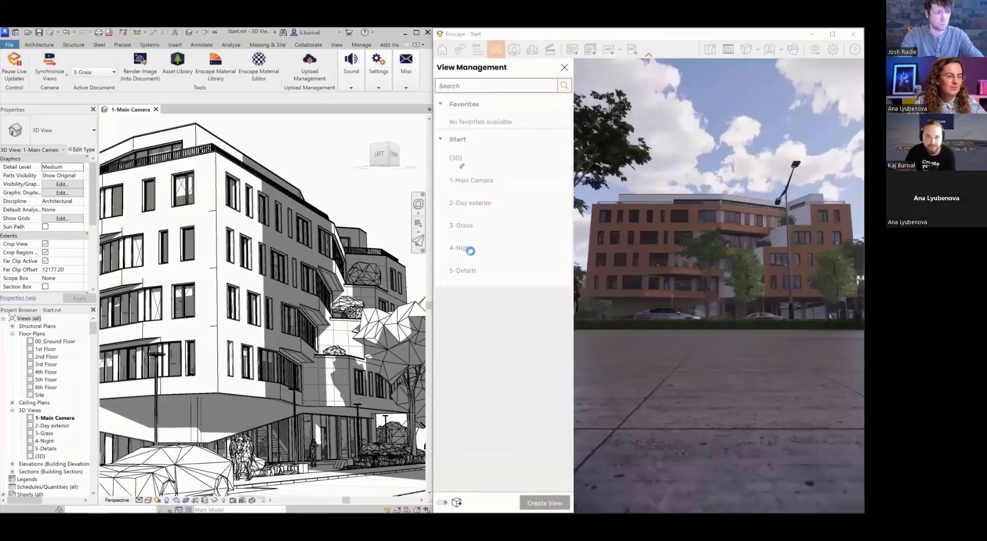
{"action": "left_click", "coordinate": [470, 249]}
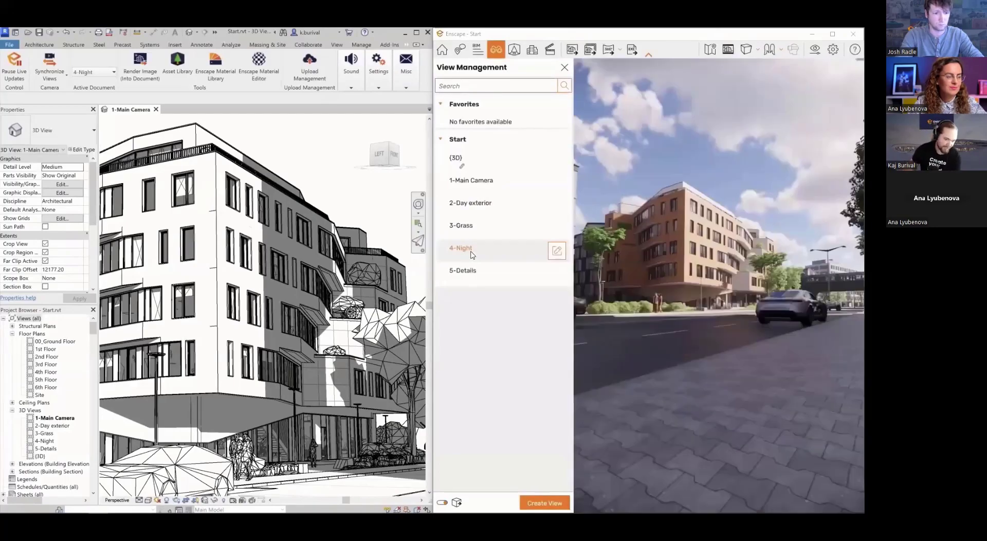
{"action": "left_click", "coordinate": [462, 180]}
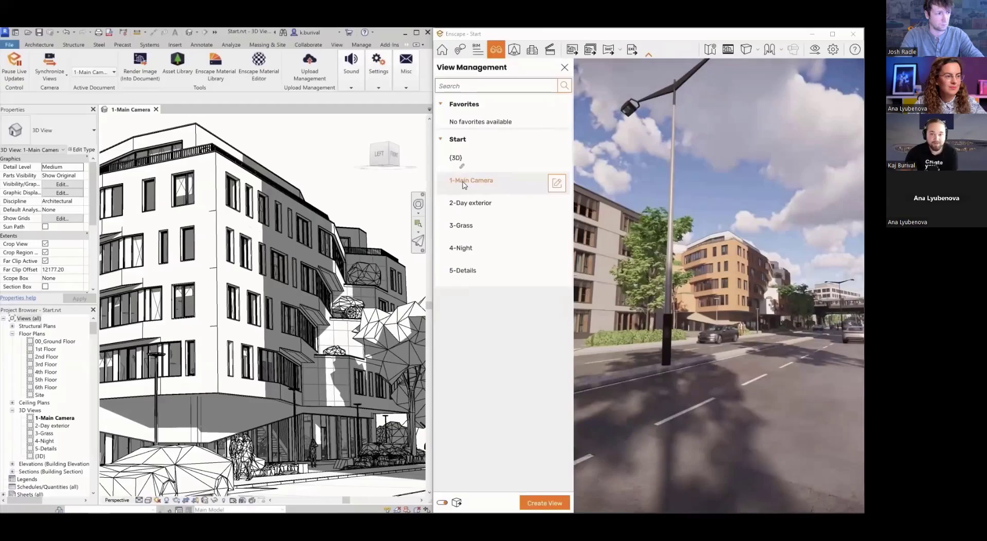
{"action": "left_click", "coordinate": [564, 69]}
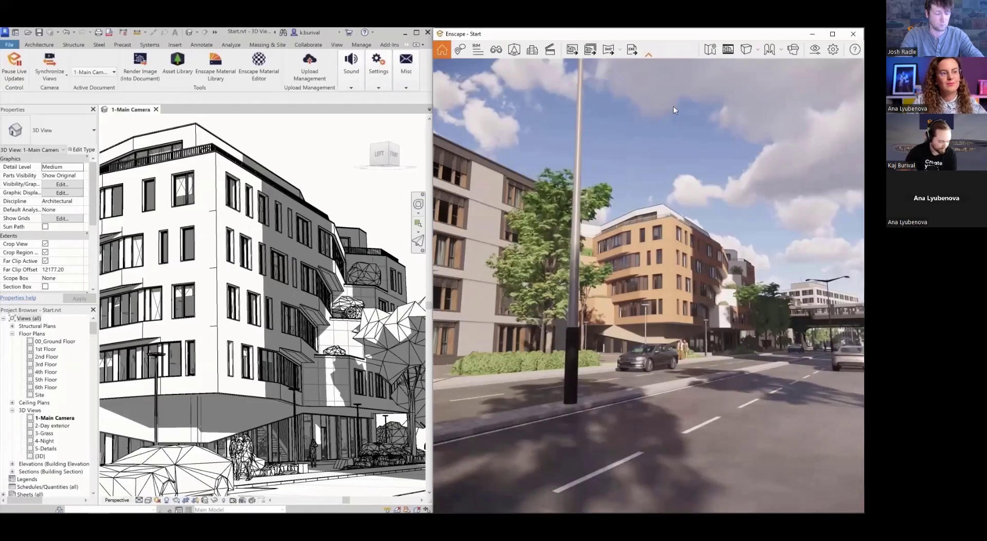
- Open the visual settings clear of the render and test outlines at 64 %, resetting them to 0 %
{"action": "key", "text": "F8"}
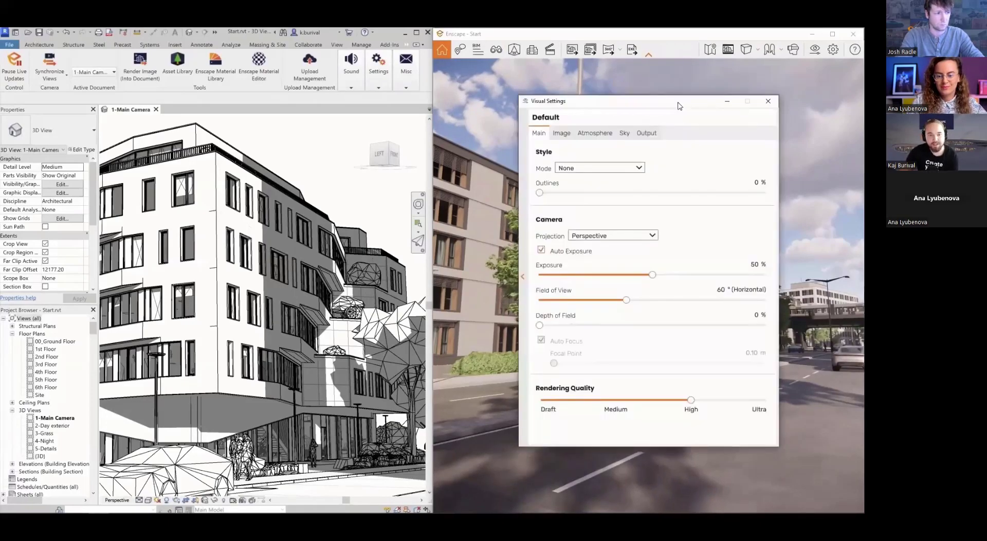
{"action": "left_click_drag", "start_coordinate": [677, 103], "coordinate": [253, 100]}
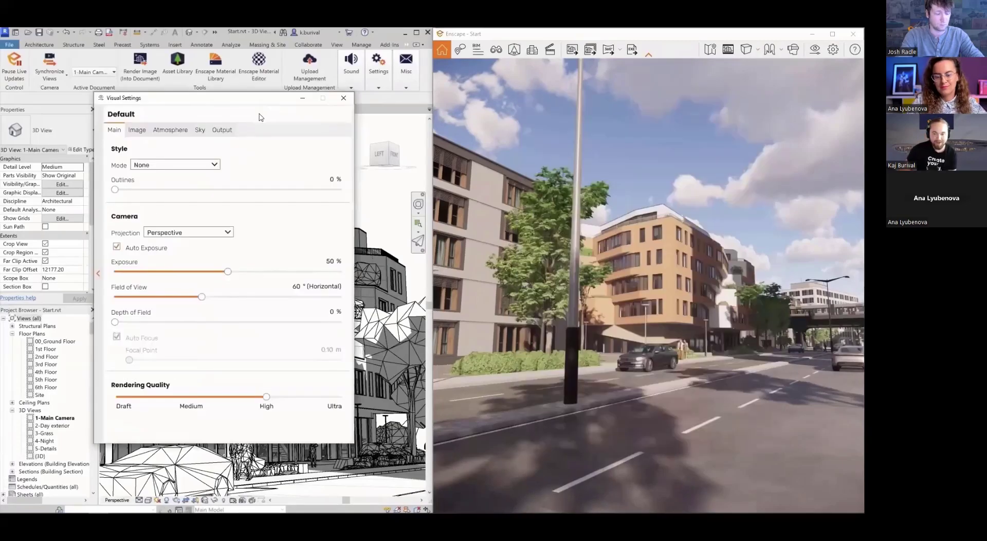
{"action": "left_click", "coordinate": [258, 189]}
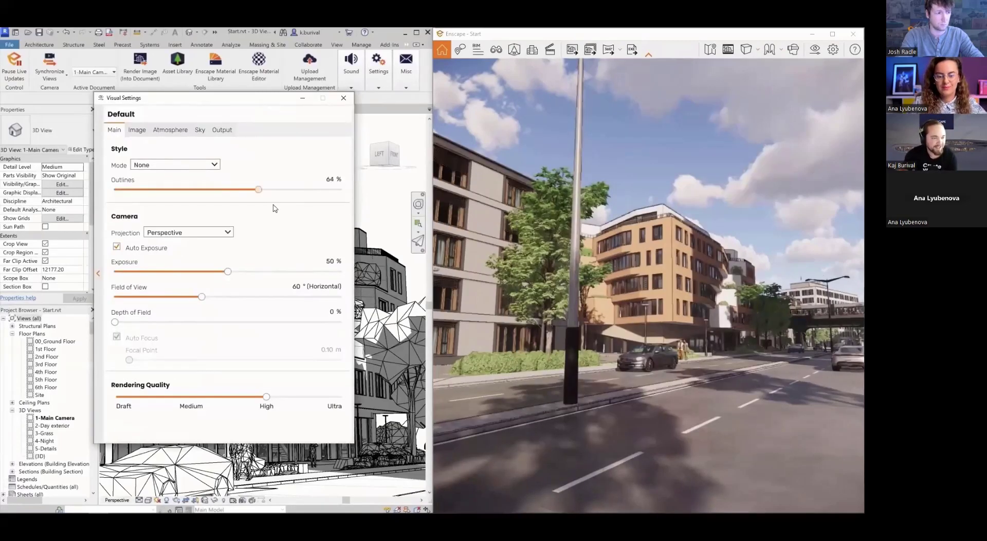
{"action": "left_click", "coordinate": [114, 189]}
- Set the render style mode to Light View and shift the time of day to night
{"action": "left_click", "coordinate": [174, 165]}
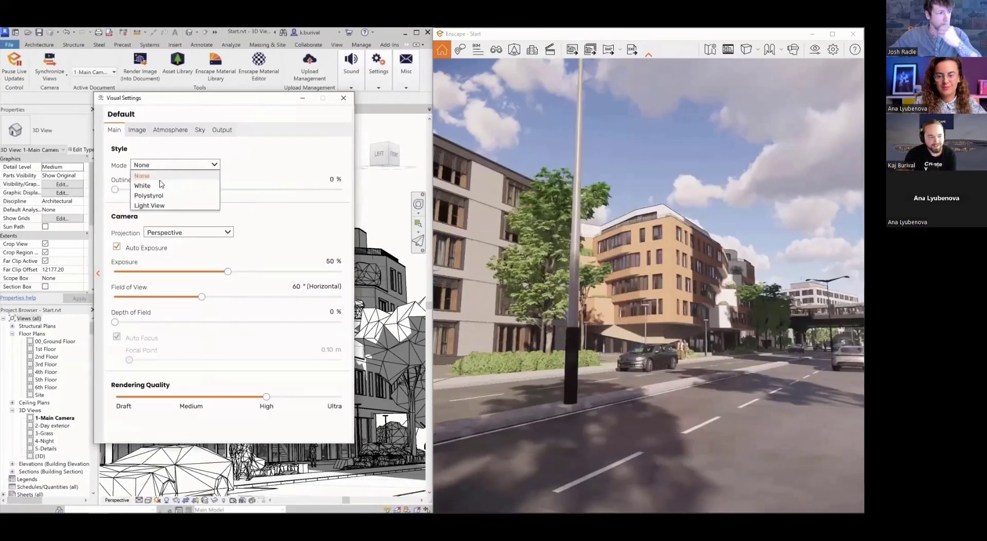
{"action": "left_click", "coordinate": [150, 205]}
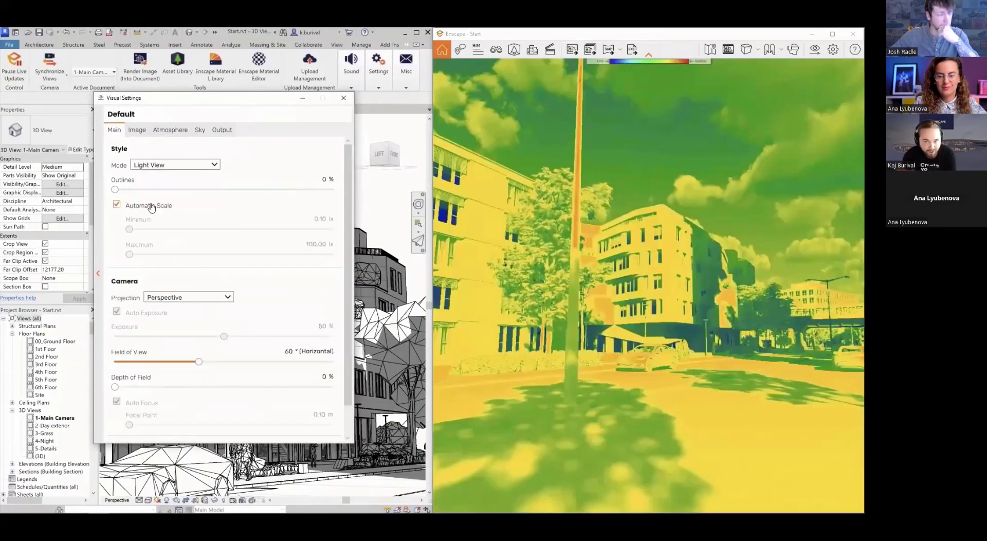
{"action": "left_click", "coordinate": [630, 332]}
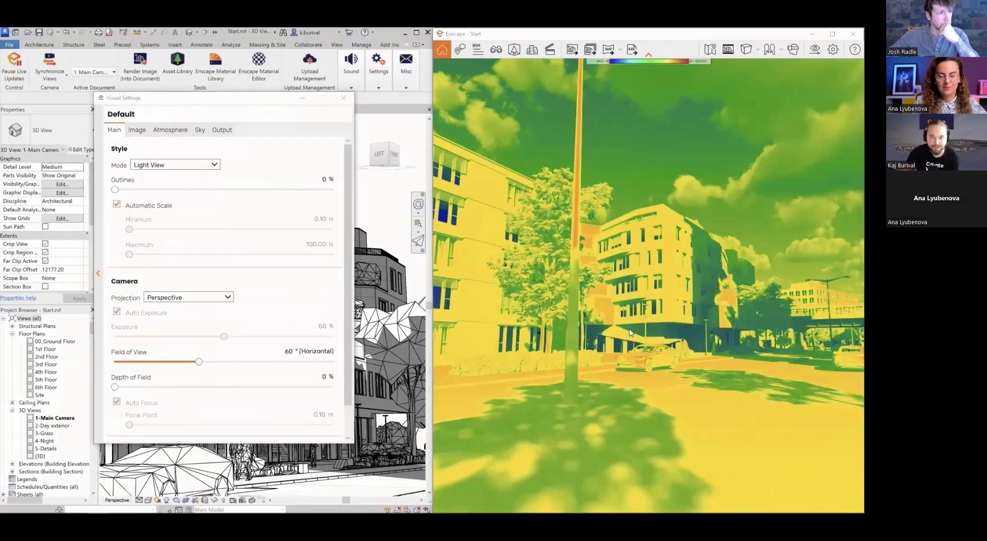
{"action": "right_click_drag", "start_coordinate": [630, 332], "coordinate": [619, 362], "text": "shift"}
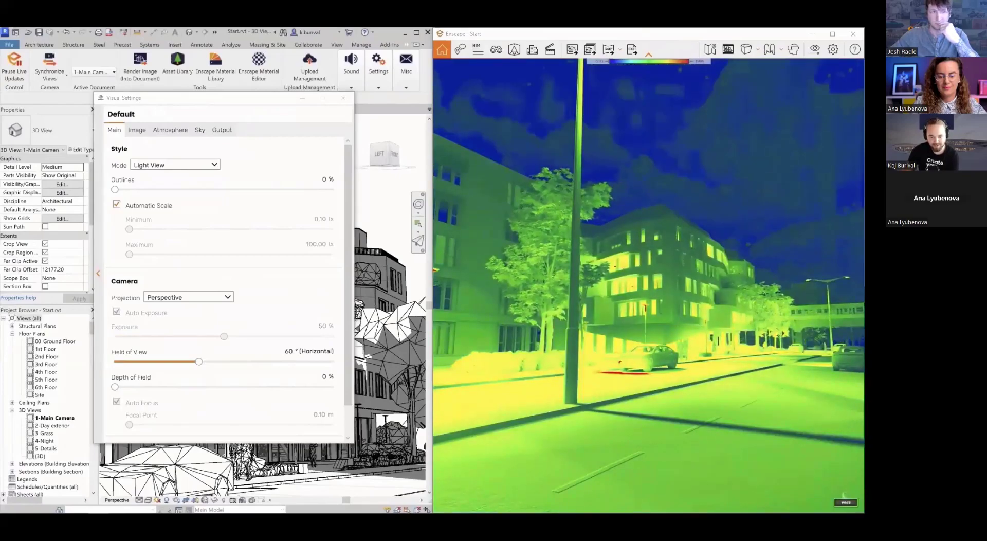
- Compare the Light View render in daylight and at night by shifting the time of day
{"action": "right_click_drag", "start_coordinate": [668, 371], "coordinate": [655, 415], "text": "shift"}
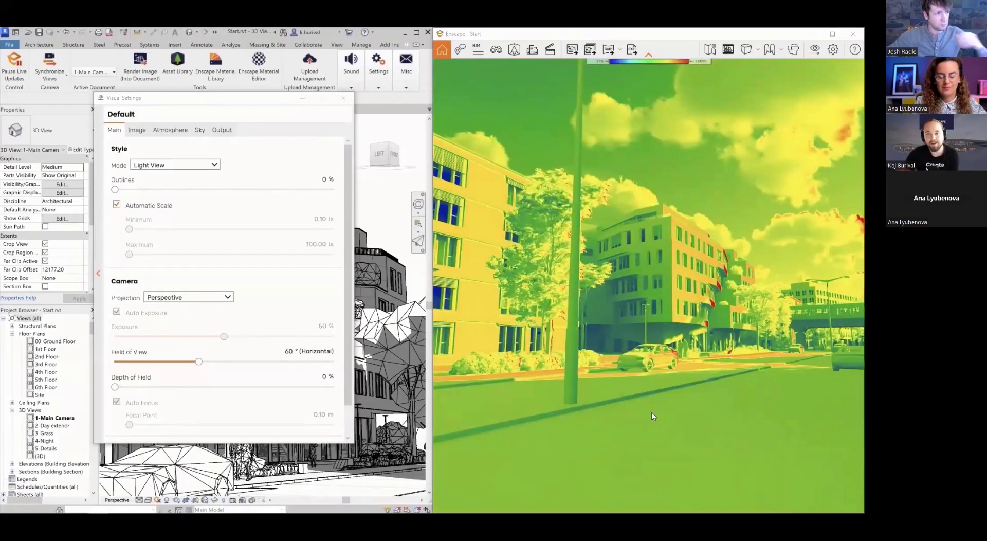
{"action": "right_click_drag", "start_coordinate": [653, 415], "coordinate": [622, 411], "text": "shift"}
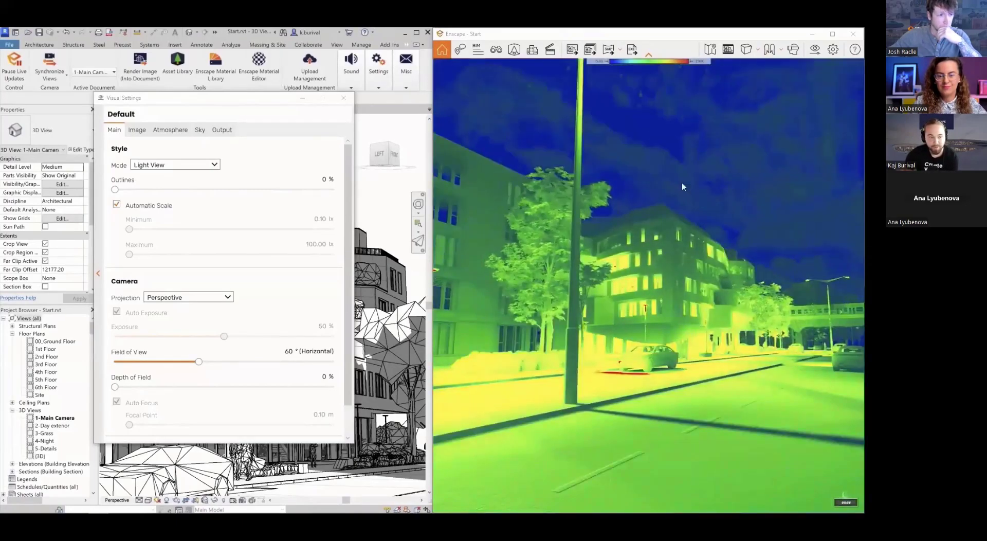
- Set the render style mode to None and shift the time of day from night to daylight
{"action": "left_click", "coordinate": [178, 164]}
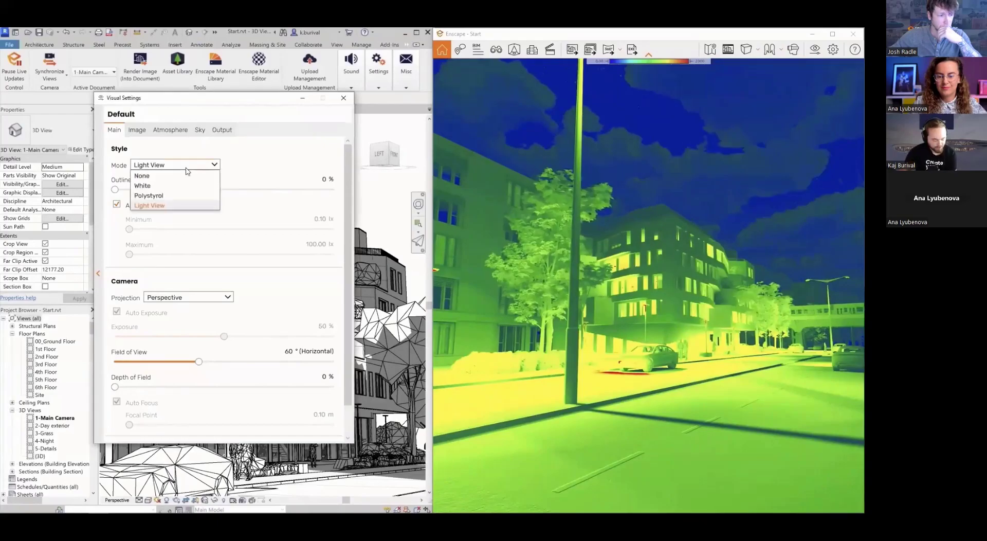
{"action": "left_click", "coordinate": [179, 177]}
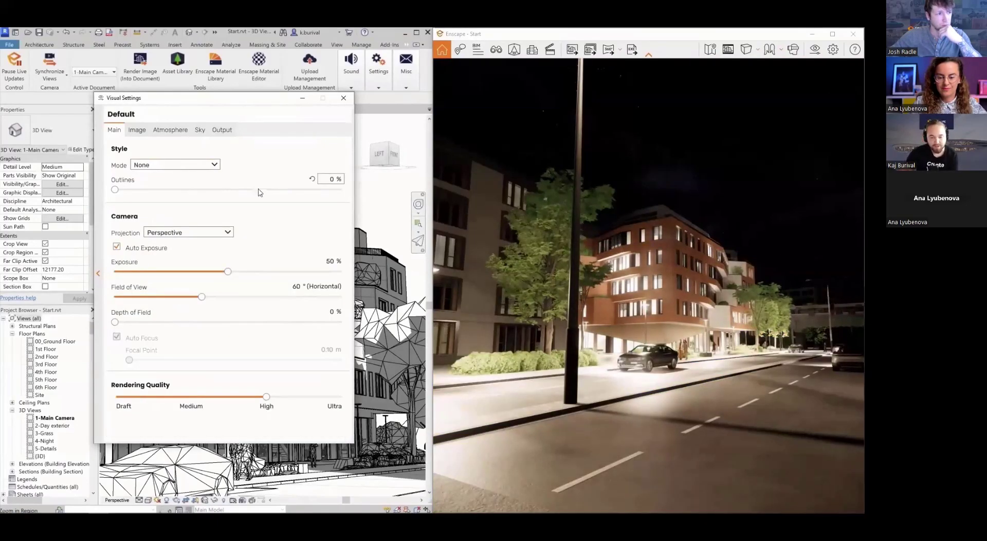
{"action": "left_click", "coordinate": [182, 165]}
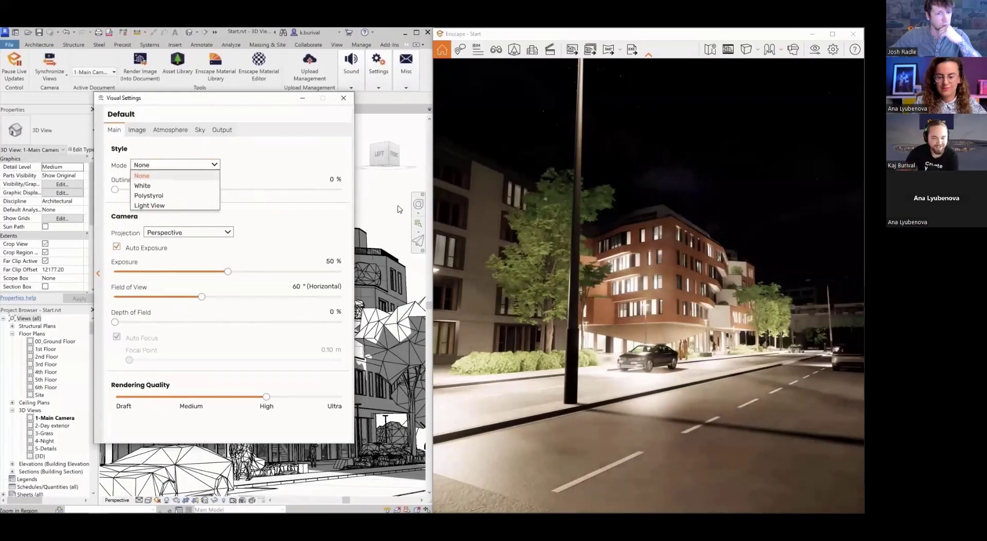
{"action": "left_click", "coordinate": [442, 225]}
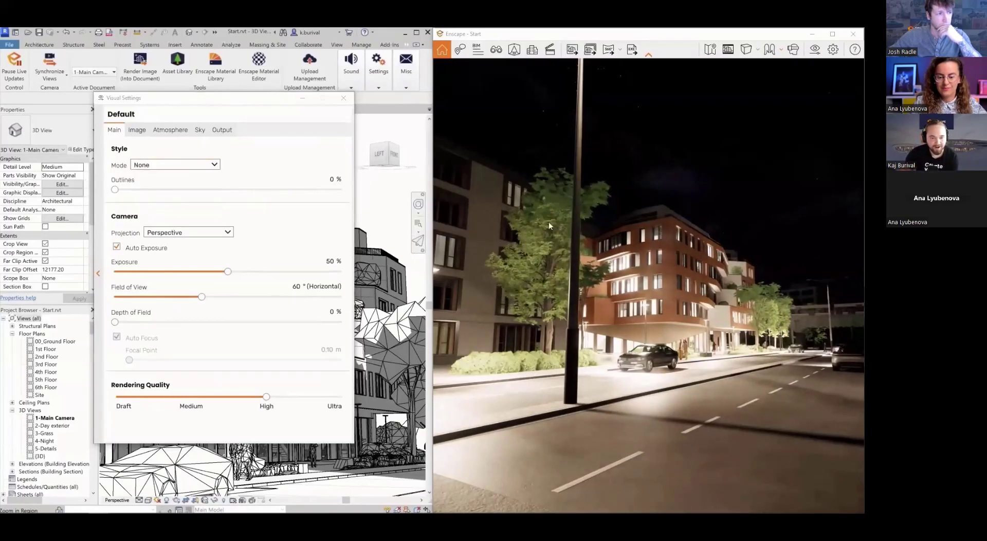
{"action": "left_click_drag", "start_coordinate": [541, 244], "coordinate": [451, 238], "text": "shift"}
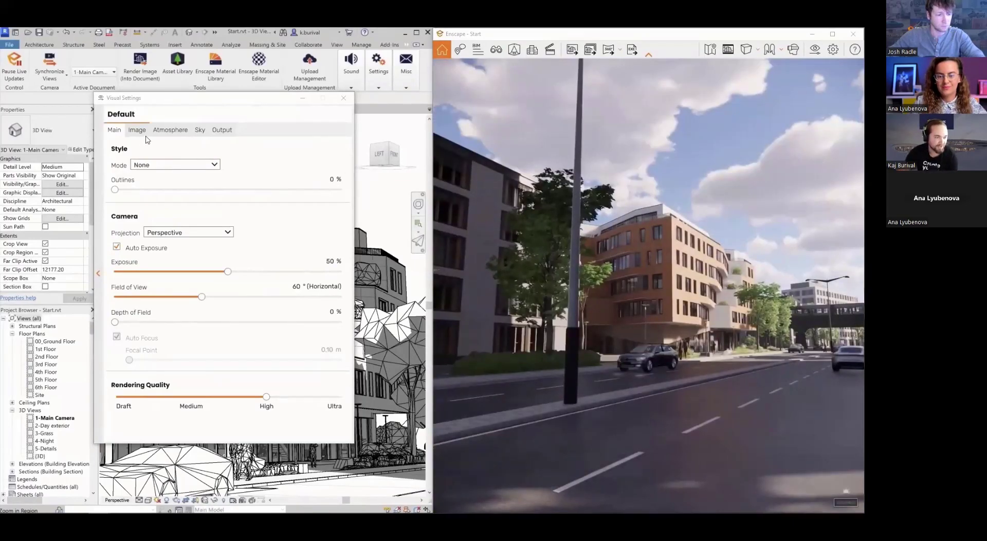
- Test atmospheric fog on the render with an intensity of 67 % and a height of 217 m
{"action": "left_click", "coordinate": [170, 129]}
{"action": "left_click_drag", "start_coordinate": [137, 175], "coordinate": [265, 176]}
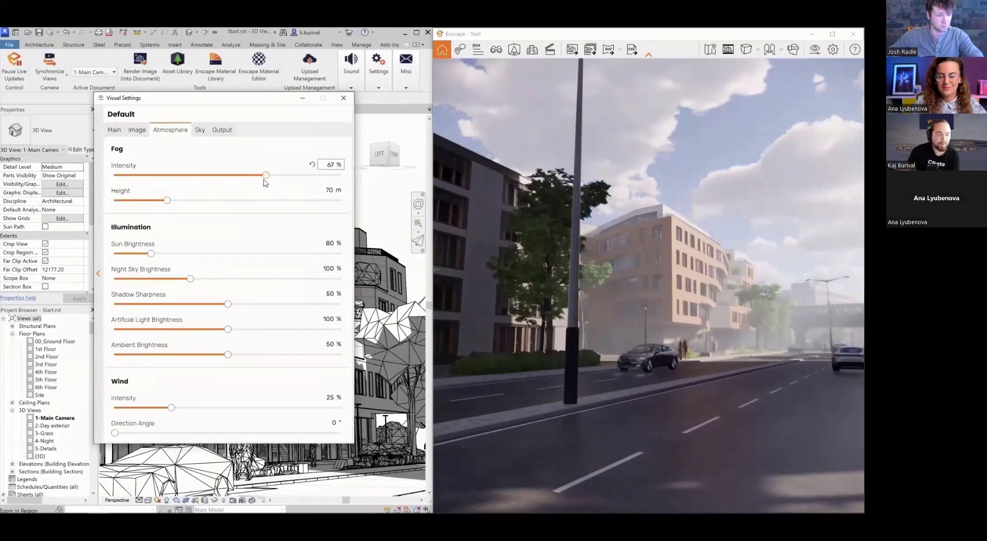
{"action": "left_click_drag", "start_coordinate": [224, 200], "coordinate": [278, 200]}
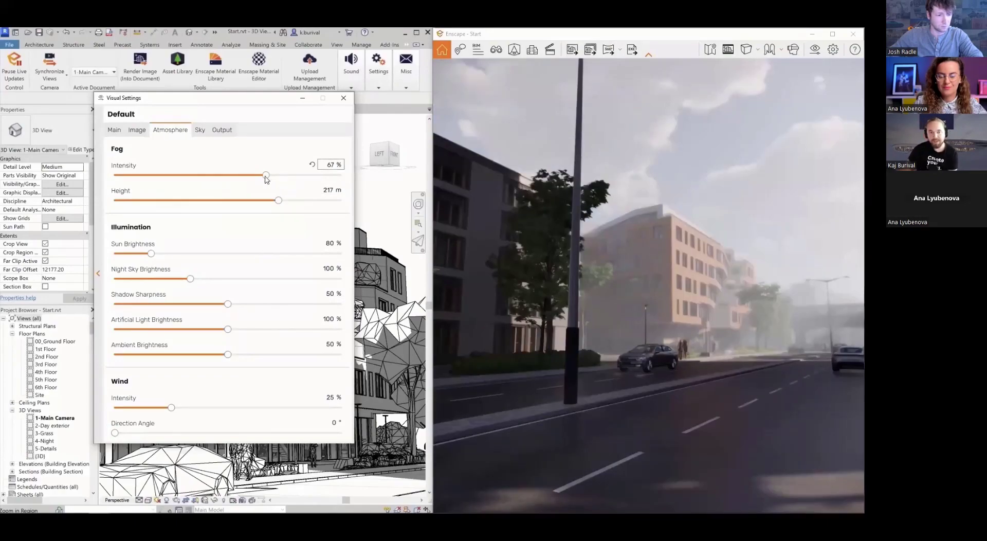
- Set the cloud density to 32 % and the cirrus amount to 46 %, and close the visual settings
{"action": "left_click", "coordinate": [200, 129]}
{"action": "left_click_drag", "start_coordinate": [250, 289], "coordinate": [187, 288]}
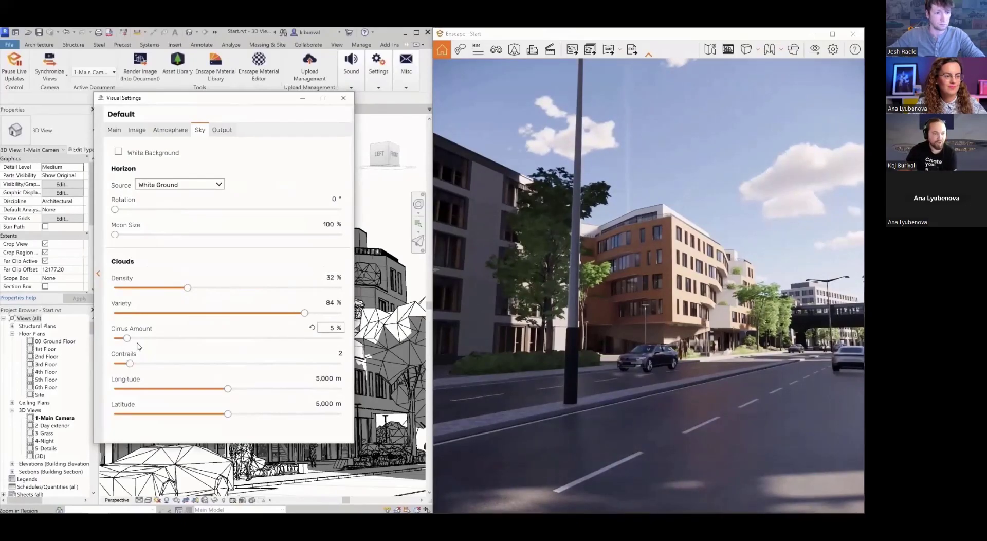
{"action": "left_click_drag", "start_coordinate": [127, 338], "coordinate": [202, 339]}
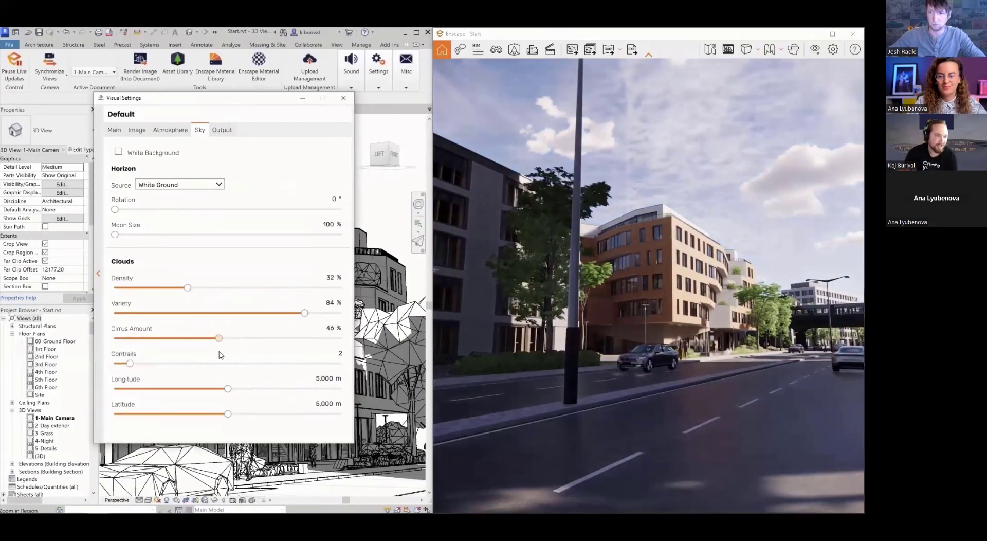
{"action": "left_click", "coordinate": [343, 99]}
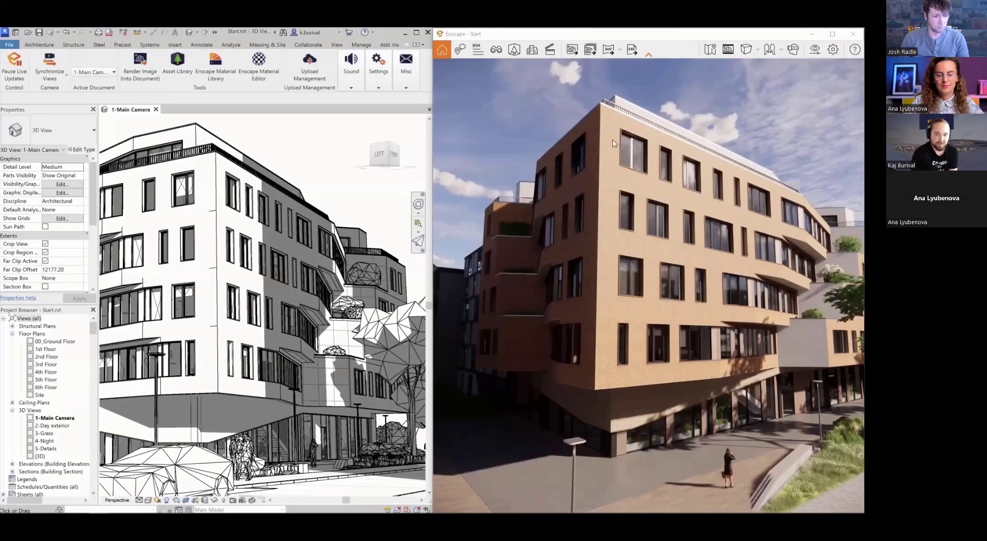
- Open the appearance of the 00_BrickExterior material through the layer structure of the 3rd floor brick wall, beside a close-up of the rendered facade
{"action": "left_click", "coordinate": [227, 273]}
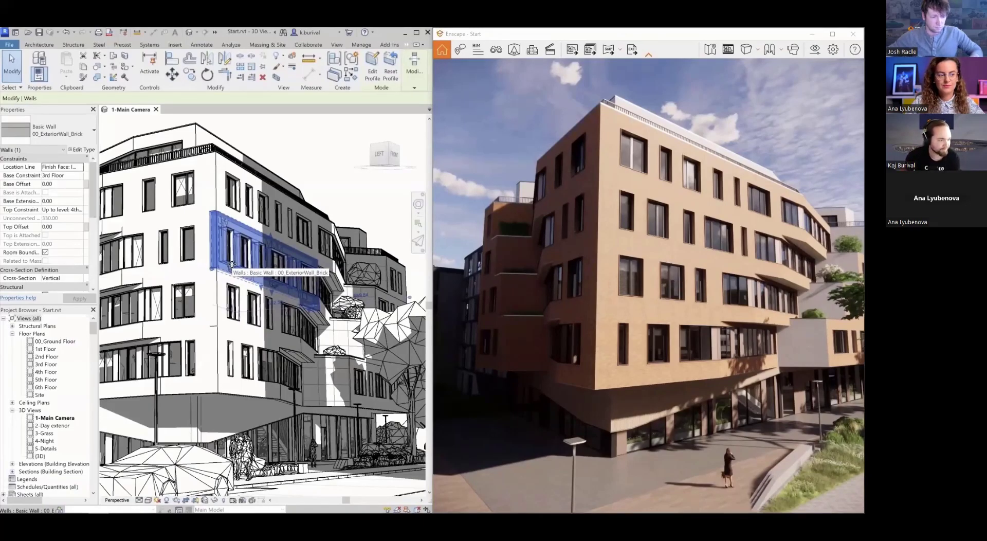
{"action": "left_click", "coordinate": [91, 150]}
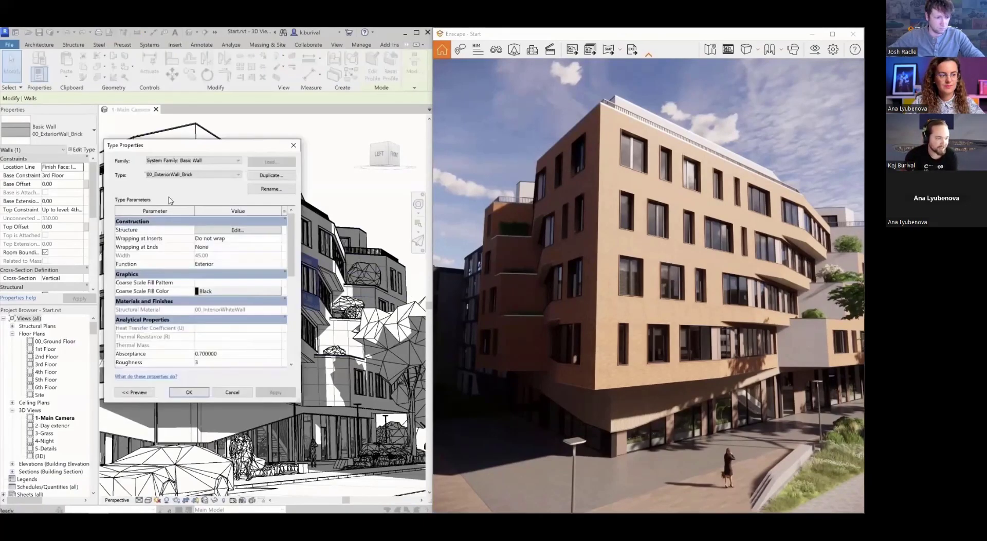
{"action": "left_click", "coordinate": [203, 229]}
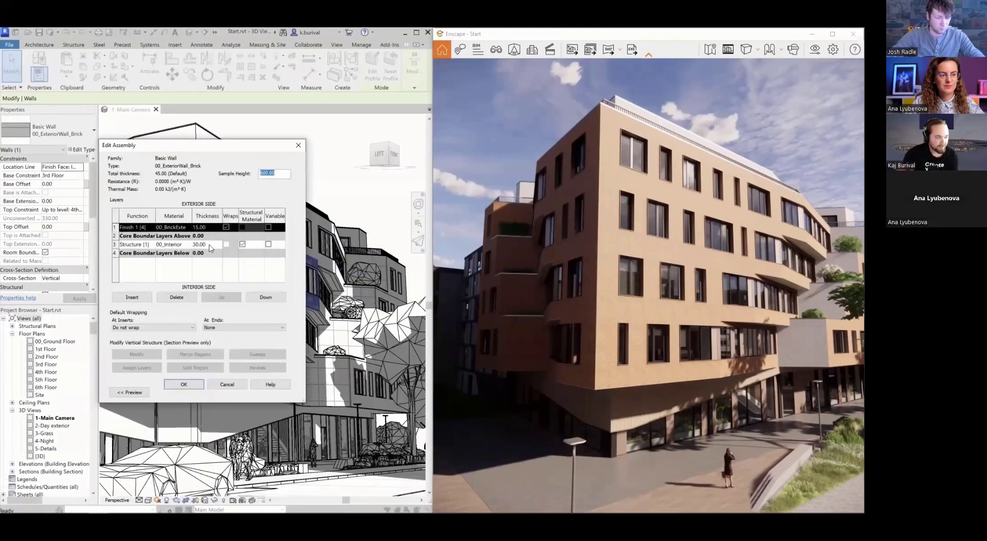
{"action": "left_click", "coordinate": [187, 229]}
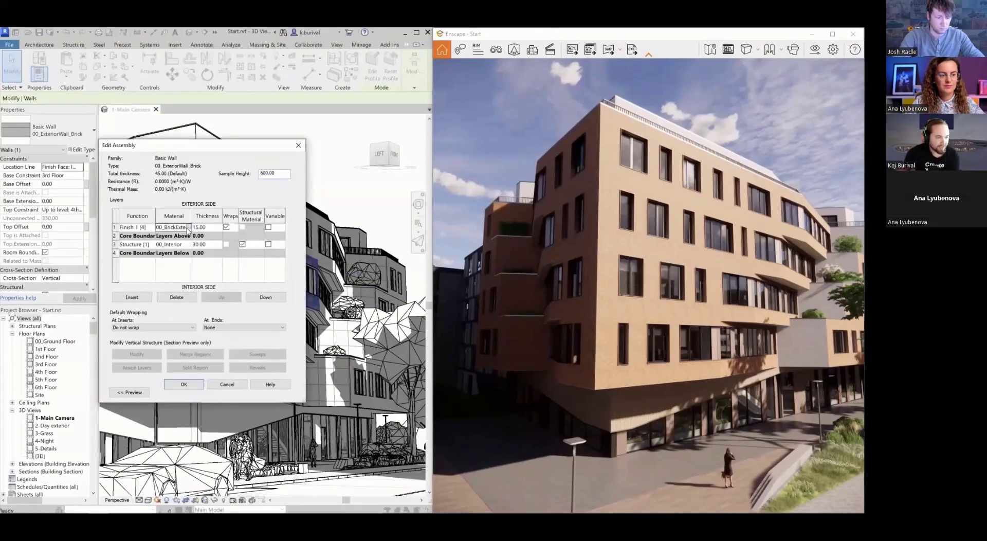
{"action": "left_click", "coordinate": [188, 228]}
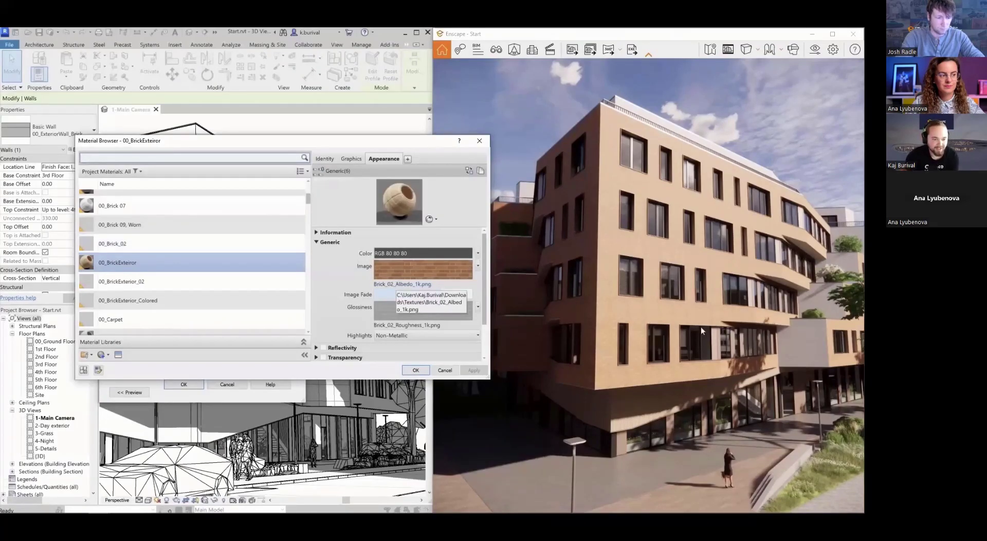
{"action": "left_click_drag", "start_coordinate": [698, 325], "coordinate": [691, 323]}
{"action": "scroll", "coordinate": [698, 322], "scroll_direction": "up", "scroll_amount": 5}
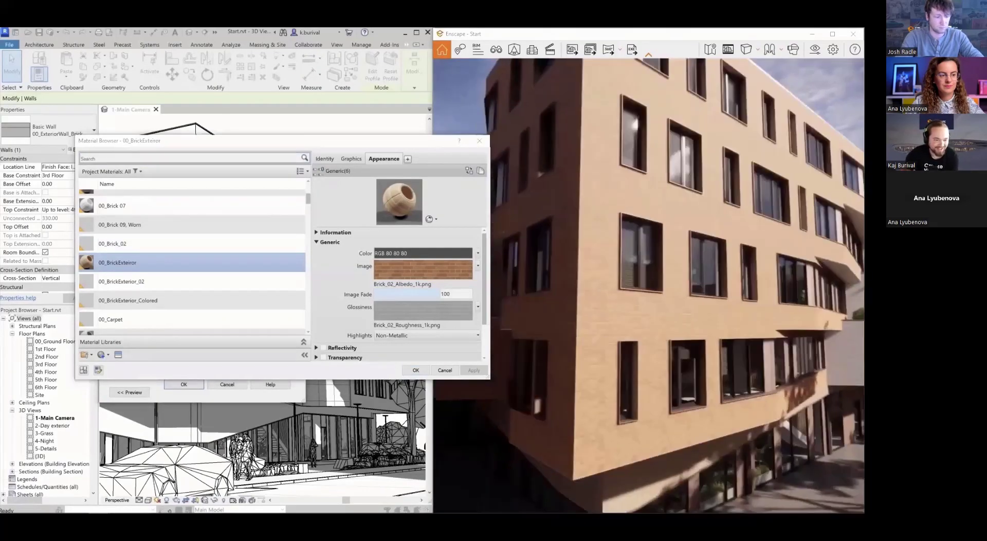
{"action": "left_click_drag", "start_coordinate": [488, 229], "coordinate": [421, 229]}
{"action": "left_click_drag", "start_coordinate": [272, 217], "coordinate": [208, 217]}
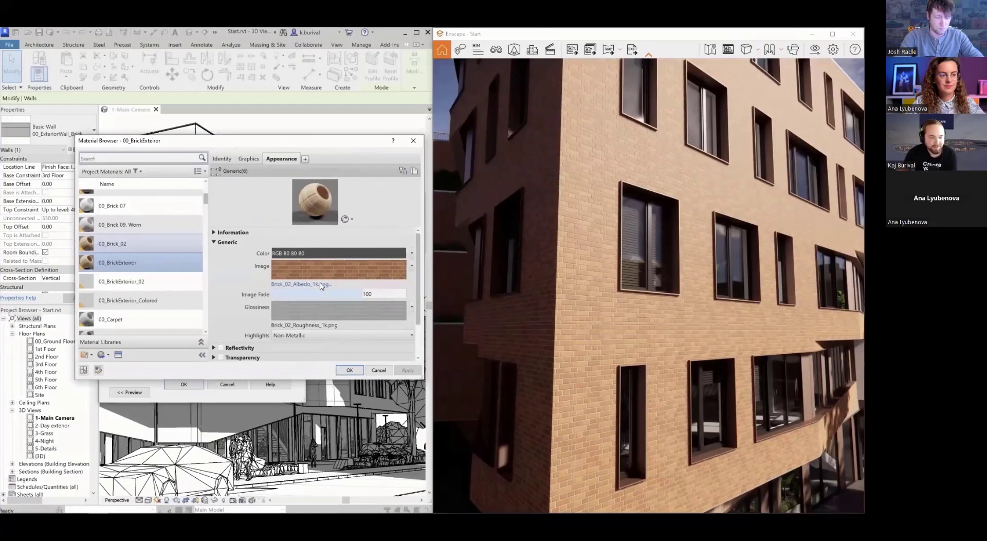
- Replace the brick material's image with PavingStones125B_2K_Color.jpg from the Webinar Content folder, apply it and check the facade up close
{"action": "left_click", "coordinate": [320, 285]}
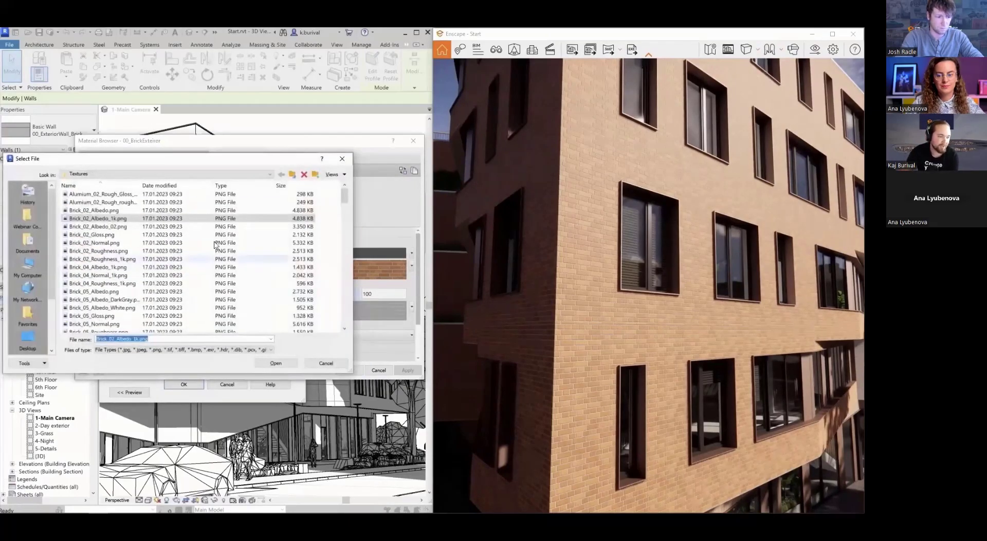
{"action": "left_click", "coordinate": [28, 216]}
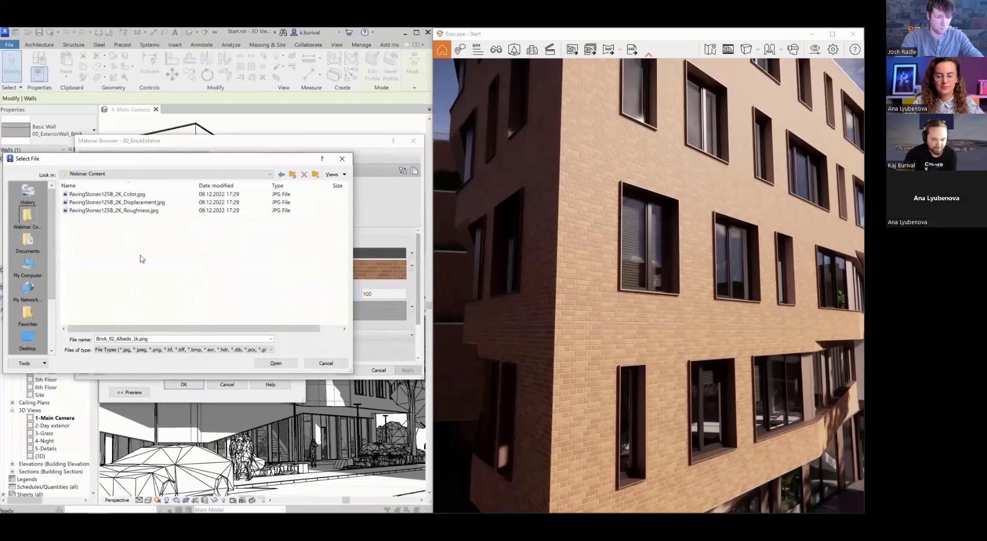
{"action": "double_click", "coordinate": [136, 194]}
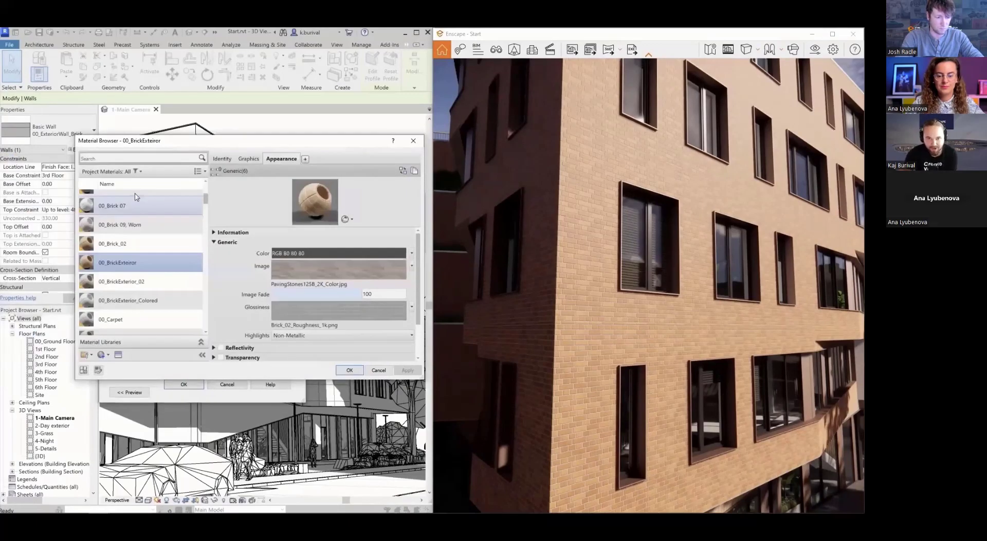
{"action": "scroll", "coordinate": [137, 197], "scroll_direction": "up", "scroll_amount": 1}
{"action": "left_click", "coordinate": [406, 371]}
{"action": "left_click", "coordinate": [407, 371]}
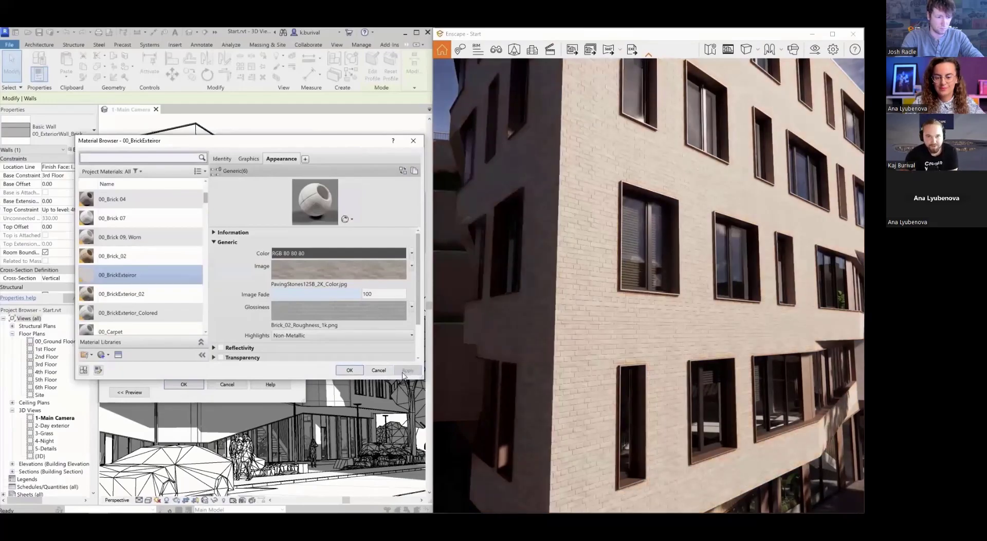
{"action": "left_click", "coordinate": [647, 283]}
{"action": "scroll", "coordinate": [648, 282], "scroll_direction": "up", "scroll_amount": 5}
{"action": "scroll", "coordinate": [557, 307], "scroll_direction": "down", "scroll_amount": 5}
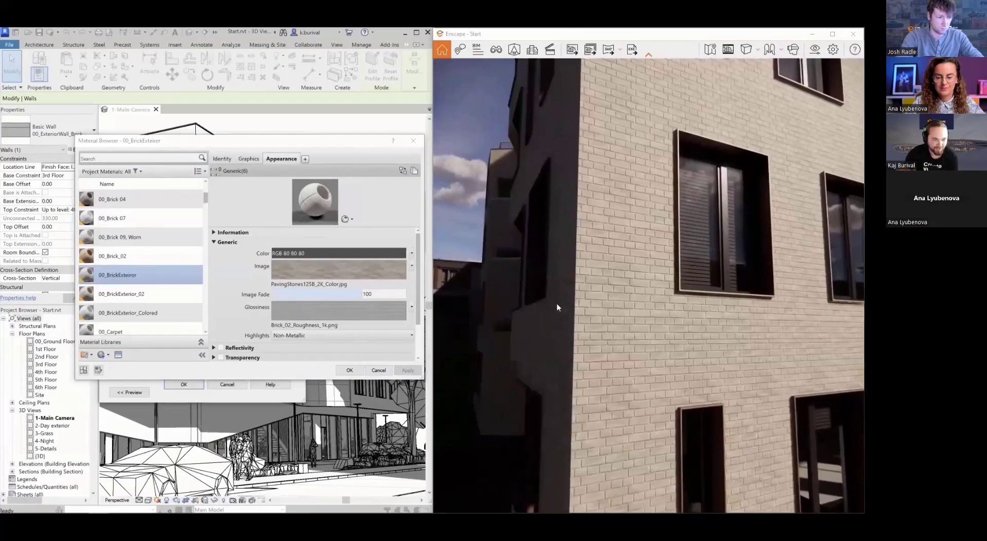
{"action": "left_click", "coordinate": [319, 285]}
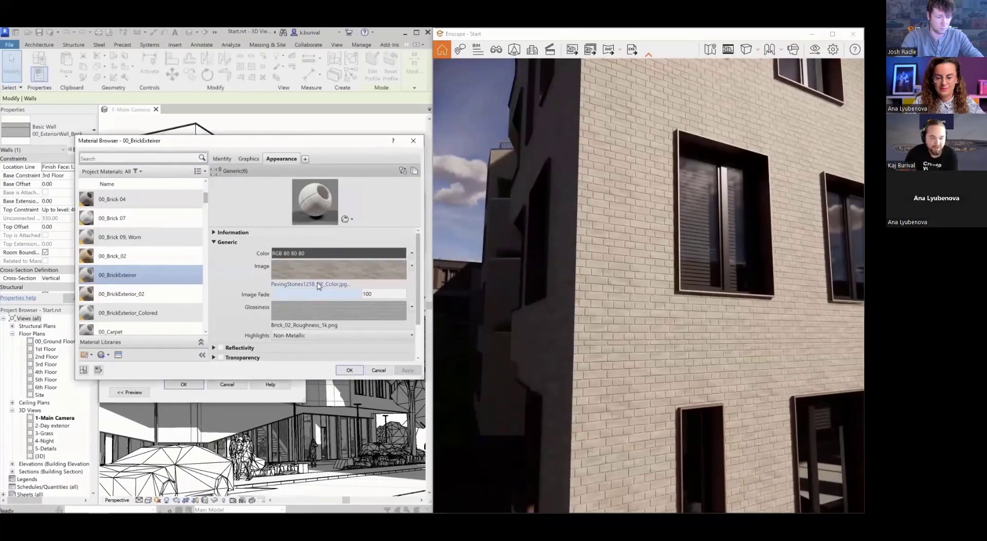
{"action": "left_click", "coordinate": [318, 285]}
{"action": "left_click", "coordinate": [346, 160]}
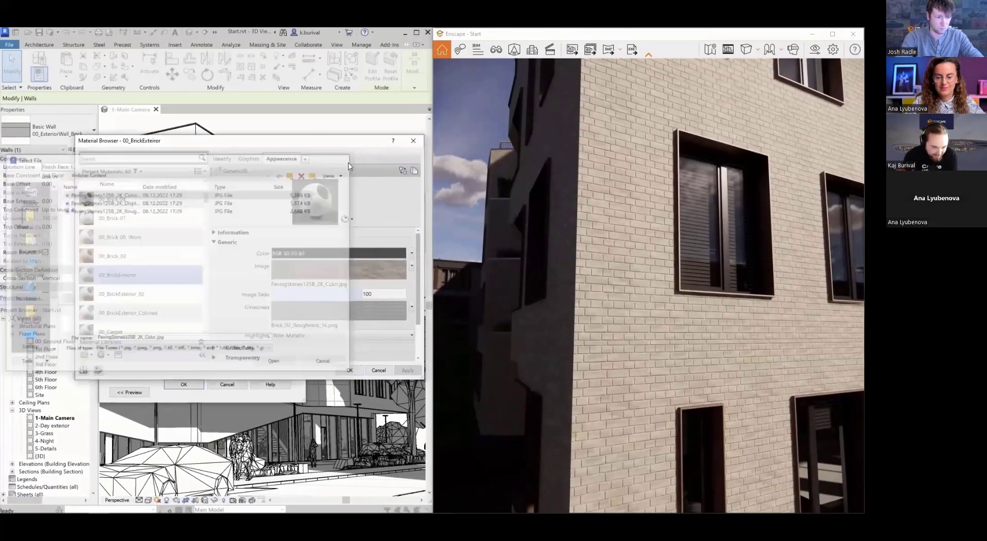
- Set the paving stone texture's sample size to 500 cm and apply the change to the material
{"action": "left_click", "coordinate": [347, 270]}
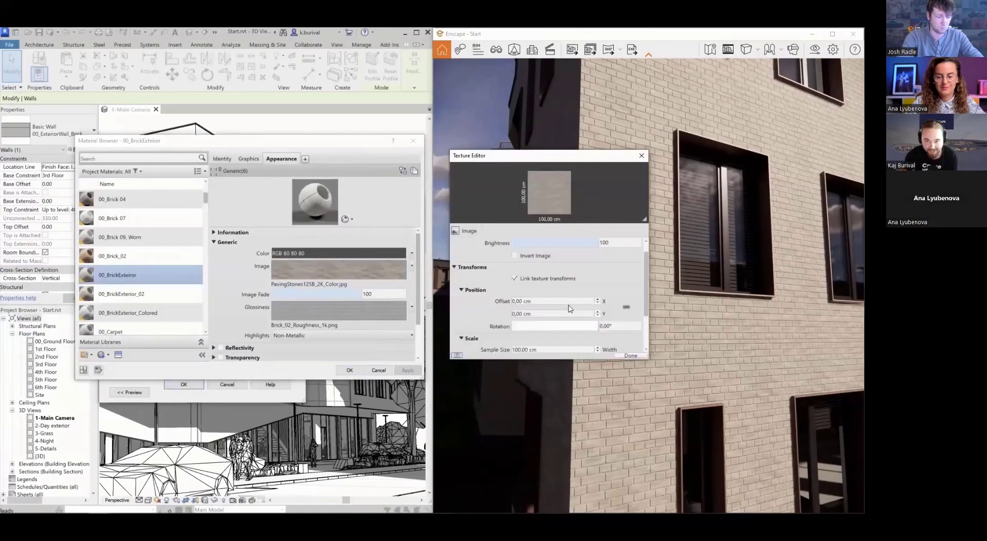
{"action": "left_click", "coordinate": [556, 296]}
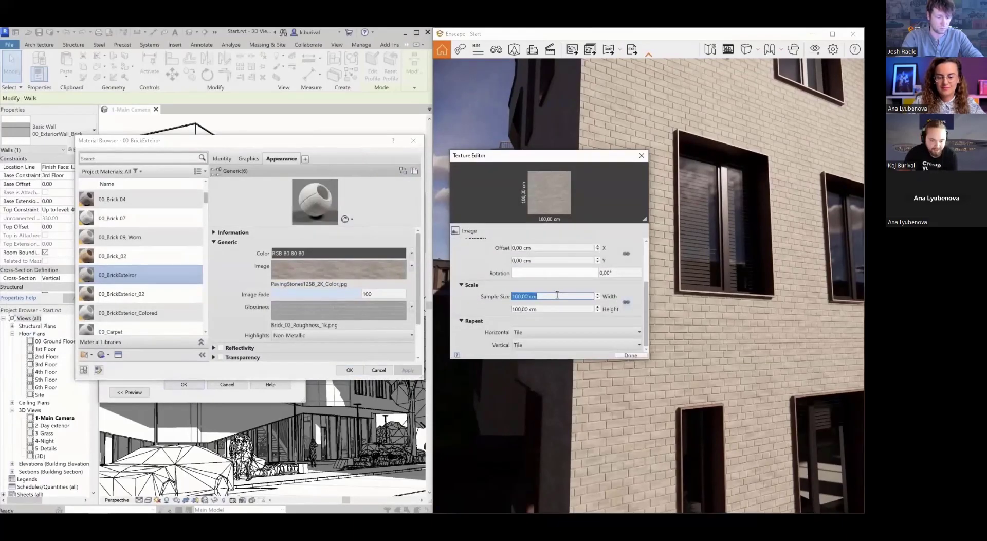
{"action": "type", "text": "500"}
{"action": "key", "text": "Return"}
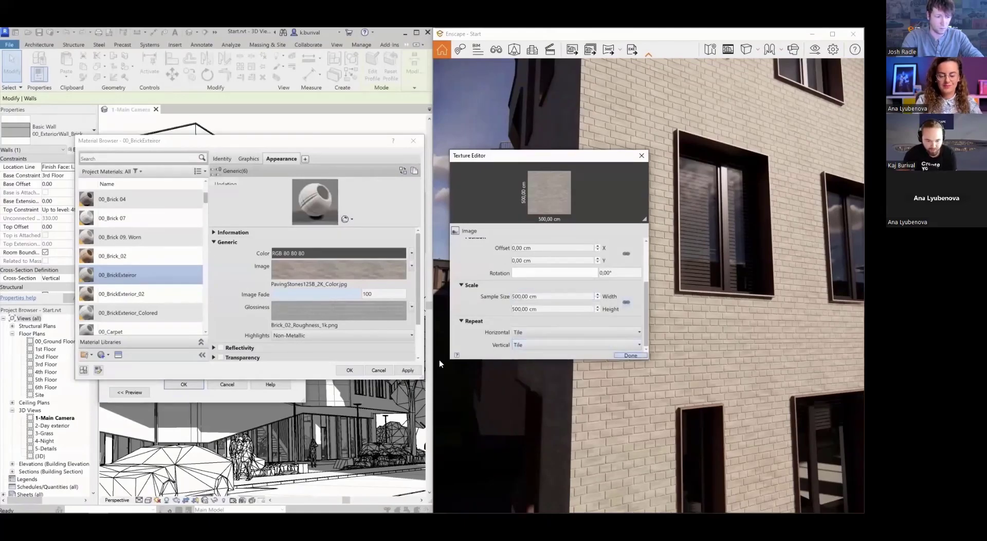
{"action": "left_click", "coordinate": [439, 359]}
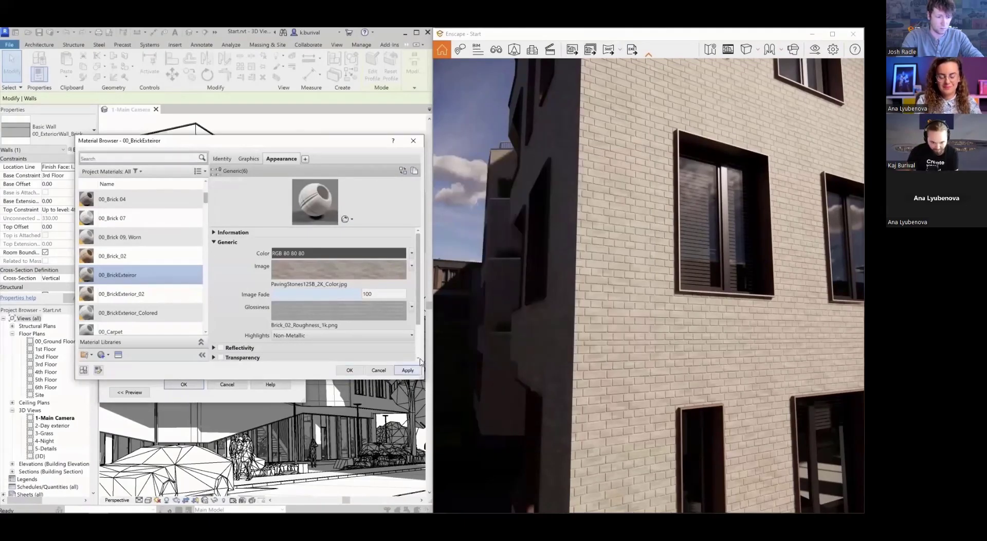
{"action": "left_click", "coordinate": [418, 367]}
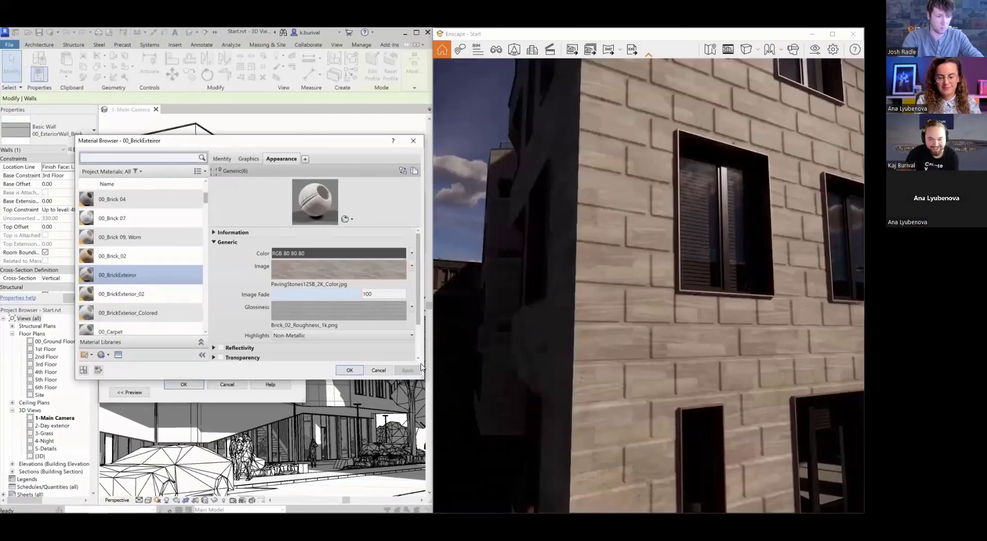
- Enable bump on the 00_BrickExterior material and load PavingStones125B_2K_Displacement.jpg as its bump image
{"action": "scroll", "coordinate": [625, 347], "scroll_direction": "down", "scroll_amount": 5}
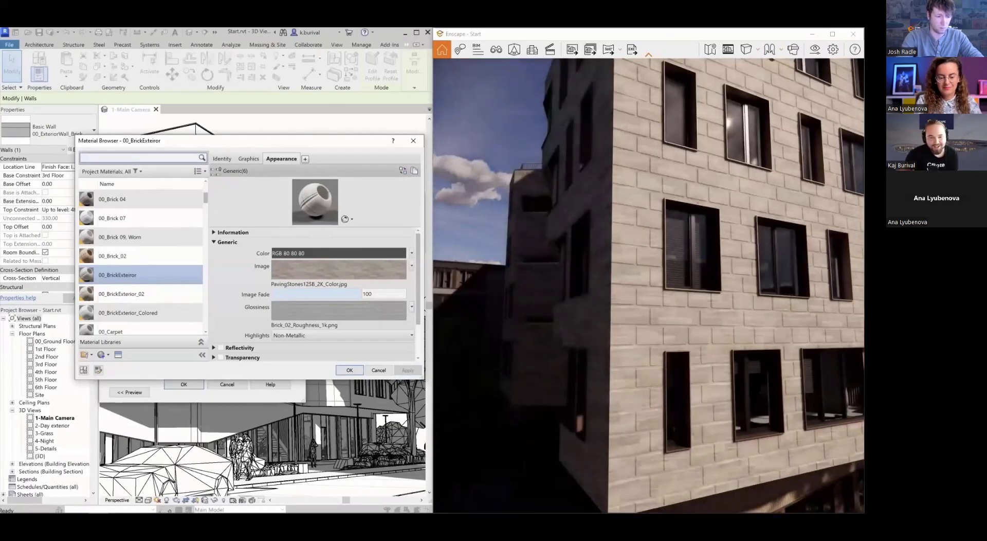
{"action": "scroll", "coordinate": [141, 300], "scroll_direction": "down", "scroll_amount": 1}
{"action": "scroll", "coordinate": [308, 308], "scroll_direction": "down", "scroll_amount": 2}
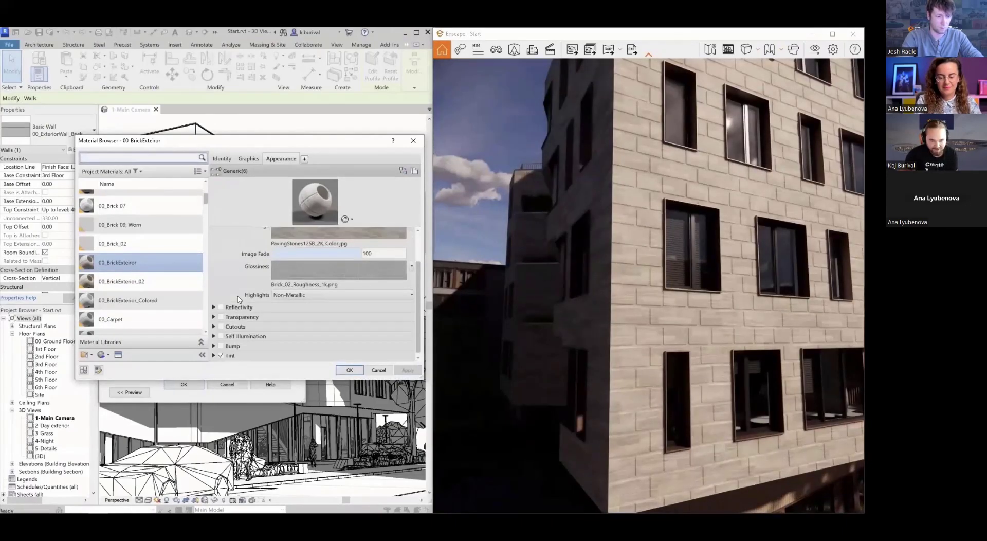
{"action": "left_click", "coordinate": [221, 342]}
{"action": "left_click", "coordinate": [334, 320]}
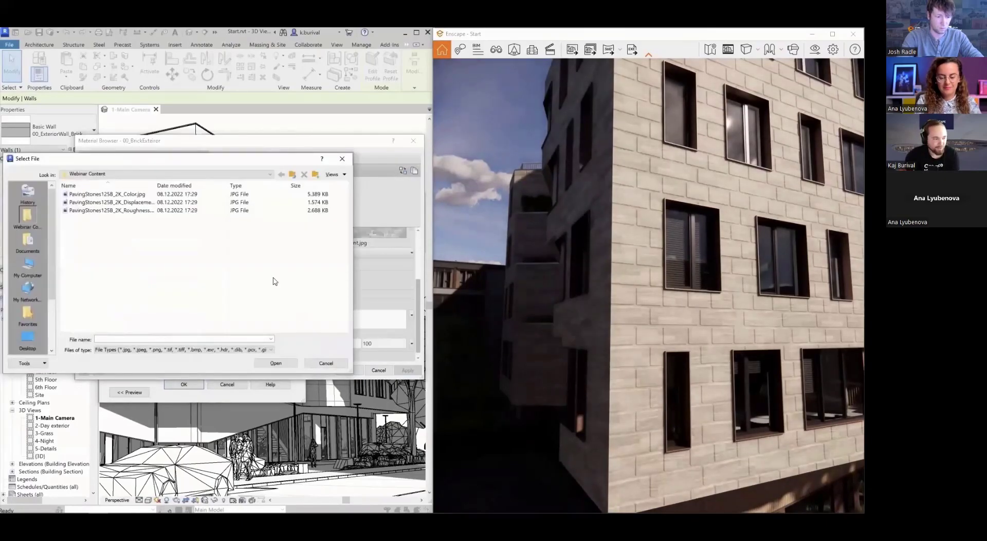
{"action": "double_click", "coordinate": [136, 203]}
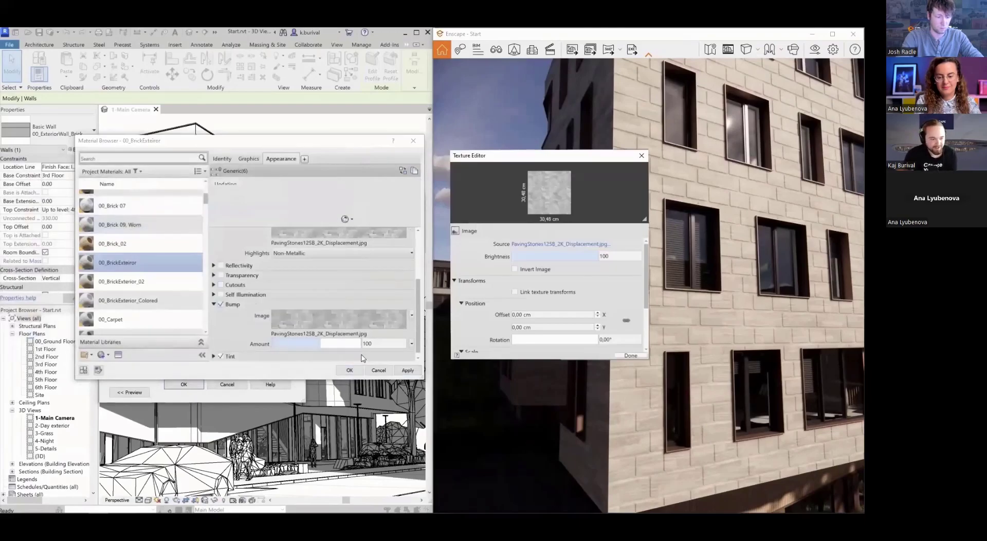
- Set the bump image's sample size to 500 cm in width and height and finish the texture edit
{"action": "scroll", "coordinate": [627, 299], "scroll_direction": "down", "scroll_amount": 1}
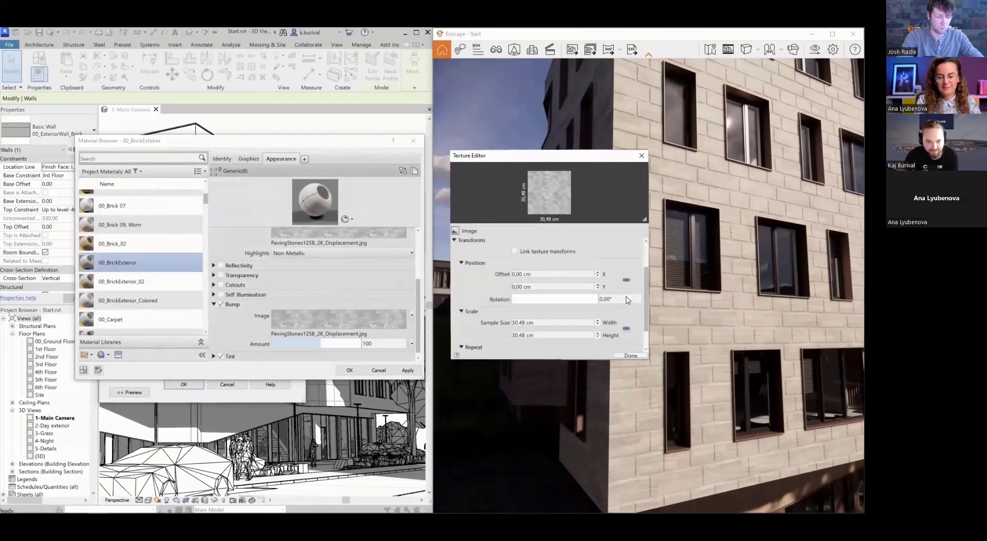
{"action": "left_click", "coordinate": [555, 322]}
{"action": "type", "text": "500"}
{"action": "key", "text": "Return"}
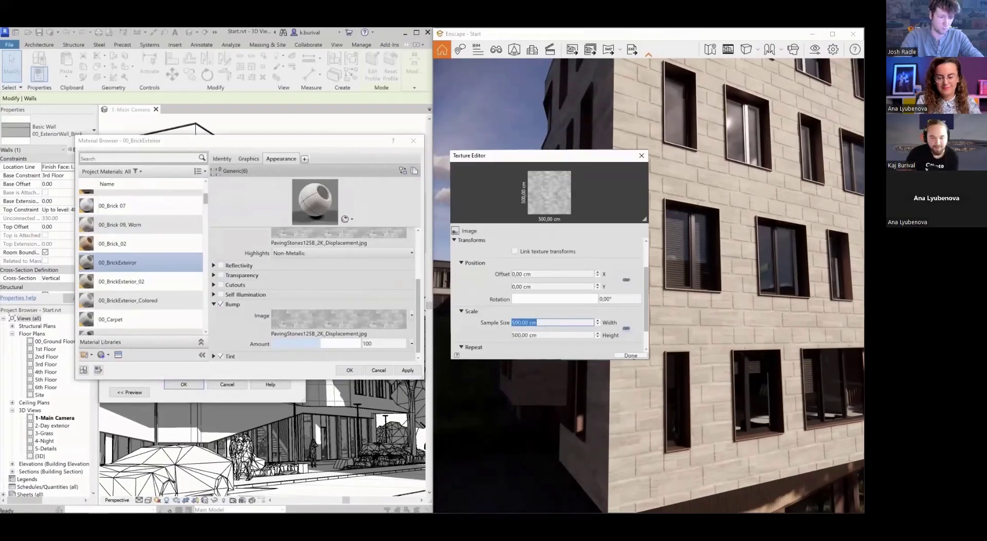
{"action": "left_click", "coordinate": [631, 355]}
- Raise the material's bump amount to 359, apply it and check the stone relief on the rendered facade up close
{"action": "left_click_drag", "start_coordinate": [311, 342], "coordinate": [332, 342]}
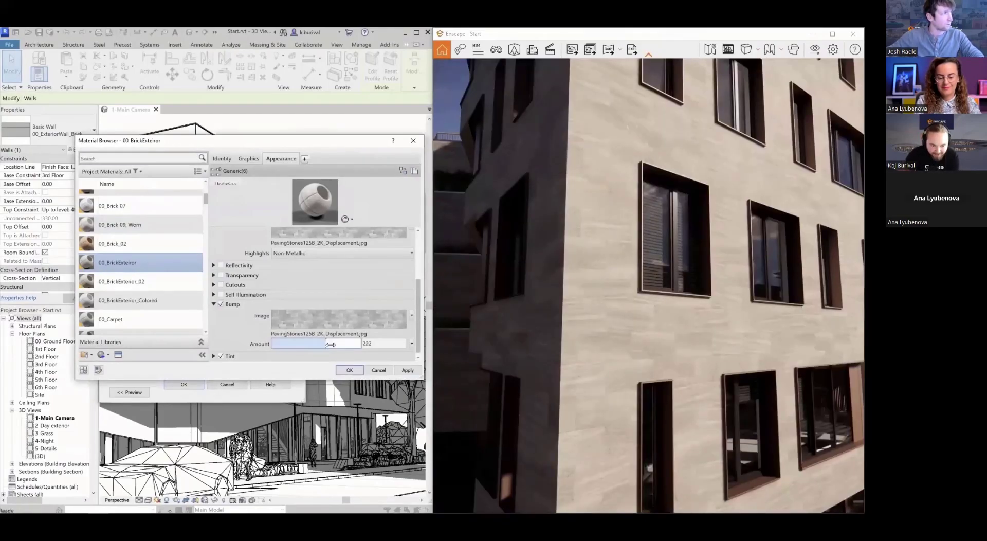
{"action": "left_click", "coordinate": [404, 371]}
{"action": "left_click_drag", "start_coordinate": [617, 309], "coordinate": [596, 262]}
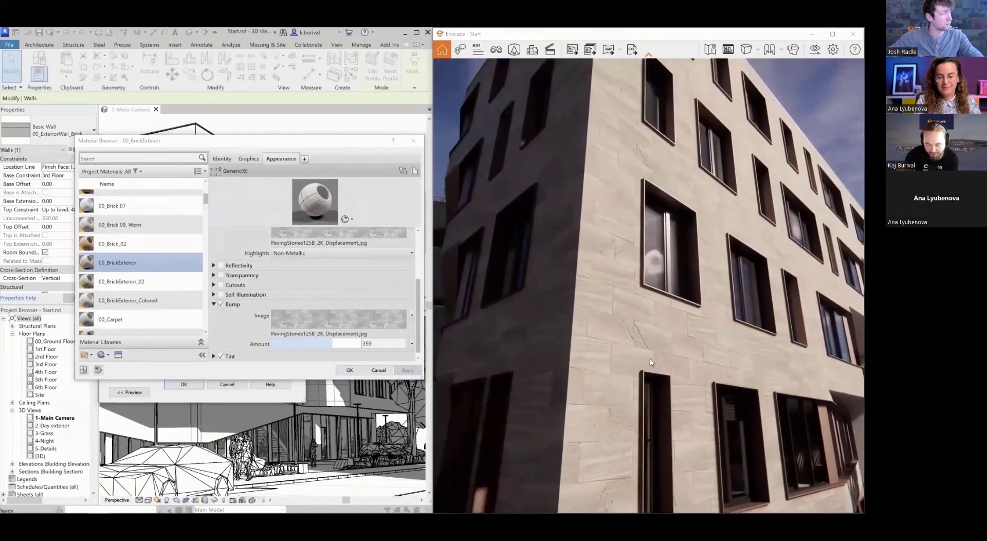
{"action": "key", "text": "w"}
{"action": "key", "text": "s"}
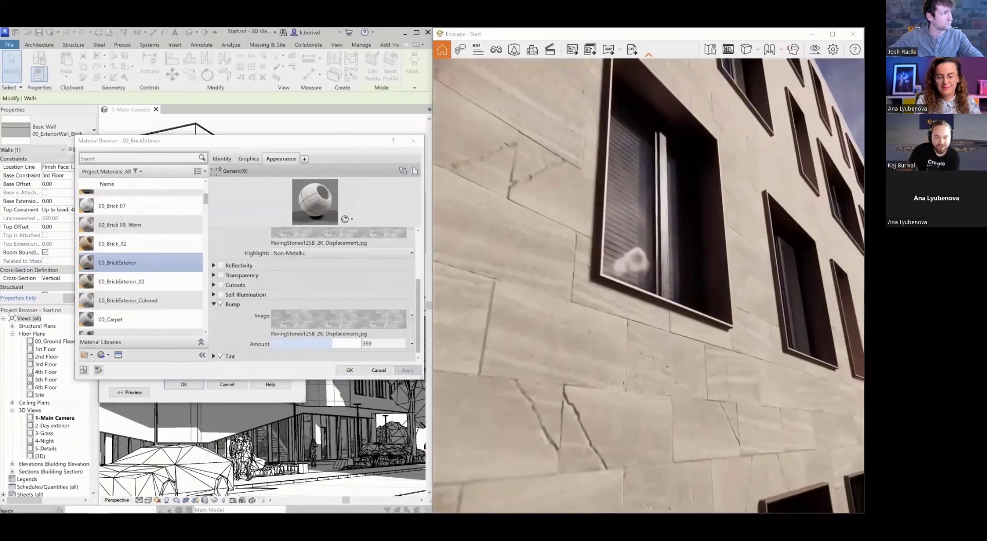
{"action": "key", "text": "s"}
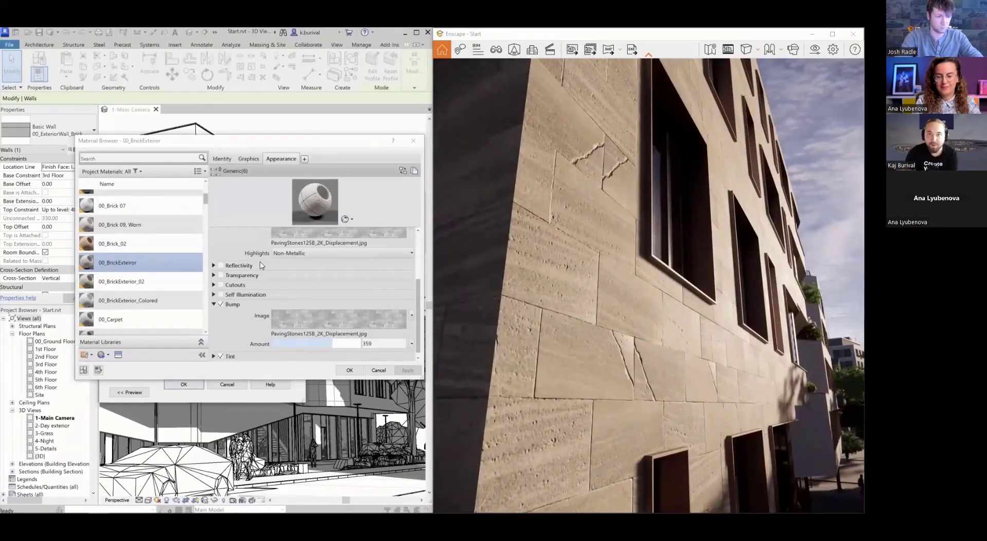
- Set the brick material's generic color to RGB 191 166 62 with an image fade of 78 and apply it
{"action": "scroll", "coordinate": [303, 277], "scroll_direction": "up", "scroll_amount": 4}
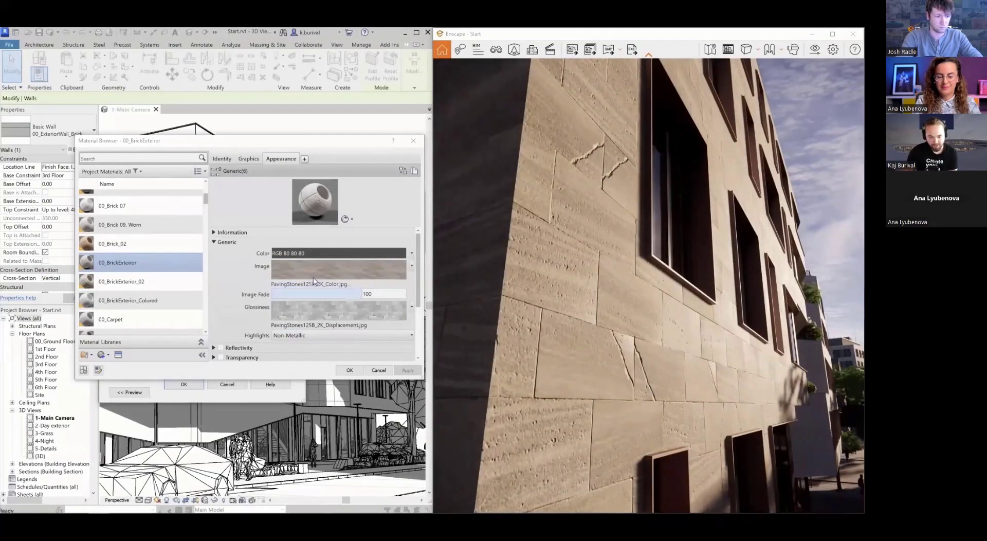
{"action": "left_click", "coordinate": [314, 249]}
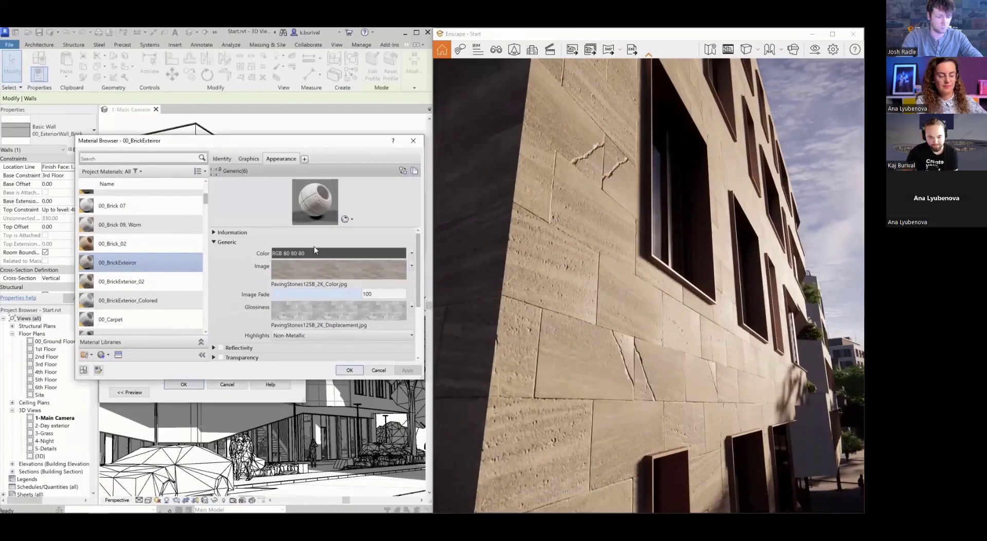
{"action": "left_click", "coordinate": [315, 252]}
{"action": "left_click", "coordinate": [276, 213]}
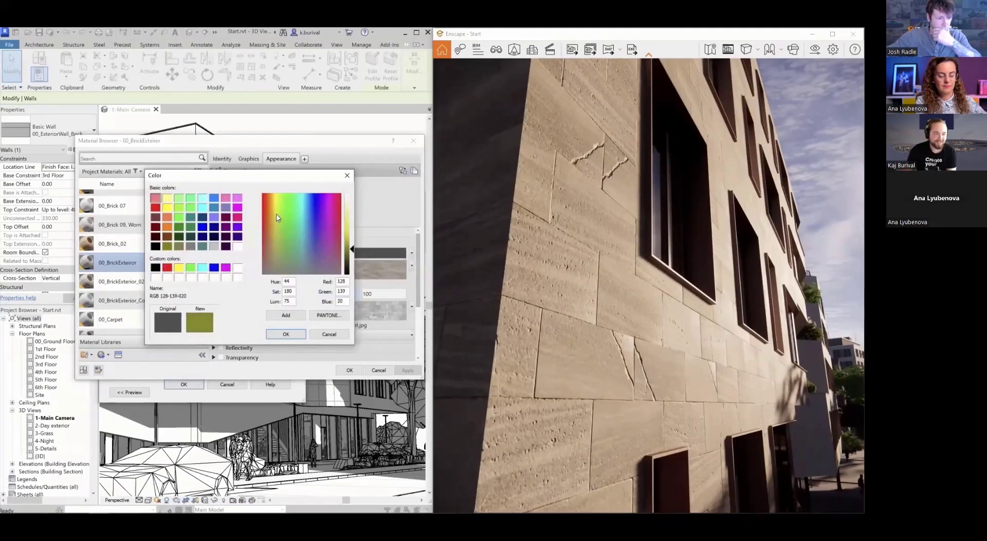
{"action": "left_click", "coordinate": [272, 232]}
{"action": "left_click", "coordinate": [352, 237]}
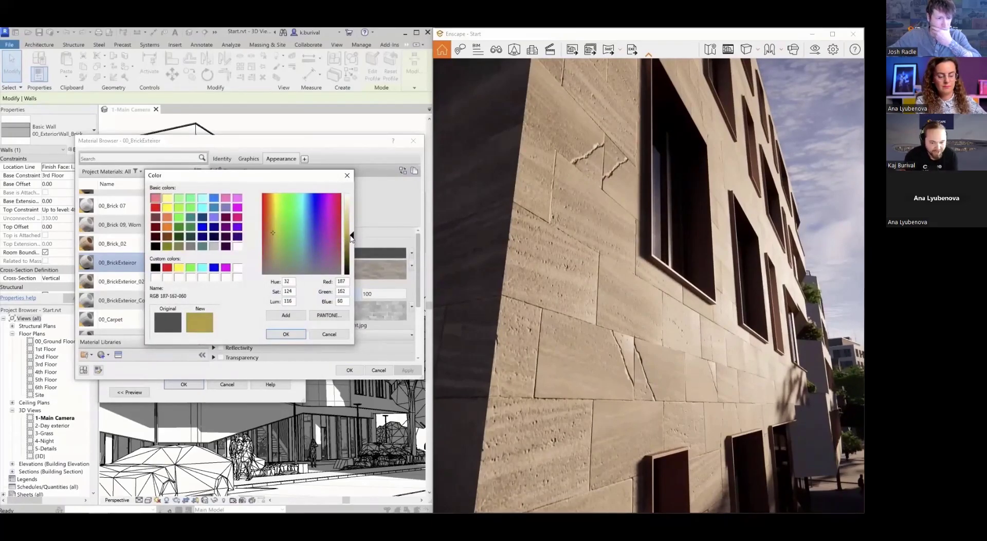
{"action": "left_click", "coordinate": [286, 334]}
{"action": "left_click_drag", "start_coordinate": [360, 292], "coordinate": [339, 292]}
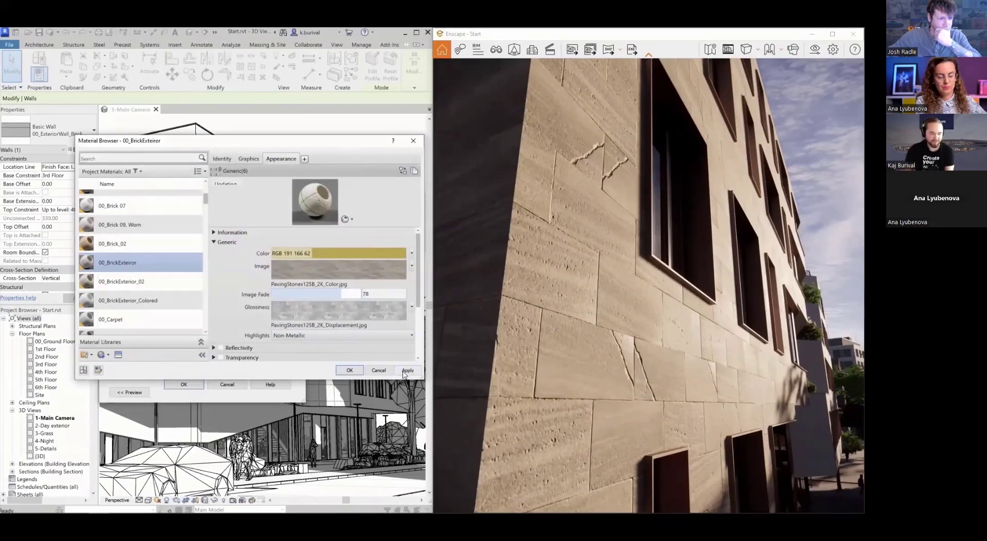
{"action": "left_click", "coordinate": [405, 370]}
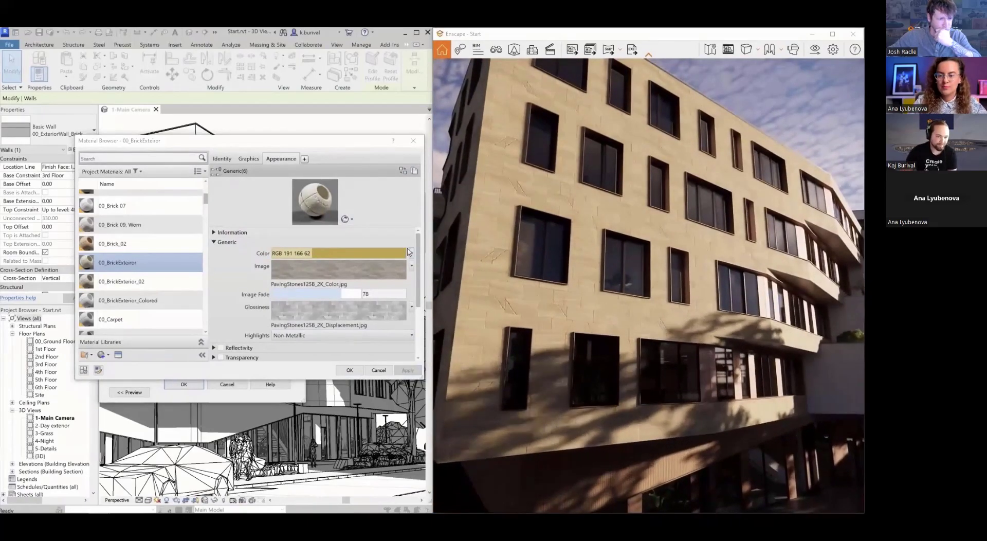
- Set the material's generic color to green RGB 99 154 99 with an image fade of 67, apply it and check the whole facade
{"action": "left_click", "coordinate": [355, 251]}
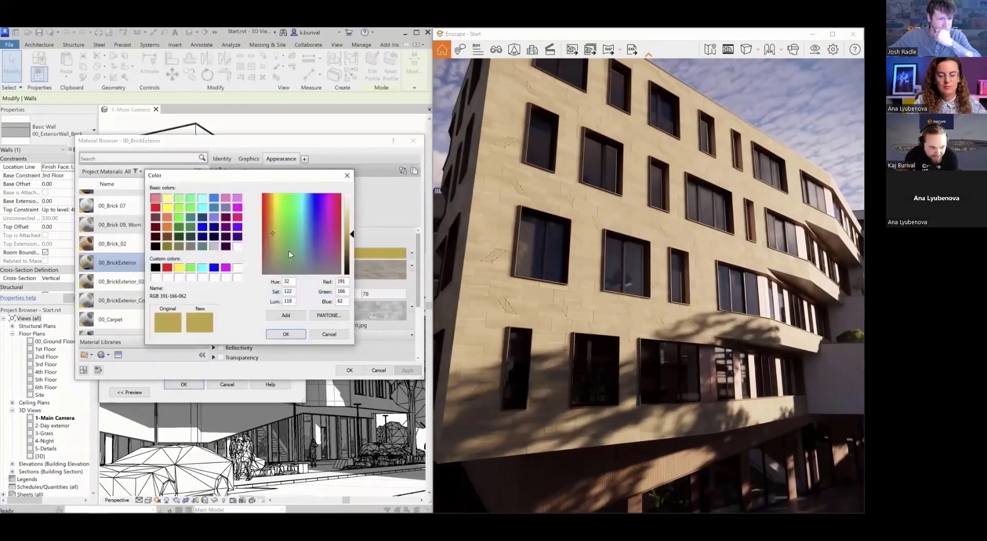
{"action": "left_click", "coordinate": [291, 259]}
{"action": "left_click", "coordinate": [286, 334]}
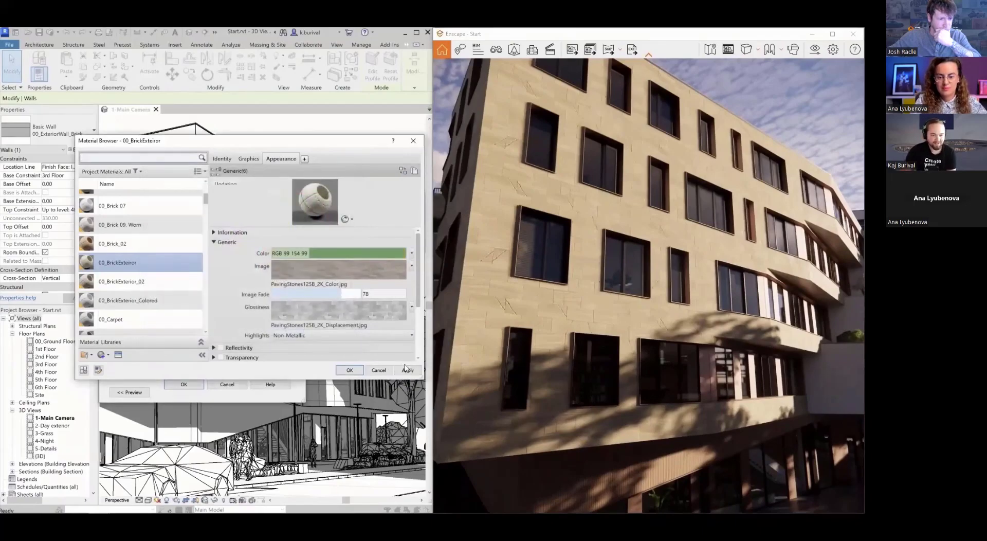
{"action": "left_click", "coordinate": [407, 370]}
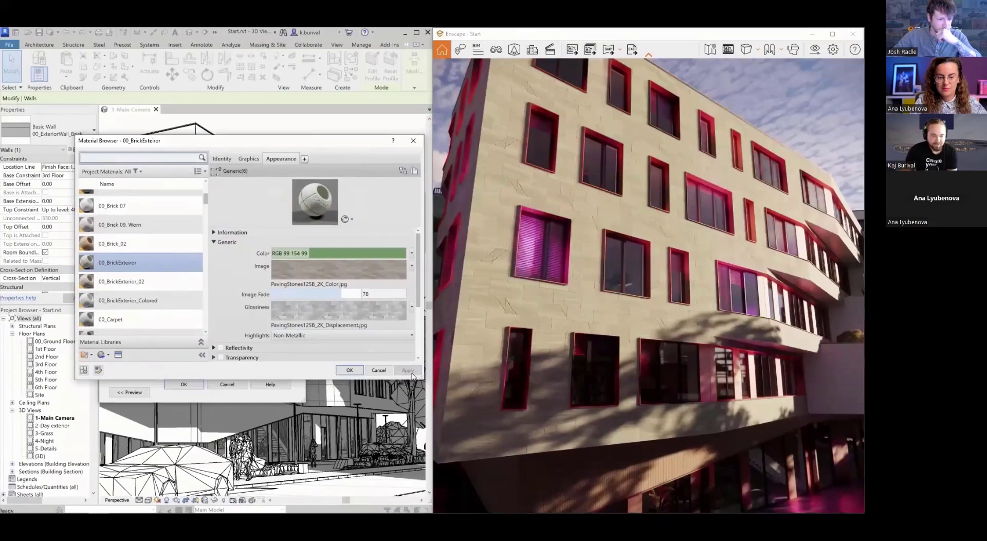
{"action": "left_click", "coordinate": [331, 295]}
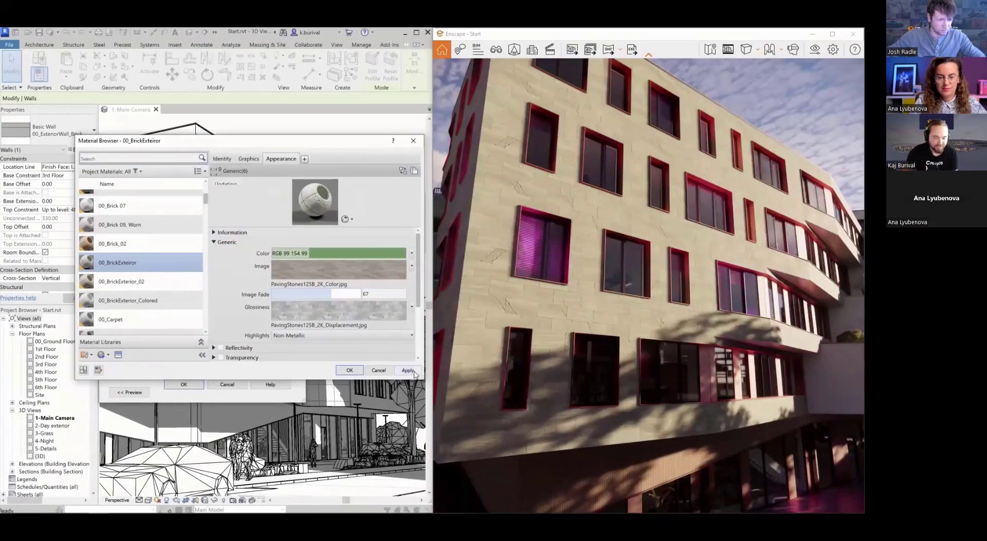
{"action": "left_click_drag", "start_coordinate": [497, 343], "coordinate": [526, 328]}
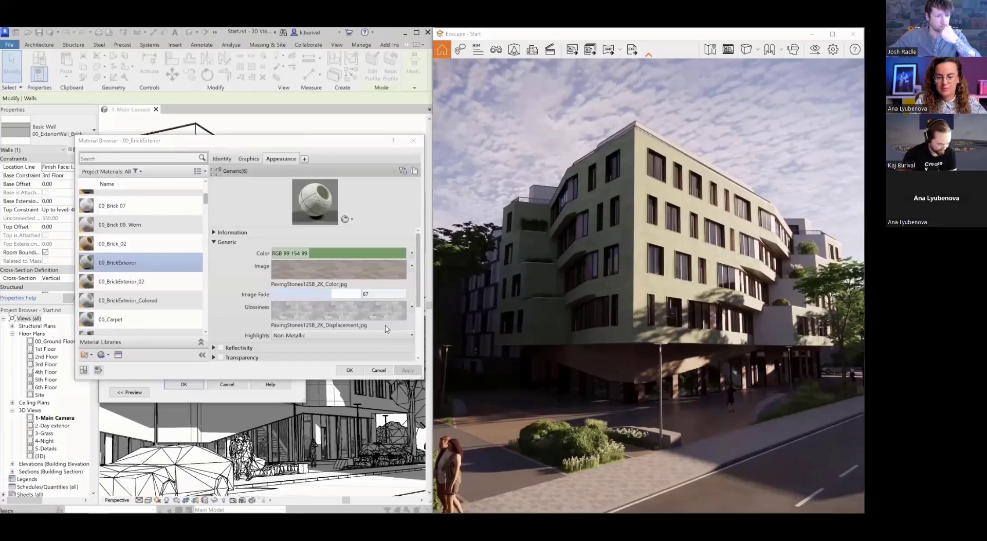
- Confirm the material changes and the layer structure of the 00_ExteriorWall_Brick wall type, closing their dialogs
{"action": "scroll", "coordinate": [380, 333], "scroll_direction": "down", "scroll_amount": 3}
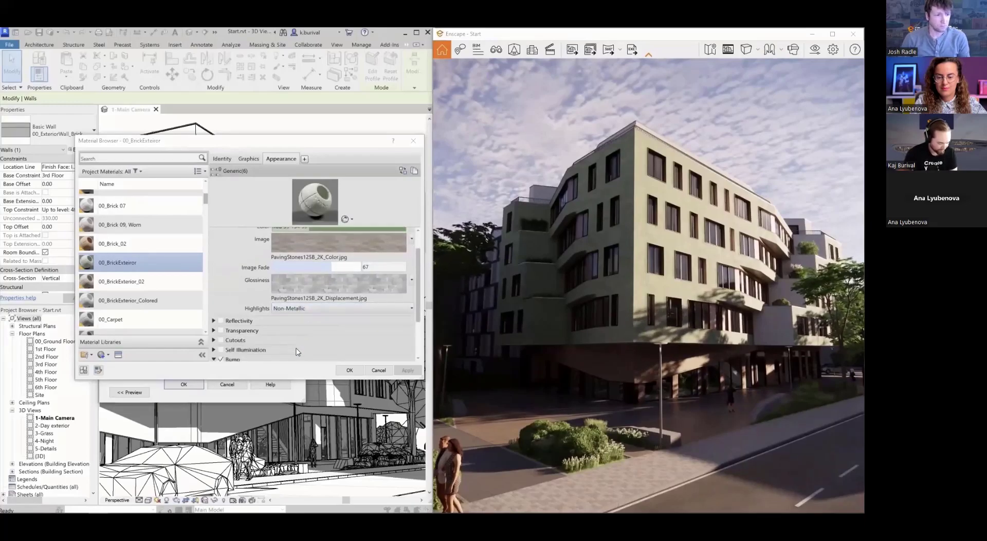
{"action": "left_click", "coordinate": [351, 370]}
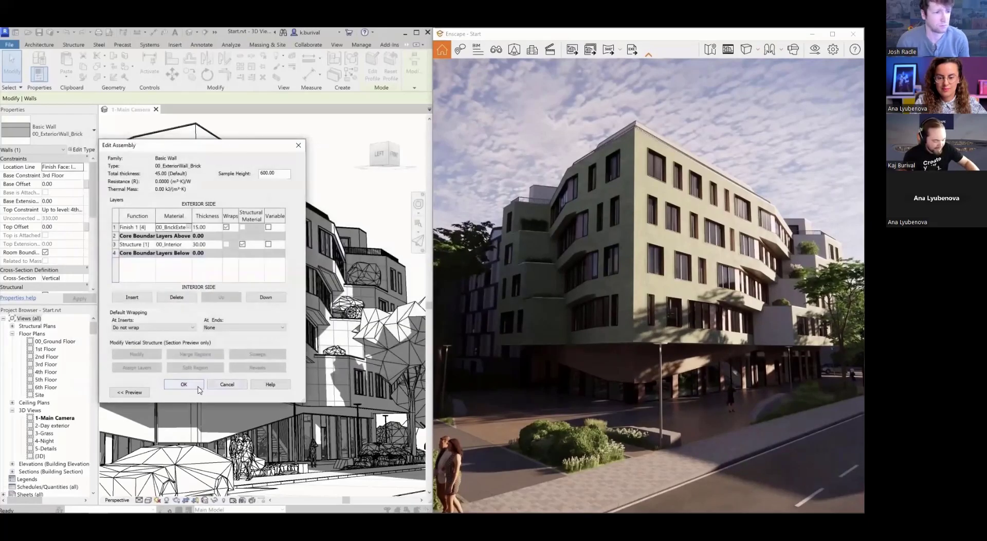
{"action": "left_click", "coordinate": [198, 387]}
{"action": "left_click", "coordinate": [191, 392]}
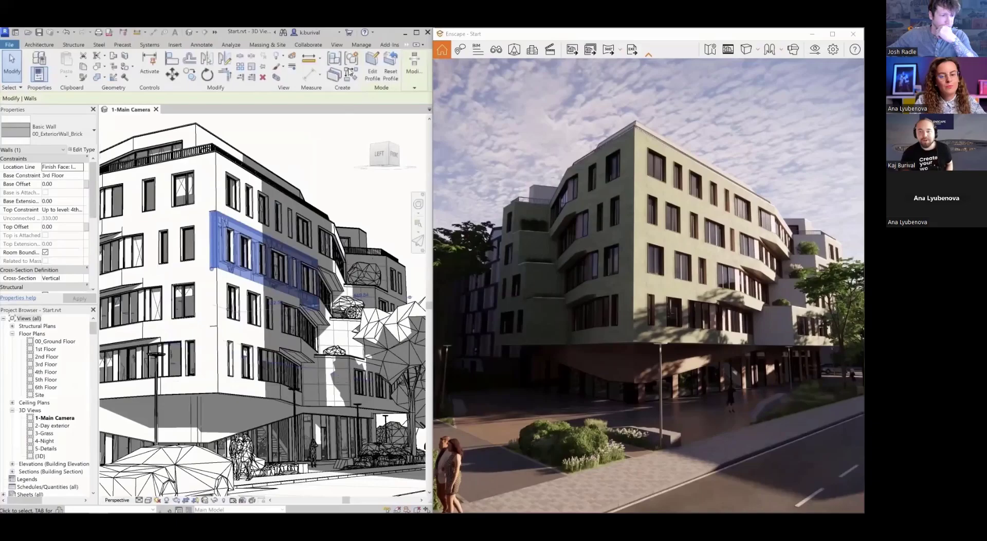
- Open the Enscape Material Editor, filter the materials by "brick" and select 00_BrickExteiror for editing
{"action": "left_click", "coordinate": [385, 45]}
{"action": "left_click", "coordinate": [258, 64]}
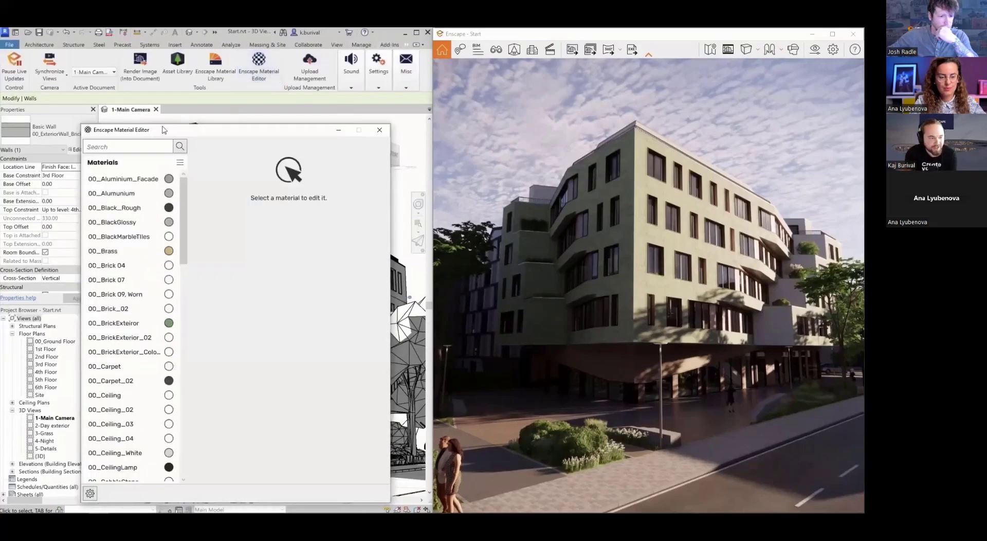
{"action": "left_click", "coordinate": [134, 146]}
{"action": "type", "text": "brick"}
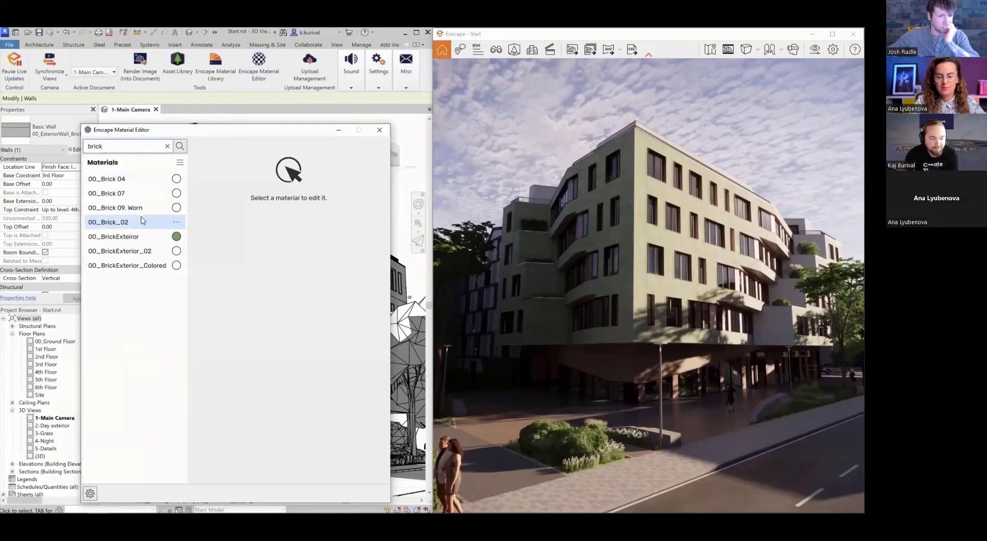
{"action": "left_click", "coordinate": [126, 238]}
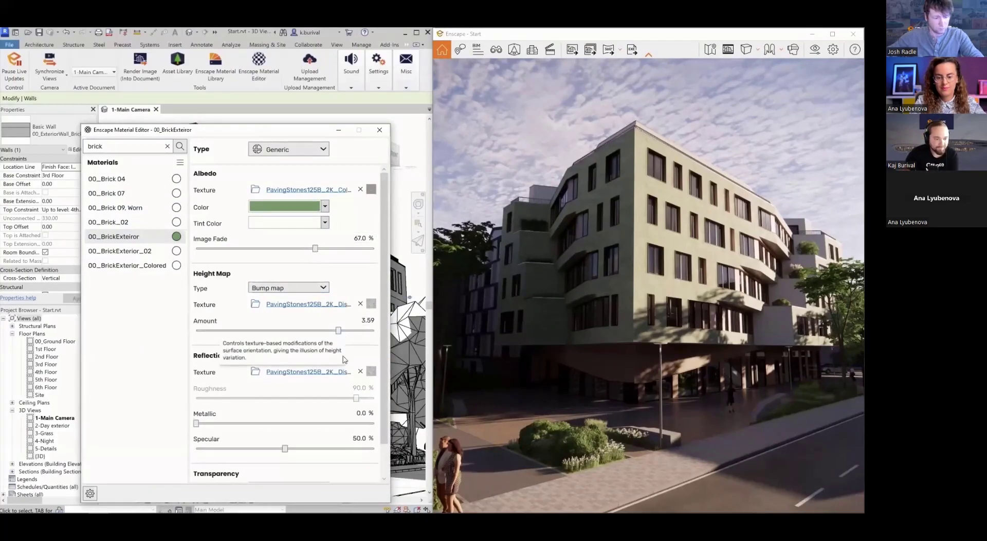
- Set the brick material to 100% metallic, remove its reflection texture, raise roughness to 100% and check the rendered facade
{"action": "left_click_drag", "start_coordinate": [195, 423], "coordinate": [375, 424]}
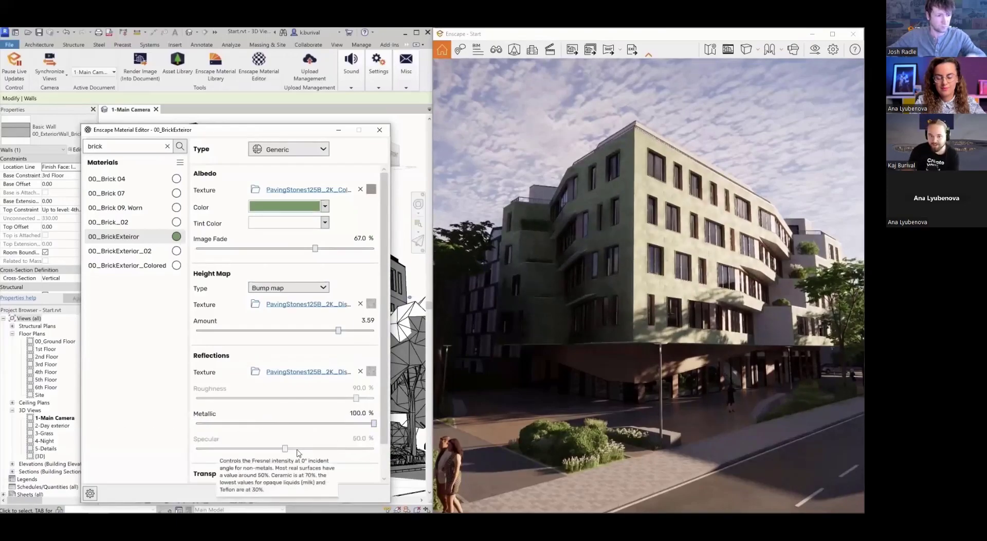
{"action": "left_click", "coordinate": [362, 371]}
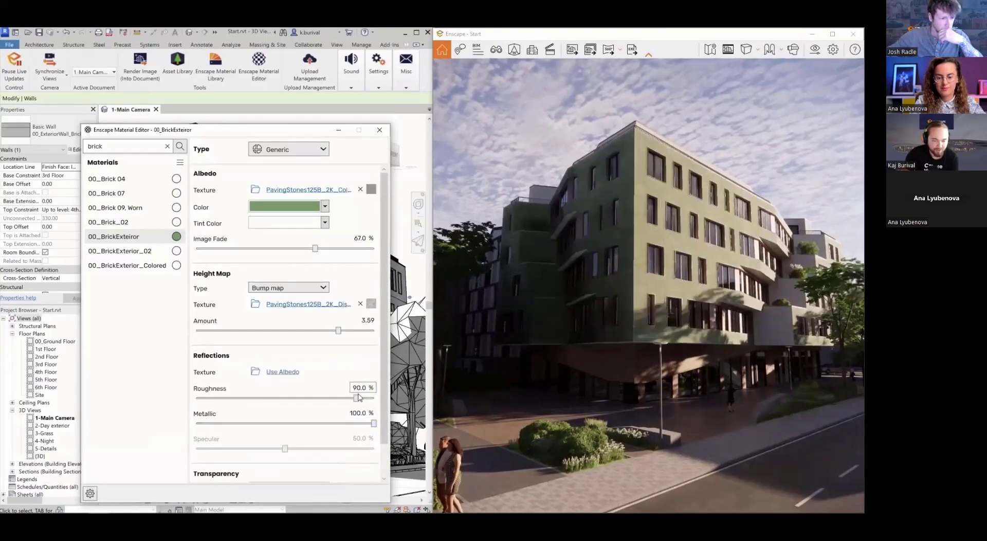
{"action": "mouse_move", "coordinate": [356, 398]}
{"action": "left_mouse_down"}
{"action": "mouse_move", "coordinate": [209, 400]}
{"action": "mouse_move", "coordinate": [370, 411]}
{"action": "left_mouse_up"}
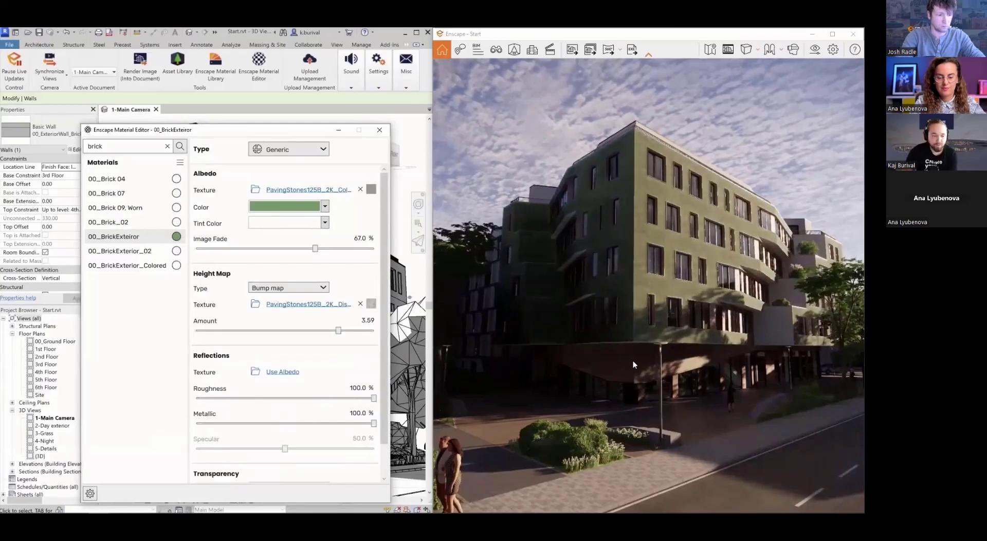
{"action": "left_click_drag", "start_coordinate": [627, 385], "coordinate": [456, 198]}
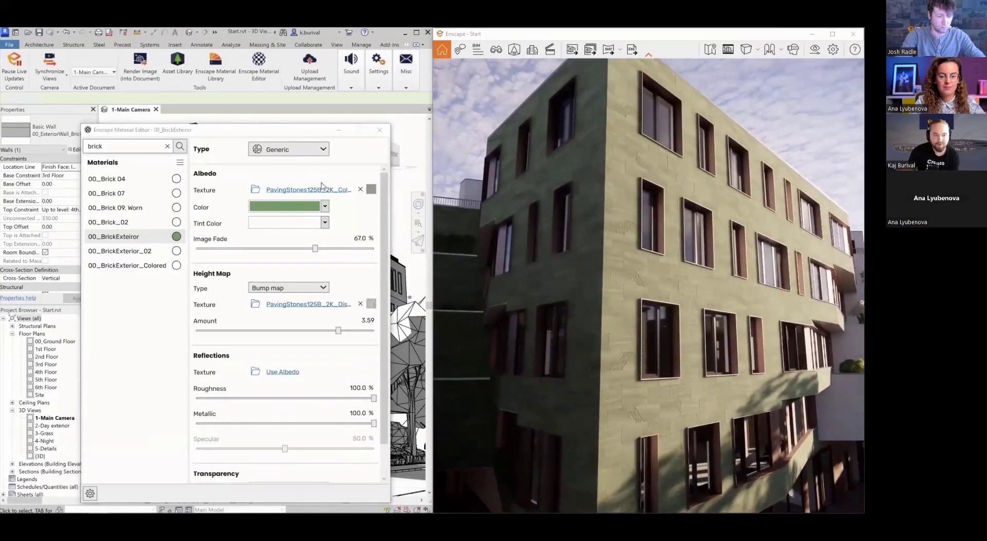
- Replace the material's albedo texture with the video Chaos_Enscape_Intro.mp4 from the Webinar Content folder
{"action": "left_click", "coordinate": [360, 190]}
{"action": "left_click", "coordinate": [255, 189]}
{"action": "left_click", "coordinate": [162, 219]}
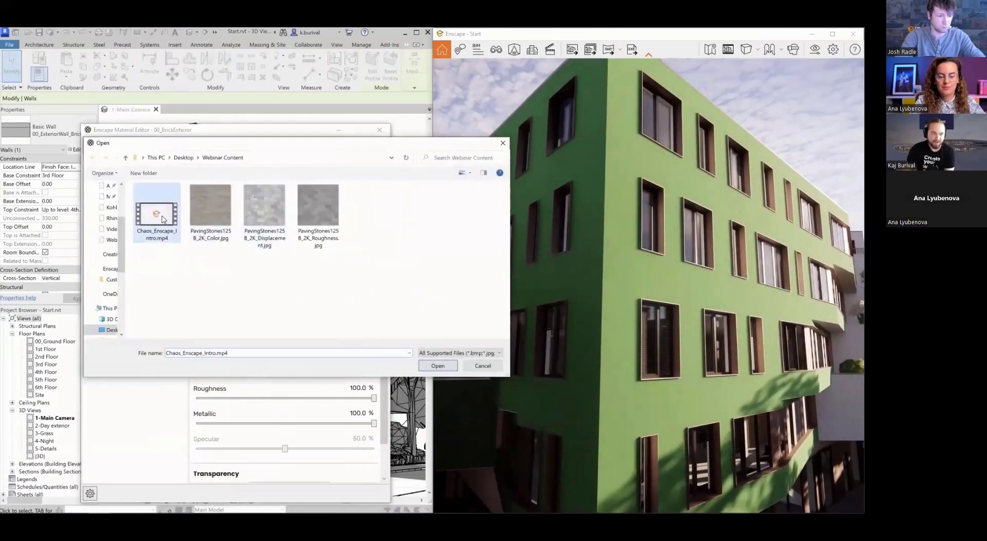
{"action": "key", "text": "Escape"}
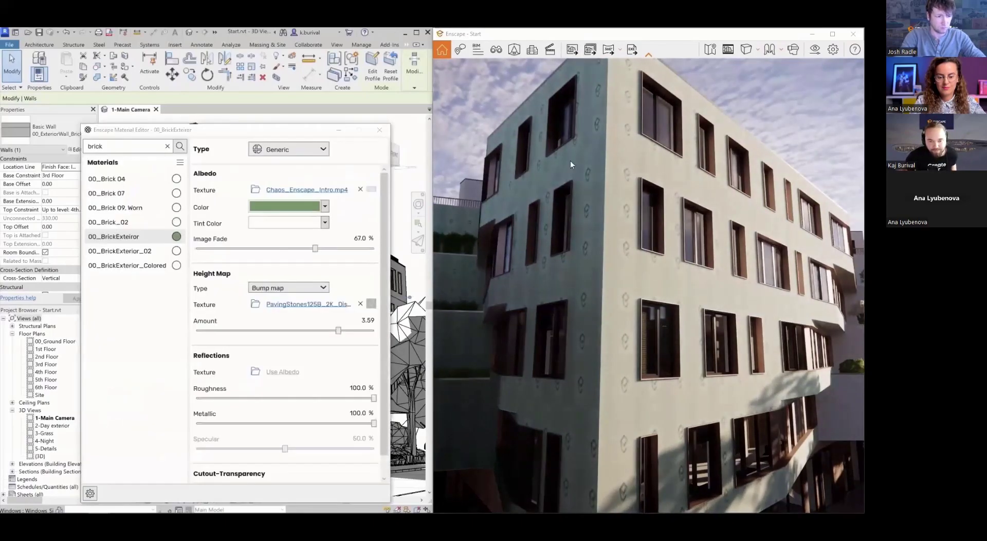
- Set the video texture's width and height to 3 m, check it on the facade and return to the material settings
{"action": "left_click", "coordinate": [306, 189]}
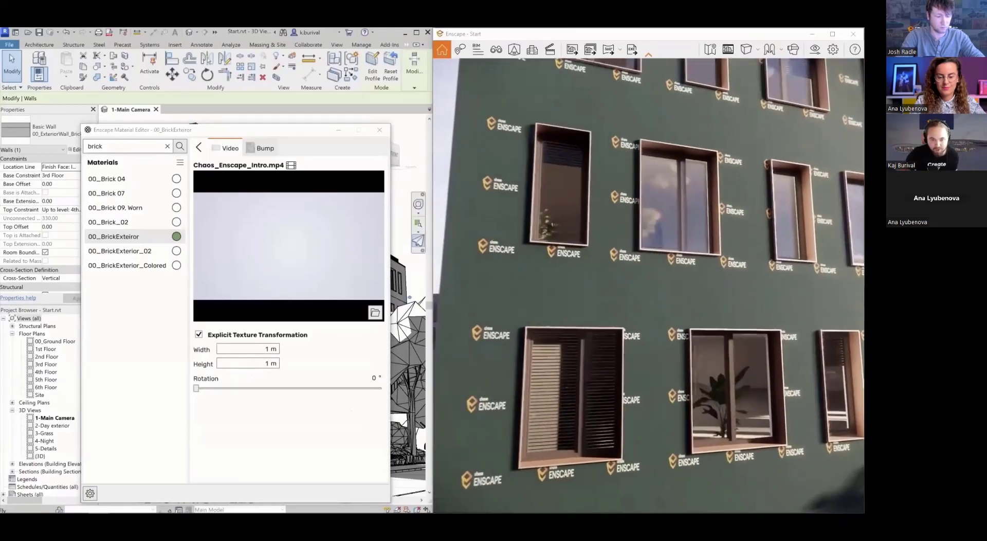
{"action": "left_click", "coordinate": [260, 350]}
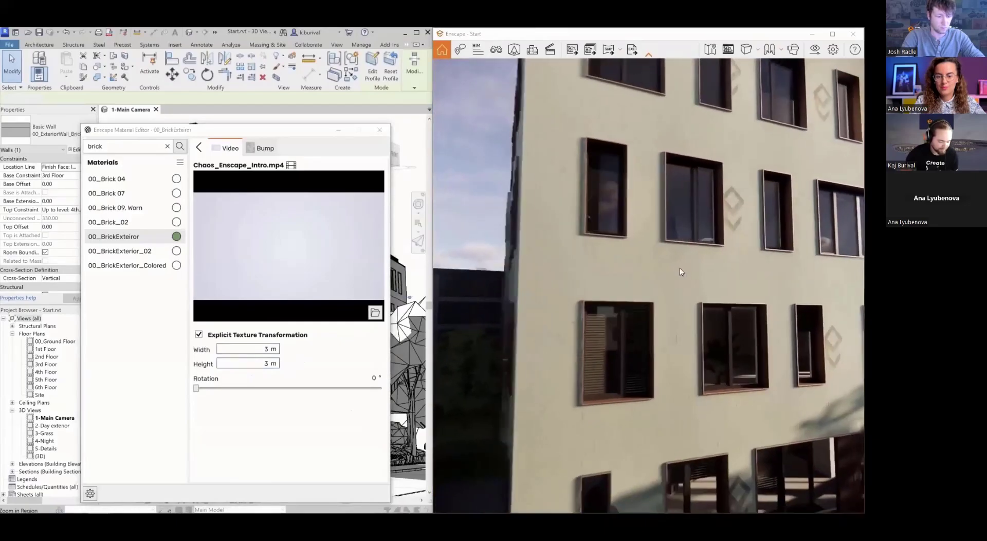
{"action": "left_click", "coordinate": [675, 262]}
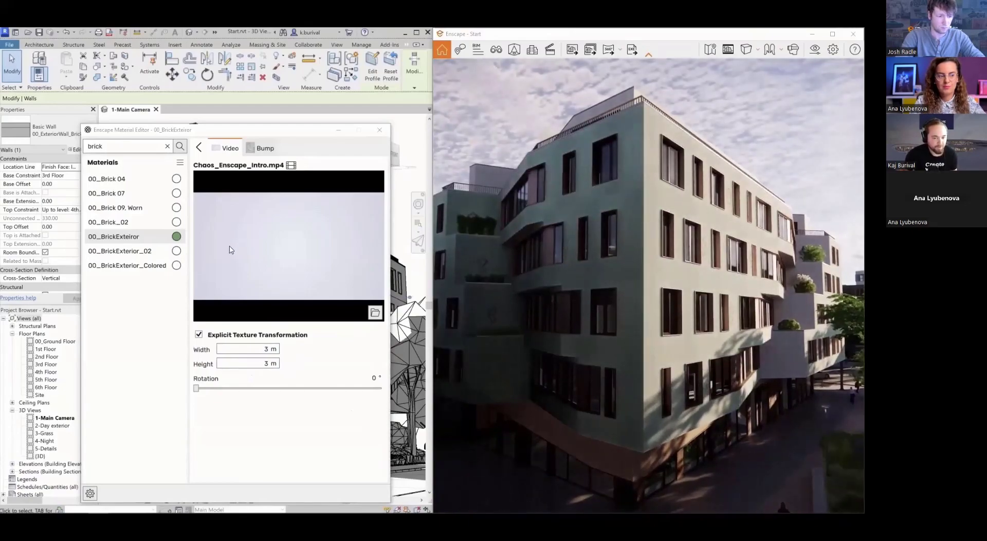
{"action": "left_click", "coordinate": [198, 149]}
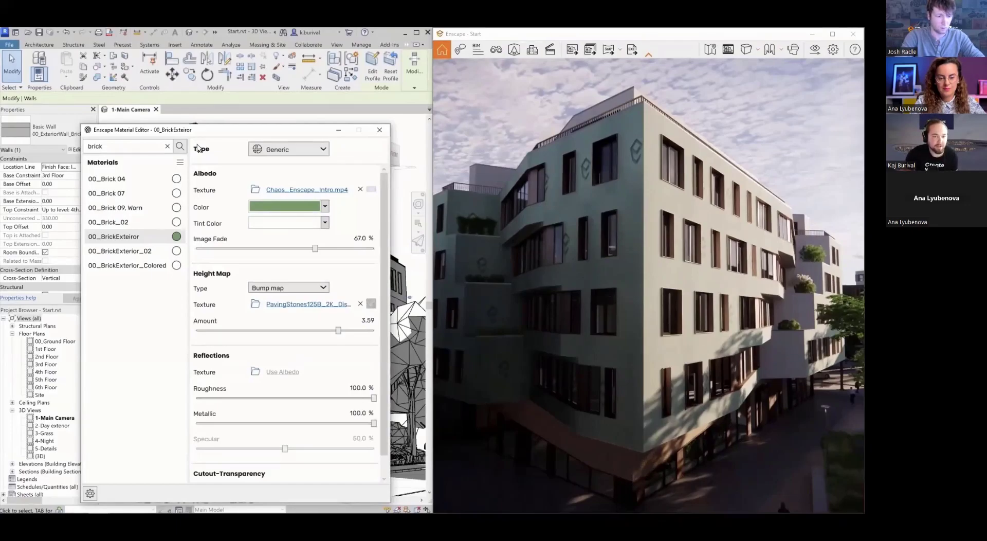
- Lower the brick material's roughness to 10.1% to make the facade reflective
{"action": "left_click_drag", "start_coordinate": [574, 217], "coordinate": [566, 234]}
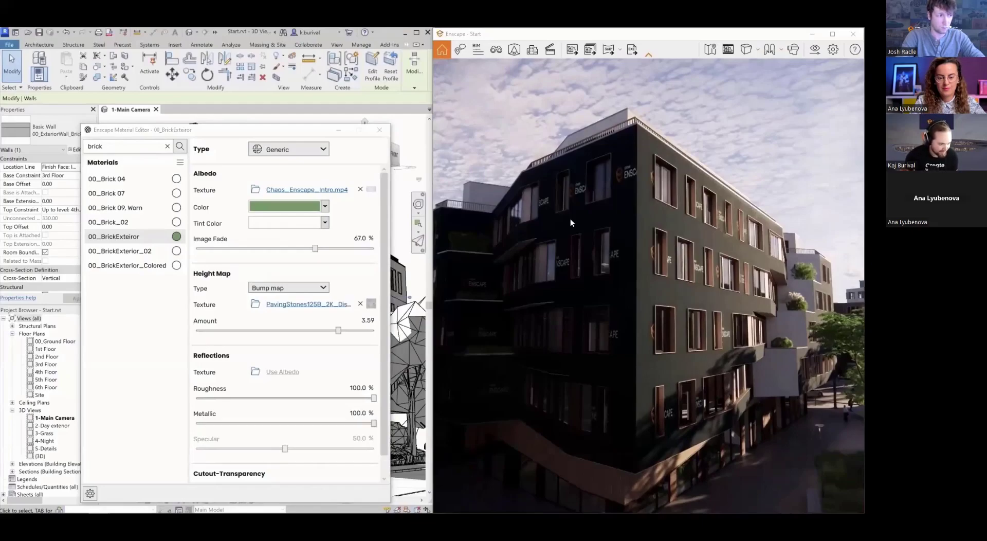
{"action": "left_click_drag", "start_coordinate": [373, 398], "coordinate": [214, 399]}
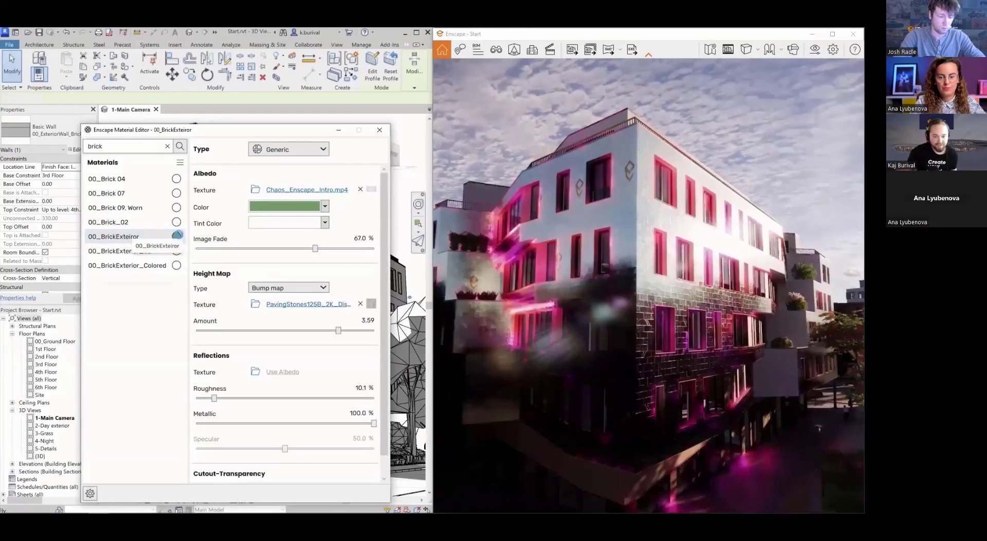
- Start replacing the 00_BrickExteiror material with one from the Enscape material library
{"action": "left_click", "coordinate": [177, 235]}
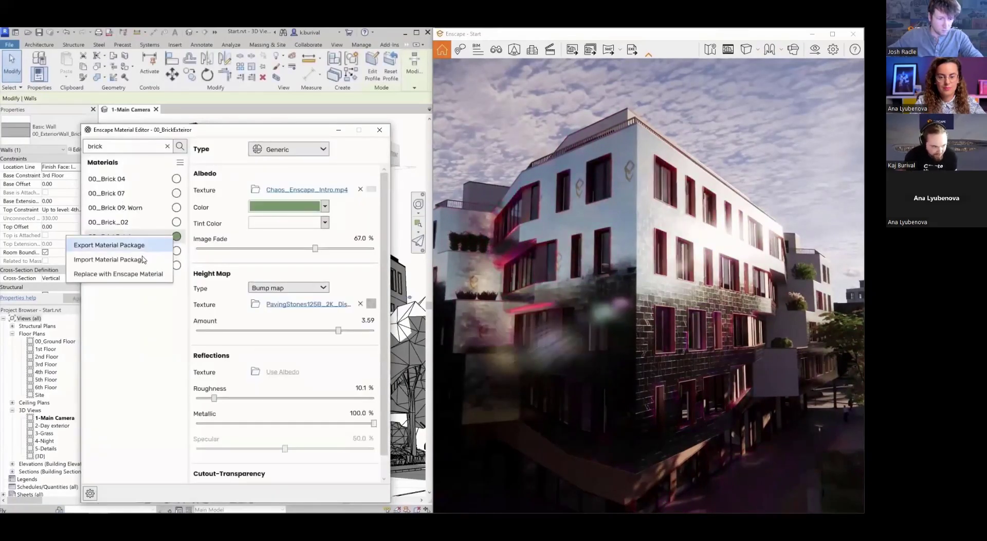
{"action": "left_click", "coordinate": [138, 349]}
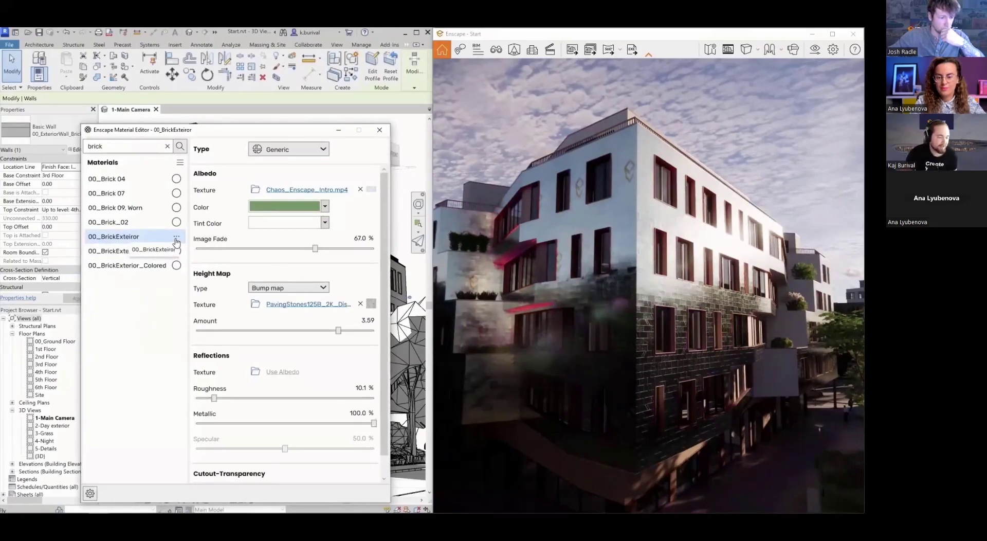
{"action": "left_click", "coordinate": [175, 237]}
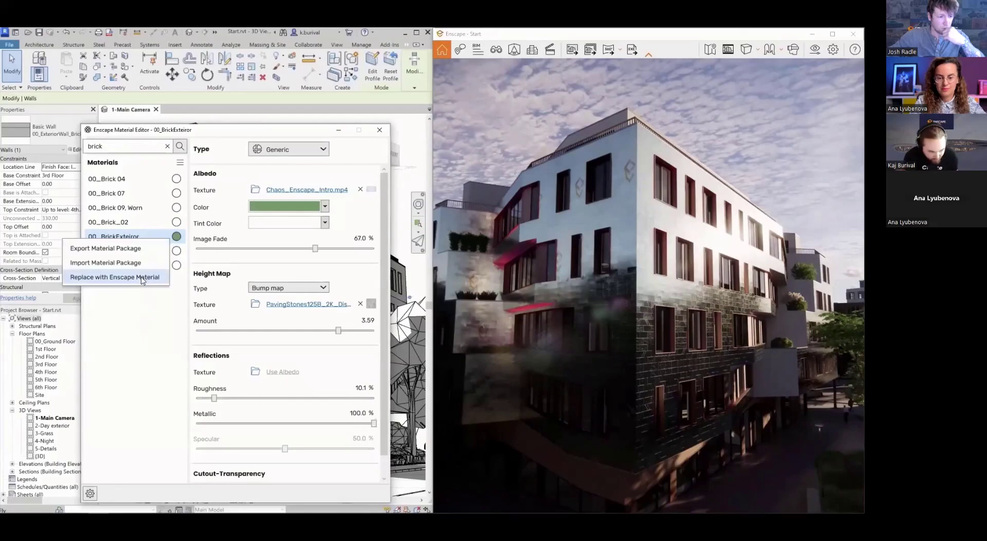
{"action": "left_click", "coordinate": [142, 277]}
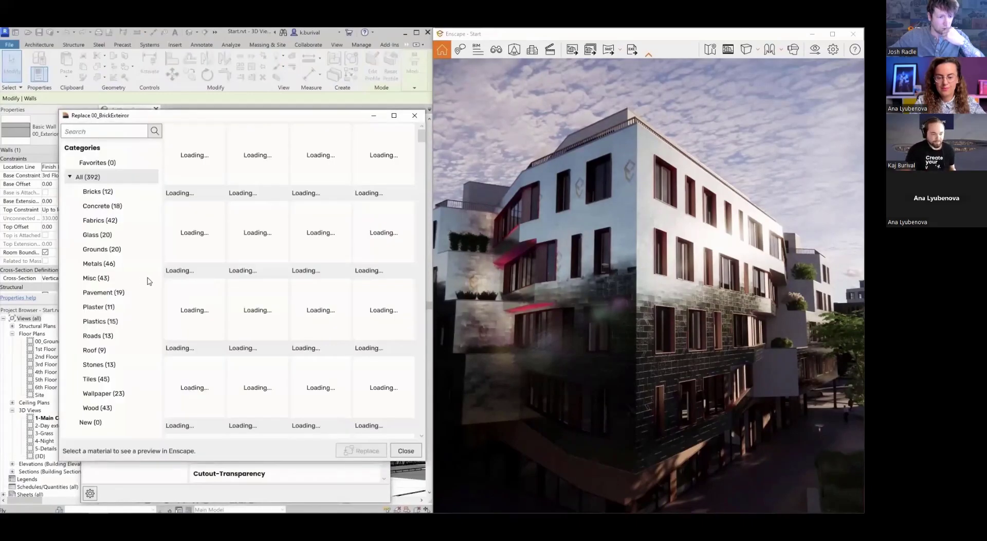
- Preview Concrete 13, Tactile; Carpet 08; Carpet 09; Pebbles 01, Brown; and Iron 01, Stainless as replacement materials on the facade
{"action": "scroll", "coordinate": [240, 254], "scroll_direction": "down", "scroll_amount": 6}
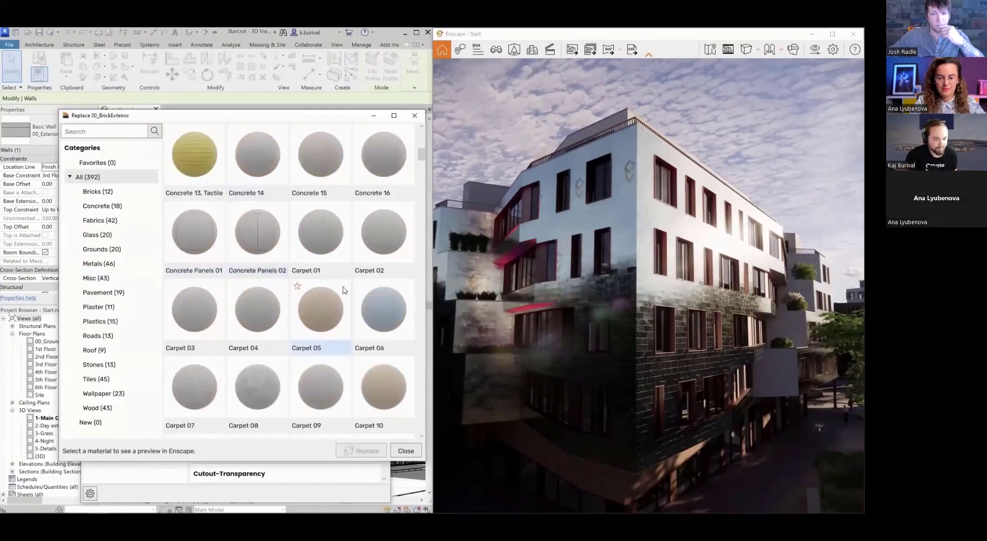
{"action": "left_click", "coordinate": [194, 185]}
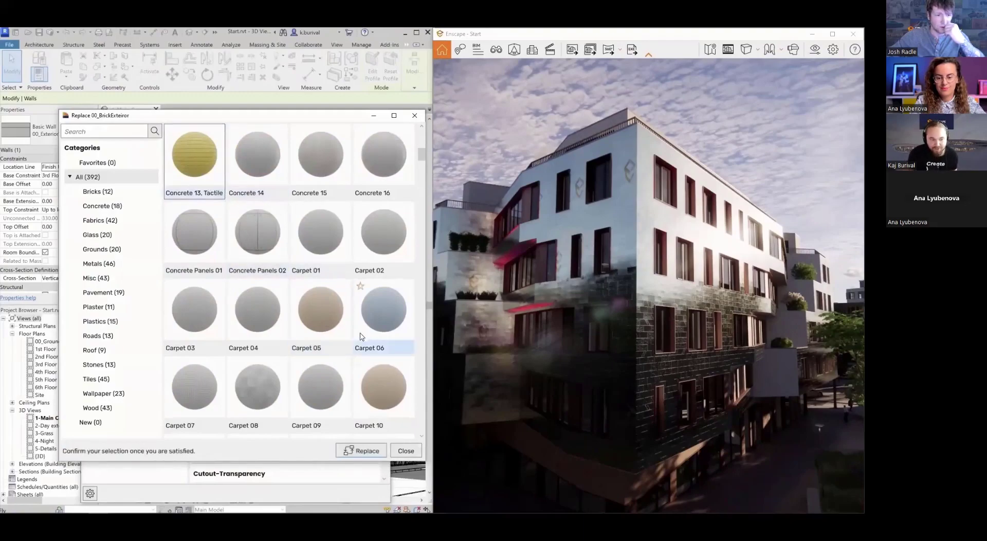
{"action": "scroll", "coordinate": [308, 343], "scroll_direction": "down", "scroll_amount": 3}
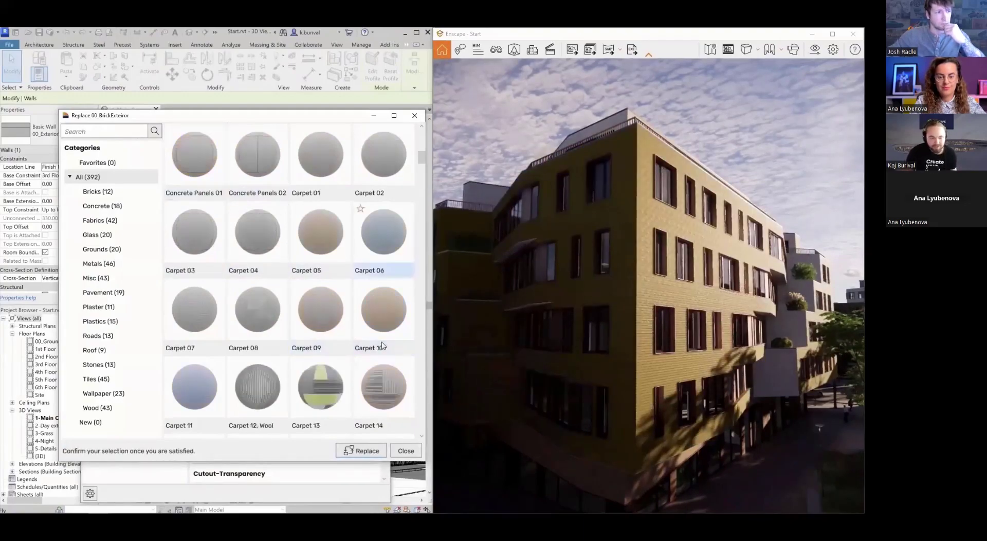
{"action": "left_click", "coordinate": [259, 254]}
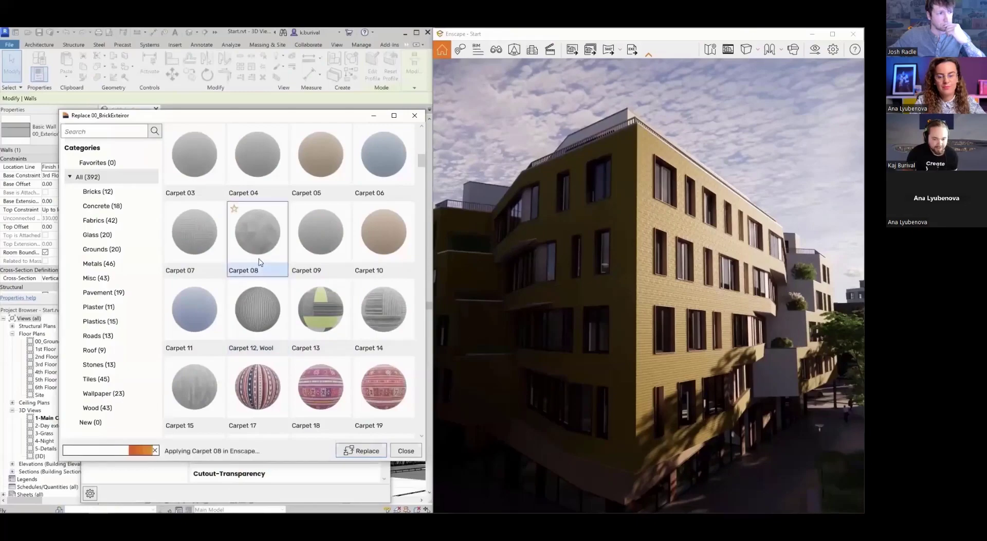
{"action": "left_click", "coordinate": [326, 256]}
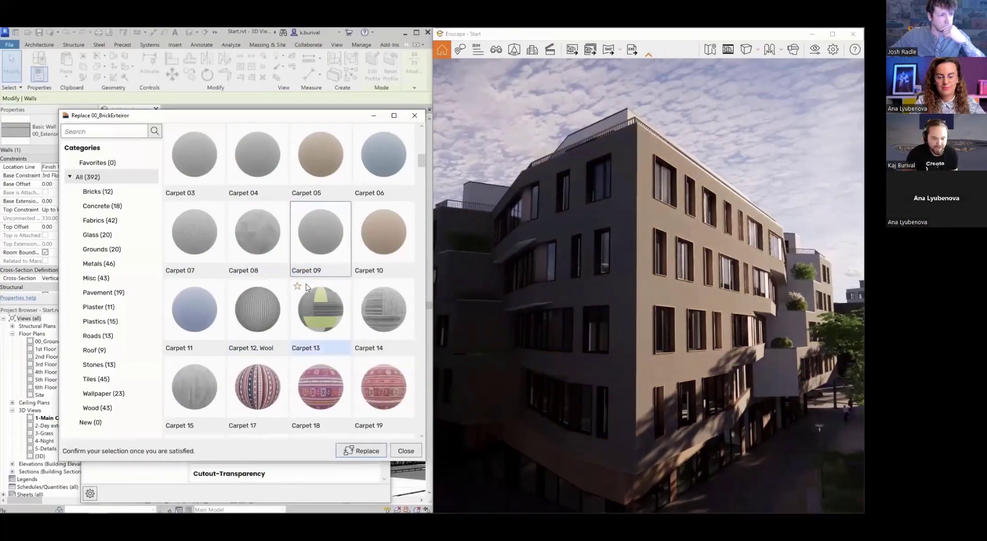
{"action": "scroll", "coordinate": [304, 293], "scroll_direction": "down", "scroll_amount": 10}
{"action": "left_click", "coordinate": [254, 336]}
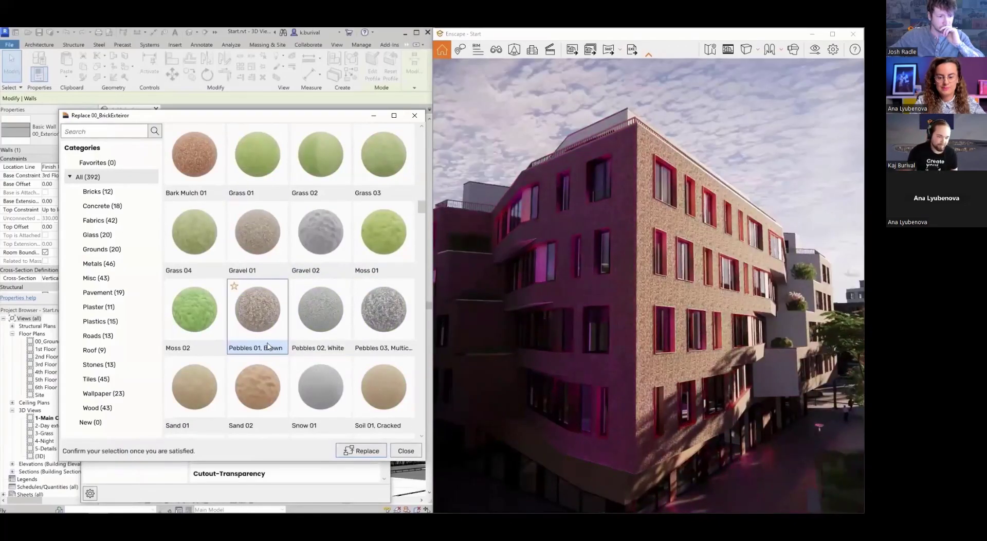
{"action": "scroll", "coordinate": [267, 346], "scroll_direction": "down", "scroll_amount": 10}
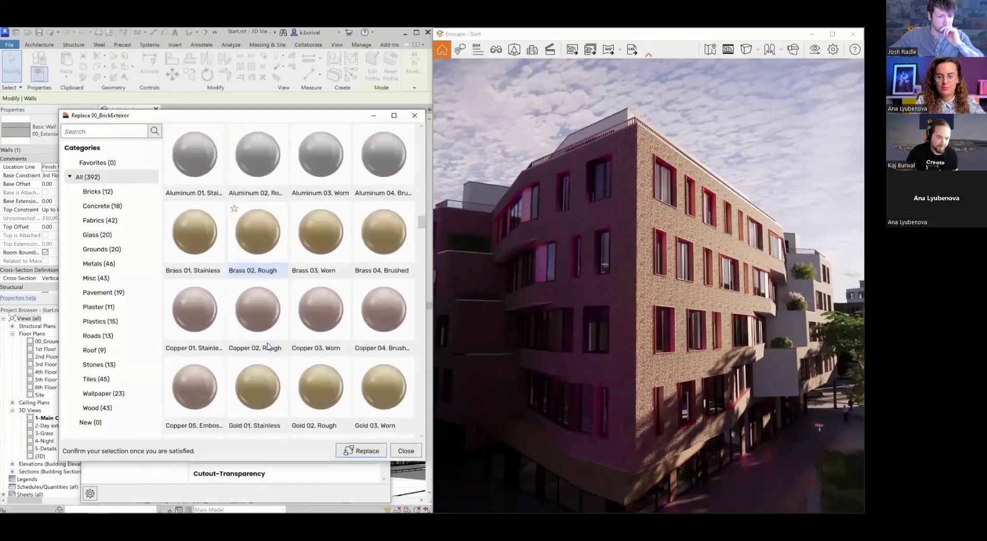
{"action": "left_click", "coordinate": [267, 331]}
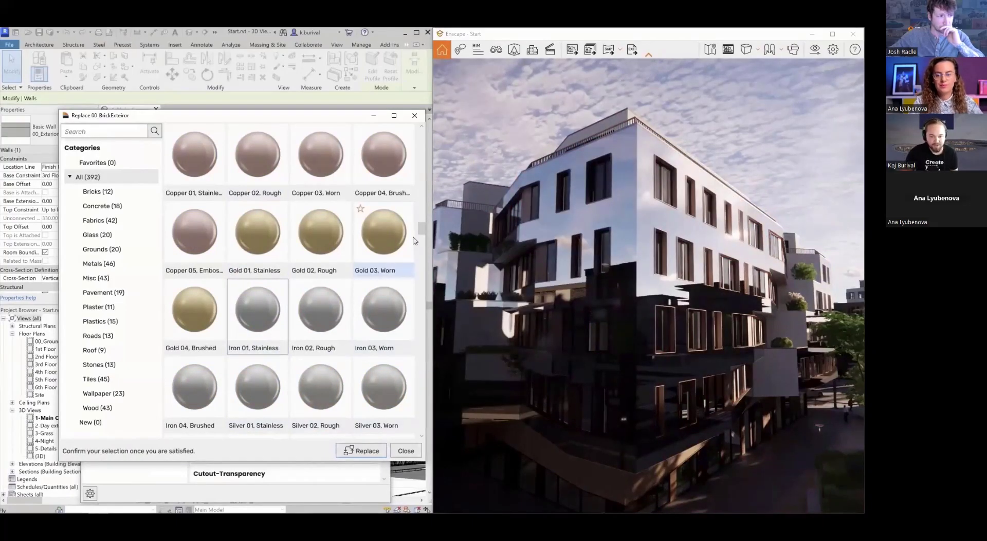
- Replace the facade material with the library's Brick 02 and close the material editor
{"action": "scroll", "coordinate": [416, 238], "scroll_direction": "up", "scroll_amount": 15}
{"action": "left_click", "coordinate": [282, 175]}
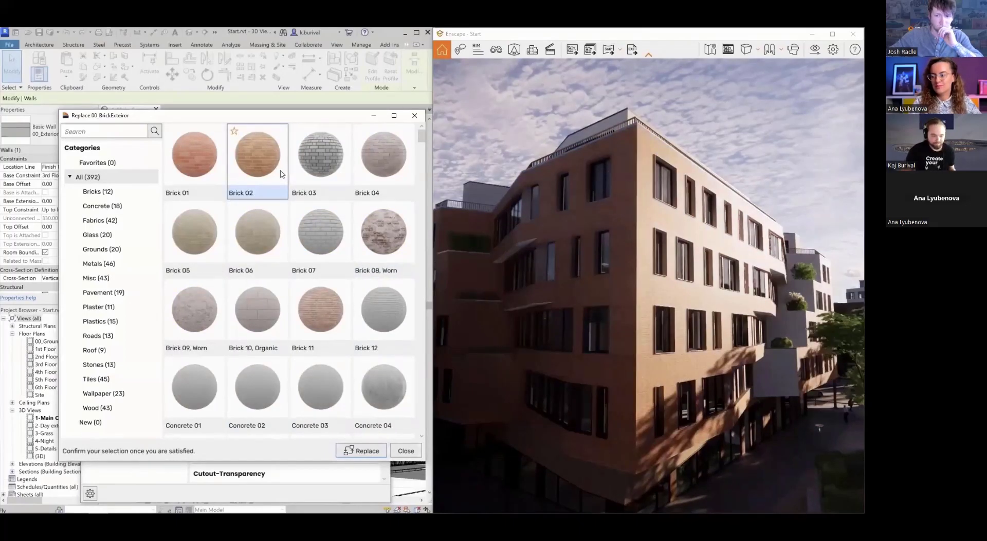
{"action": "left_click", "coordinate": [352, 446]}
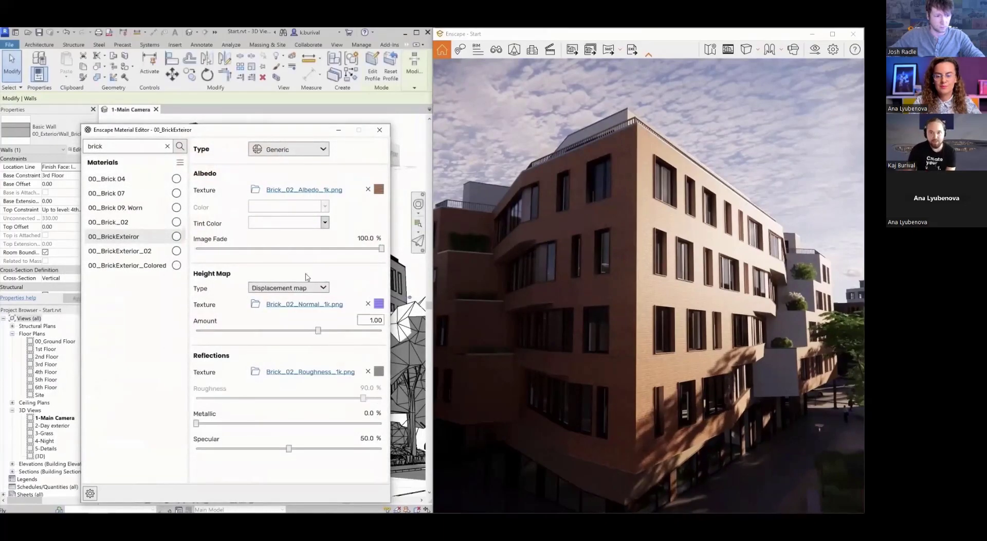
{"action": "left_click", "coordinate": [379, 130]}
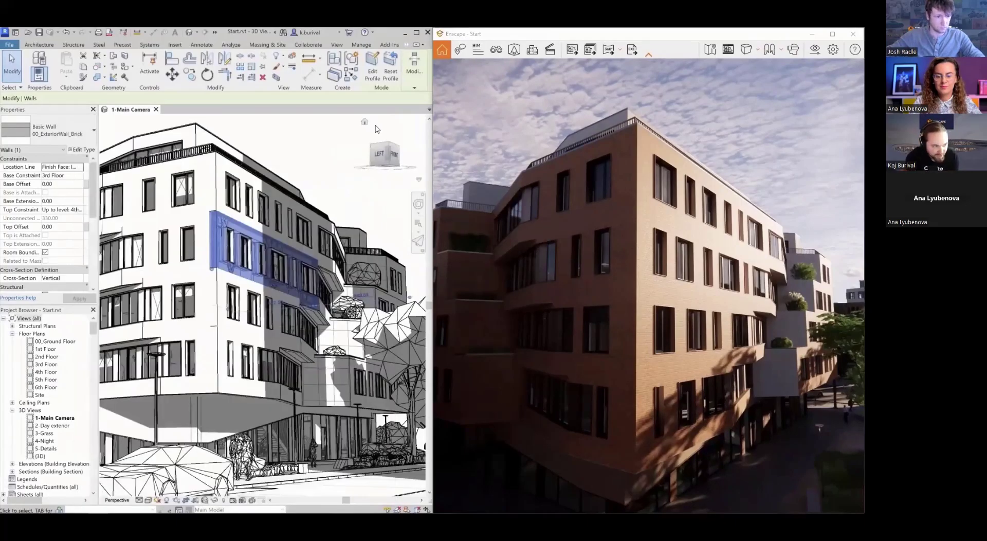
- Apply an image fade of 54 to the brick material of the selected wall type's finish layer, and restore it to 100
{"action": "left_click", "coordinate": [83, 149]}
{"action": "left_click", "coordinate": [215, 236]}
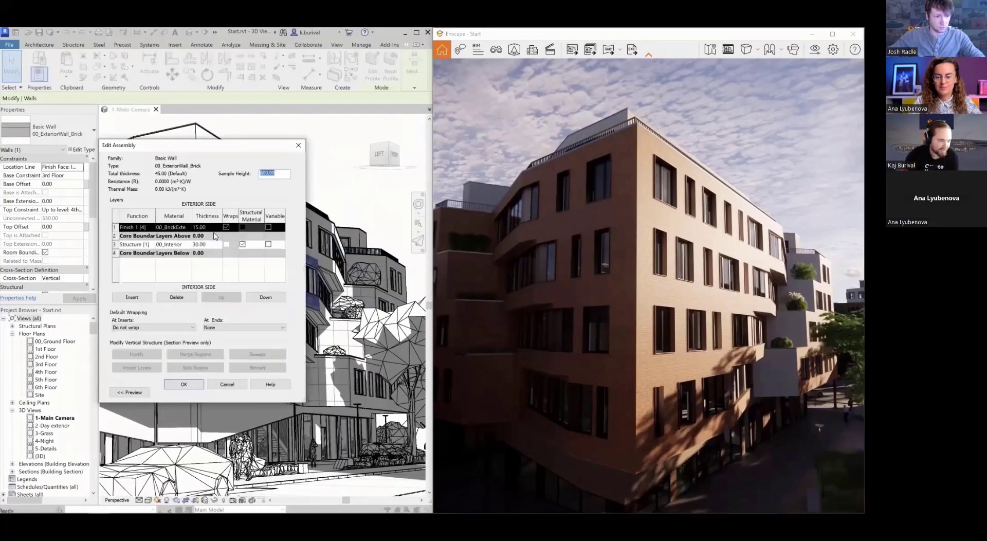
{"action": "left_click", "coordinate": [189, 227]}
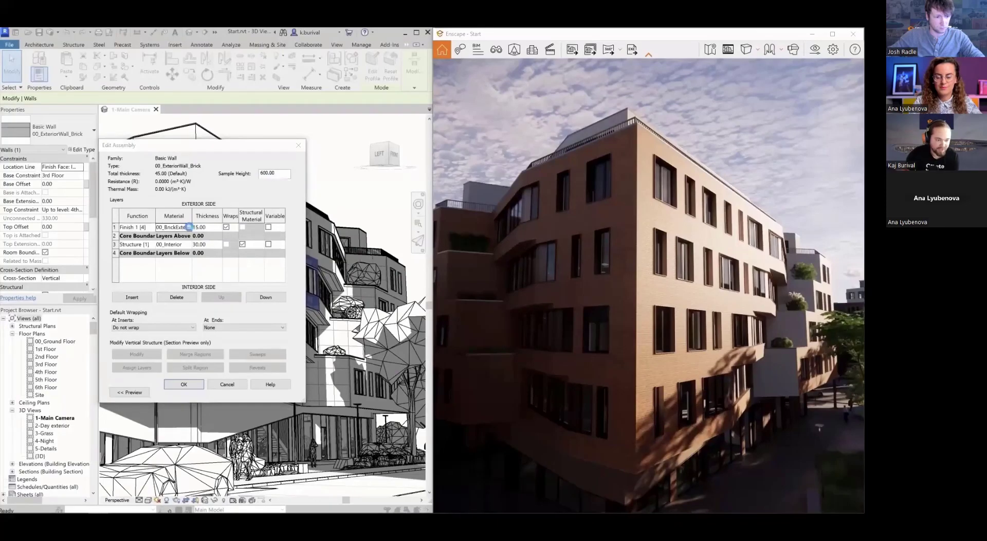
{"action": "left_click", "coordinate": [188, 226]}
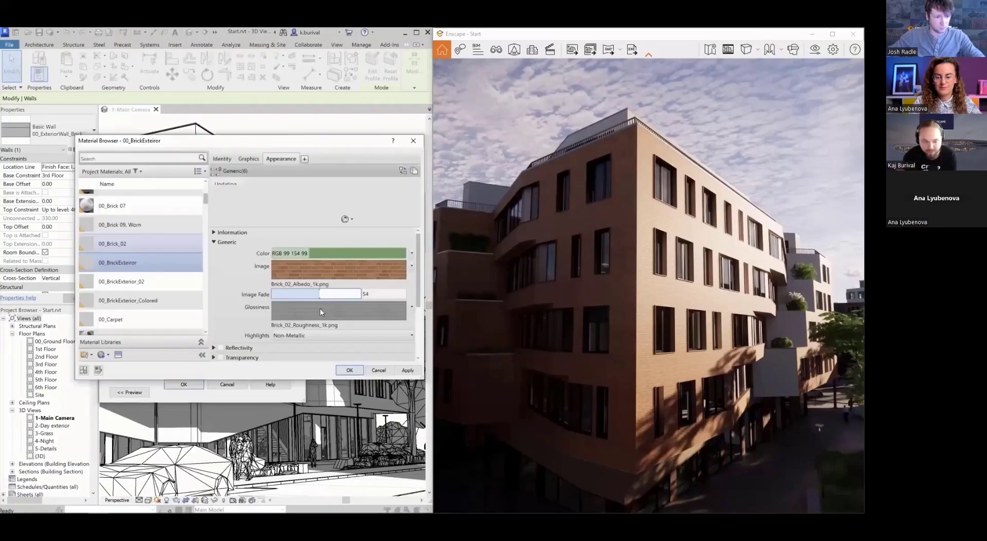
{"action": "left_click", "coordinate": [413, 370]}
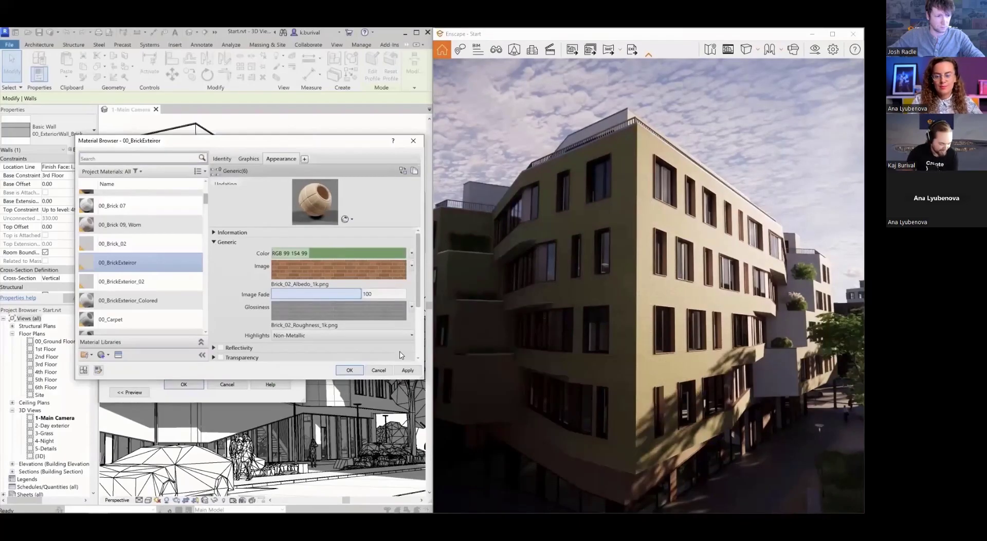
{"action": "left_click", "coordinate": [349, 370]}
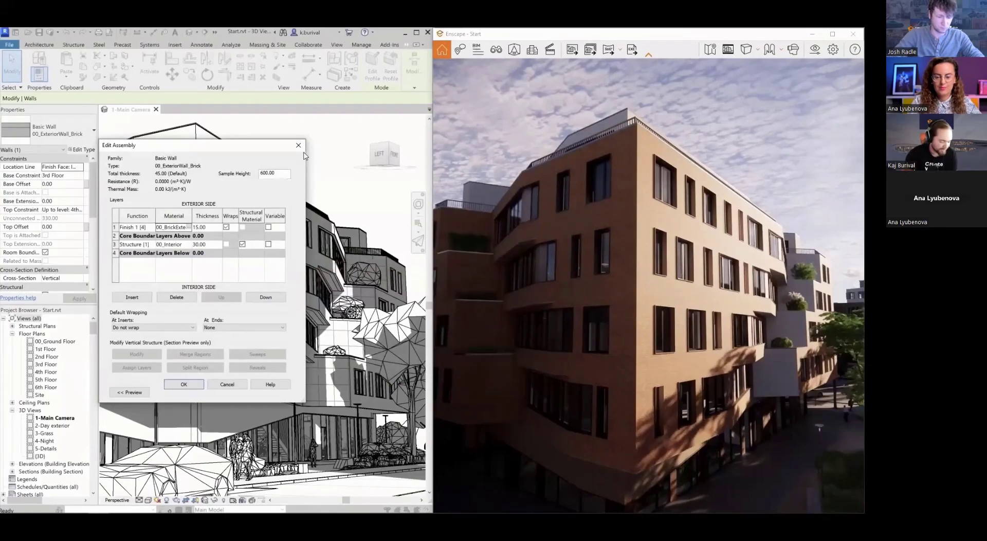
{"action": "left_click", "coordinate": [184, 384]}
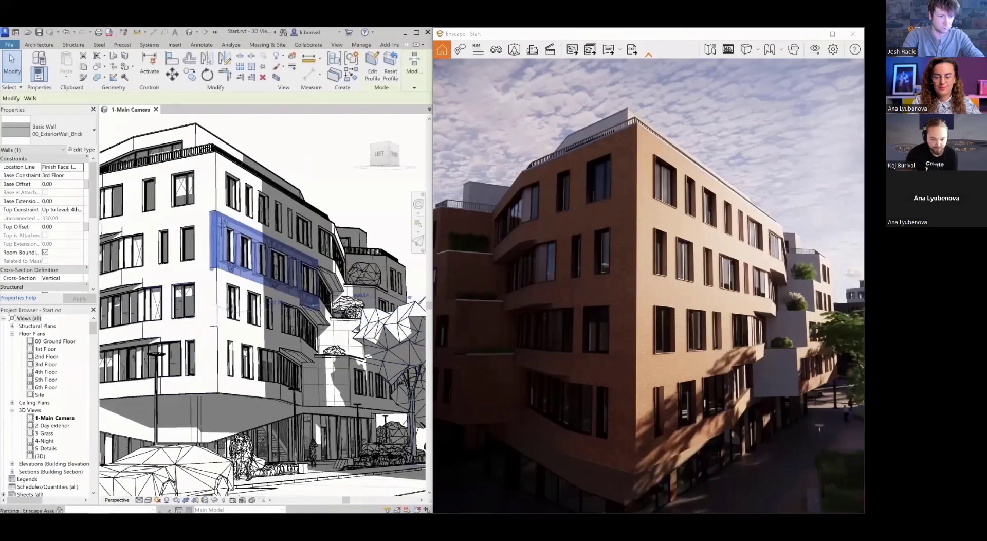
- Pull the rendered view back to show the street and planting, and open the Enscape Asset Library
{"action": "scroll", "coordinate": [488, 346], "scroll_direction": "up", "scroll_amount": 3}
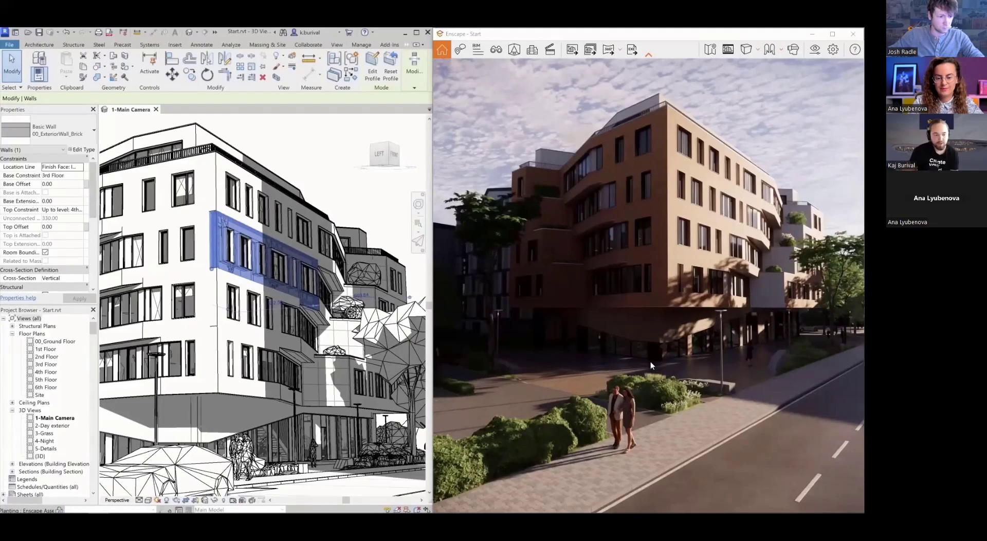
{"action": "left_click", "coordinate": [407, 45]}
{"action": "left_click", "coordinate": [177, 61]}
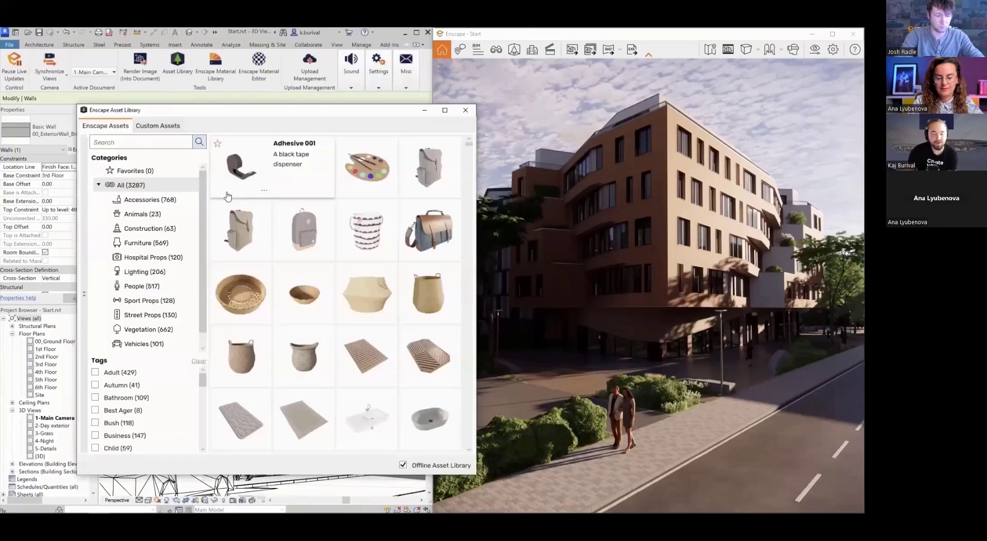
- Look through the full collection of Enscape assets, from bathroom and kitchen objects to decoration, electronics, pillows and plates
{"action": "scroll", "coordinate": [242, 211], "scroll_direction": "down", "scroll_amount": 5}
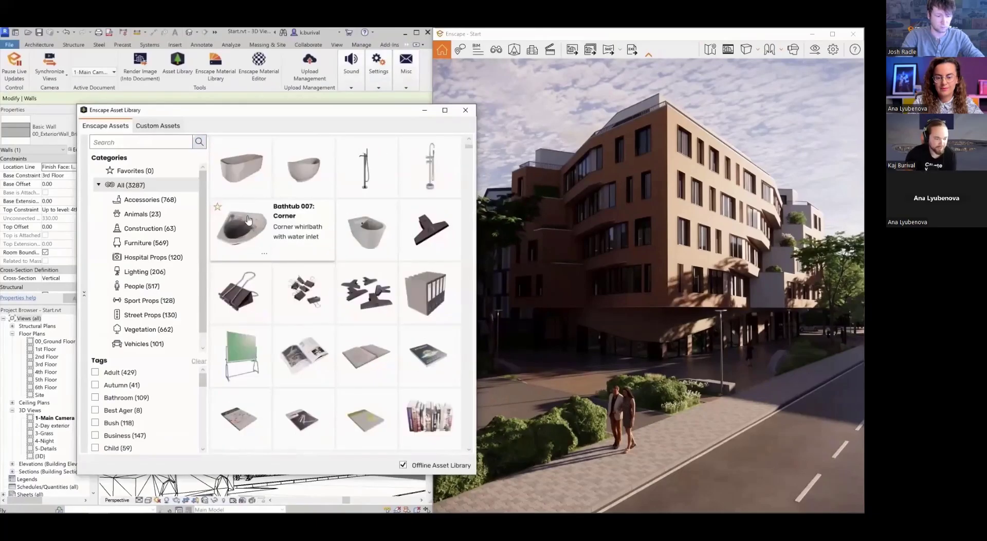
{"action": "scroll", "coordinate": [248, 220], "scroll_direction": "down", "scroll_amount": 5}
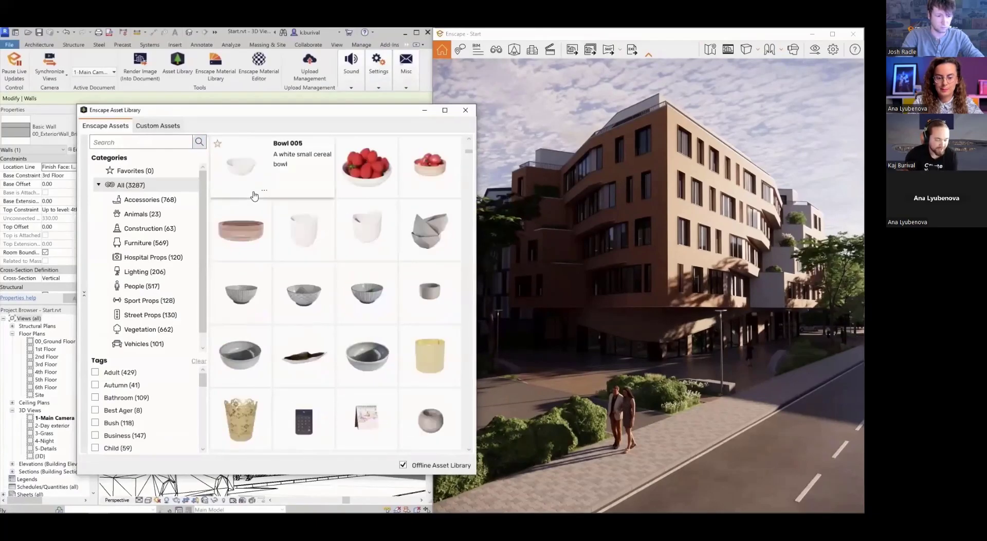
{"action": "scroll", "coordinate": [256, 211], "scroll_direction": "down", "scroll_amount": 1}
{"action": "scroll", "coordinate": [254, 231], "scroll_direction": "down", "scroll_amount": 3}
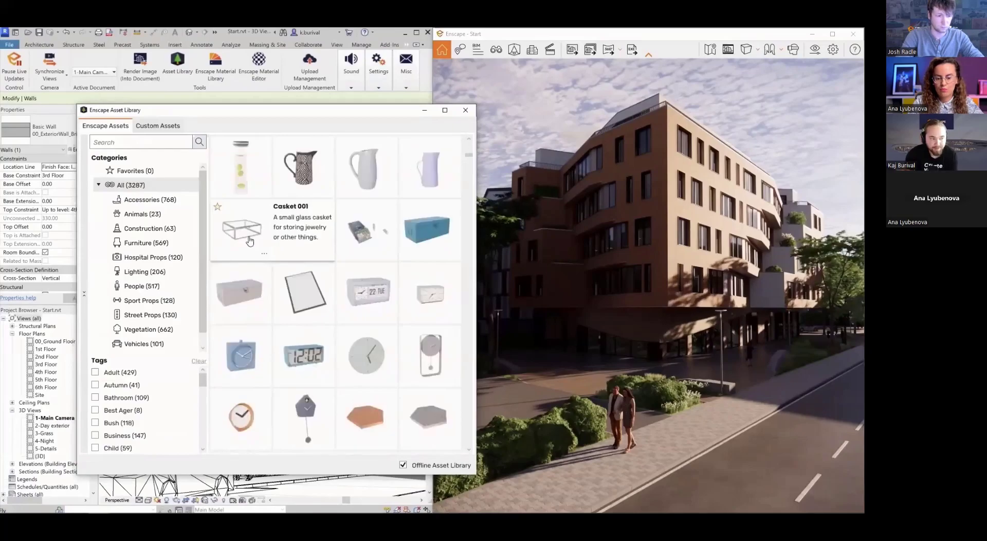
{"action": "scroll", "coordinate": [251, 239], "scroll_direction": "down", "scroll_amount": 3}
{"action": "scroll", "coordinate": [308, 237], "scroll_direction": "down", "scroll_amount": 3}
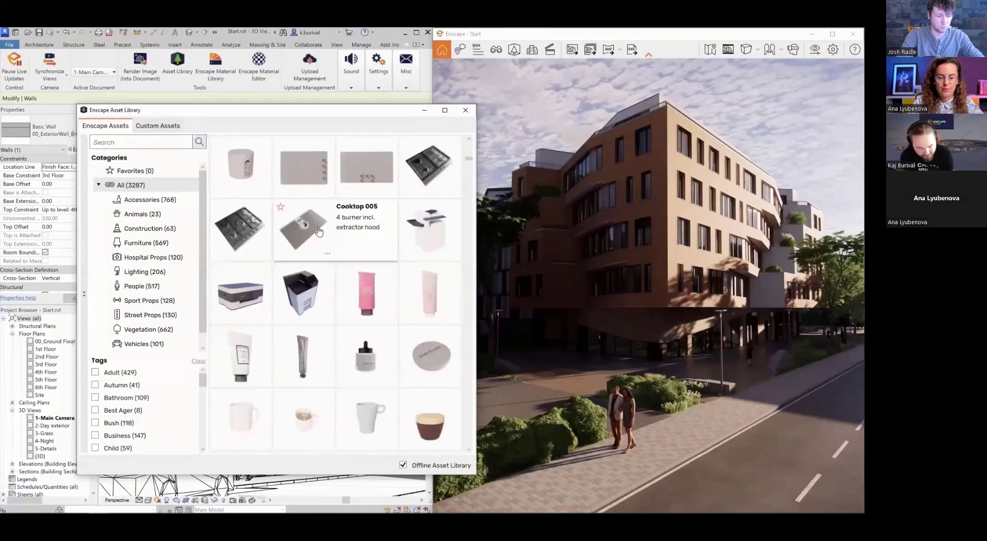
{"action": "scroll", "coordinate": [313, 236], "scroll_direction": "down", "scroll_amount": 3}
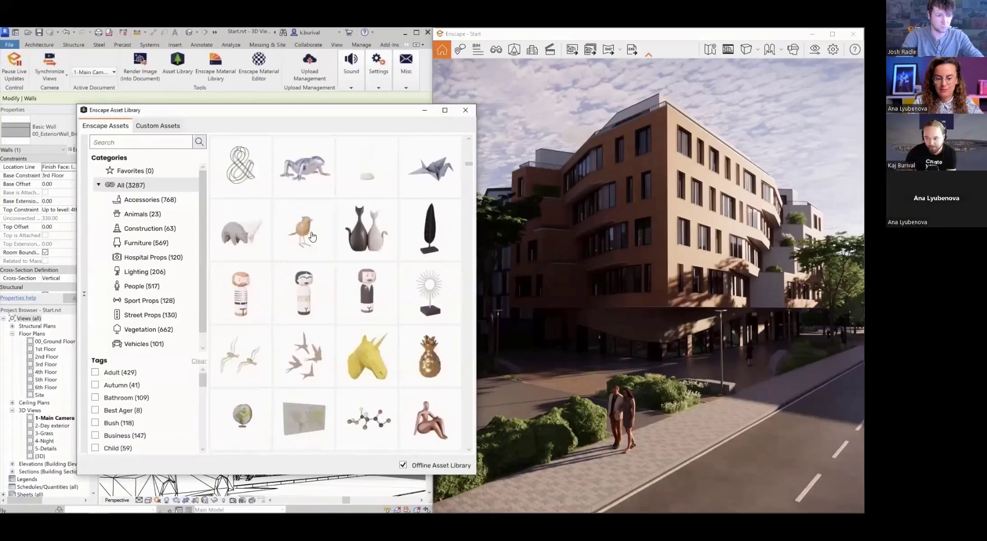
{"action": "scroll", "coordinate": [312, 237], "scroll_direction": "down", "scroll_amount": 3}
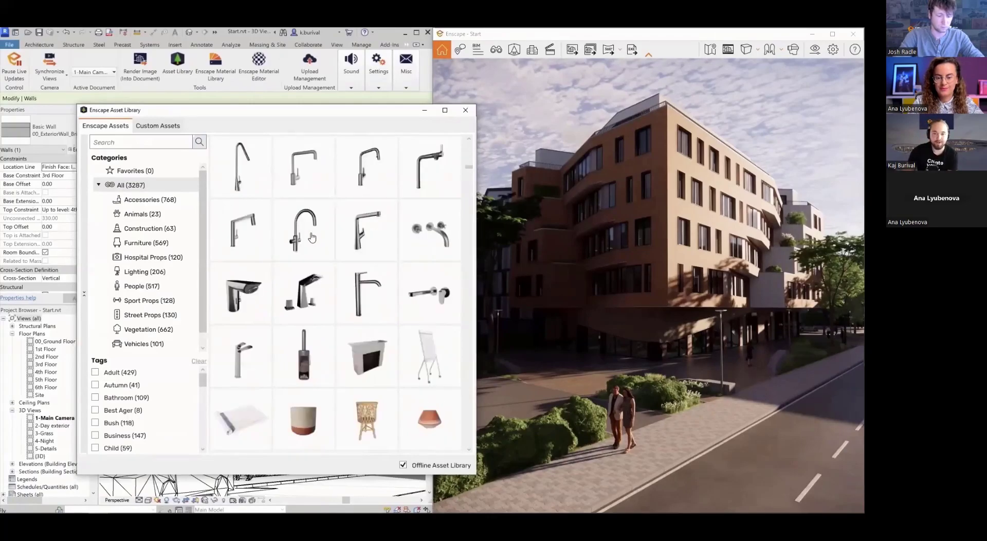
{"action": "scroll", "coordinate": [311, 237], "scroll_direction": "down", "scroll_amount": 3}
{"action": "scroll", "coordinate": [363, 291], "scroll_direction": "down", "scroll_amount": 3}
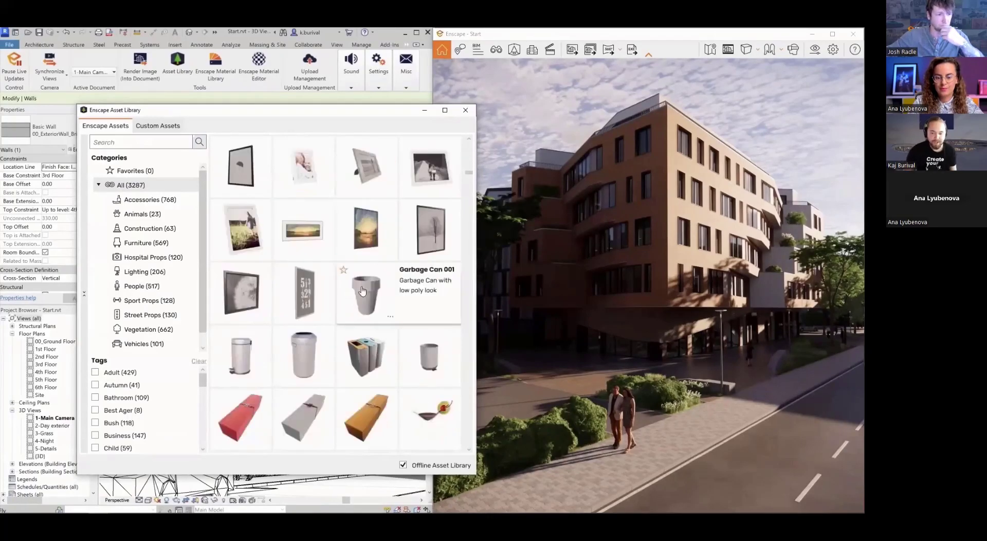
{"action": "scroll", "coordinate": [362, 291], "scroll_direction": "down", "scroll_amount": 5}
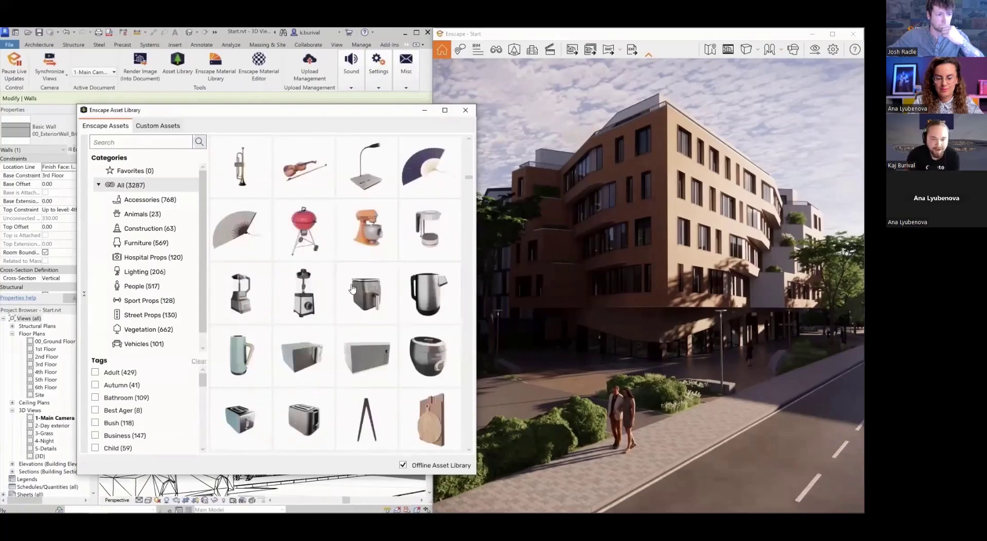
{"action": "scroll", "coordinate": [352, 289], "scroll_direction": "down", "scroll_amount": 5}
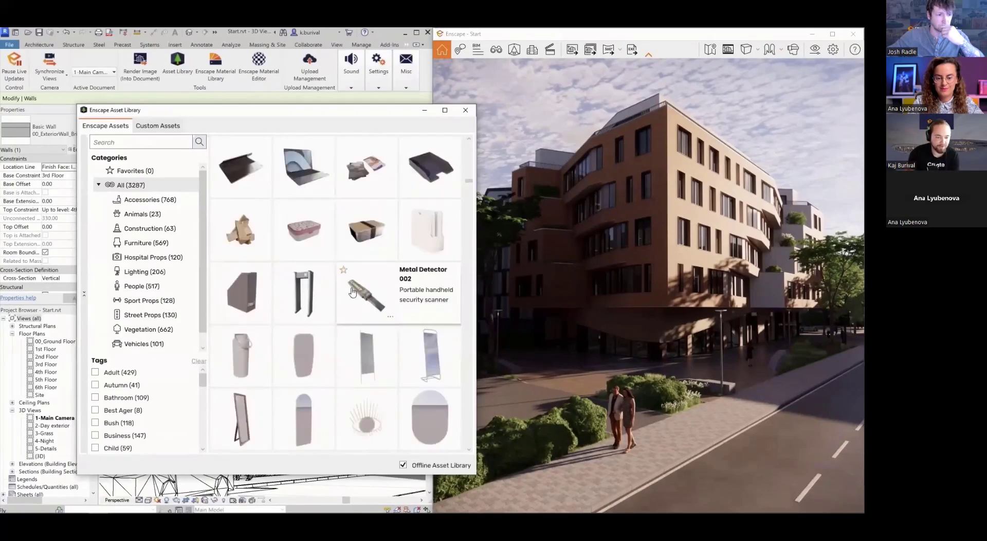
{"action": "scroll", "coordinate": [352, 291], "scroll_direction": "down", "scroll_amount": 5}
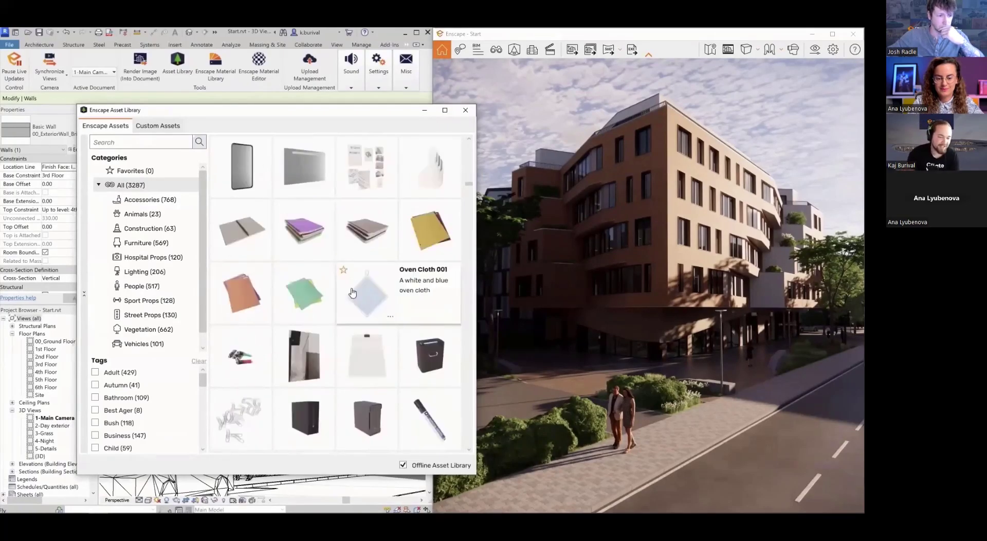
{"action": "scroll", "coordinate": [352, 293], "scroll_direction": "down", "scroll_amount": 5}
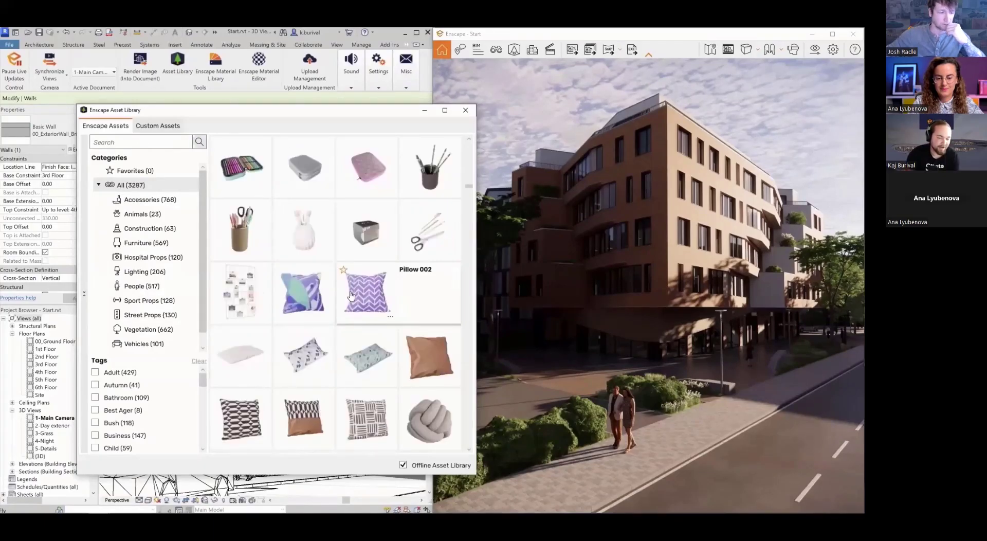
{"action": "scroll", "coordinate": [352, 295], "scroll_direction": "down", "scroll_amount": 5}
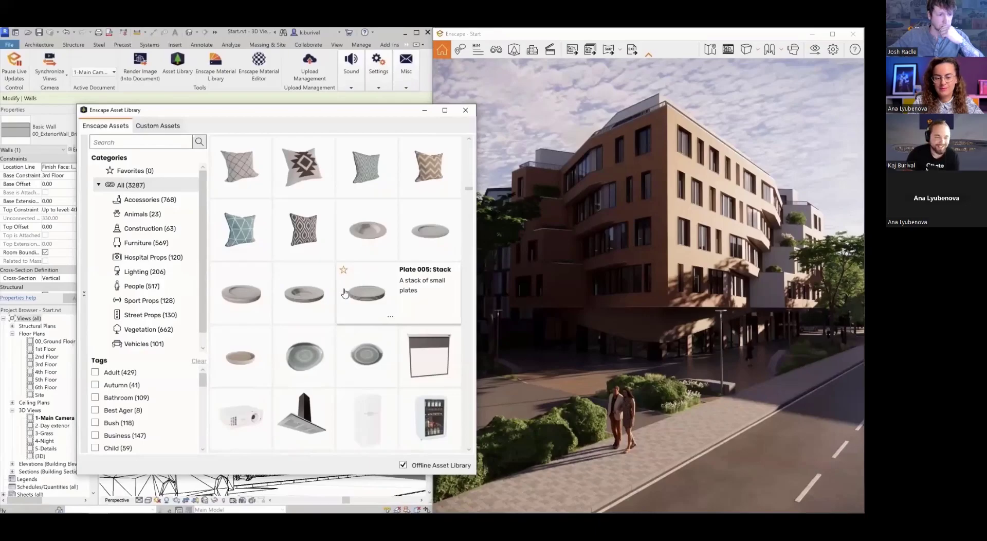
- Look through the remaining Enscape assets and the custom asset collection, and return to the Enscape Assets
{"action": "scroll", "coordinate": [345, 293], "scroll_direction": "down", "scroll_amount": 2}
{"action": "scroll", "coordinate": [344, 293], "scroll_direction": "down", "scroll_amount": 4}
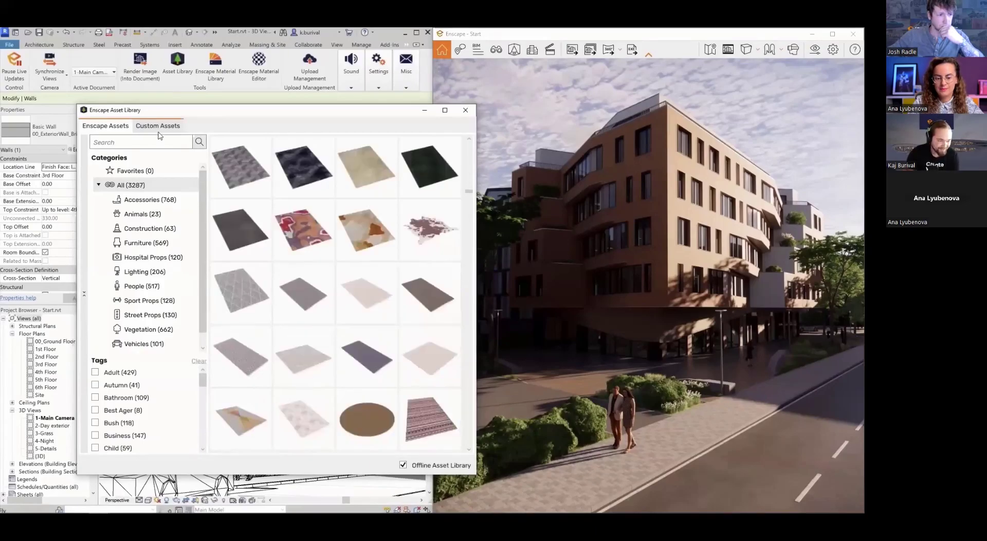
{"action": "left_click", "coordinate": [159, 127]}
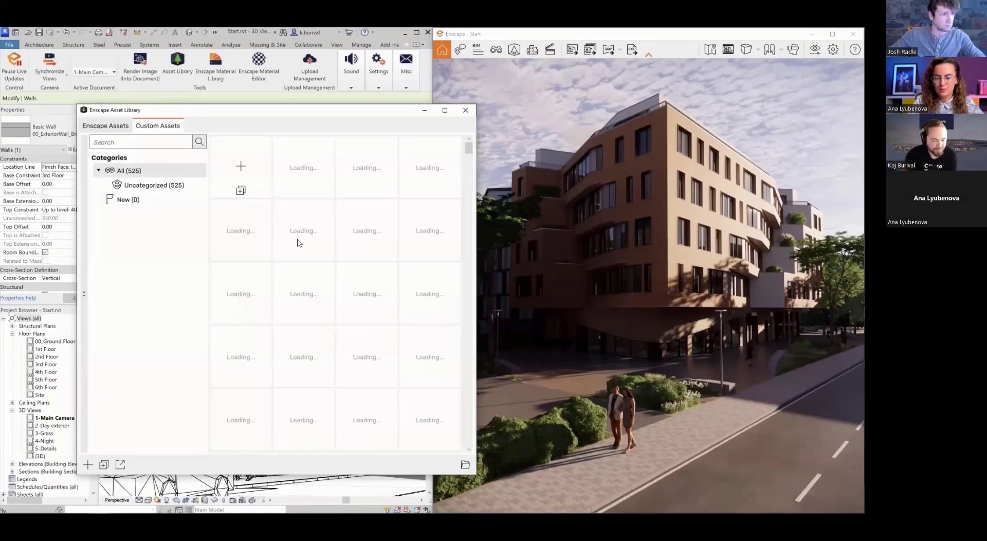
{"action": "scroll", "coordinate": [345, 343], "scroll_direction": "down", "scroll_amount": 5}
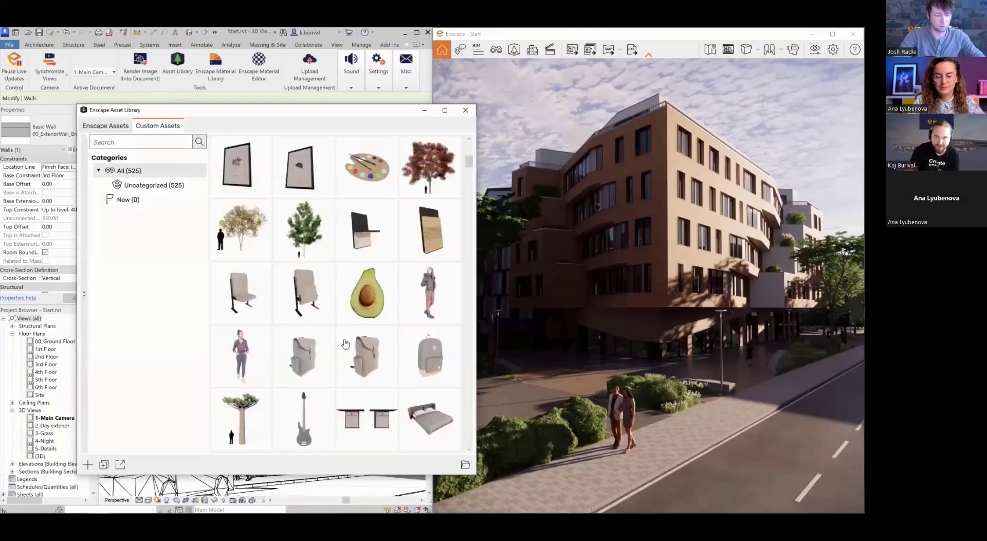
{"action": "scroll", "coordinate": [345, 344], "scroll_direction": "up", "scroll_amount": 5}
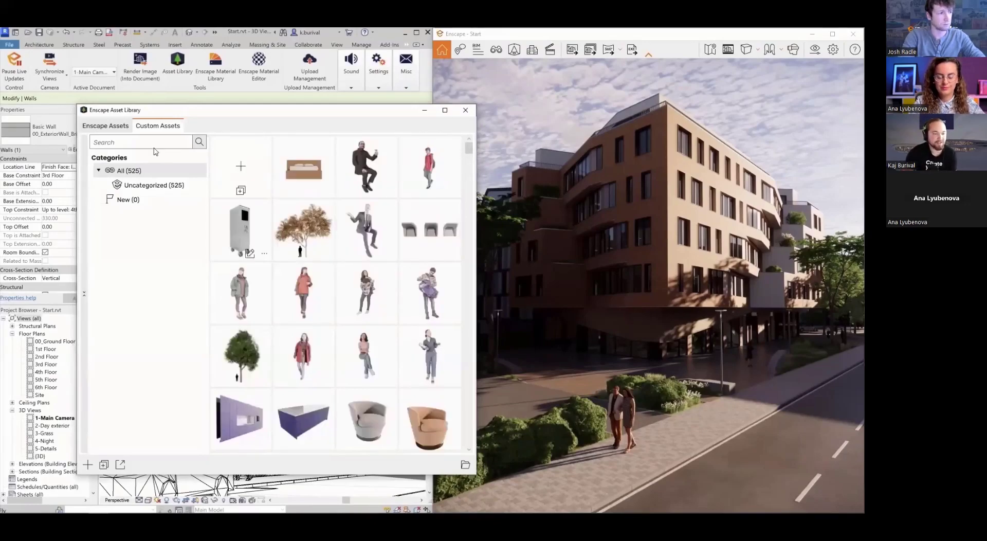
{"action": "left_click", "coordinate": [105, 125]}
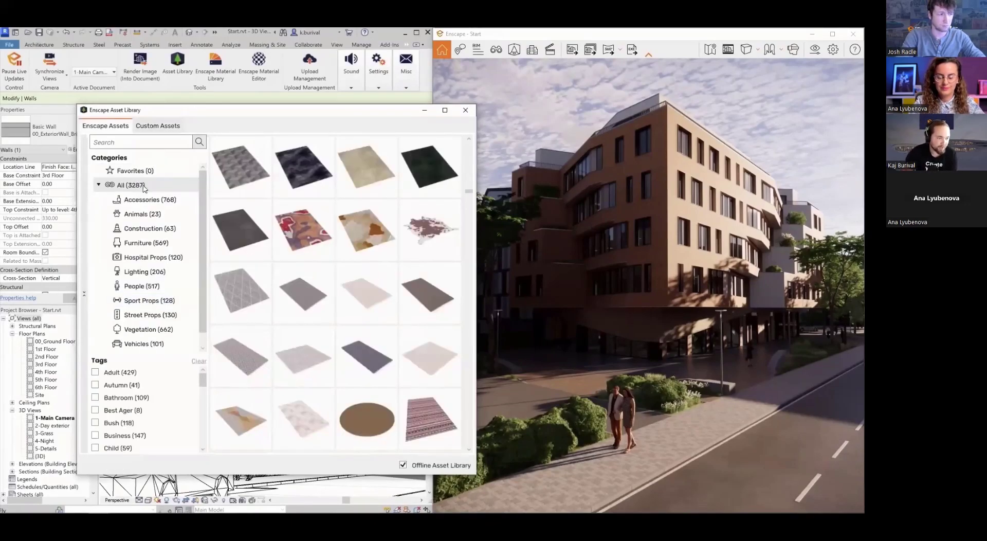
- Filter the library to People and place one Aamina 003 Waitress asset on the ground floor level in front of the building
{"action": "left_click", "coordinate": [151, 200]}
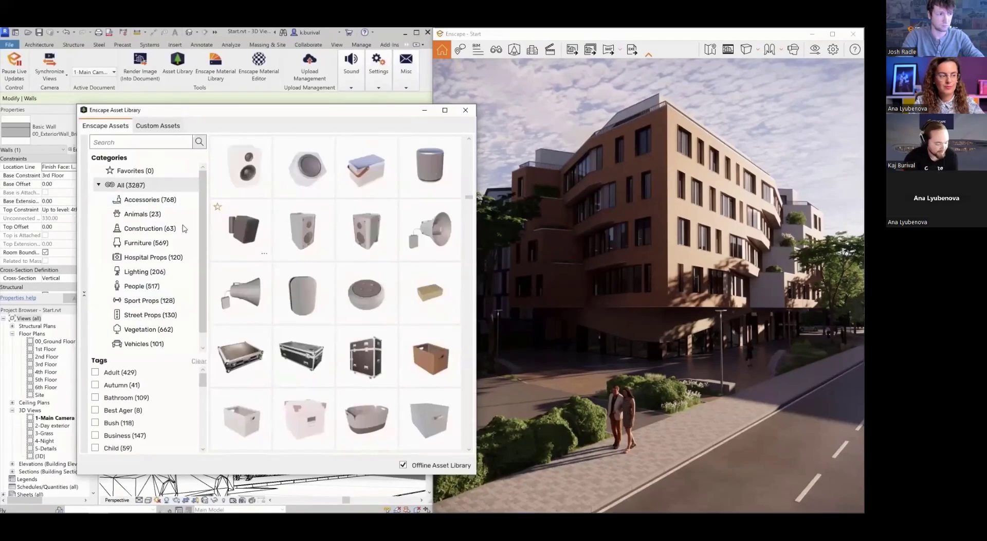
{"action": "left_click", "coordinate": [147, 284]}
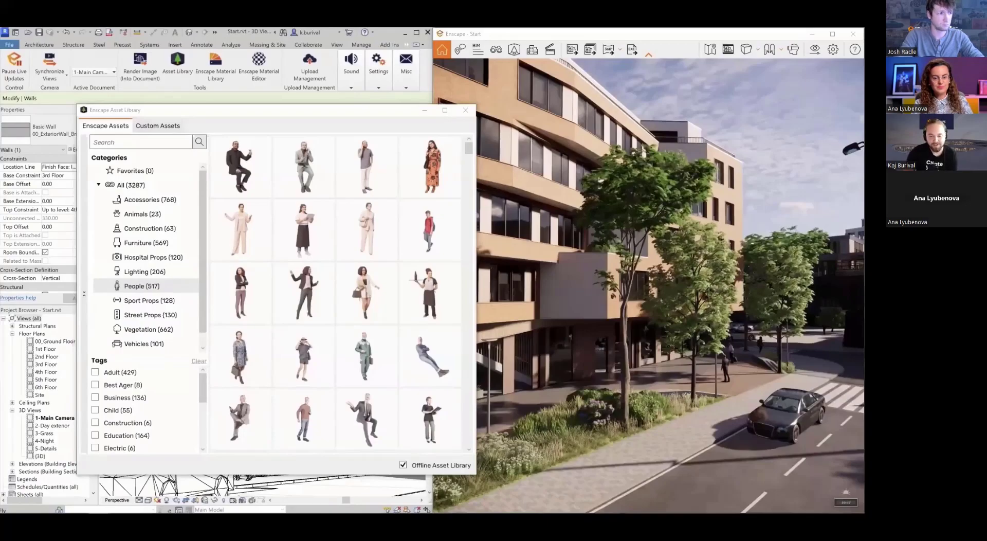
{"action": "left_click", "coordinate": [426, 111]}
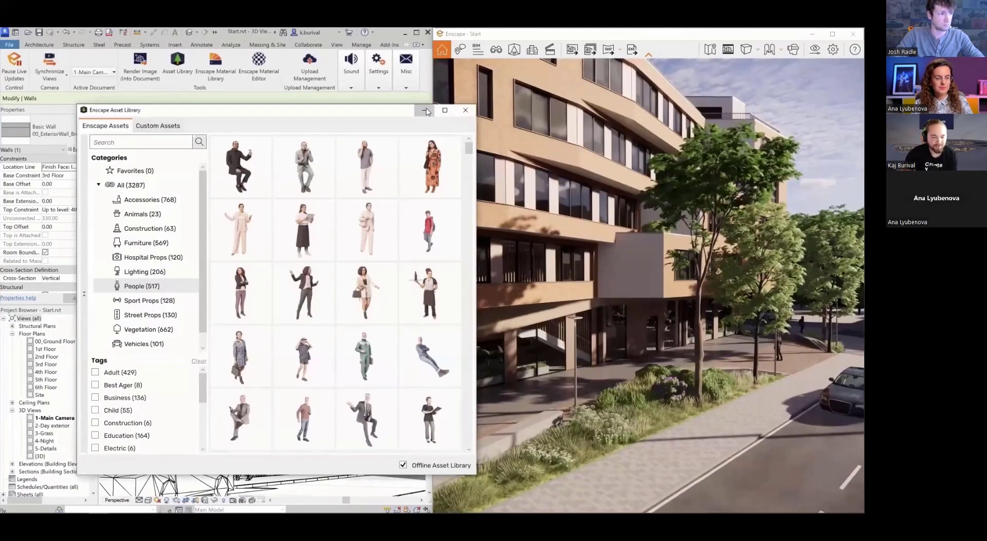
{"action": "middle_click_drag", "start_coordinate": [353, 335], "coordinate": [245, 302]}
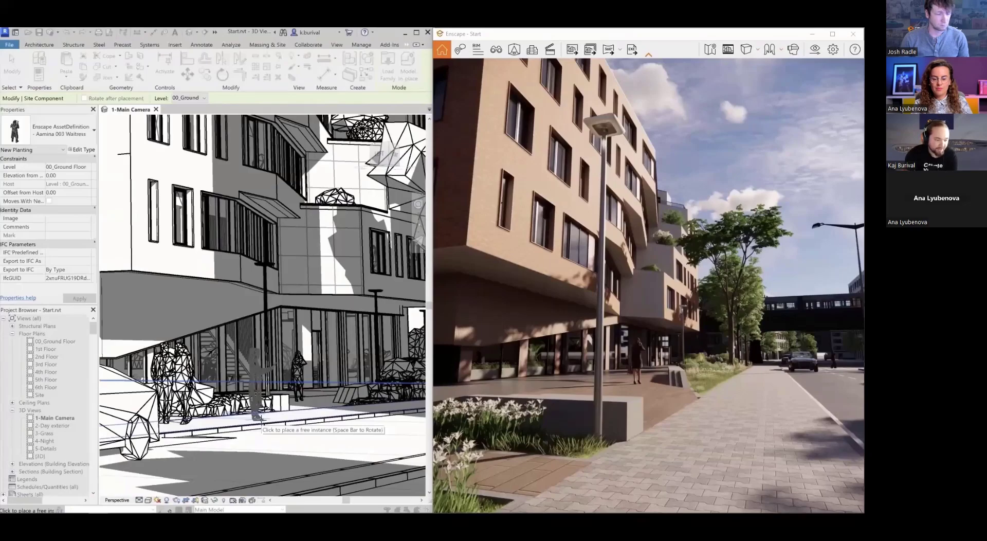
{"action": "left_click", "coordinate": [258, 418]}
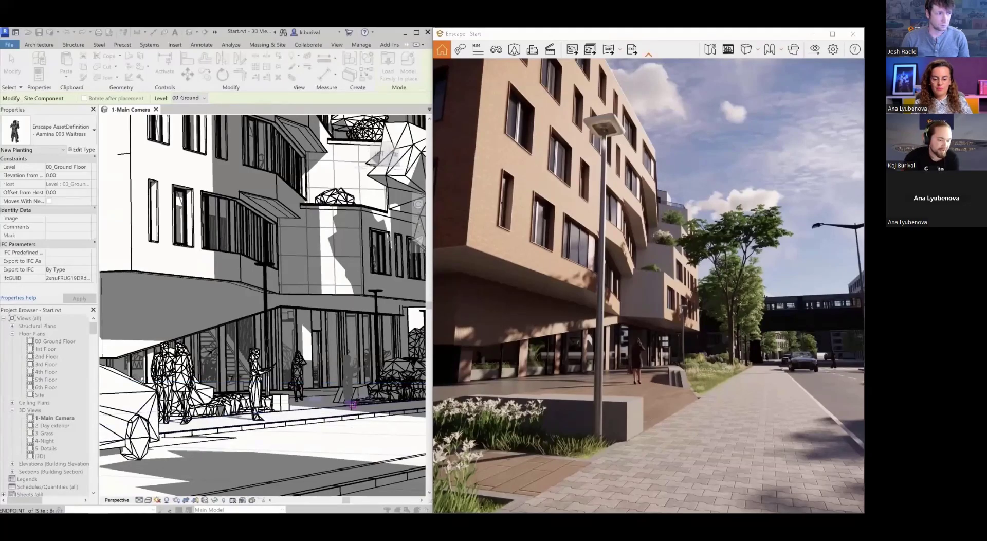
{"action": "key", "text": "Escape"}
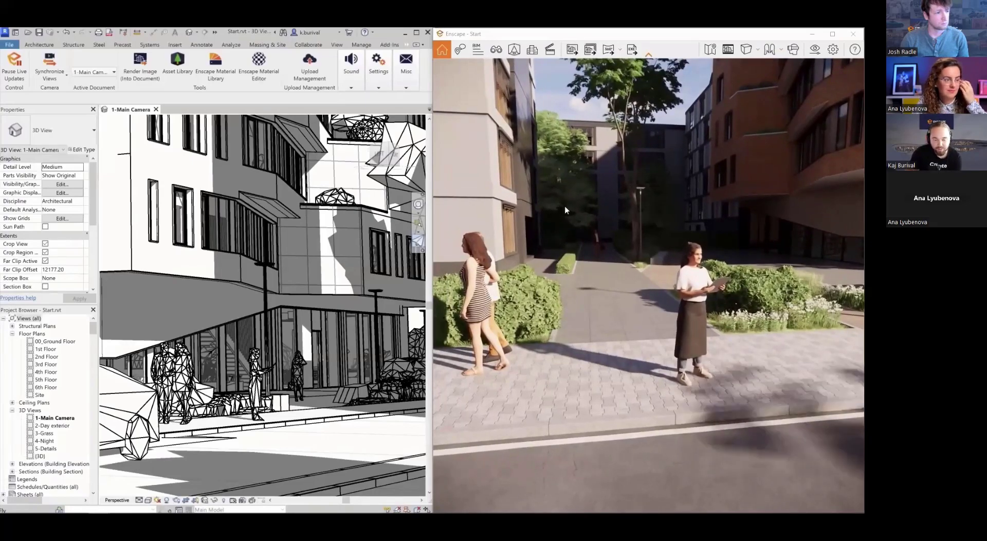
- Open the Asset Library in the Enscape window, filter it to the People category, and activate multi-asset placement
{"action": "left_click", "coordinate": [514, 49]}
{"action": "scroll", "coordinate": [521, 222], "scroll_direction": "down", "scroll_amount": 5}
{"action": "scroll", "coordinate": [520, 222], "scroll_direction": "down", "scroll_amount": 5}
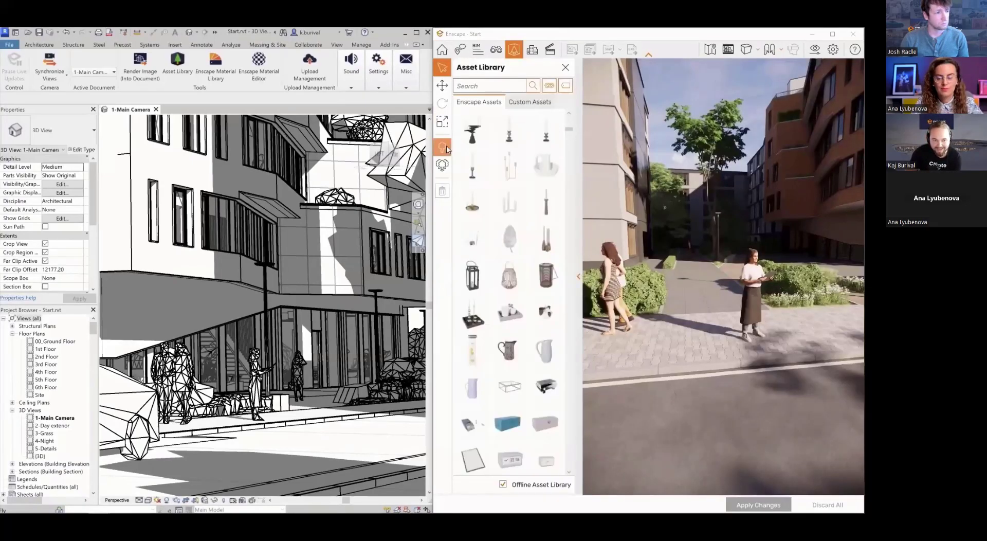
{"action": "left_click", "coordinate": [549, 85]}
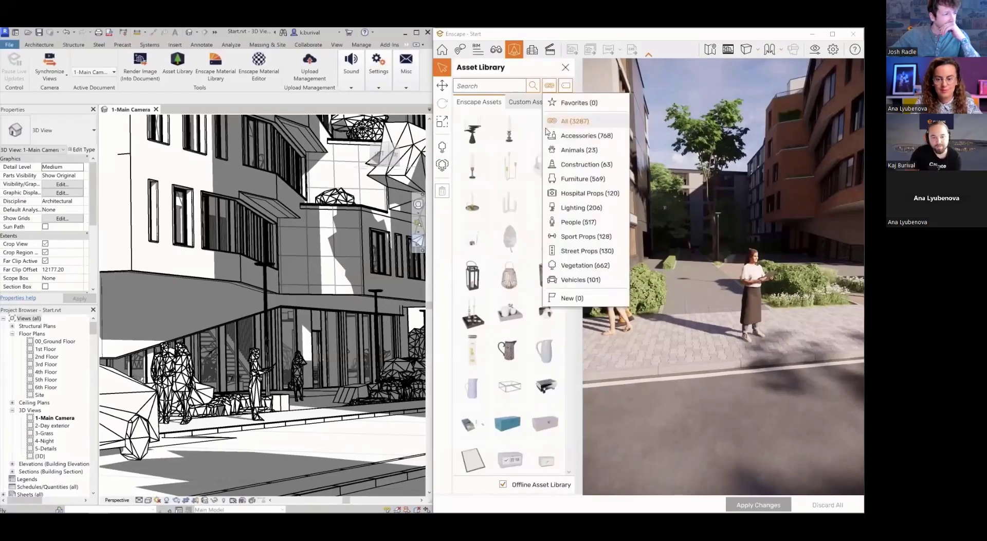
{"action": "left_click", "coordinate": [572, 222]}
{"action": "left_click", "coordinate": [445, 169]}
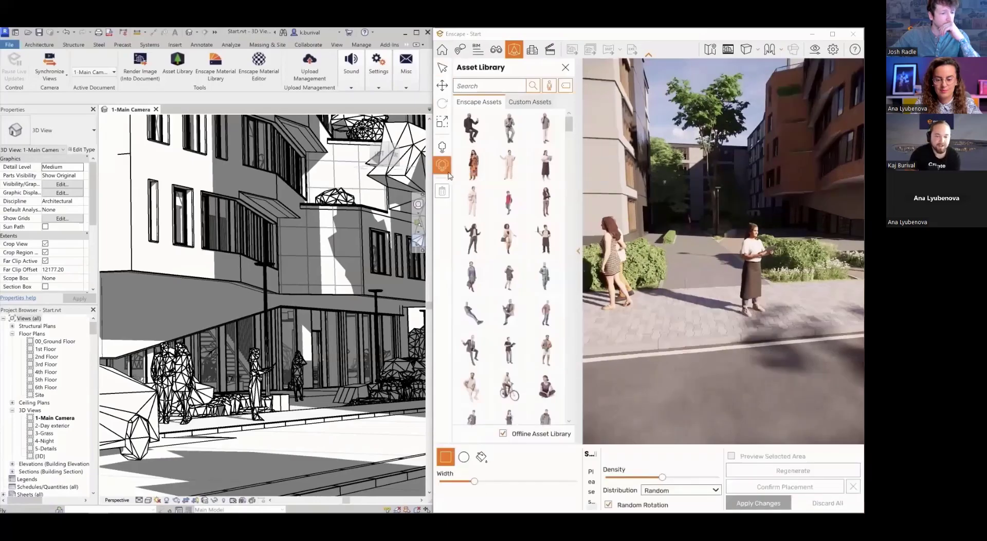
- Enlarge the Enscape window and select ten different people assets for the multi-asset placement
{"action": "left_click", "coordinate": [509, 276]}
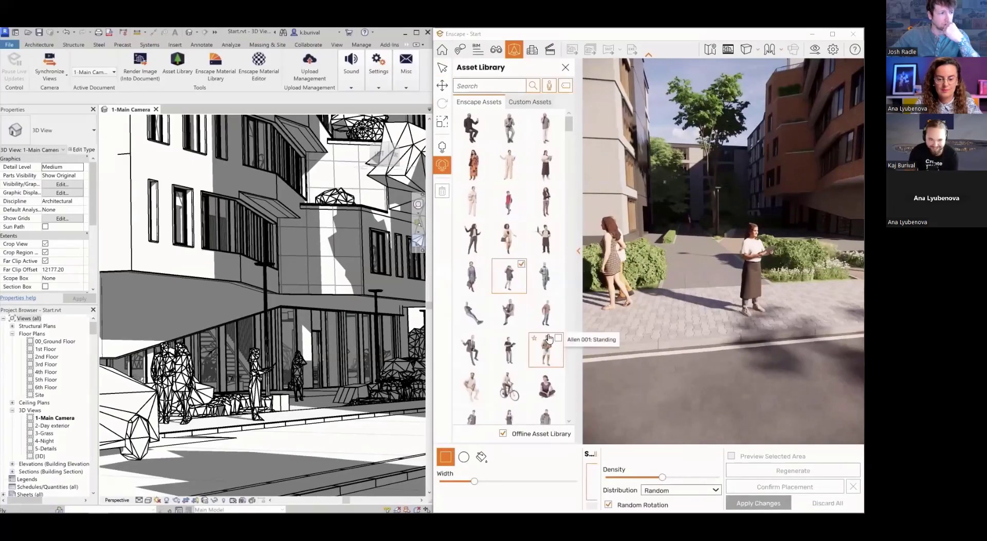
{"action": "left_click", "coordinate": [551, 315]}
{"action": "scroll", "coordinate": [553, 298], "scroll_direction": "down", "scroll_amount": 3}
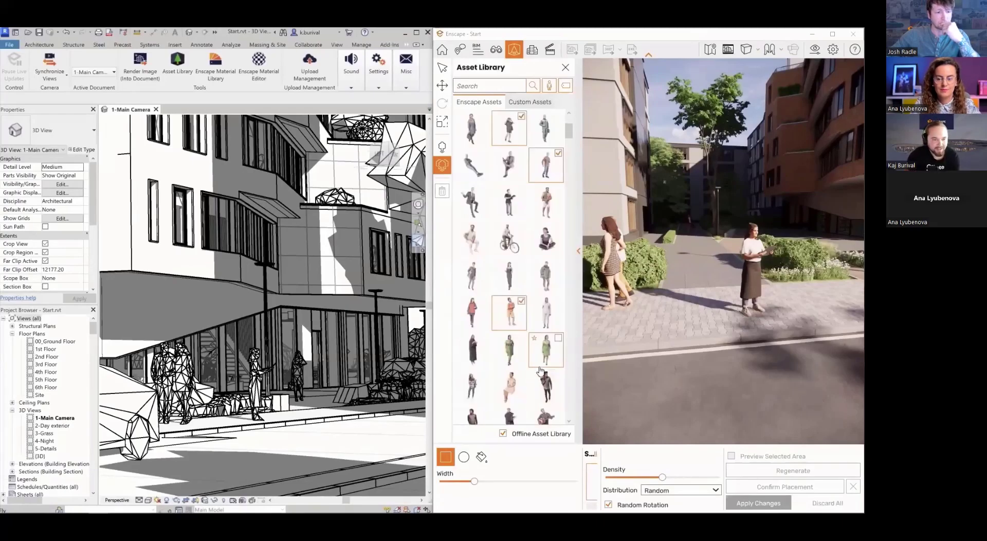
{"action": "double_click", "coordinate": [593, 36]}
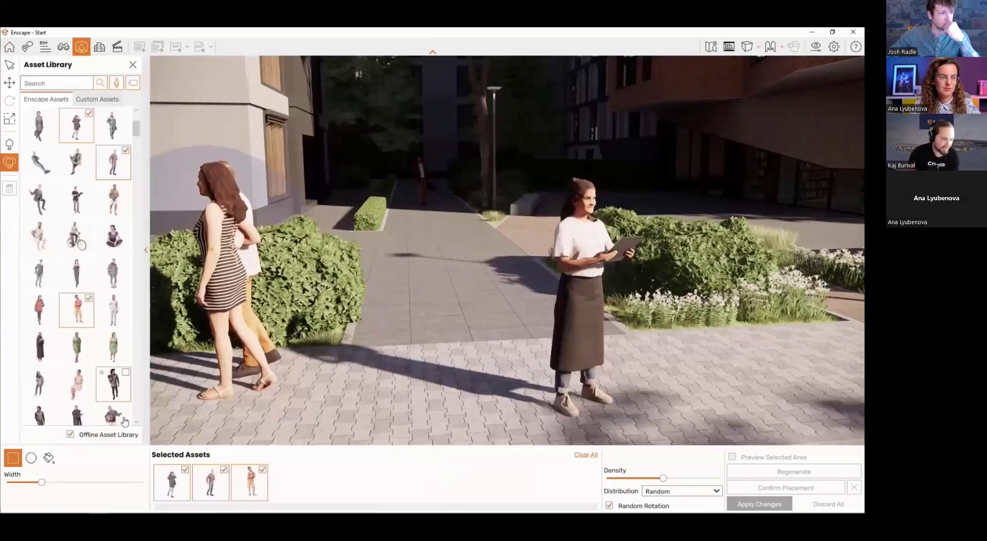
{"action": "left_click", "coordinate": [114, 383]}
{"action": "scroll", "coordinate": [113, 319], "scroll_direction": "down", "scroll_amount": 3}
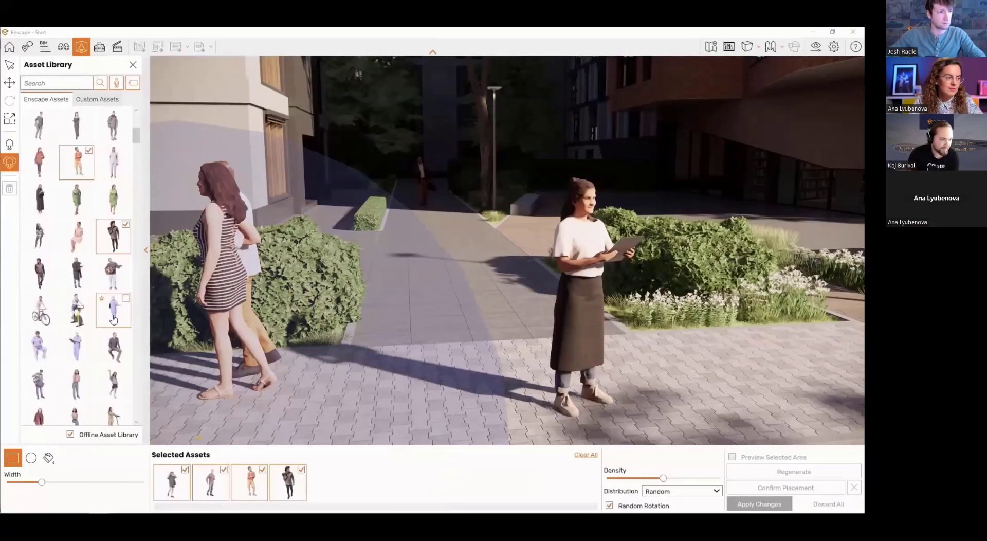
{"action": "left_click", "coordinate": [106, 286]}
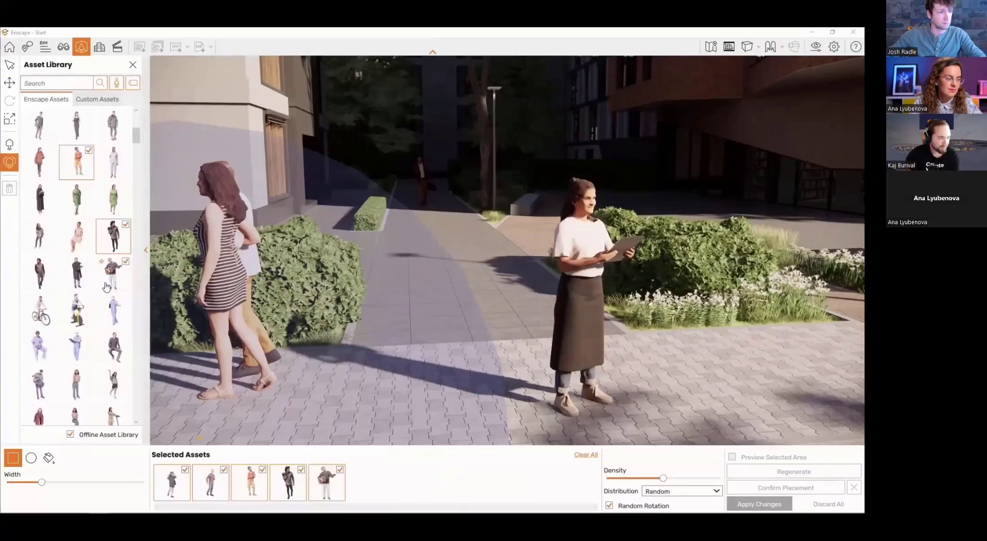
{"action": "left_click", "coordinate": [39, 273]}
{"action": "left_click", "coordinate": [67, 245]}
{"action": "left_click", "coordinate": [66, 246]}
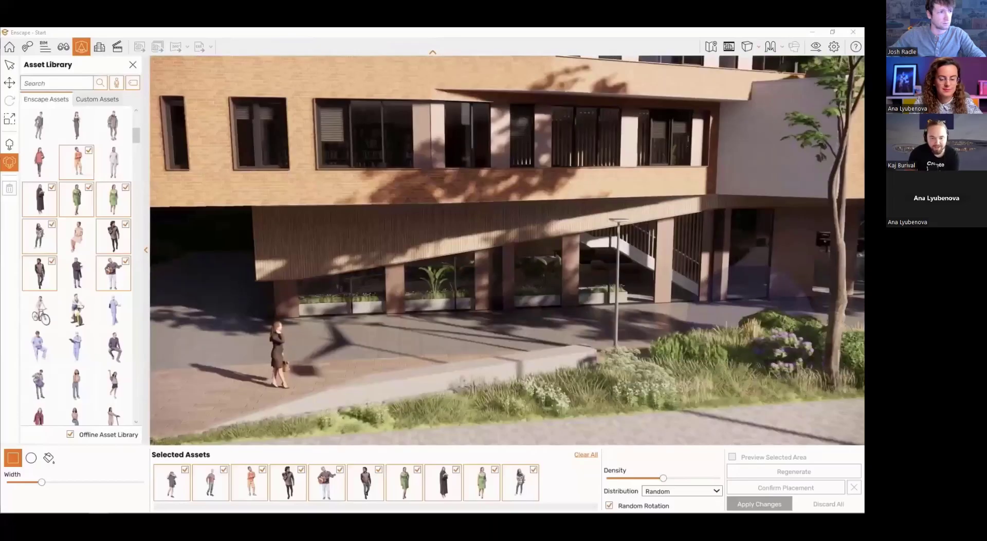
- Lay out a placement strip for the selected people across the paved forecourt and check their preview from several angles
{"action": "left_click", "coordinate": [30, 457]}
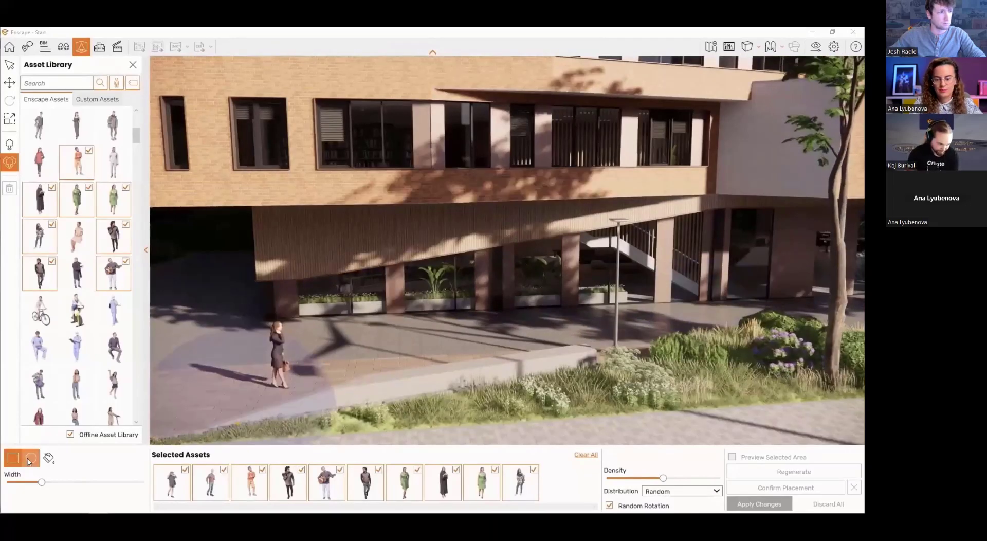
{"action": "left_click", "coordinate": [329, 410]}
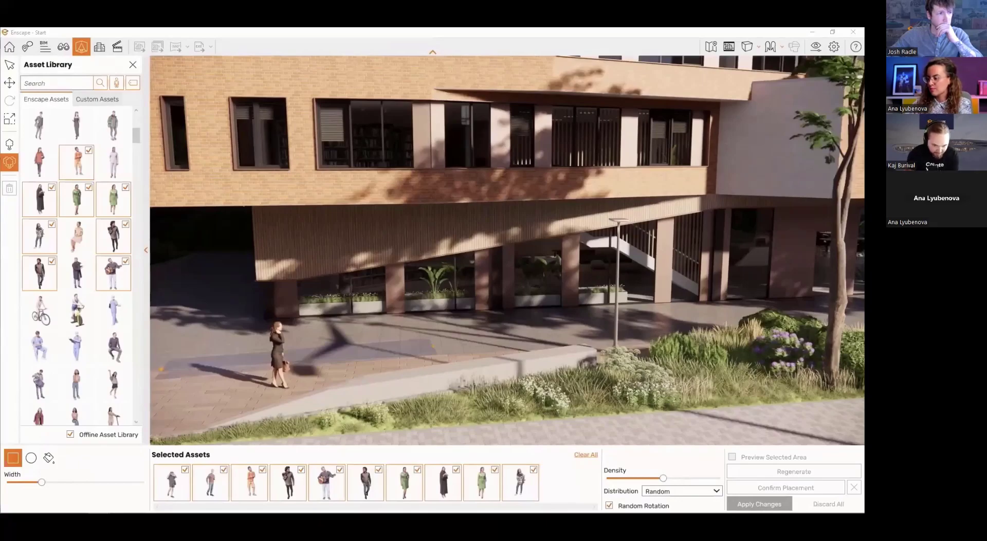
{"action": "left_click", "coordinate": [739, 310]}
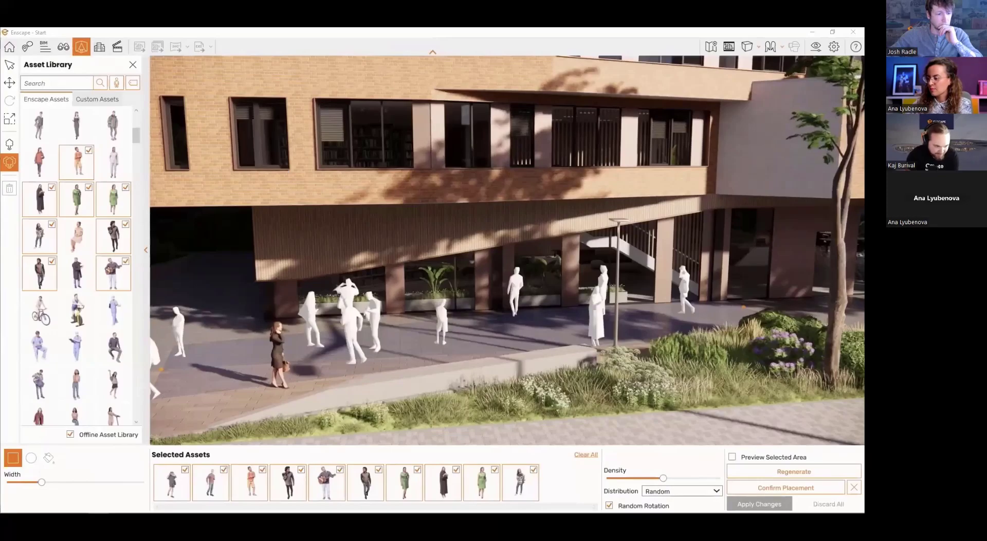
{"action": "key", "text": "a"}
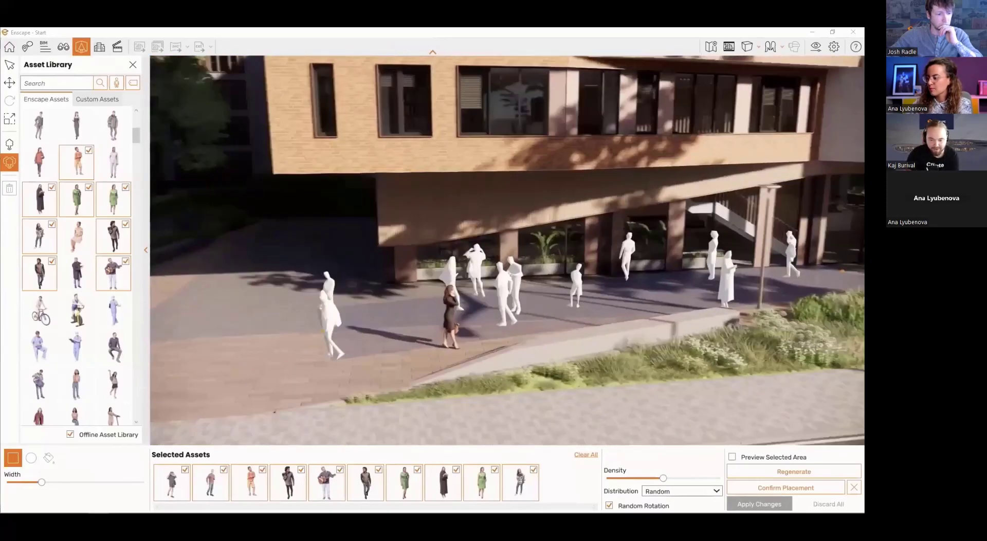
{"action": "key", "text": "d"}
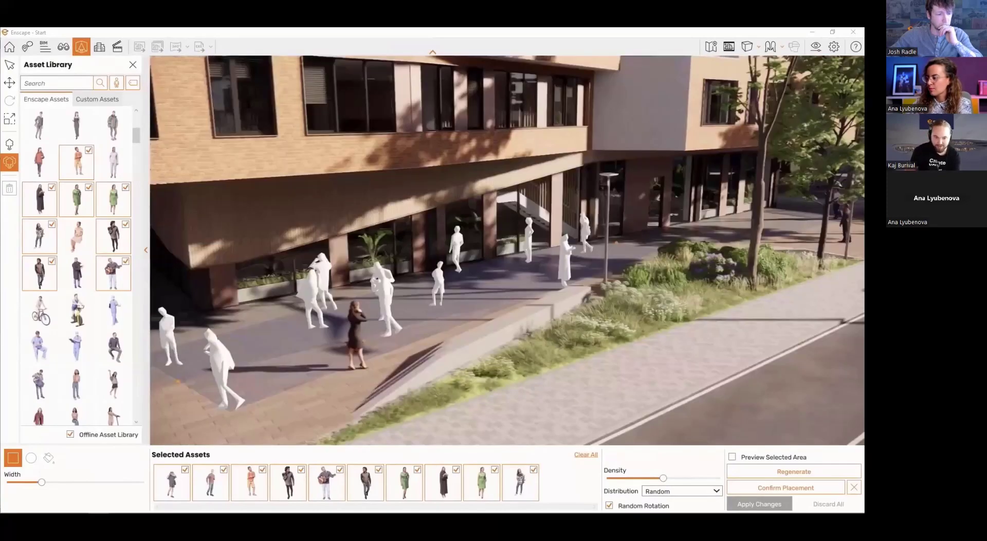
{"action": "key", "text": "a"}
- Confirm the people placement, apply the changes to the model, and leave asset mode with Enscape docked beside Revit
{"action": "left_click", "coordinate": [768, 488]}
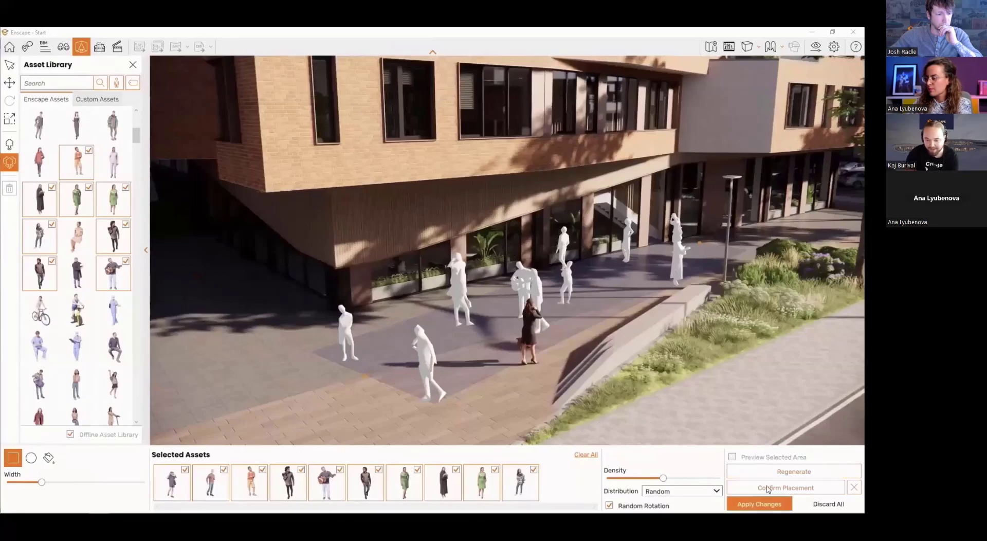
{"action": "left_click", "coordinate": [764, 504]}
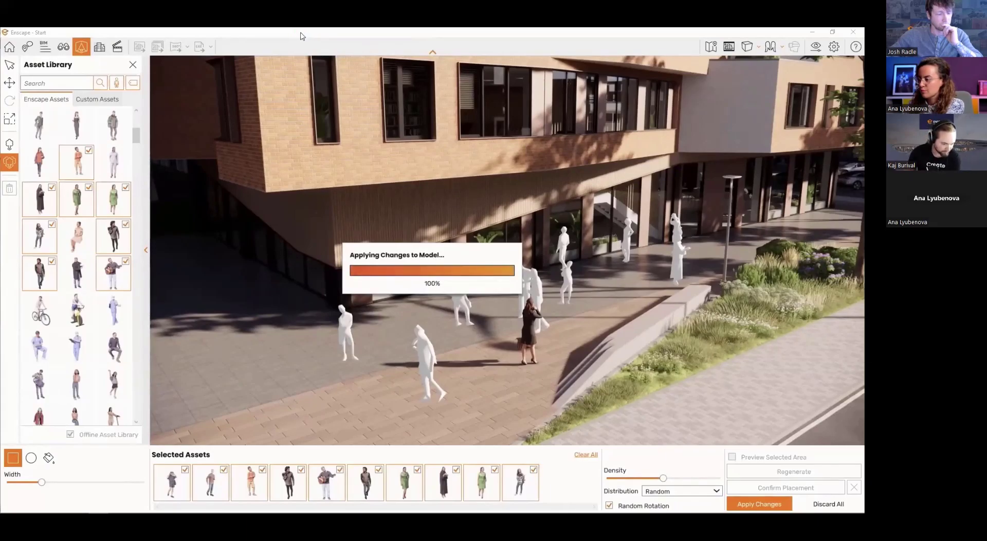
{"action": "left_click_drag", "start_coordinate": [302, 36], "coordinate": [498, 108]}
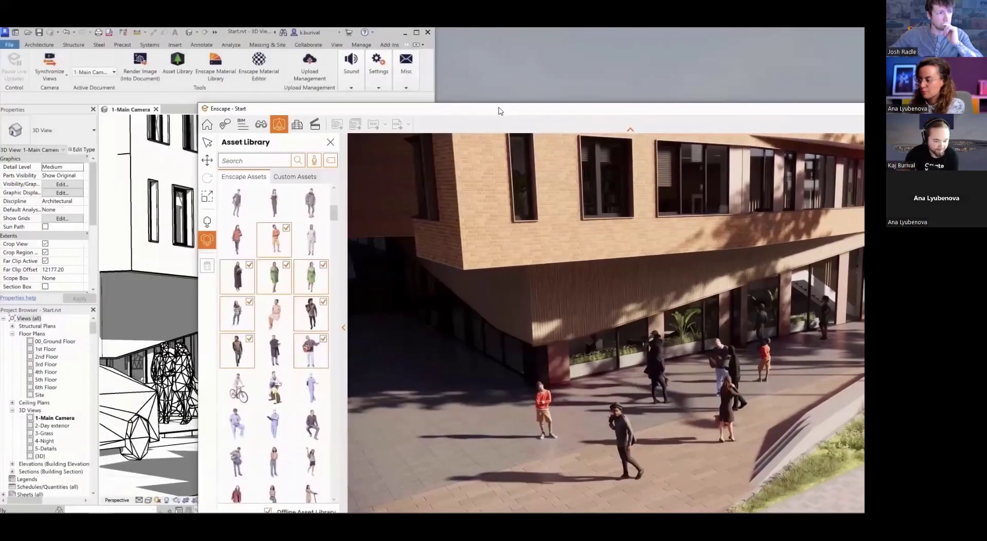
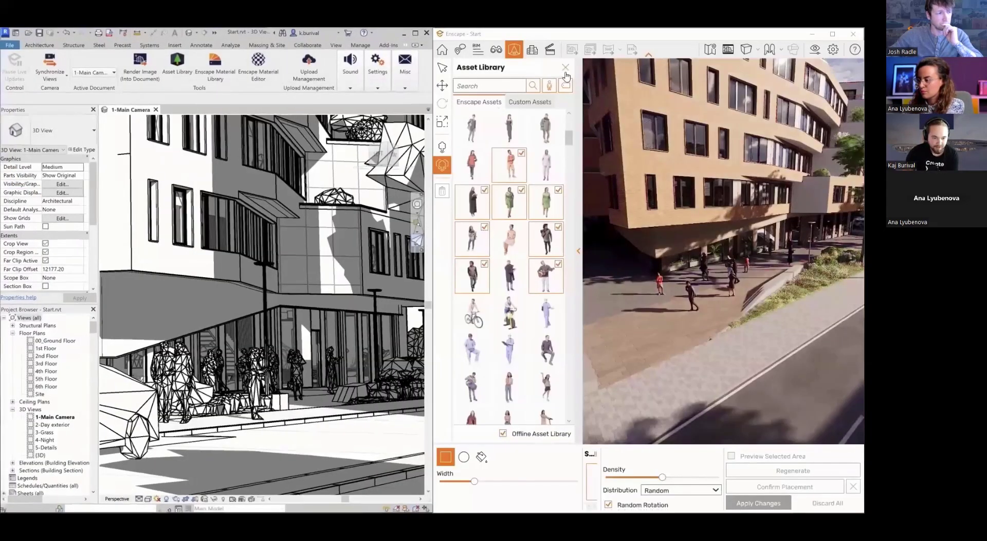
{"action": "key", "text": "Escape"}
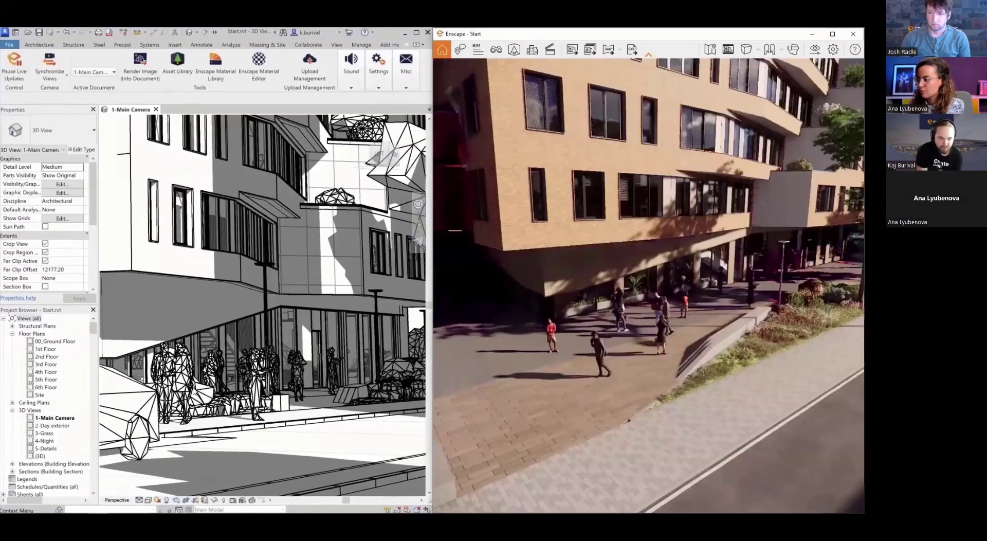
- Select several of the newly placed people in Revit's 1-Main Camera view to check that they are model elements
{"action": "left_click", "coordinate": [195, 373]}
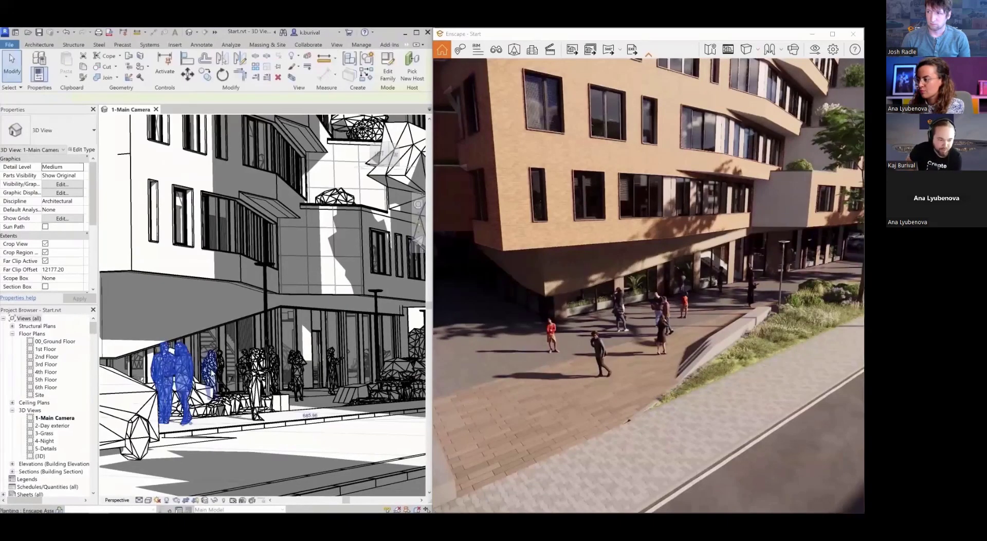
{"action": "left_click", "coordinate": [208, 370]}
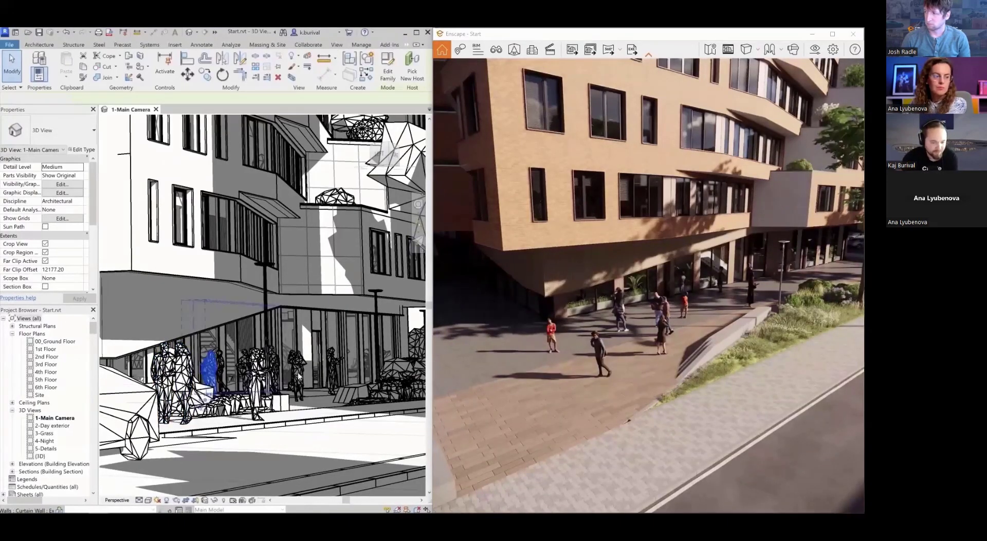
{"action": "left_click", "coordinate": [331, 369]}
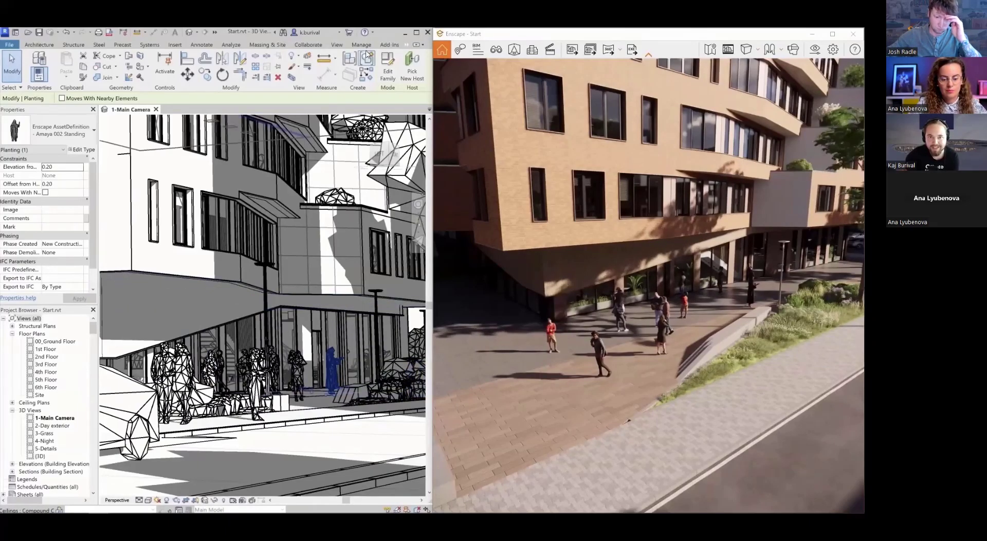
- Open the Enscape Asset Library from Revit
{"action": "left_click", "coordinate": [406, 45]}
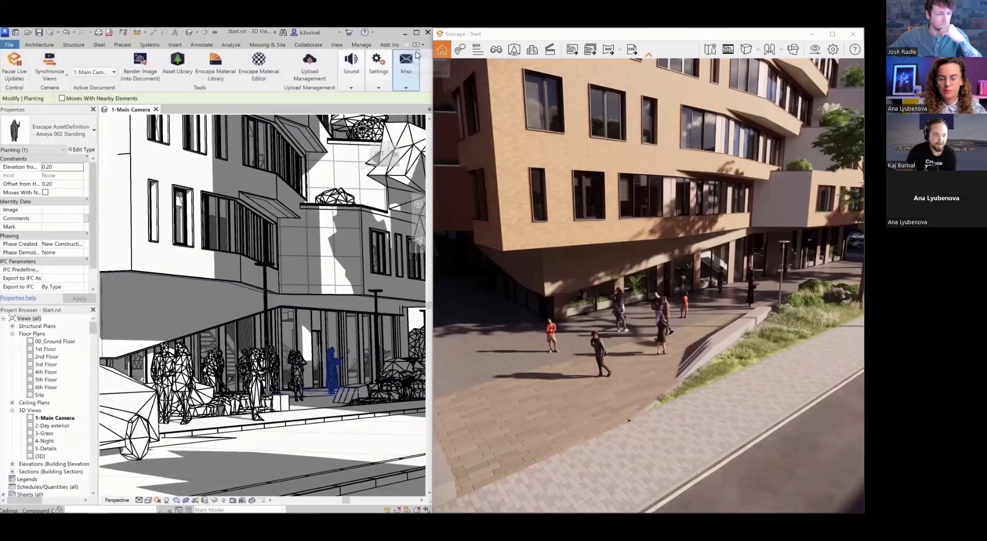
{"action": "left_click", "coordinate": [177, 64]}
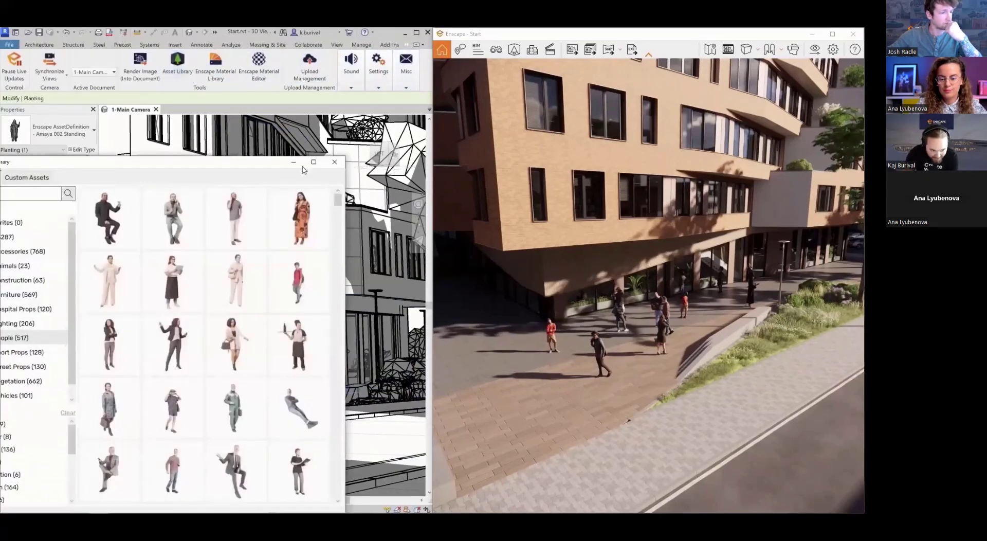
- Examine the Revit families that can be linked to the Adrian 001: Walking asset, and close the family list without linking
{"action": "left_click", "coordinate": [322, 307]}
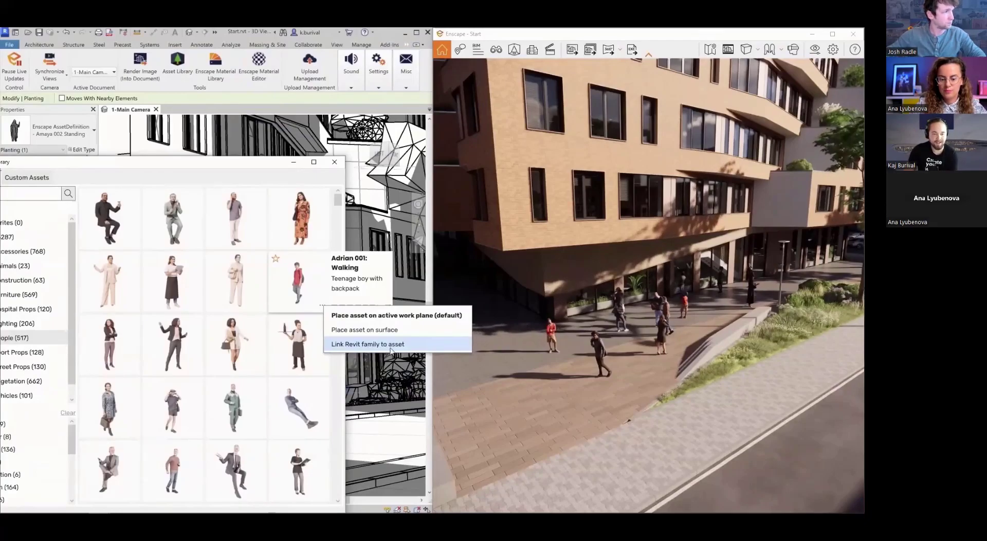
{"action": "left_click", "coordinate": [406, 344]}
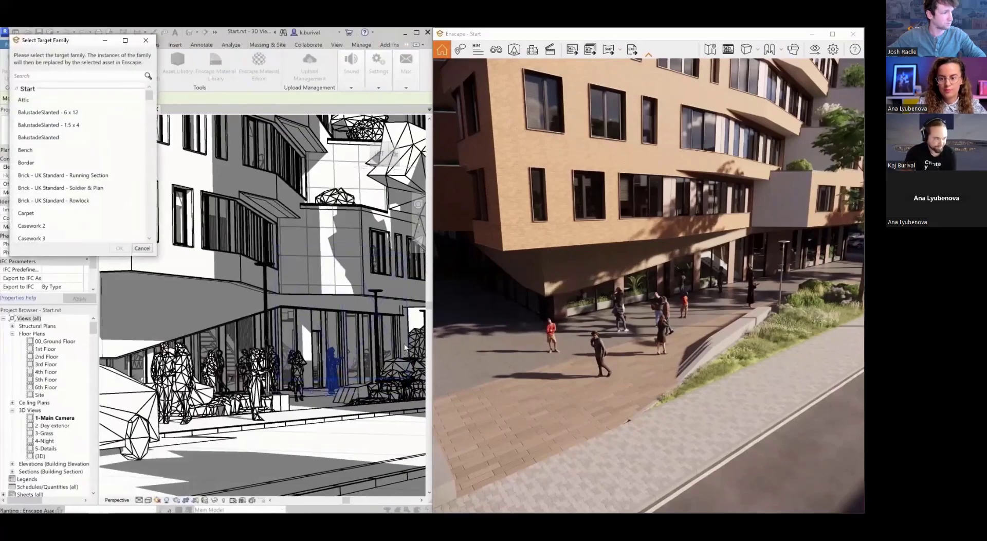
{"action": "scroll", "coordinate": [99, 178], "scroll_direction": "down", "scroll_amount": 3}
{"action": "left_click", "coordinate": [99, 180]}
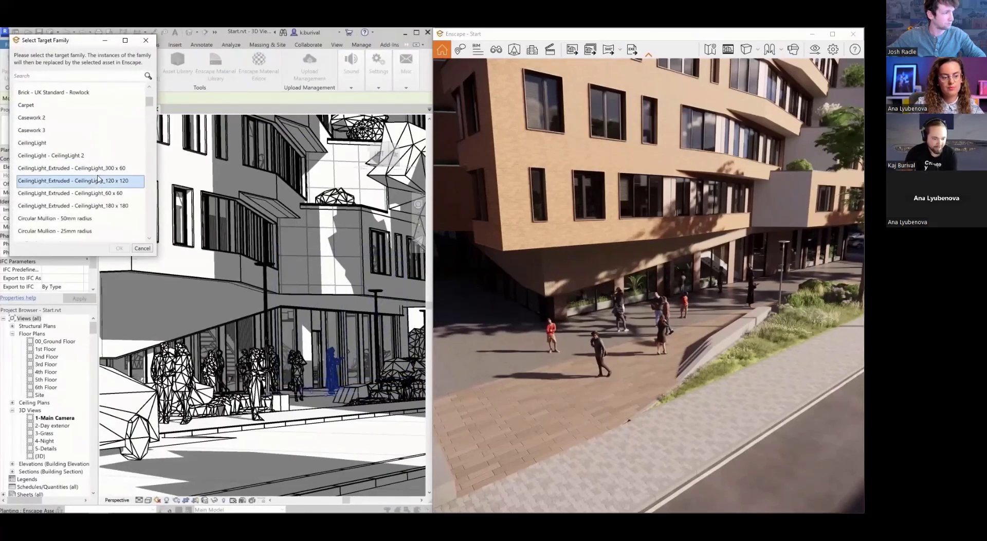
{"action": "scroll", "coordinate": [98, 179], "scroll_direction": "down", "scroll_amount": 5}
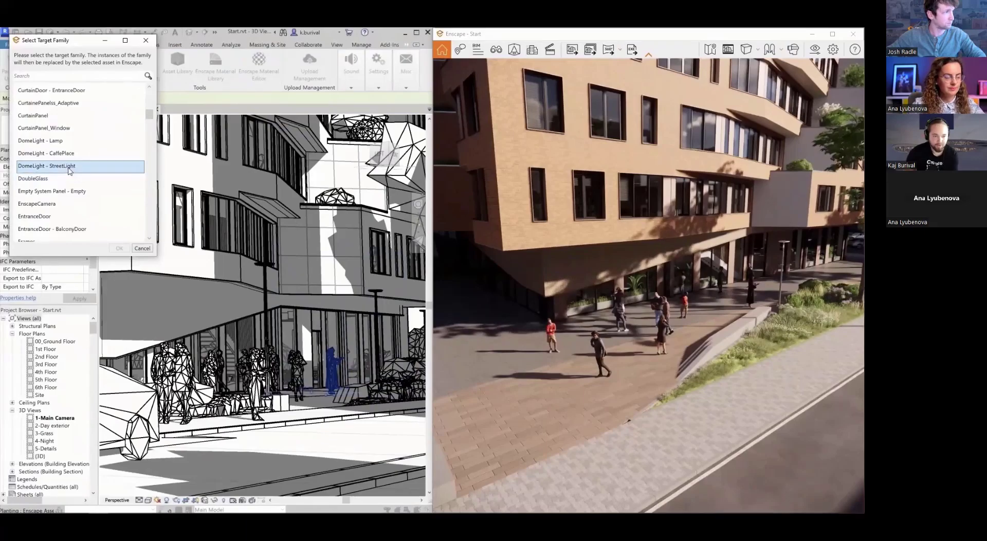
{"action": "scroll", "coordinate": [70, 171], "scroll_direction": "down", "scroll_amount": 2}
{"action": "scroll", "coordinate": [70, 170], "scroll_direction": "down", "scroll_amount": 2}
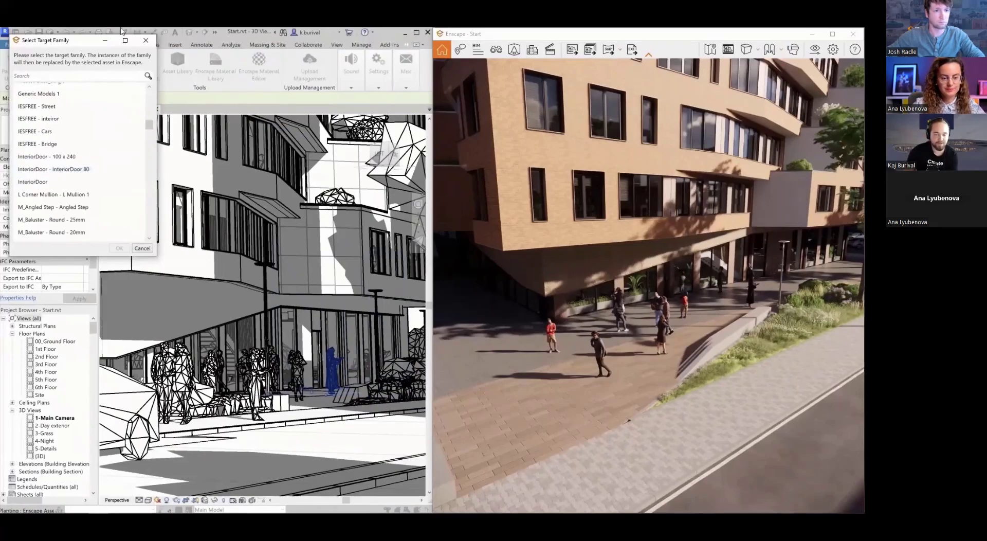
{"action": "left_click", "coordinate": [146, 41]}
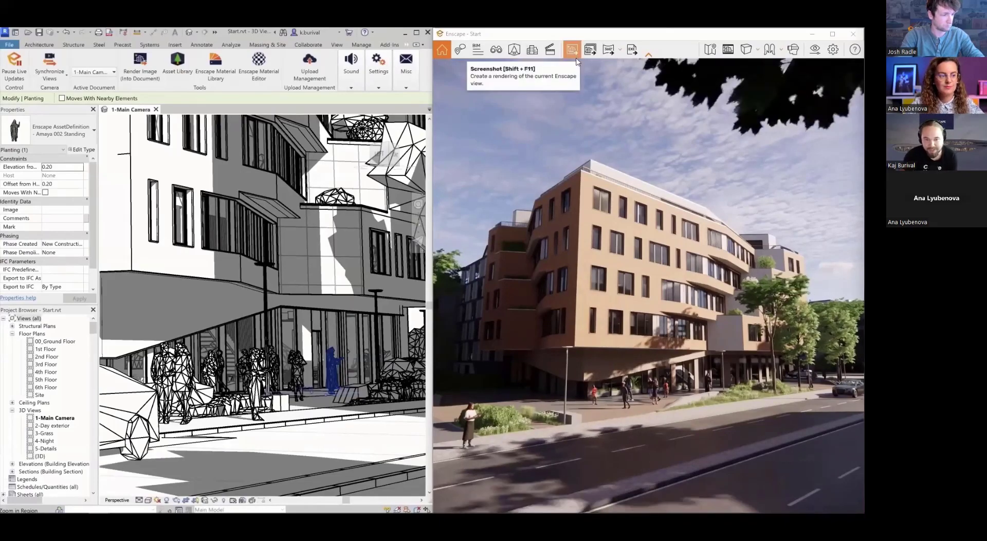
- Set the depth of field to 30 % in Enscape's Visual Settings and save a screenshot as a PNG in the Pictures folder
{"action": "left_click", "coordinate": [769, 50]}
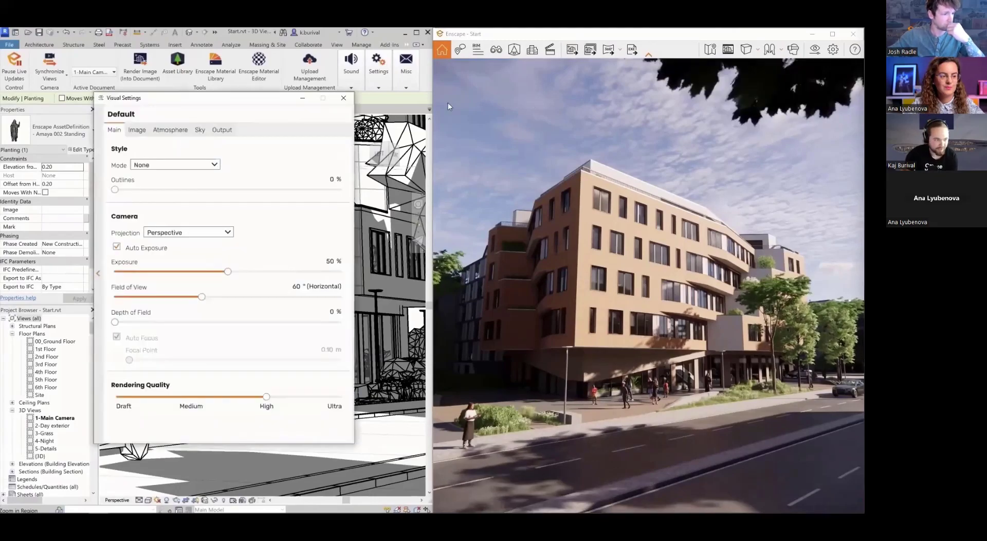
{"action": "left_click_drag", "start_coordinate": [115, 322], "coordinate": [183, 325]}
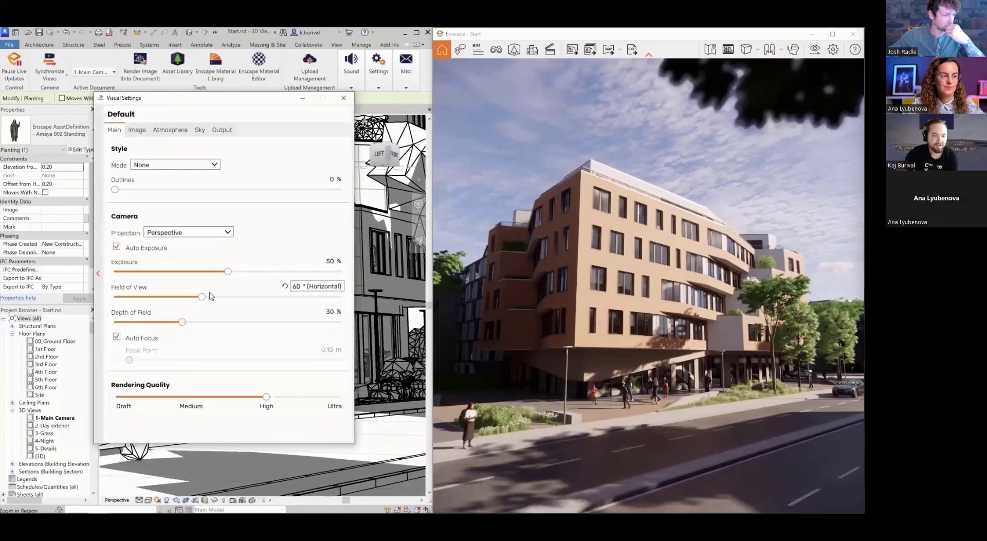
{"action": "left_click", "coordinate": [343, 97]}
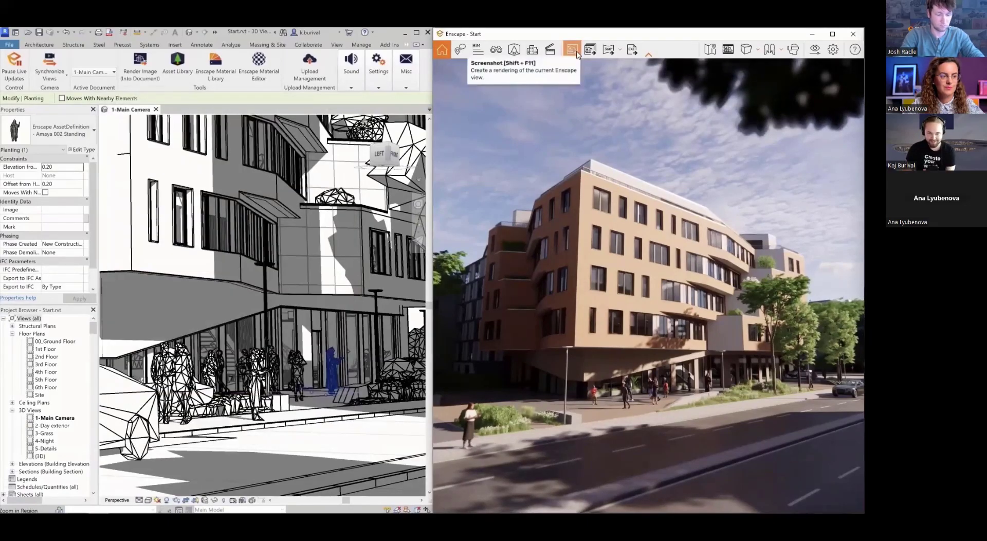
{"action": "left_click", "coordinate": [576, 50]}
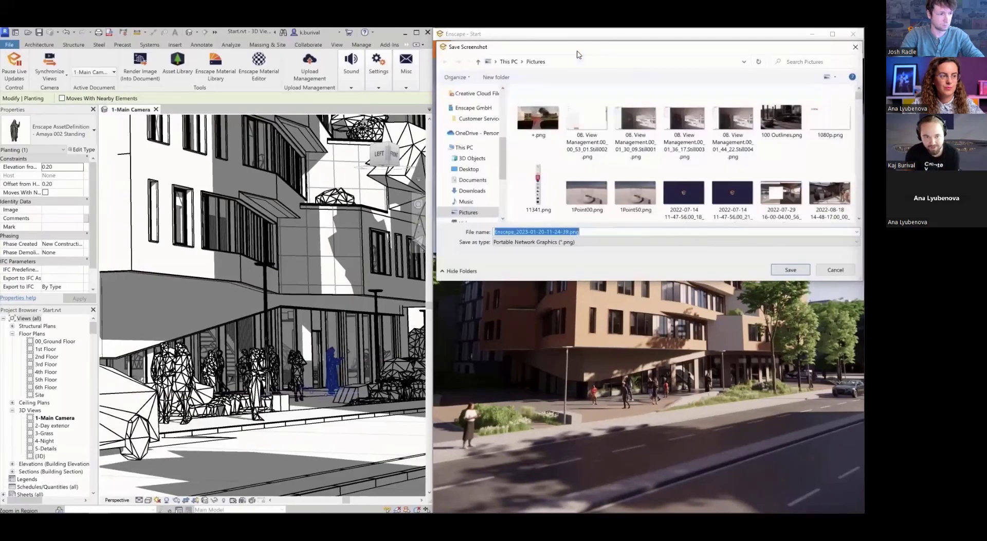
{"action": "key", "text": "Return"}
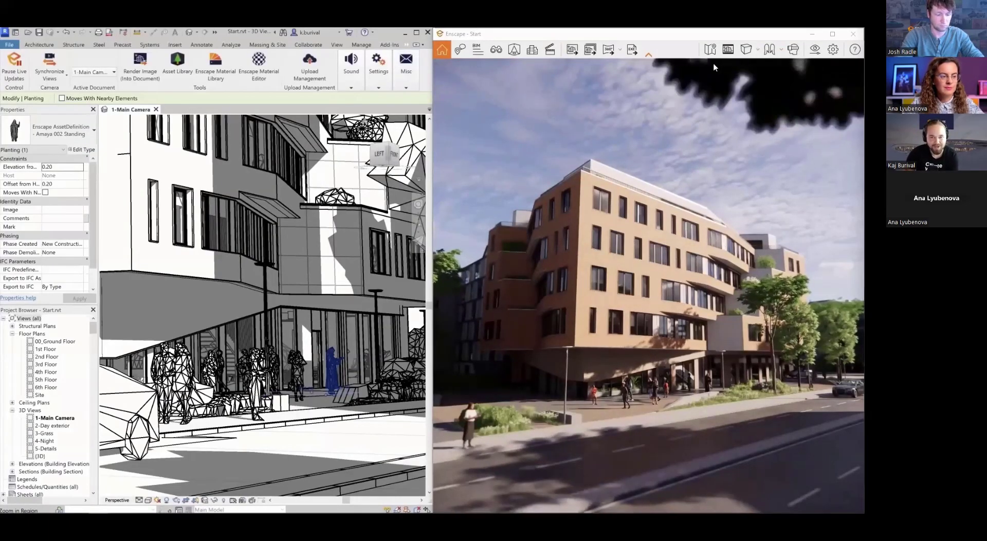
- Save a second PNG screenshot in the Pictures folder with the safe frame switched on only for that capture
{"action": "left_click", "coordinate": [727, 49]}
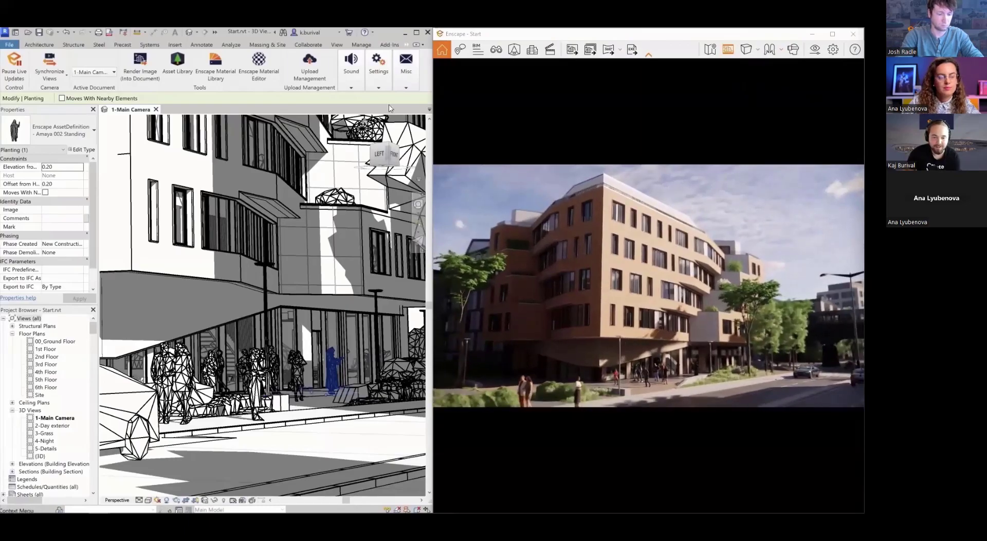
{"action": "left_click", "coordinate": [566, 55]}
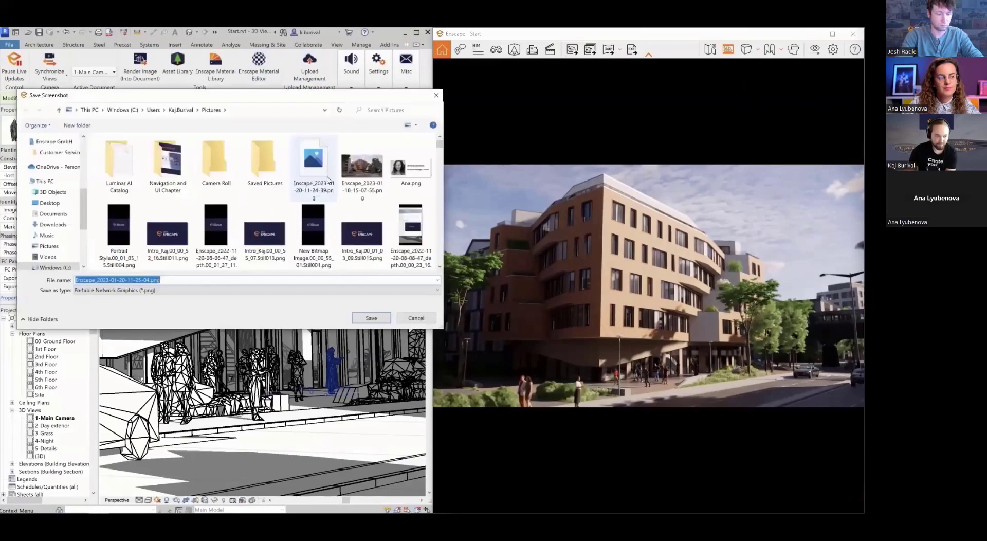
{"action": "left_click", "coordinate": [371, 317]}
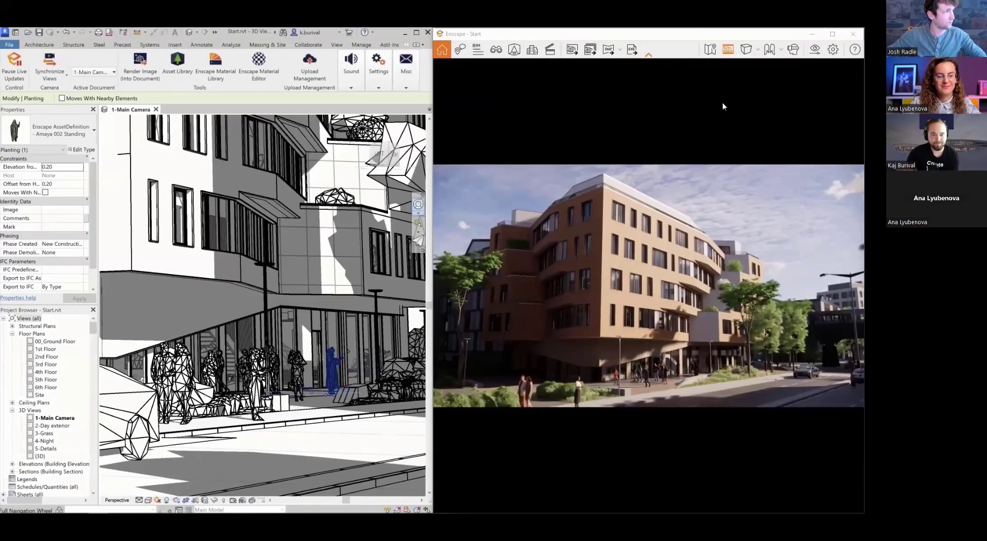
{"action": "left_click", "coordinate": [723, 53]}
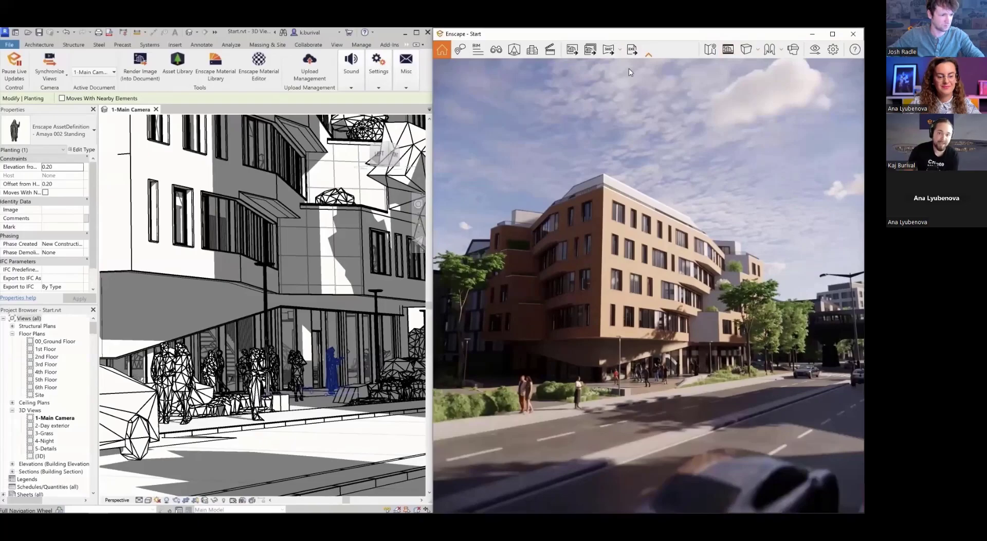
- Try to export a panorama of the current street view
{"action": "left_click", "coordinate": [619, 50]}
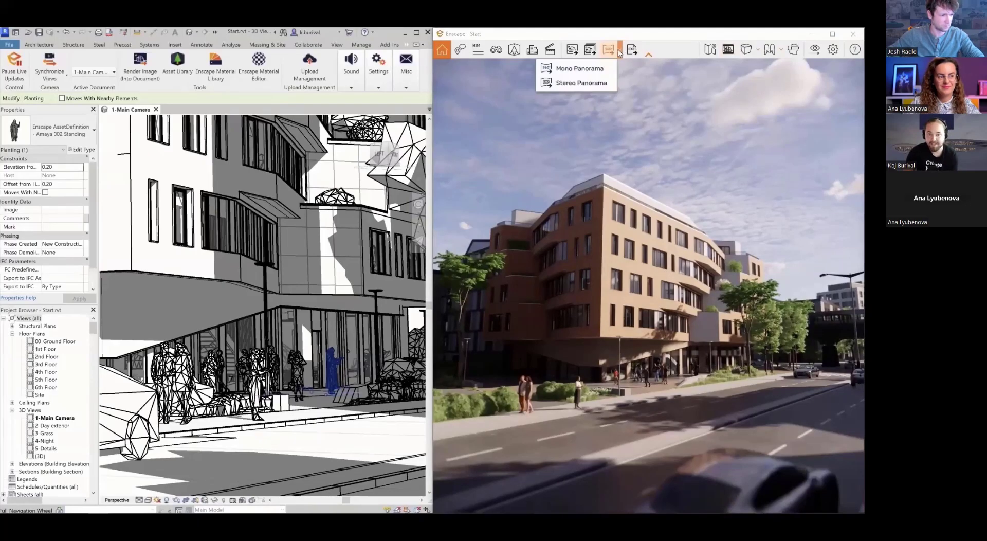
{"action": "left_click", "coordinate": [588, 76]}
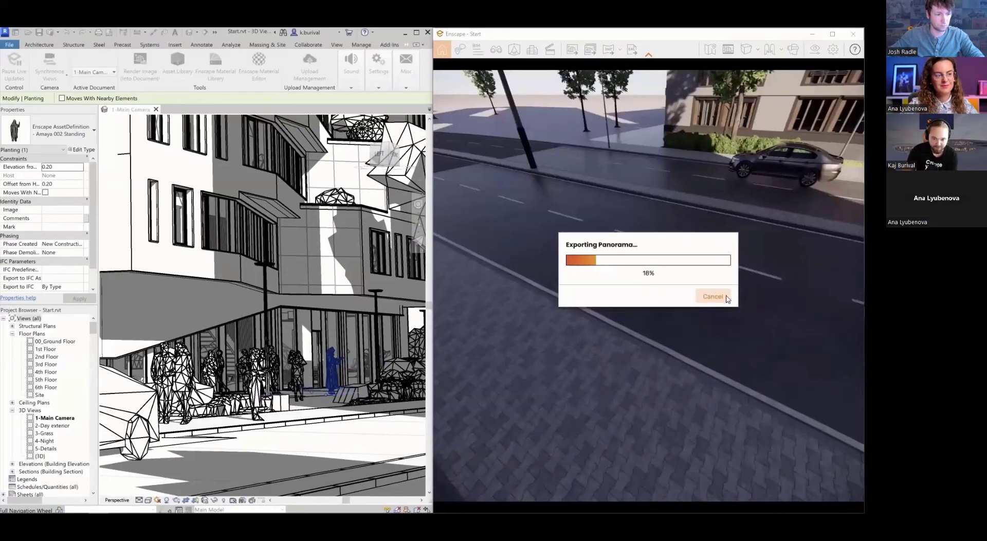
{"action": "left_click", "coordinate": [706, 297]}
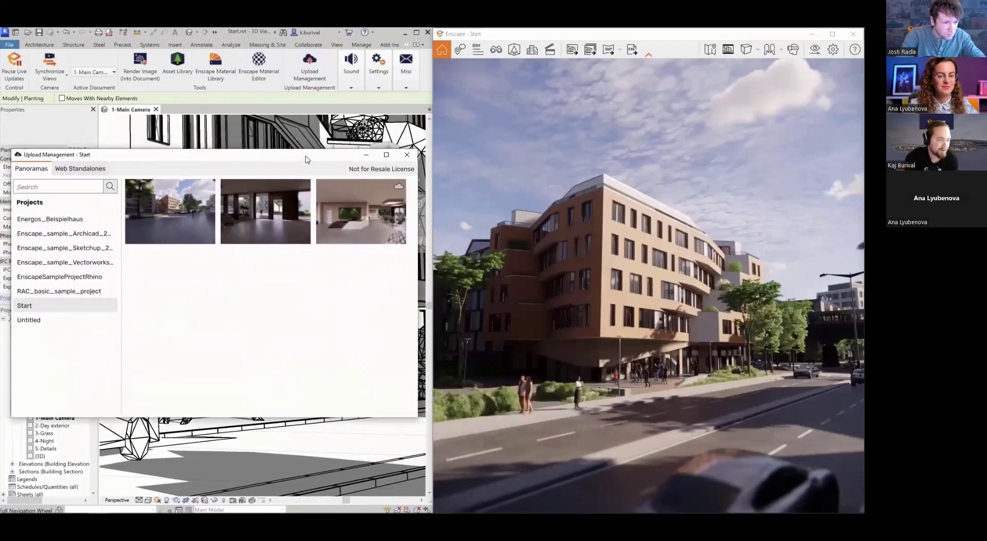
- Upload the Start project's 8192 x 4096 exterior mono panorama to the cloud and open it in the web browser
{"action": "mouse_move", "coordinate": [265, 221]}
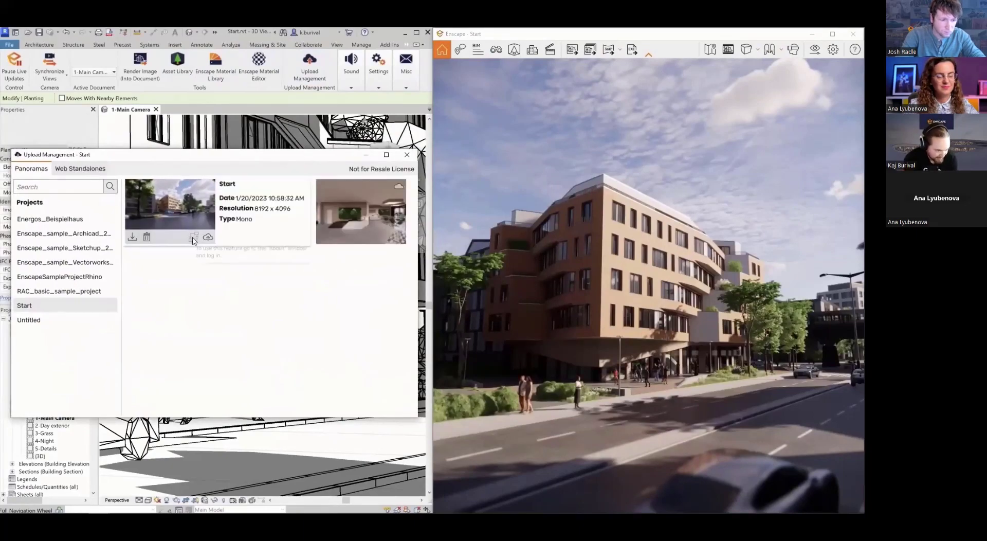
{"action": "left_click", "coordinate": [208, 237]}
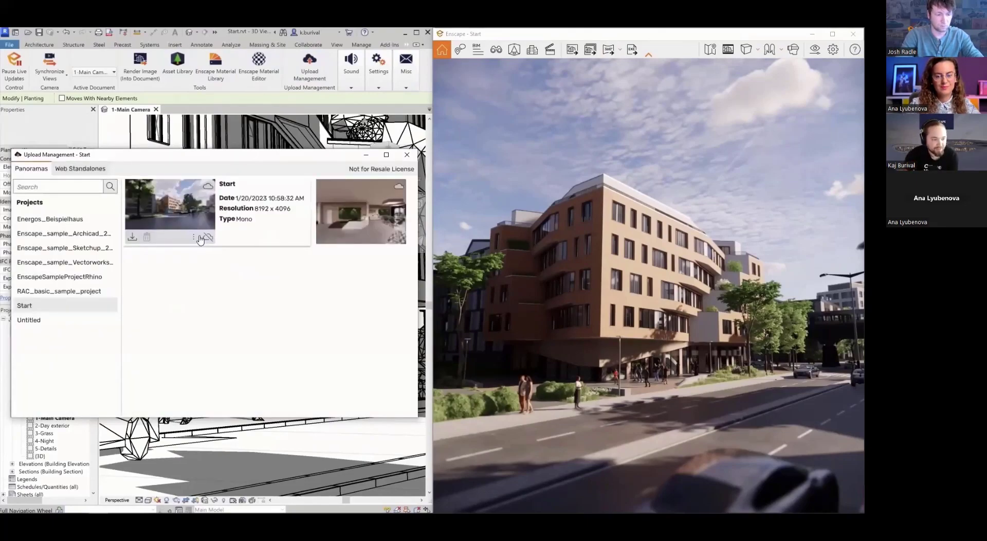
{"action": "left_click", "coordinate": [193, 237]}
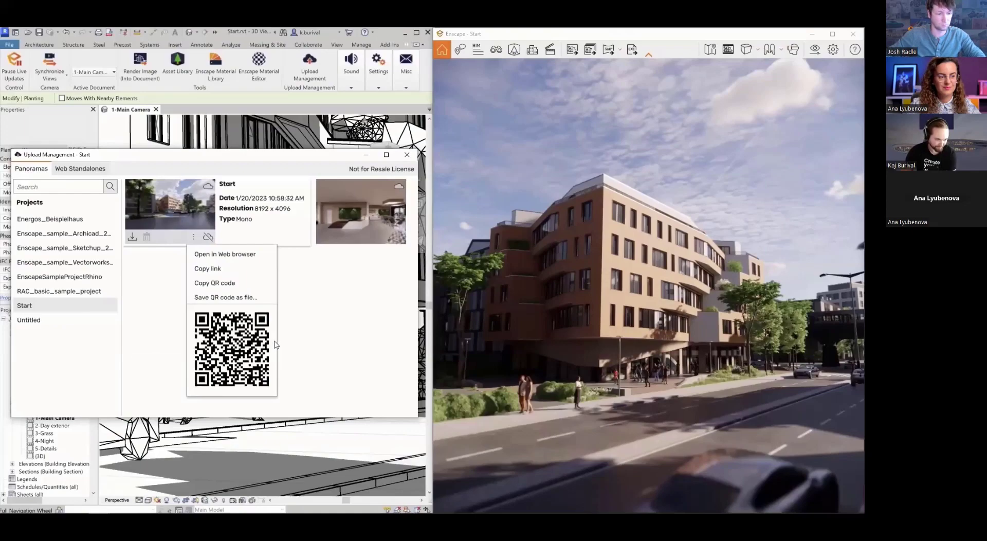
{"action": "left_click", "coordinate": [261, 260]}
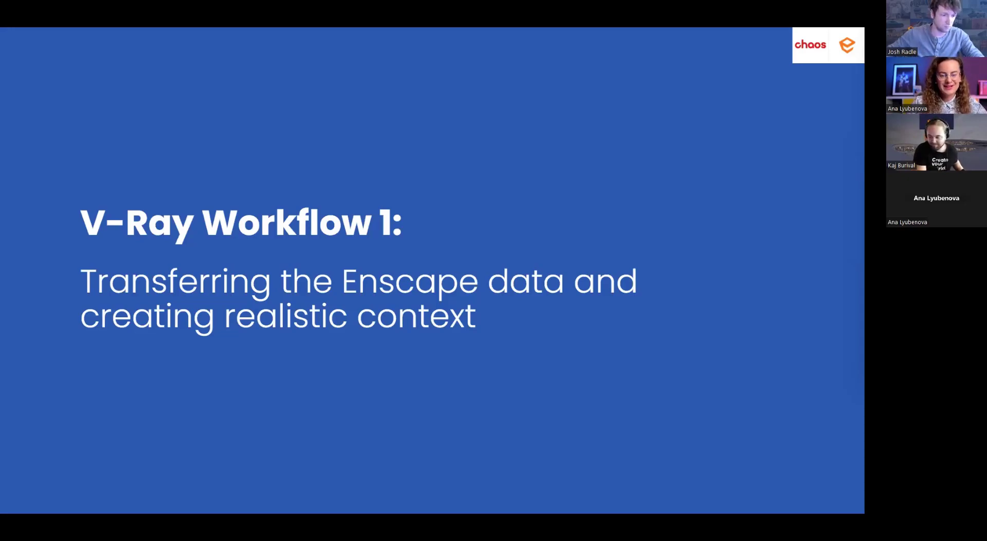
- Switch to the Demo-Day-main project in Revit and set V-Ray's current view to 1-Main Camera
{"action": "key", "text": "alt+Tab"}
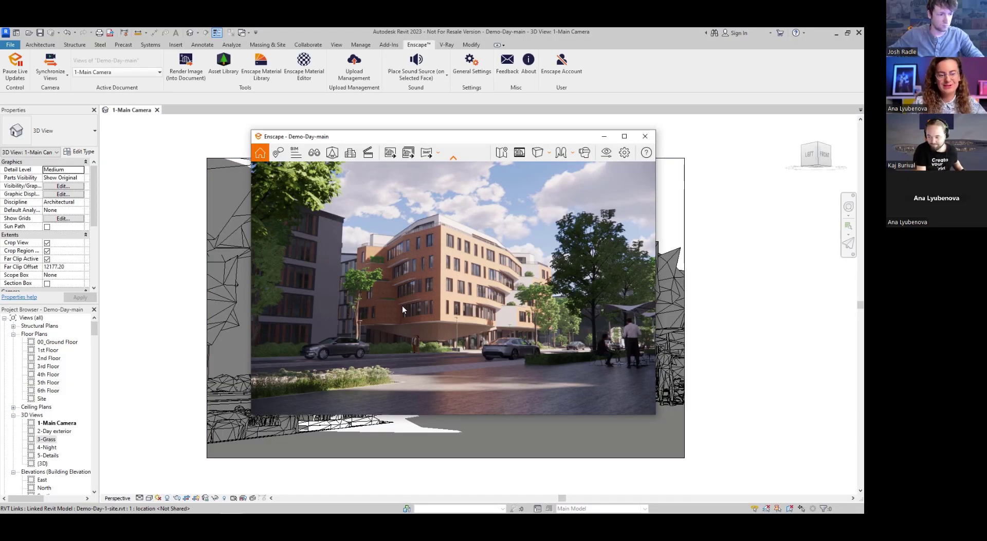
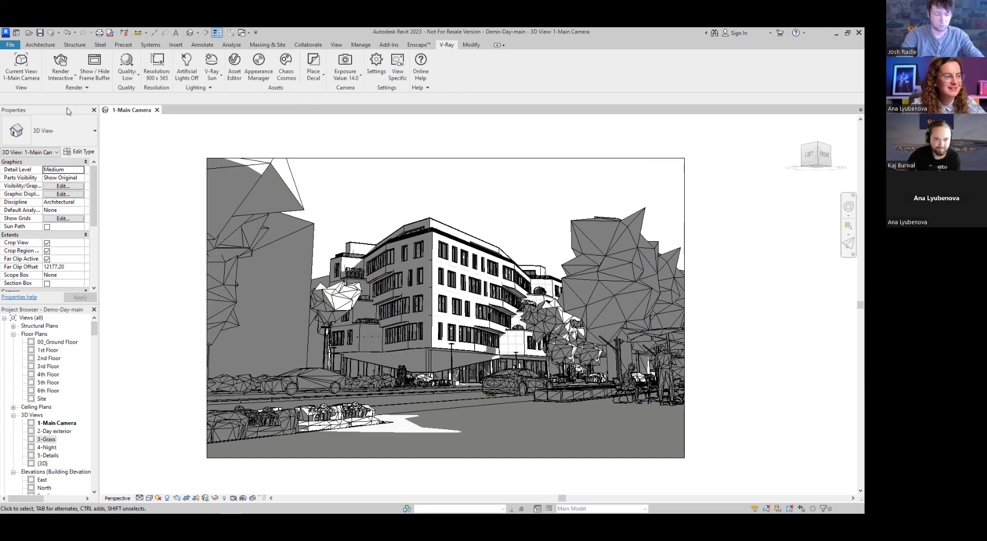
{"action": "left_click", "coordinate": [21, 64]}
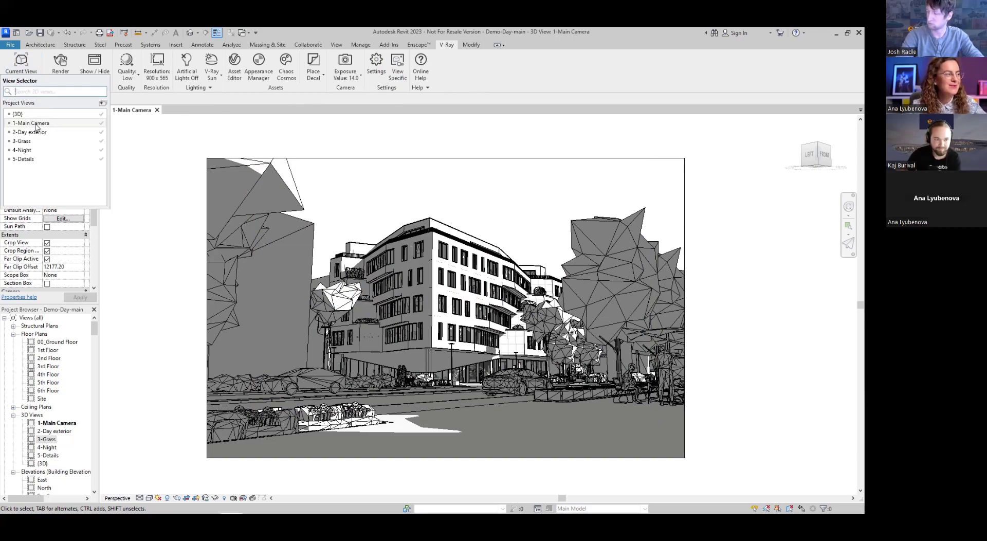
{"action": "left_click", "coordinate": [32, 123]}
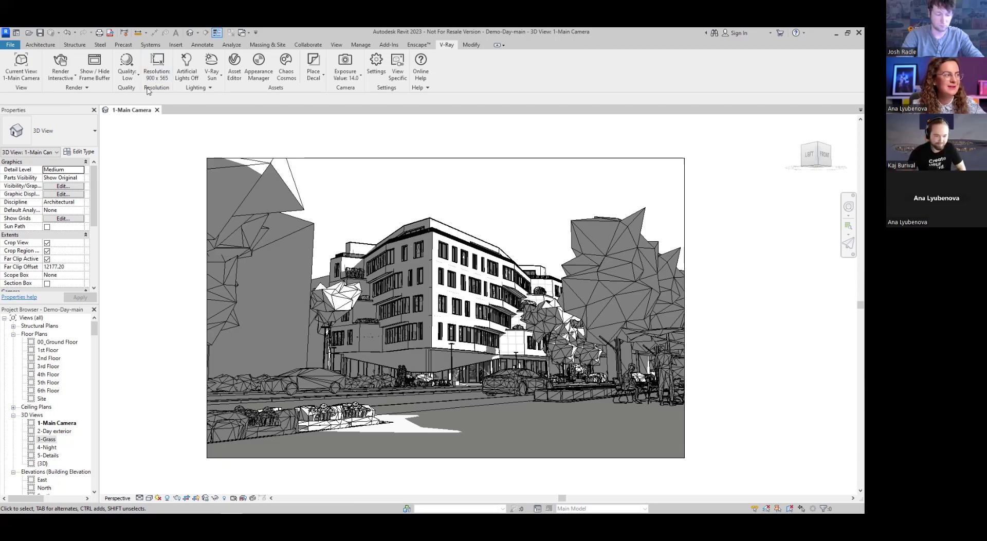
- Enable the denoiser in the V-Ray render channels with Intel Open Image Denoise as its engine
{"action": "left_click", "coordinate": [375, 66]}
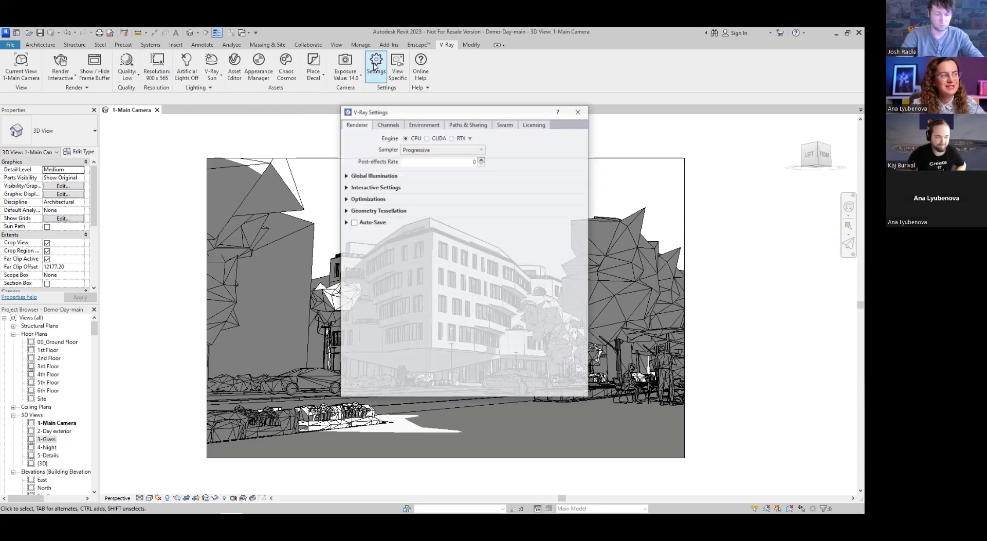
{"action": "left_click", "coordinate": [384, 125]}
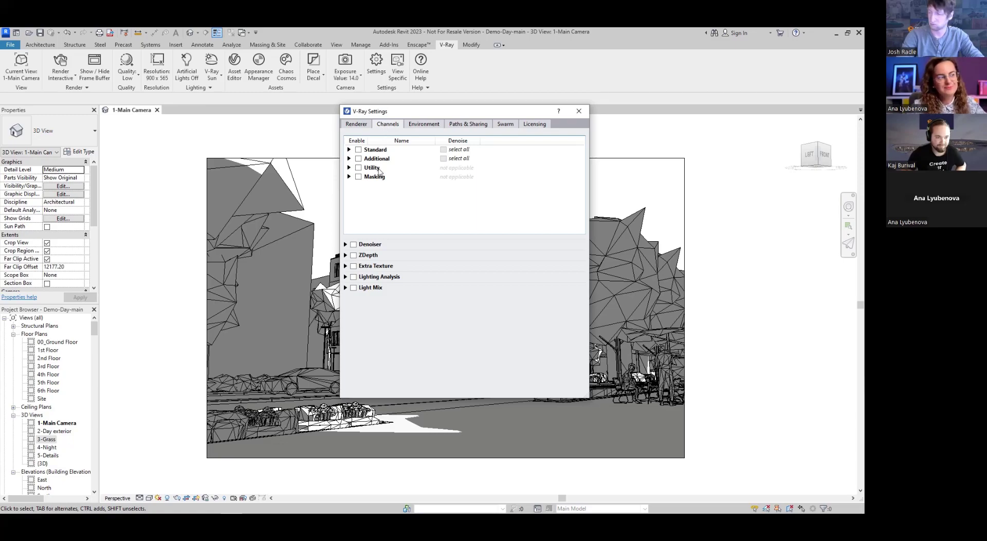
{"action": "left_click", "coordinate": [353, 244]}
{"action": "left_click", "coordinate": [452, 254]}
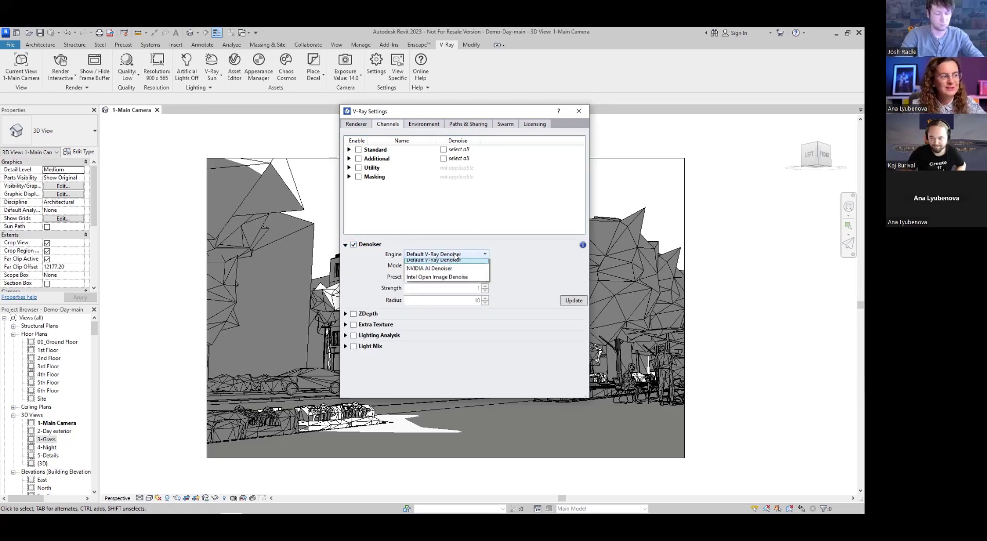
{"action": "left_click", "coordinate": [466, 281]}
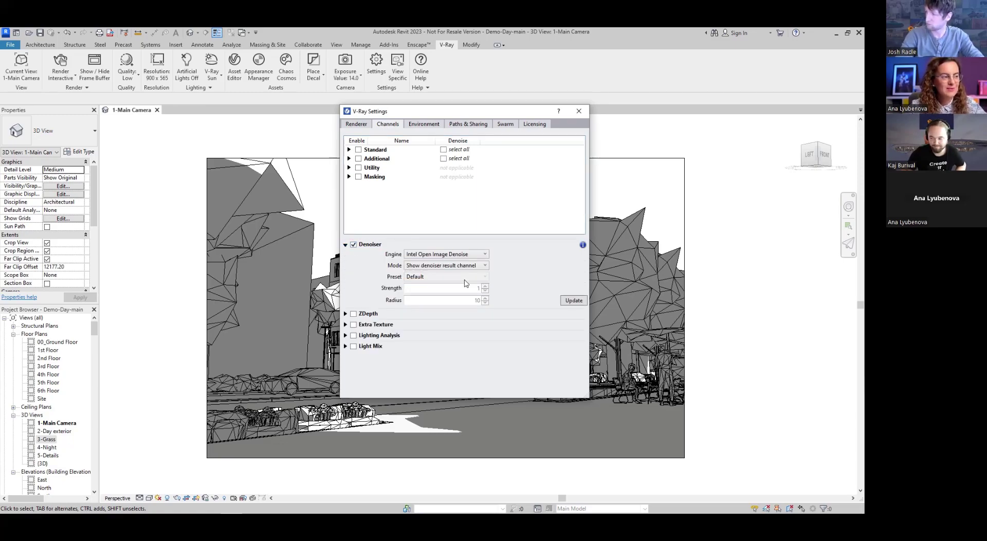
{"action": "left_click", "coordinate": [579, 112]}
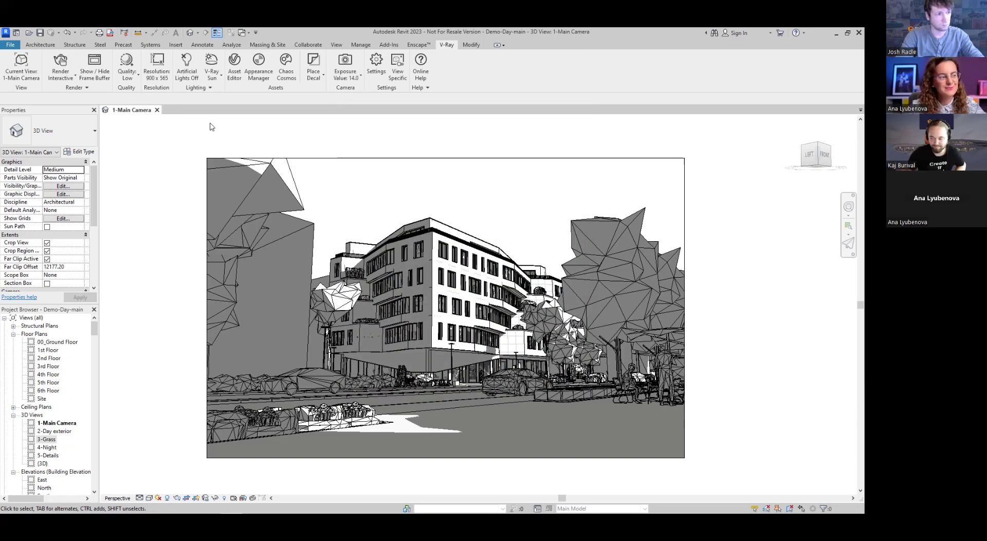
- Start an interactive V-Ray rendering and define a render region over the sky and the upper part of the building
{"action": "left_click", "coordinate": [60, 60]}
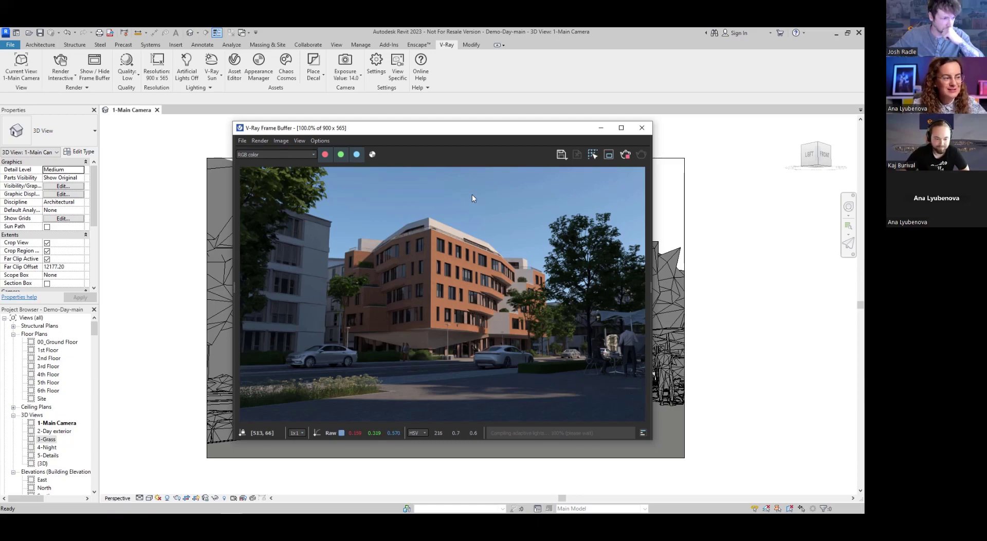
{"action": "left_click", "coordinate": [608, 154]}
{"action": "left_click_drag", "start_coordinate": [298, 165], "coordinate": [648, 282]}
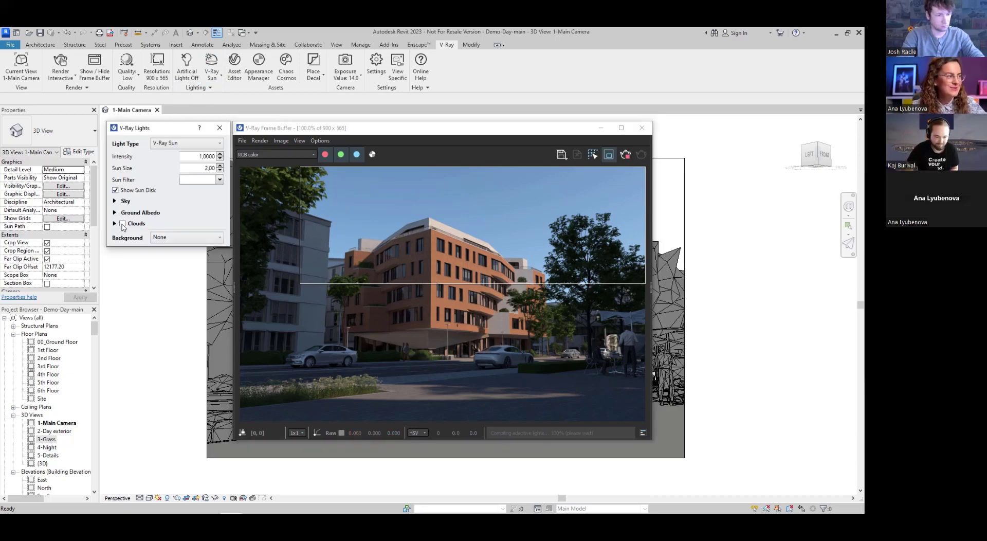
- Enable clouds for the V-Ray Sun and match them with an Enscape visual preset
{"action": "left_click", "coordinate": [123, 224]}
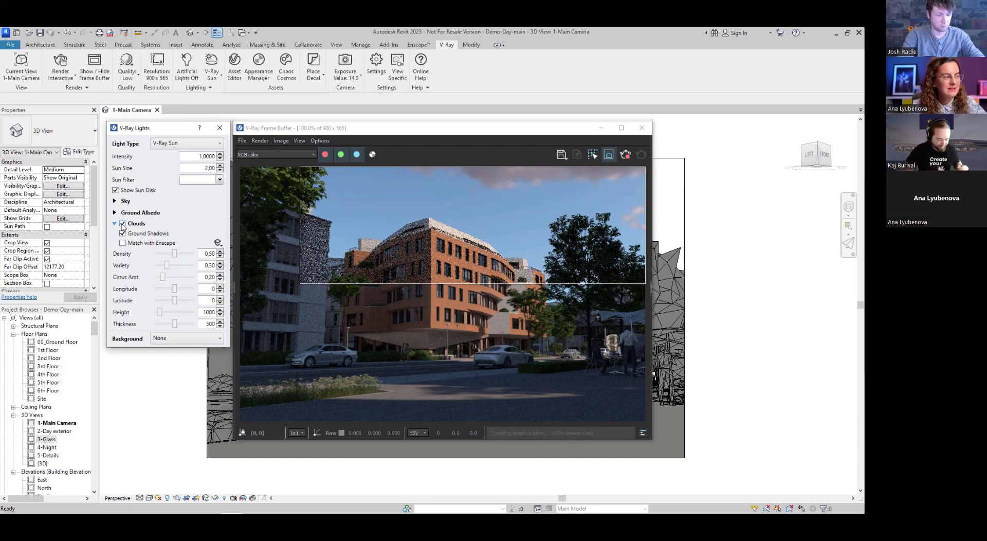
{"action": "left_click", "coordinate": [218, 244]}
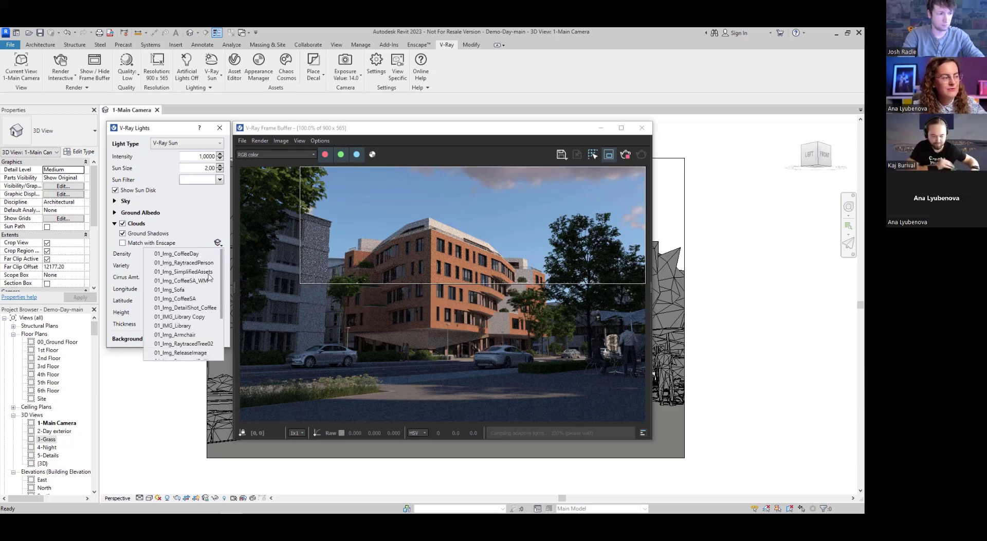
{"action": "left_click", "coordinate": [218, 244]}
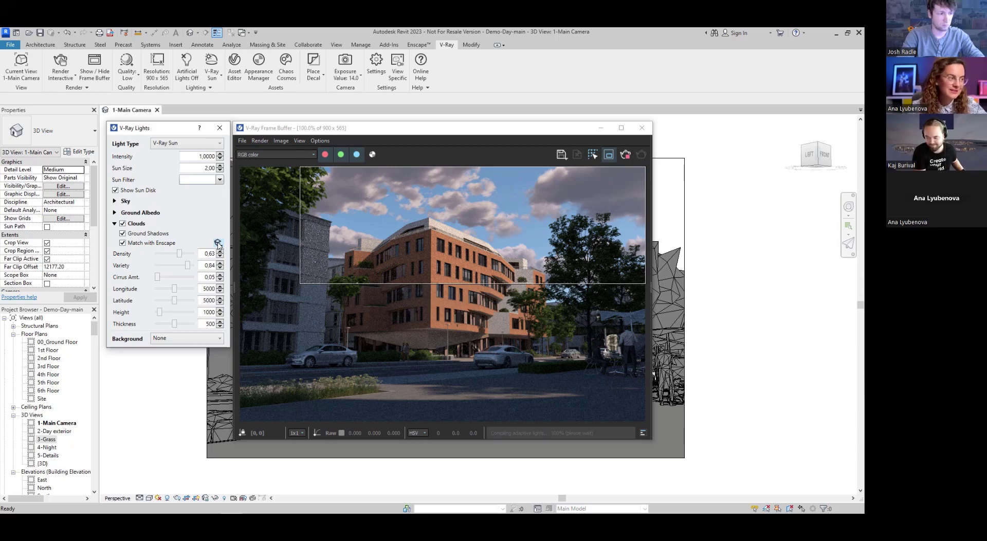
{"action": "left_click", "coordinate": [220, 128]}
- Turn off the render region and enable Render Enscape Materials in the V-Ray Appearance Manager's global overrides
{"action": "left_click_drag", "start_coordinate": [475, 133], "coordinate": [342, 126]}
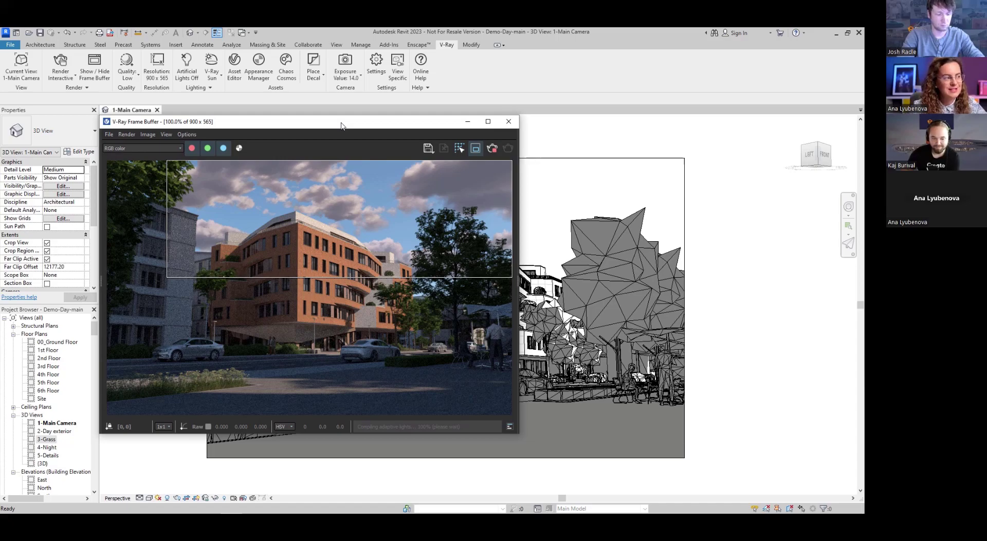
{"action": "left_click", "coordinate": [475, 149]}
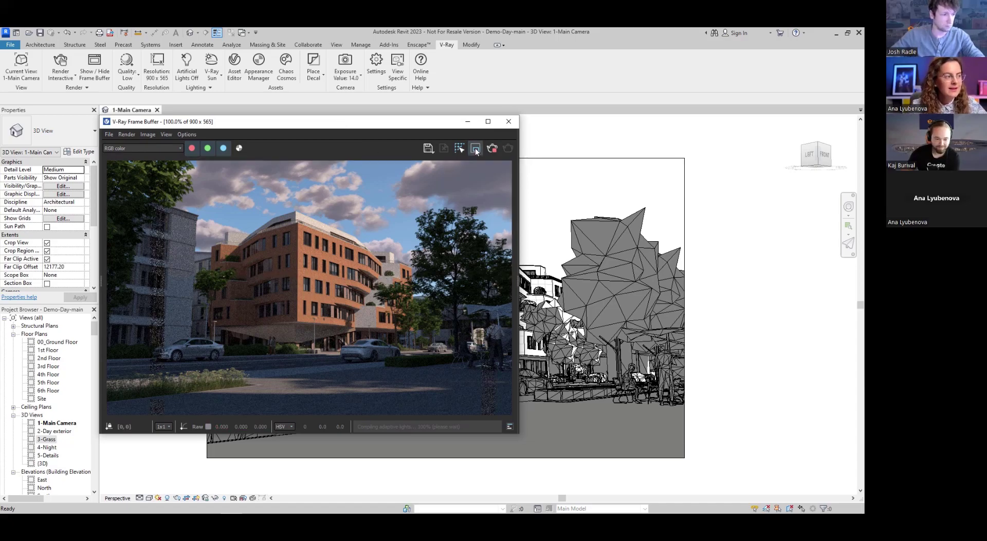
{"action": "left_click", "coordinate": [258, 64]}
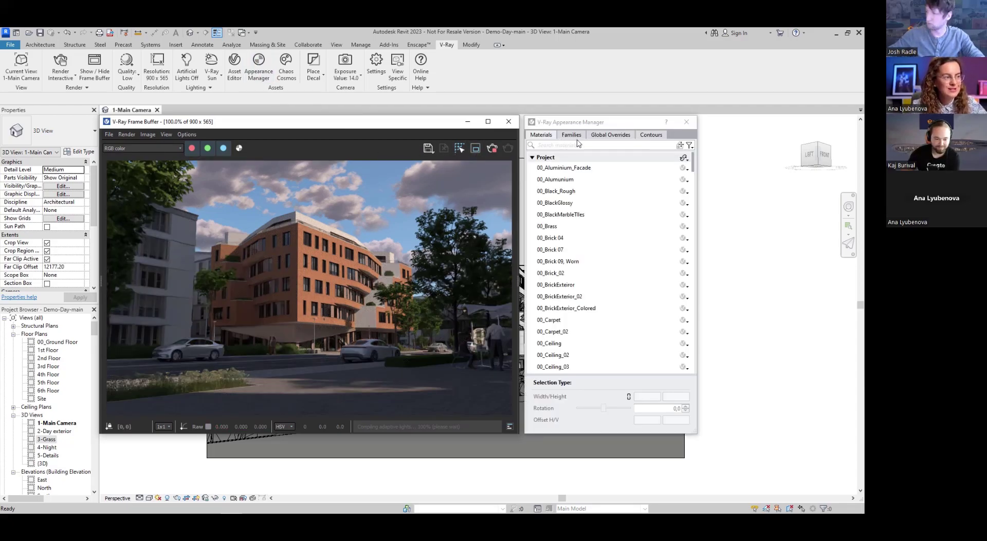
{"action": "left_click", "coordinate": [607, 135]}
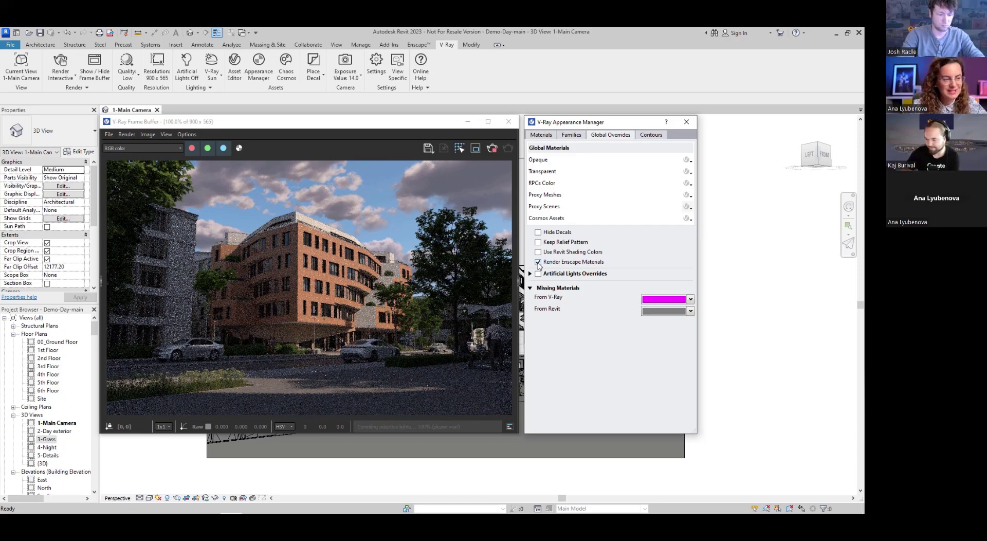
- Examine the promote and V-Ray replacement options for the project material 00_Brick 09, Worn
{"action": "left_click", "coordinate": [541, 135]}
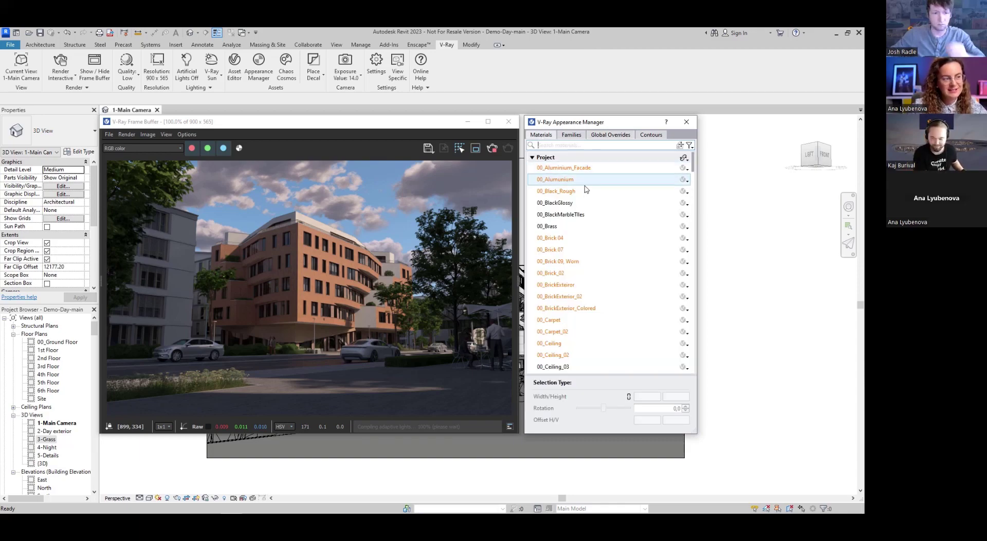
{"action": "left_click", "coordinate": [574, 263]}
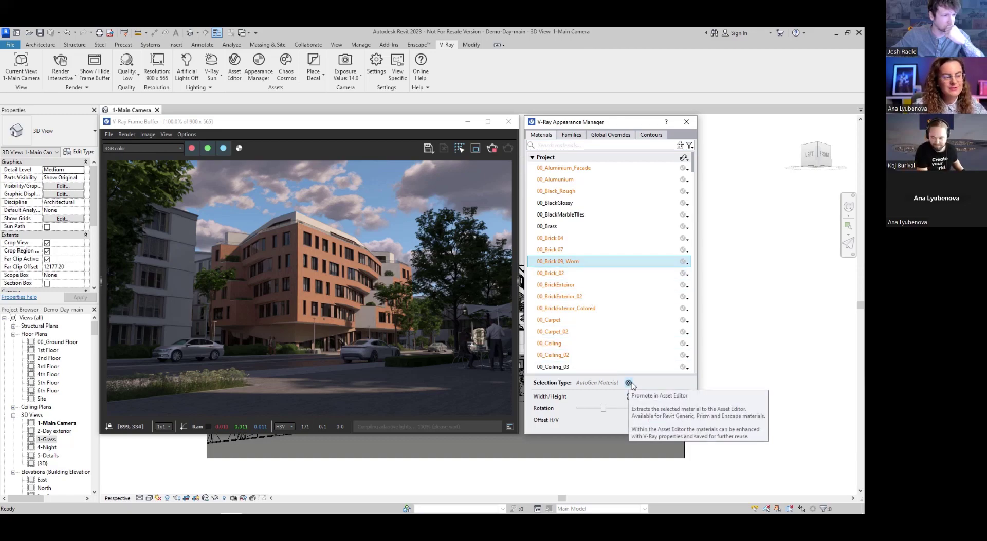
{"action": "left_click", "coordinate": [684, 261]}
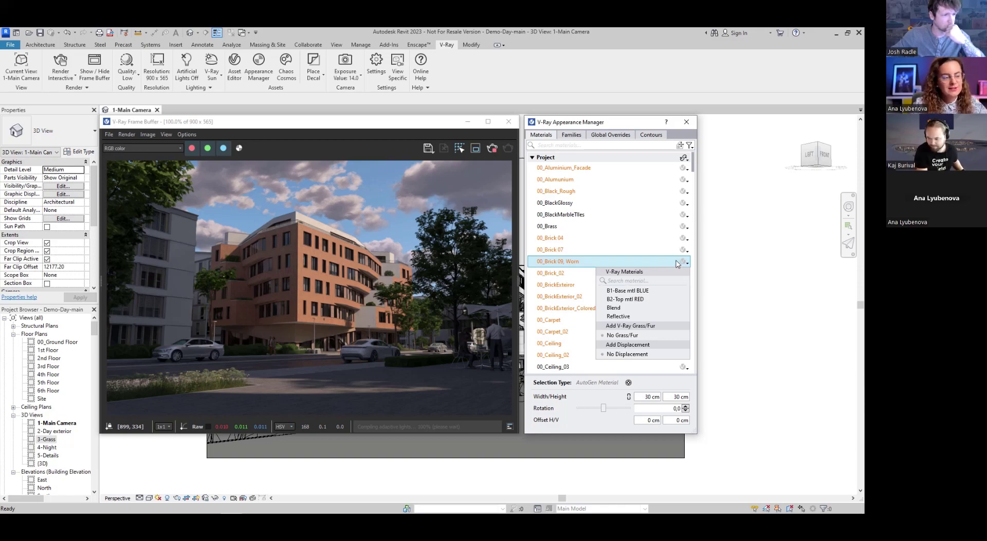
{"action": "left_click", "coordinate": [675, 263]}
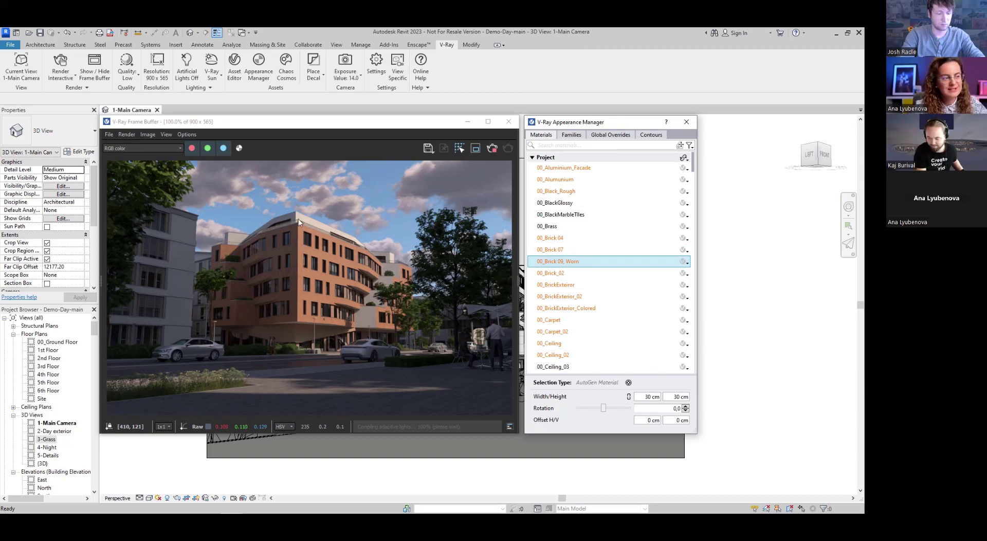
- Define a render region of about 307 by 92 pixels around the roof and top floor of the building
{"action": "left_click", "coordinate": [476, 148]}
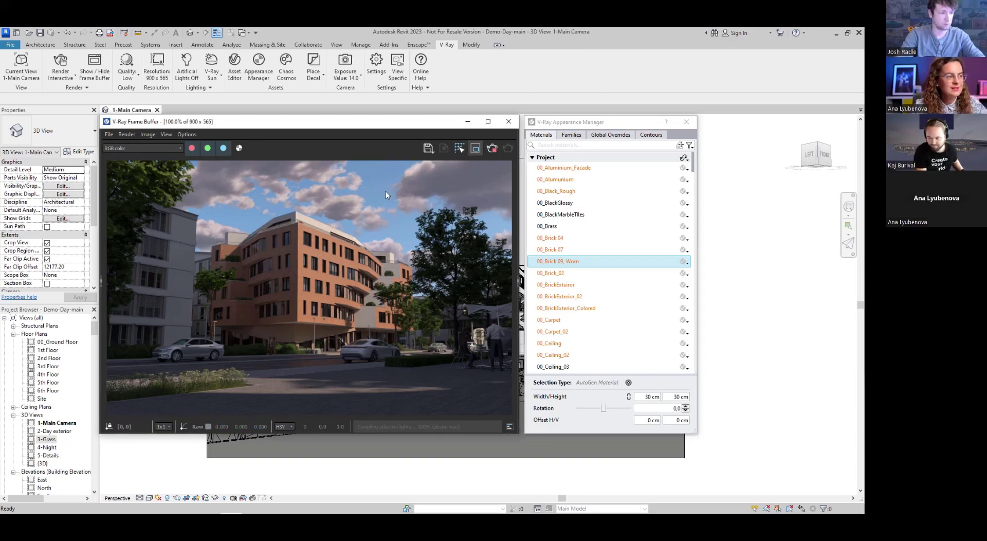
{"action": "left_click_drag", "start_coordinate": [235, 207], "coordinate": [376, 251]}
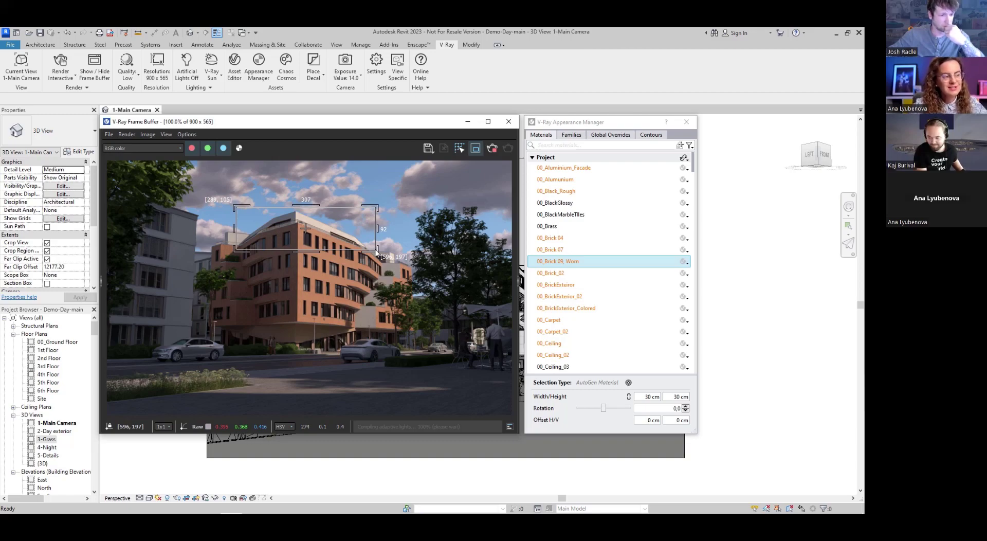
{"action": "left_click_drag", "start_coordinate": [581, 125], "coordinate": [740, 125]}
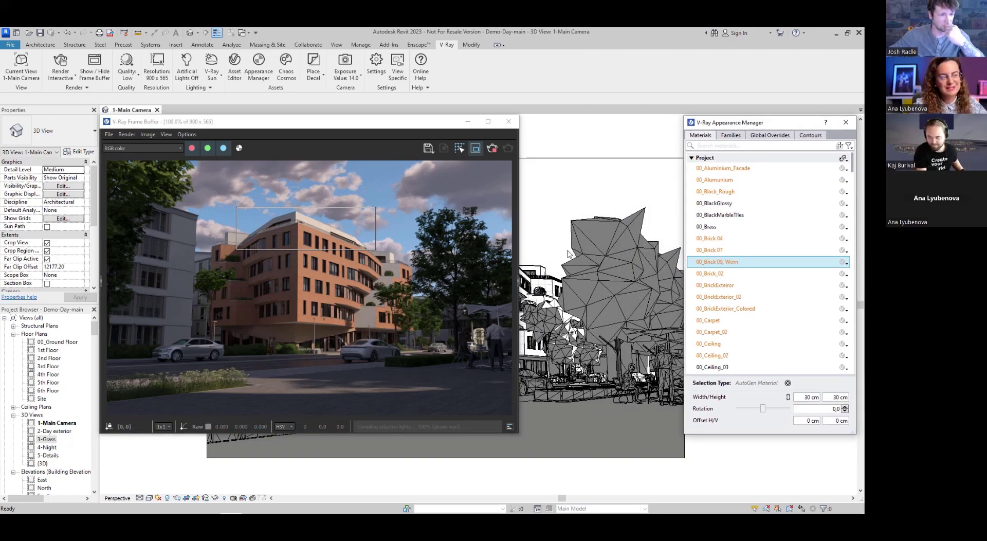
- Pick the top-floor exterior wall surface in the 3D view to filter the materials to 00_Plaster_02
{"action": "scroll", "coordinate": [550, 249], "scroll_direction": "down", "scroll_amount": 5}
{"action": "scroll", "coordinate": [535, 241], "scroll_direction": "up", "scroll_amount": 4}
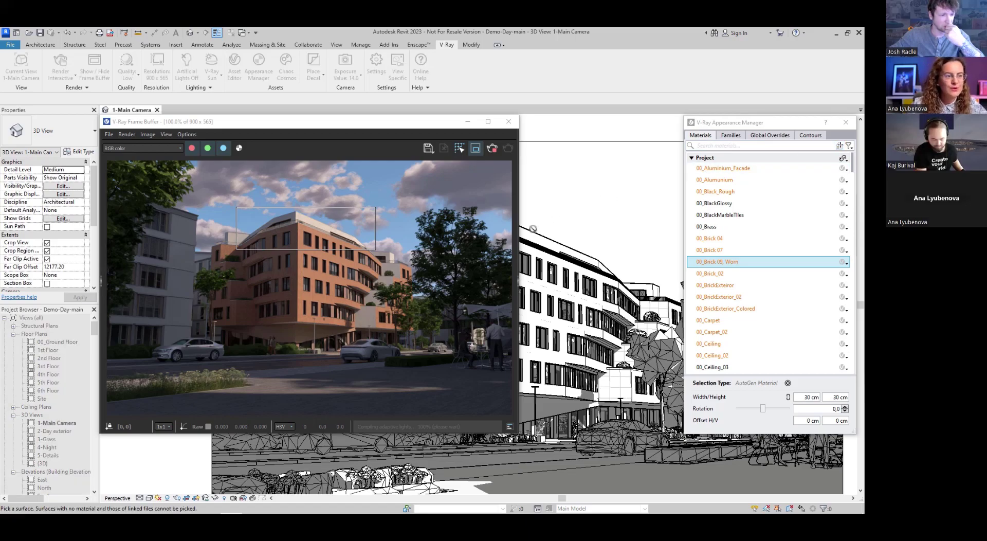
{"action": "scroll", "coordinate": [535, 238], "scroll_direction": "up", "scroll_amount": 2}
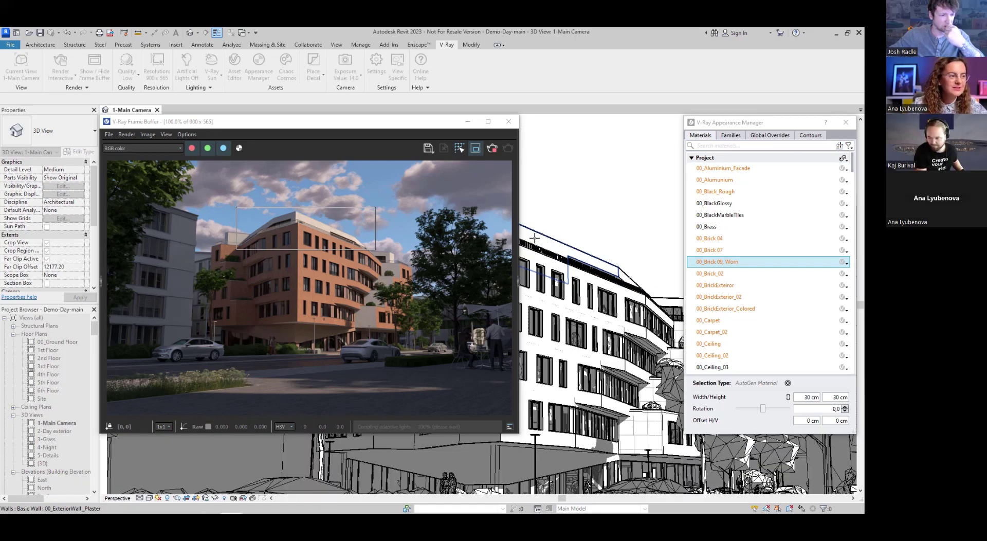
{"action": "left_click", "coordinate": [535, 239]}
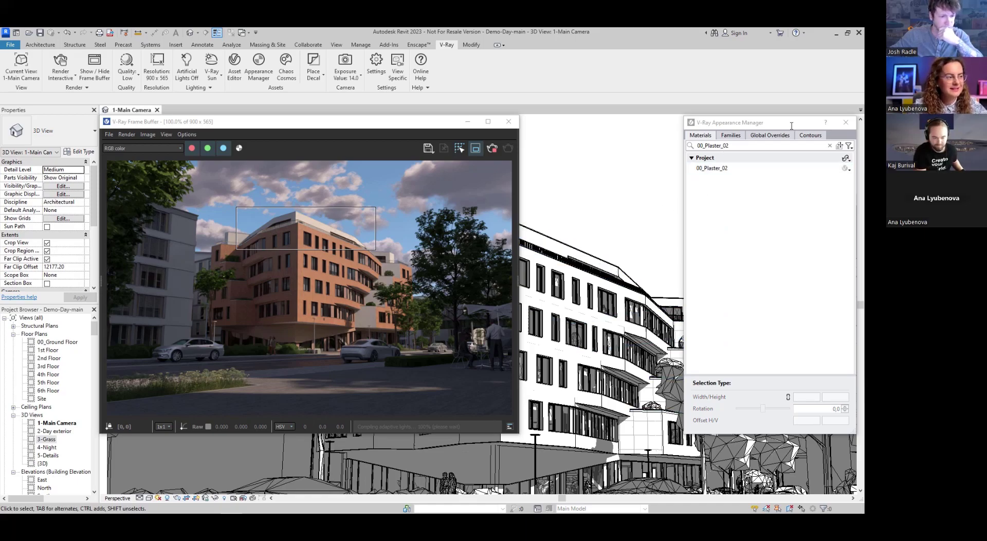
- Import the Stucco F01 50cm material from Chaos Cosmos and assign it to 00_Plaster_02
{"action": "left_click_drag", "start_coordinate": [781, 128], "coordinate": [619, 128]}
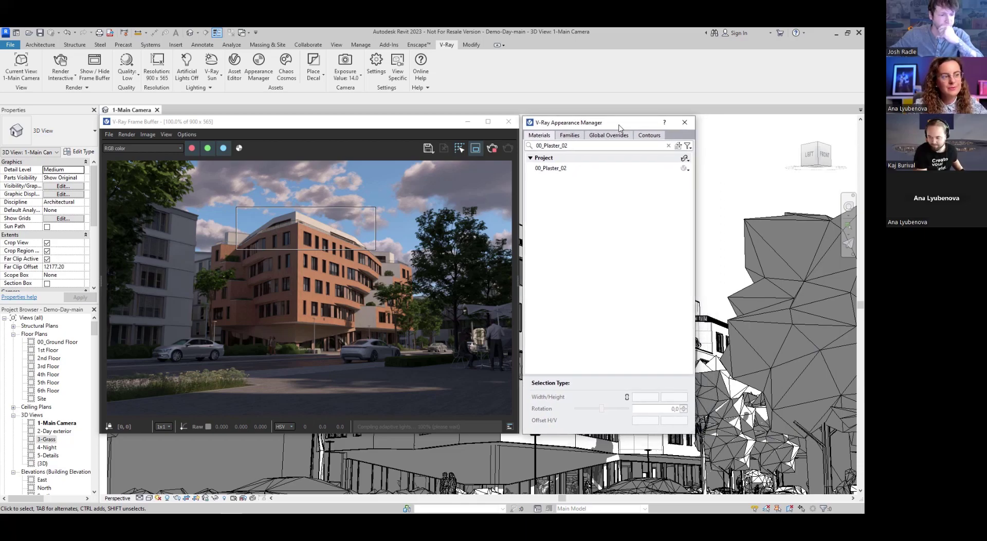
{"action": "left_click", "coordinate": [286, 65]}
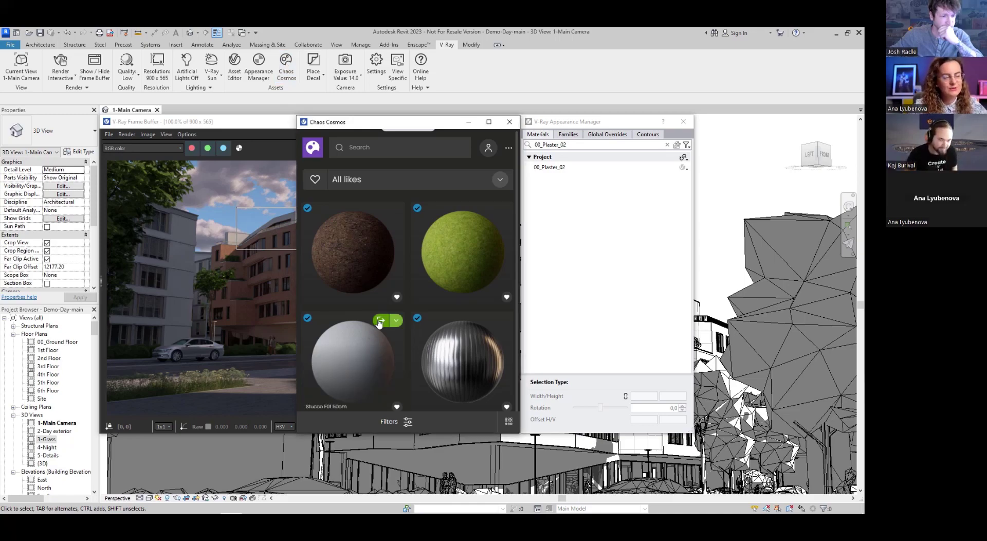
{"action": "left_click", "coordinate": [379, 320]}
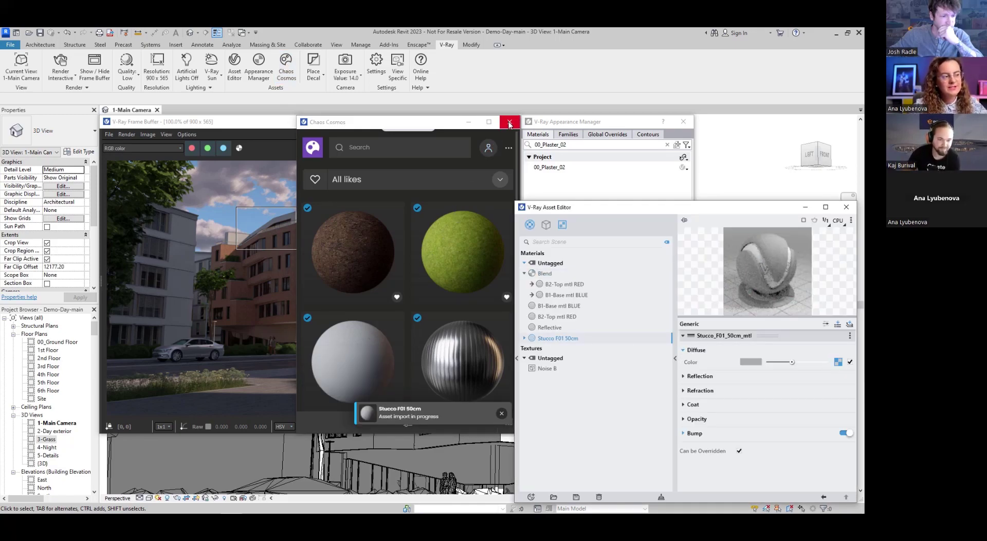
{"action": "left_click", "coordinate": [509, 122]}
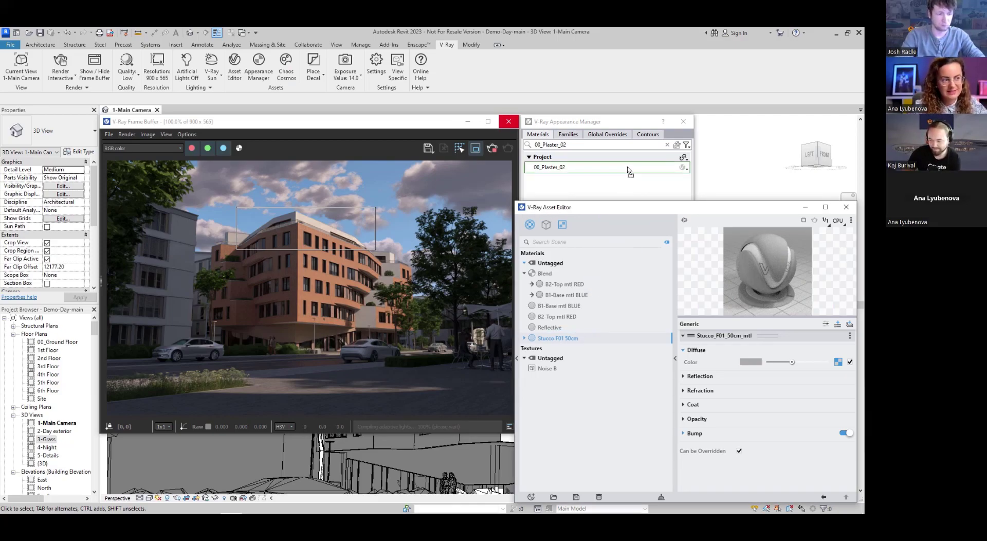
{"action": "left_click_drag", "start_coordinate": [628, 171], "coordinate": [635, 173]}
{"action": "left_click", "coordinate": [628, 230]}
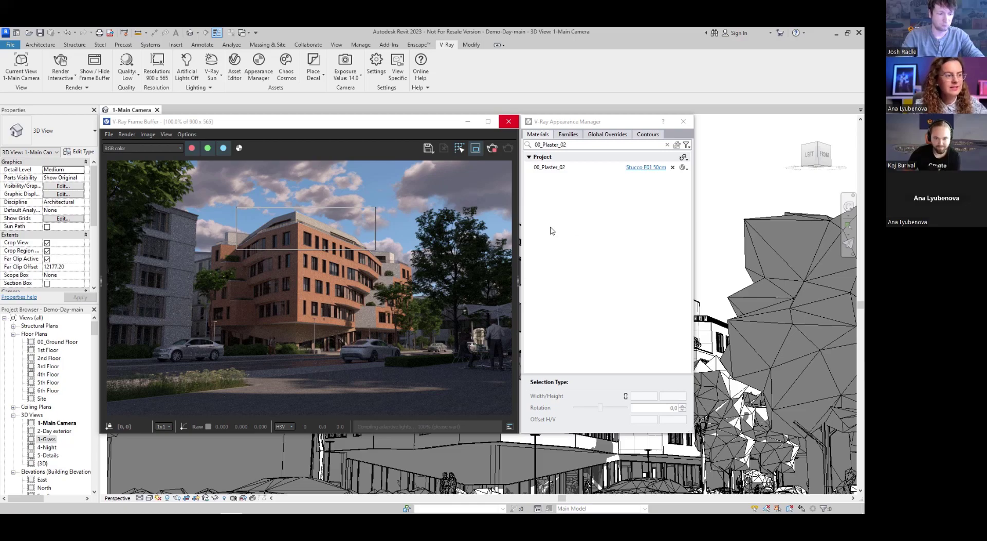
- Stop the interactive rendering with its render region turned off, and clear the material search
{"action": "left_click", "coordinate": [492, 149]}
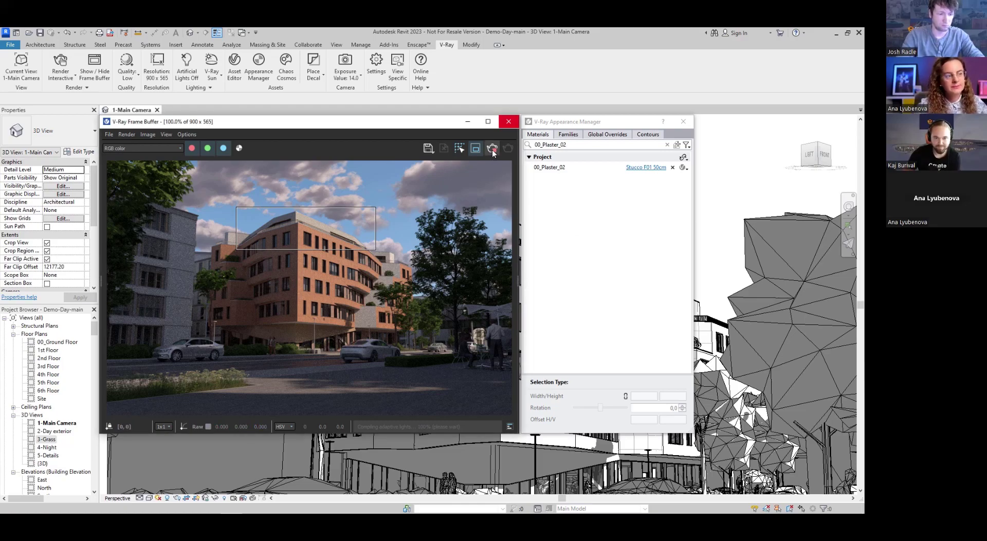
{"action": "left_click", "coordinate": [476, 149]}
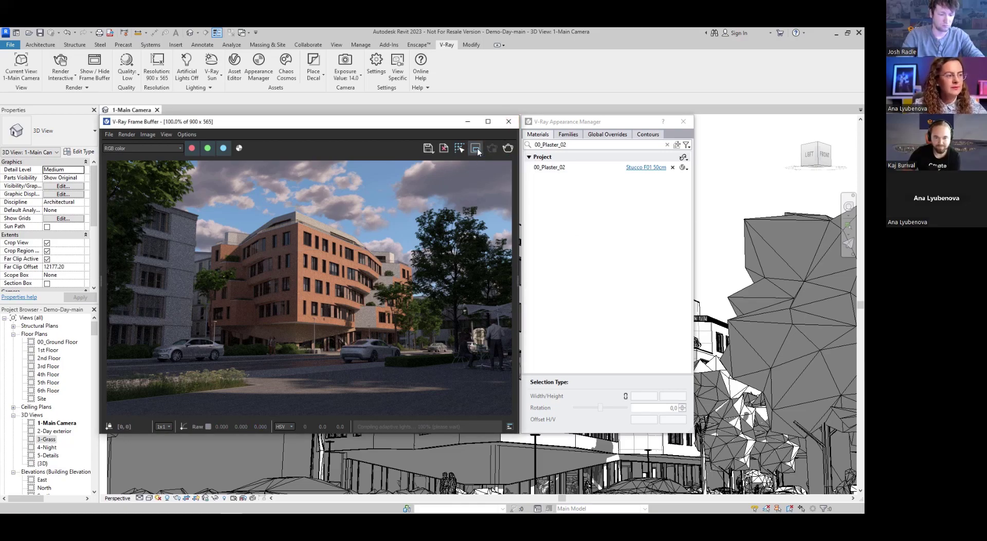
{"action": "left_click", "coordinate": [669, 147]}
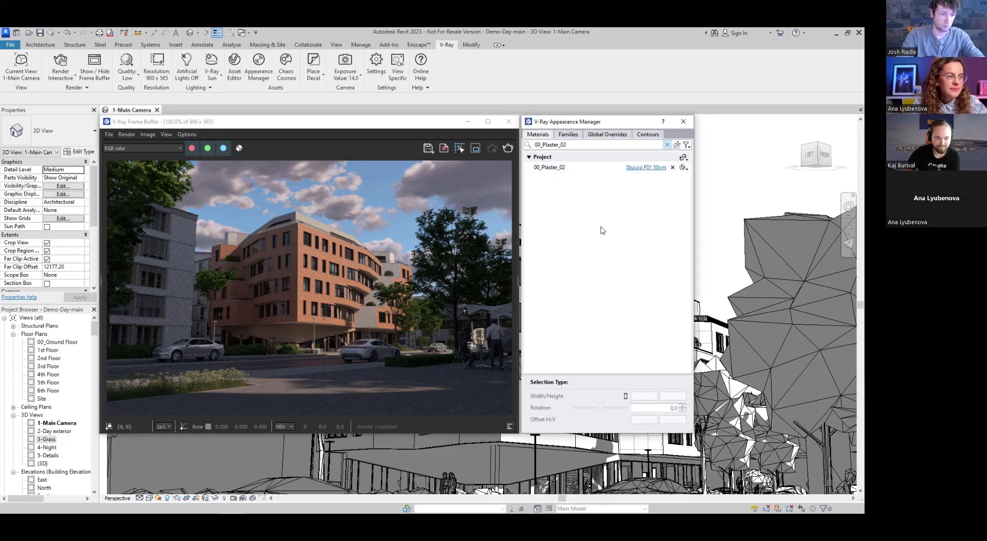
{"action": "left_click", "coordinate": [465, 122]}
- Inspect the linked Demo-Day-1-site.rvt model in the view and its own material list
{"action": "scroll", "coordinate": [316, 225], "scroll_direction": "down", "scroll_amount": 6}
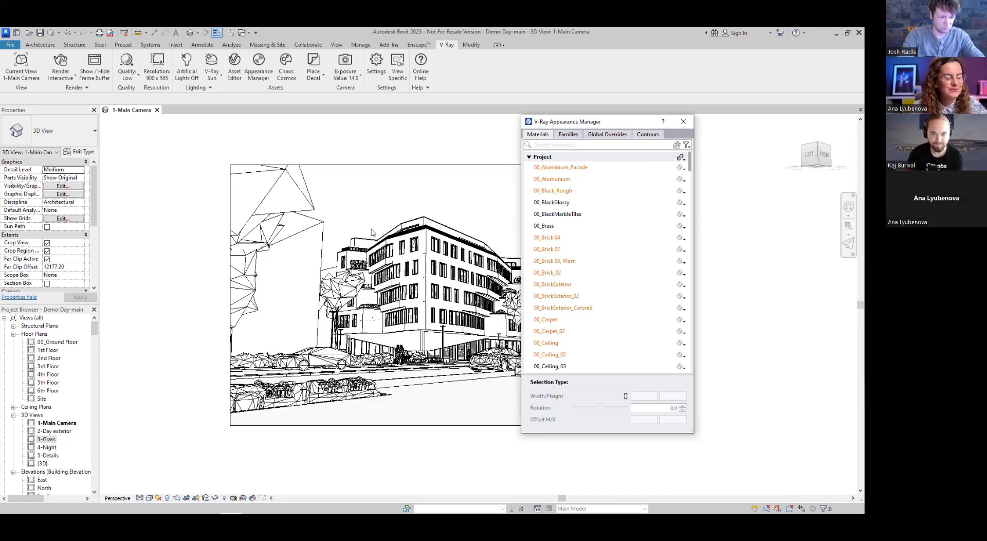
{"action": "scroll", "coordinate": [434, 264], "scroll_direction": "up", "scroll_amount": 1}
{"action": "left_click", "coordinate": [303, 231]}
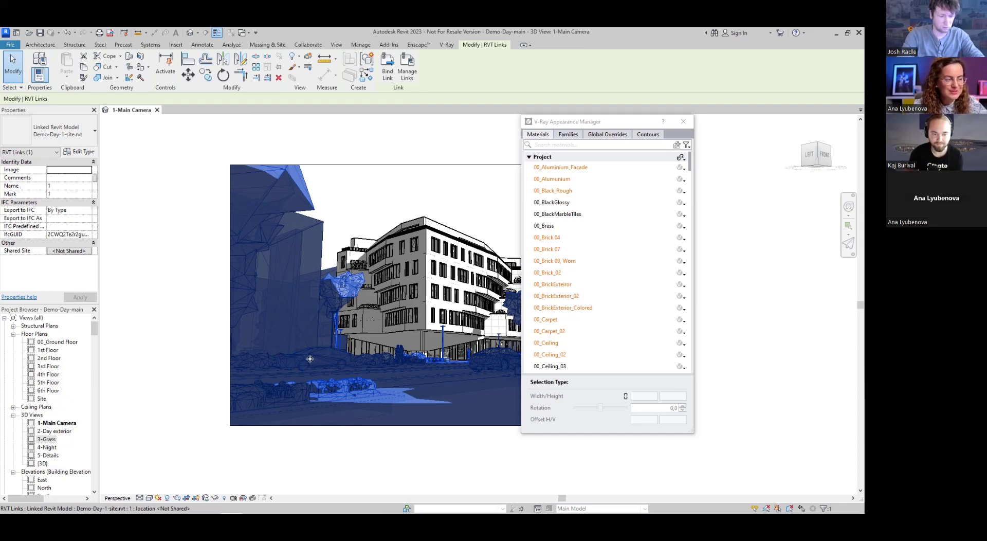
{"action": "left_click", "coordinate": [541, 159]}
{"action": "left_click", "coordinate": [541, 158]}
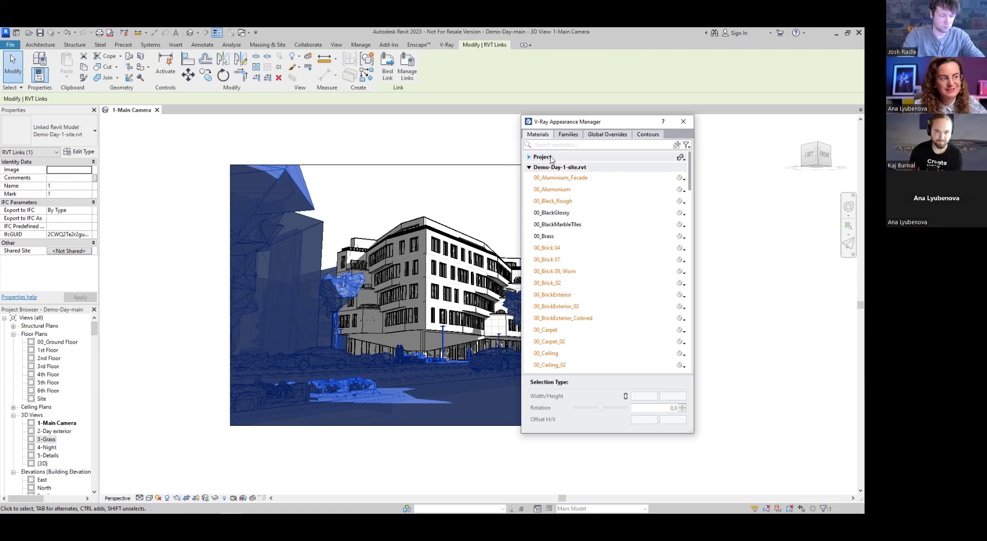
{"action": "left_click", "coordinate": [467, 196]}
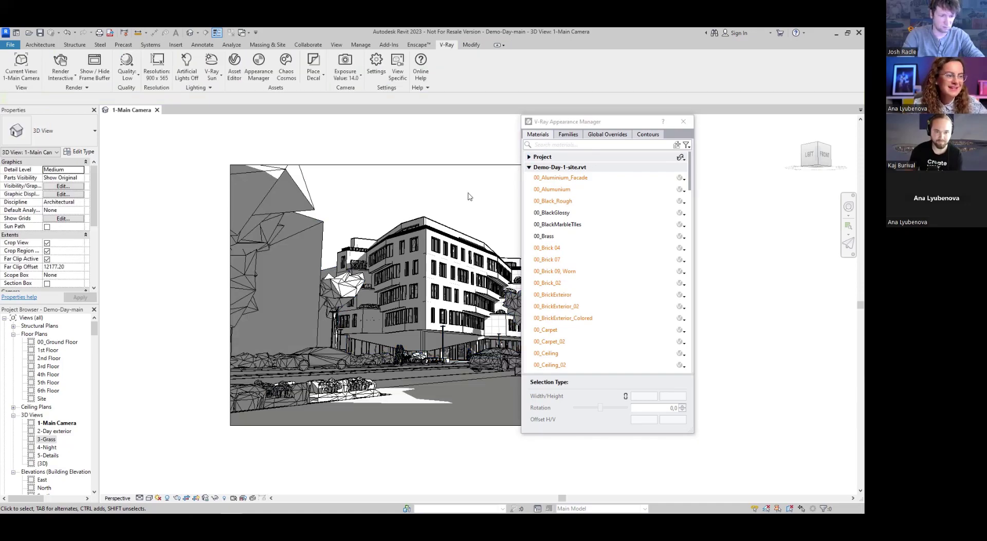
- Set the linked material replacements to View & Override and enable Merge identical
{"action": "left_click", "coordinate": [681, 157]}
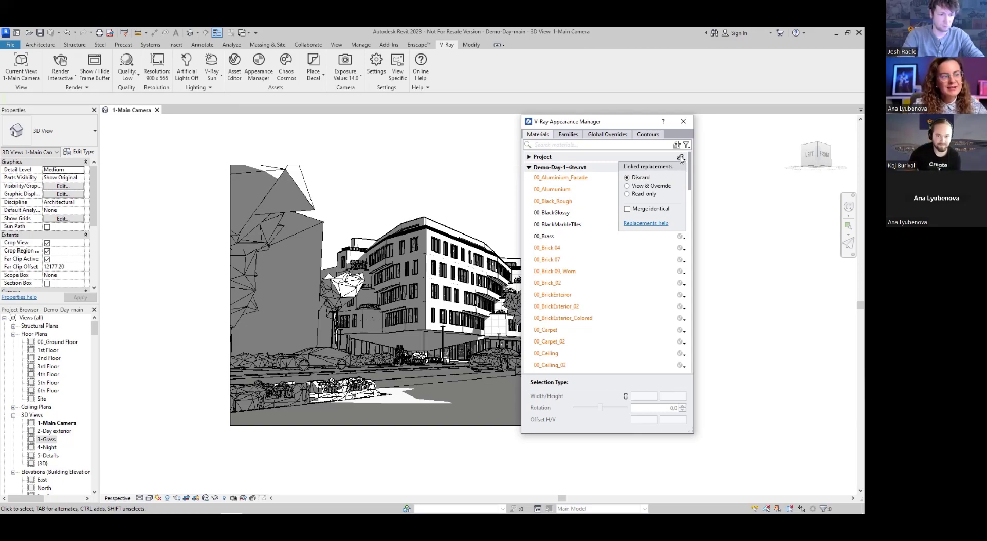
{"action": "left_click", "coordinate": [637, 186]}
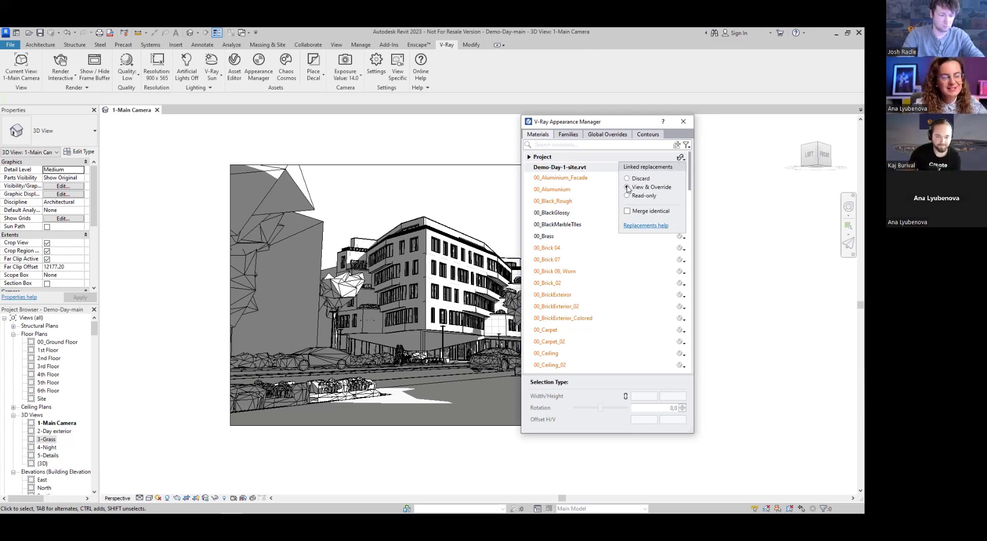
{"action": "left_click", "coordinate": [682, 158]}
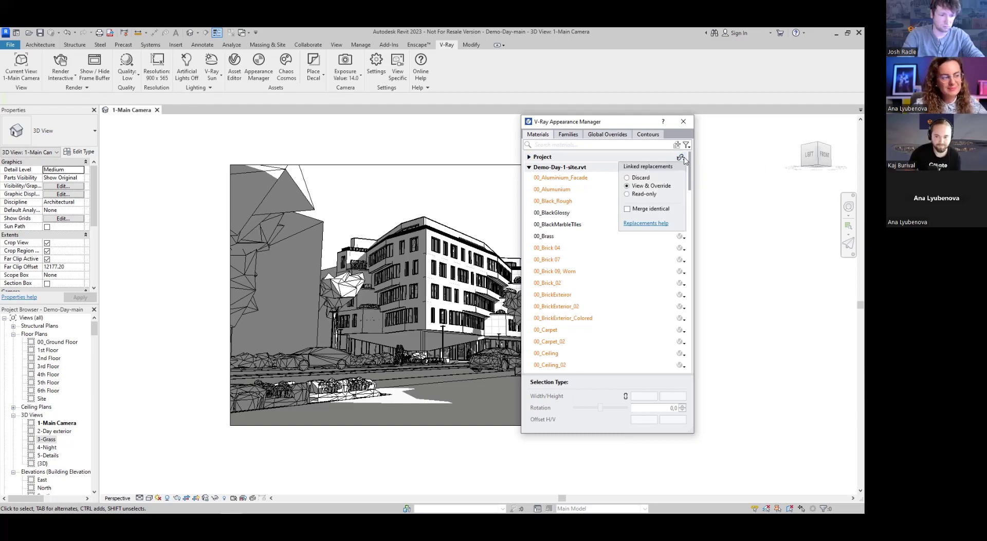
{"action": "left_click", "coordinate": [627, 209]}
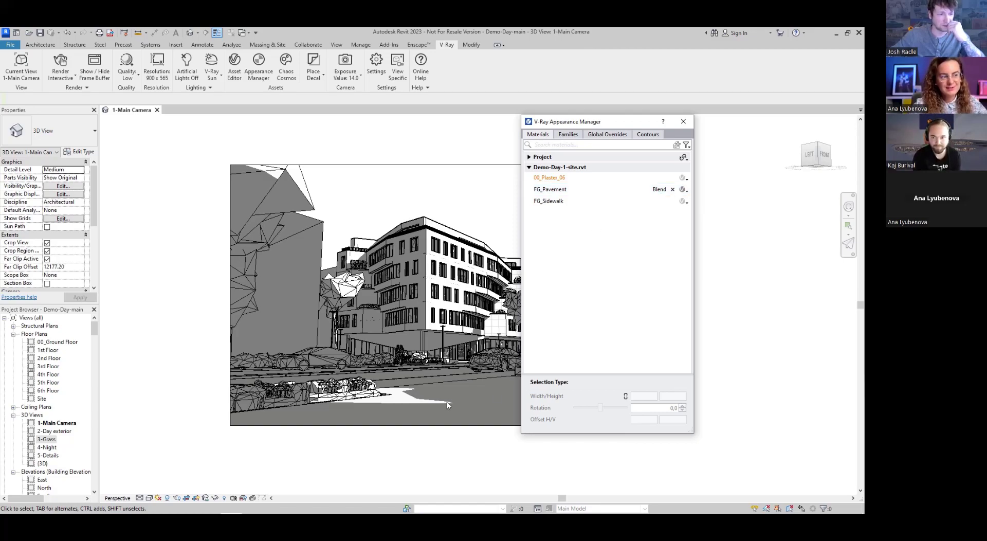
- Set the linked replacements for families to View & Override
{"action": "left_click", "coordinate": [568, 134]}
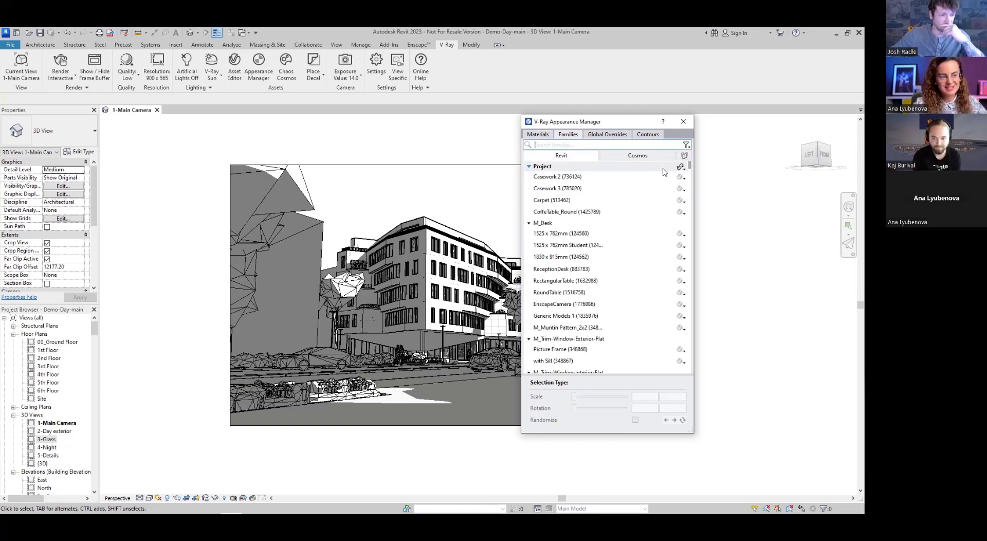
{"action": "left_click", "coordinate": [680, 167]}
{"action": "left_click", "coordinate": [627, 199]}
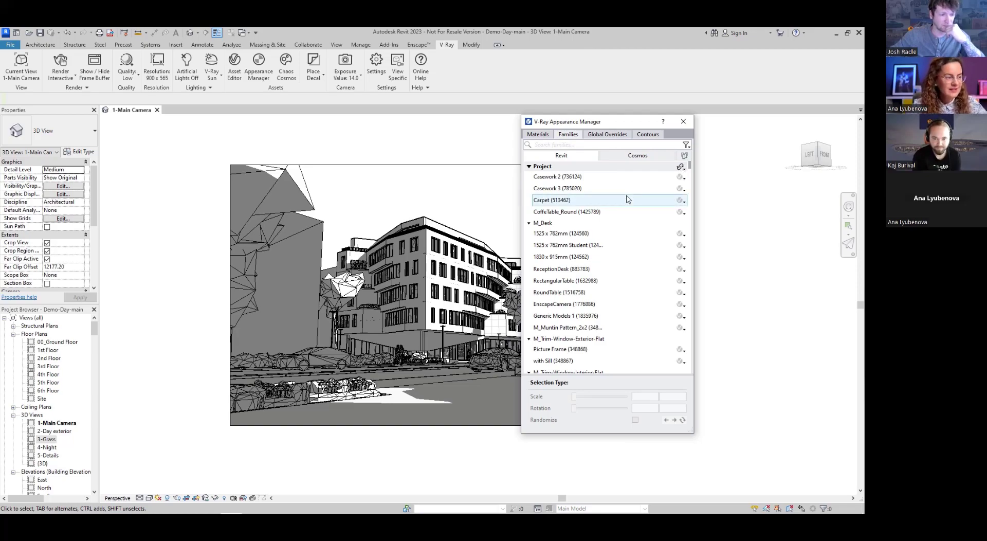
- Start interactive rendering in the V-Ray Frame Buffer and load the Main Camera.vfbl layer preset
{"action": "left_click", "coordinate": [96, 69]}
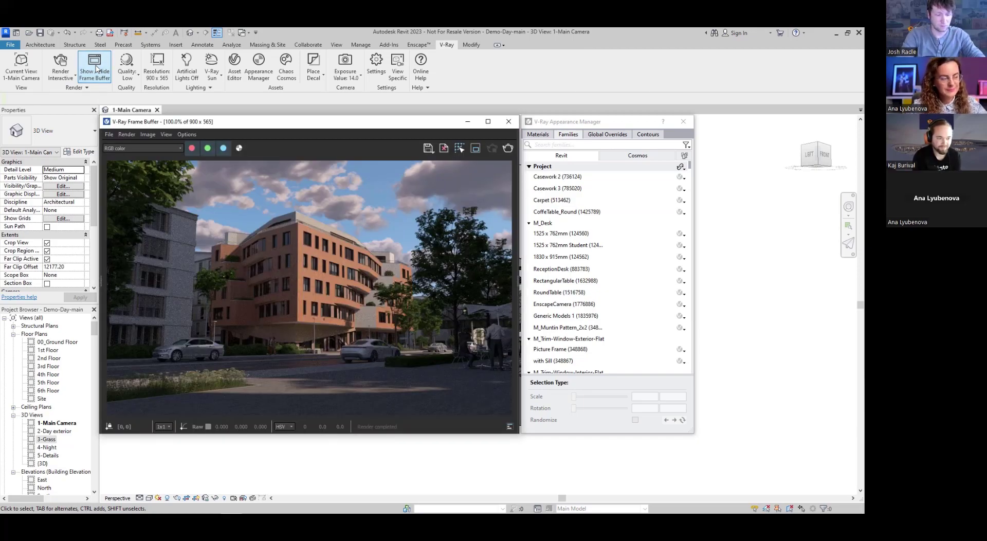
{"action": "left_click", "coordinate": [60, 64]}
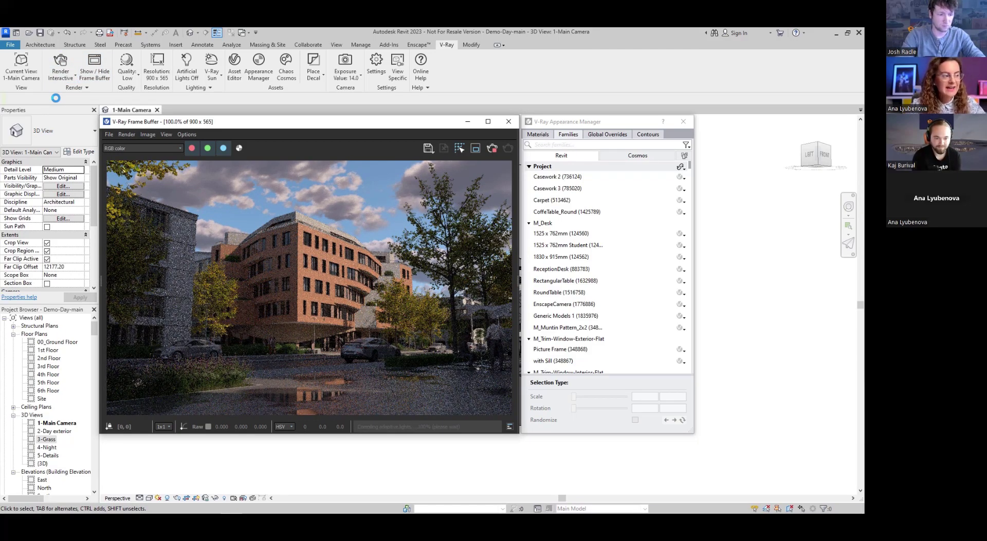
{"action": "left_click", "coordinate": [518, 281]}
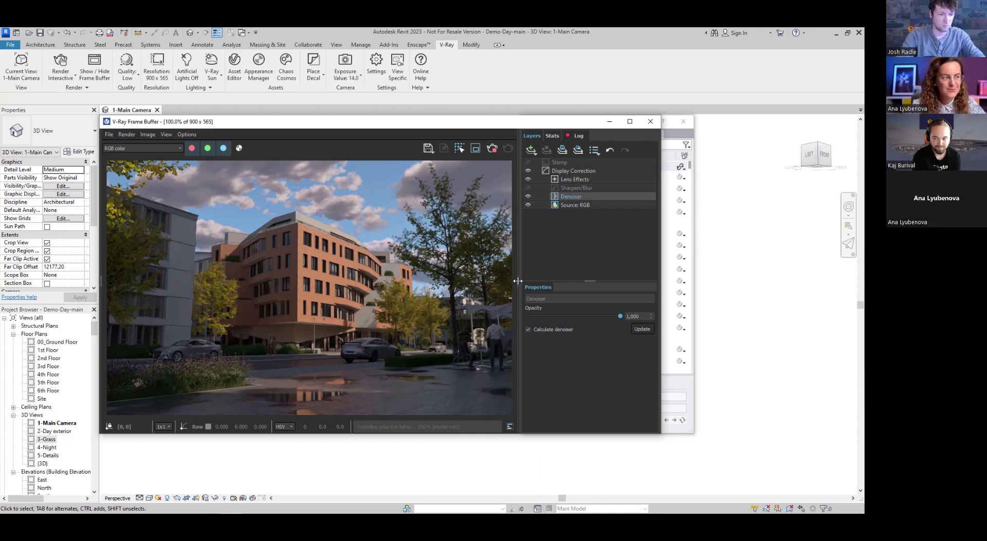
{"action": "left_click", "coordinate": [594, 150]}
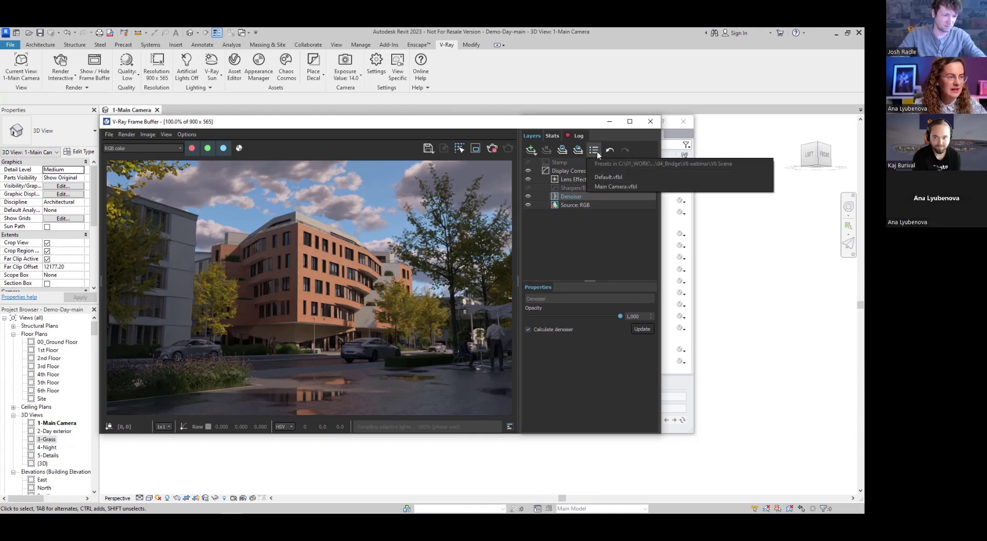
{"action": "left_click", "coordinate": [621, 187]}
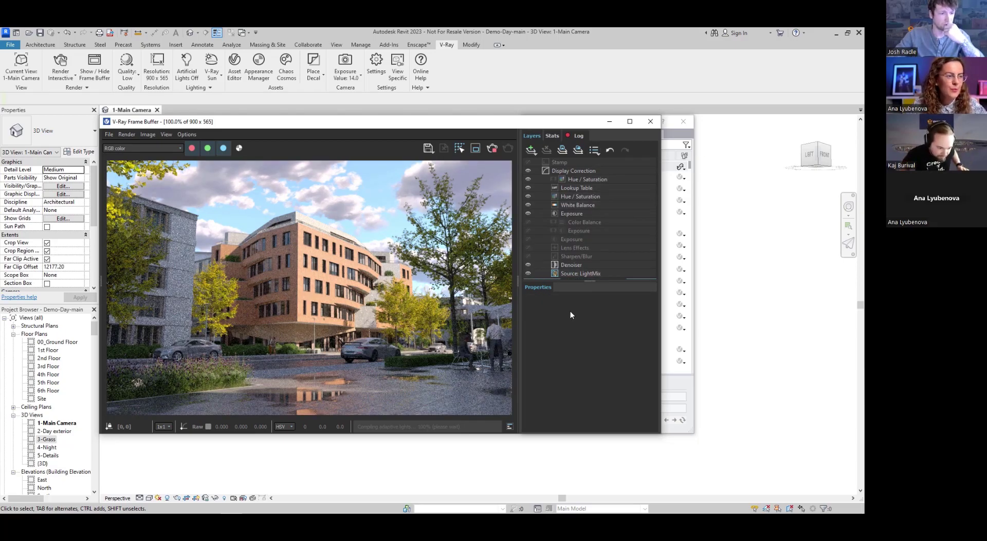
{"action": "left_click", "coordinate": [516, 280]}
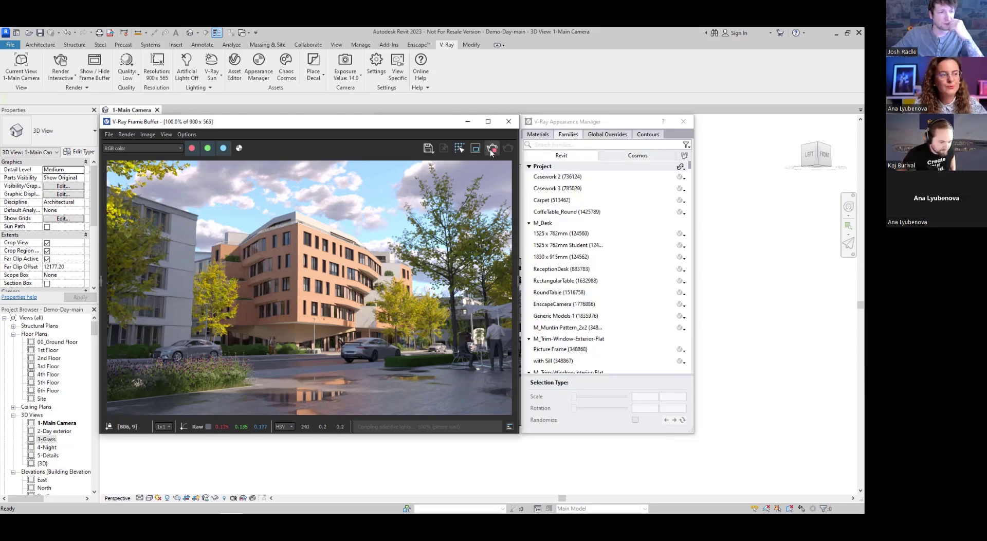
- Compare the last two renders in the frame buffer history with the A/B split, sweeping the divider across the image
{"action": "left_click_drag", "start_coordinate": [329, 124], "coordinate": [464, 124]}
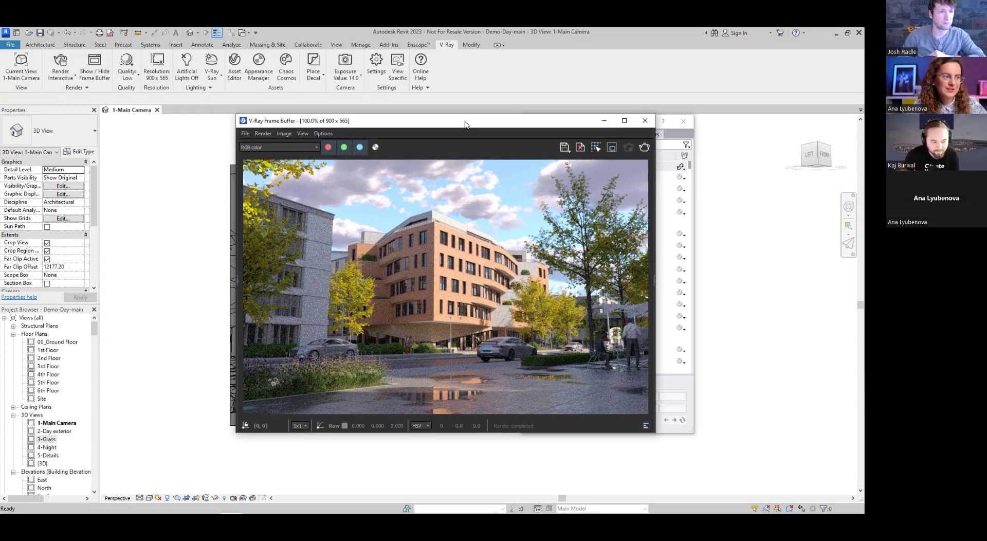
{"action": "left_click", "coordinate": [238, 279]}
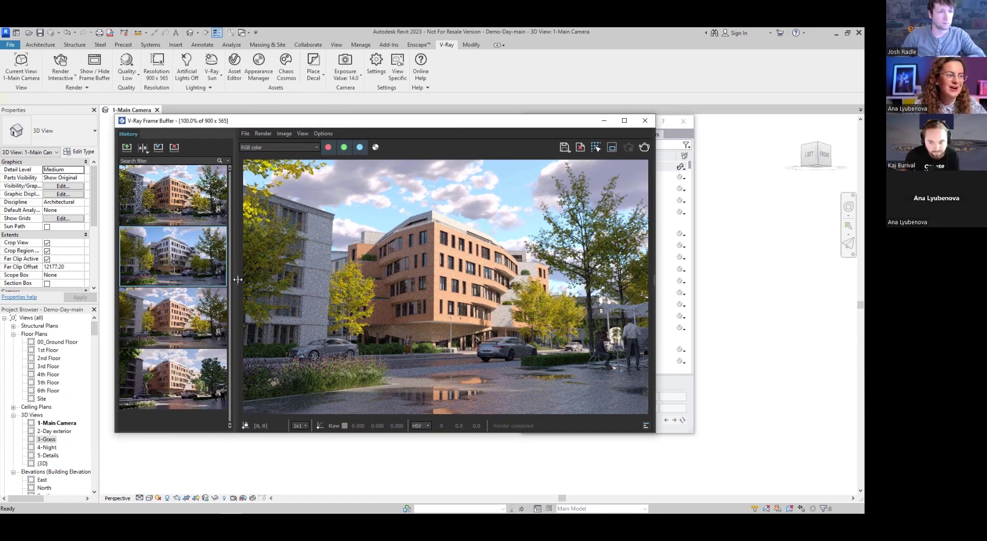
{"action": "double_click", "coordinate": [164, 387]}
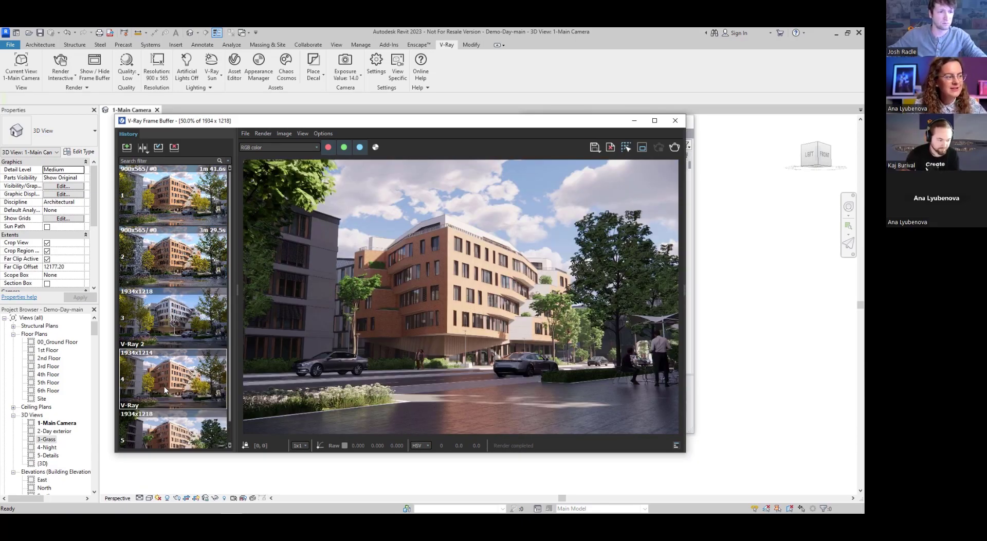
{"action": "scroll", "coordinate": [165, 386], "scroll_direction": "down", "scroll_amount": 1}
{"action": "left_click", "coordinate": [142, 147]}
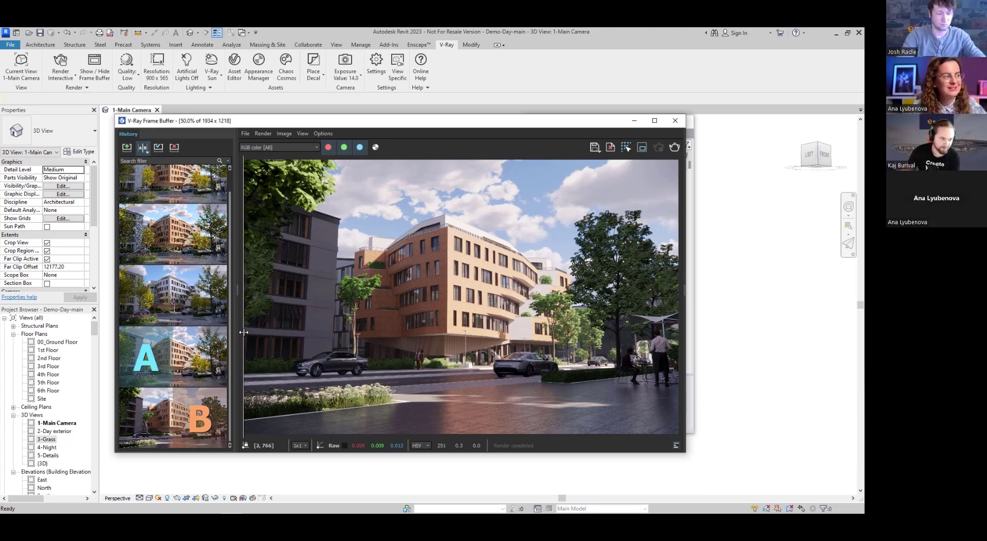
{"action": "left_click_drag", "start_coordinate": [244, 332], "coordinate": [690, 381]}
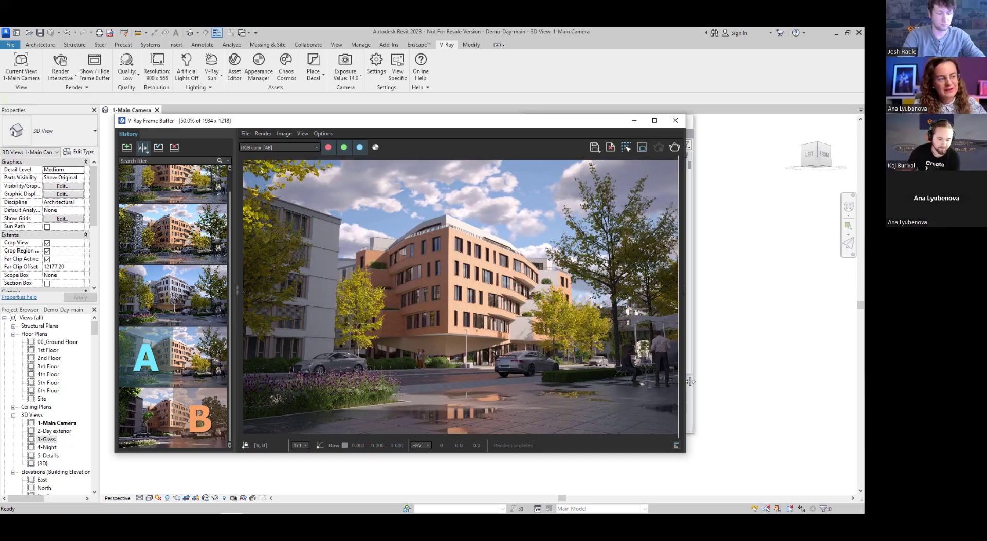
{"action": "left_click_drag", "start_coordinate": [690, 381], "coordinate": [449, 430]}
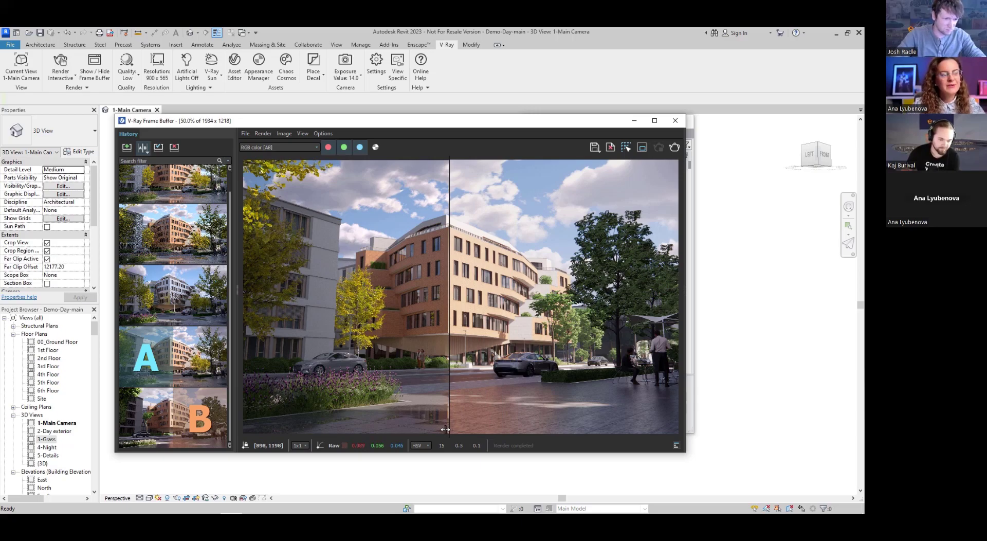
{"action": "left_click", "coordinate": [143, 147]}
- Load the V-Ray 2 render from the history and examine its facade, planting and wet pavement up close
{"action": "double_click", "coordinate": [170, 296]}
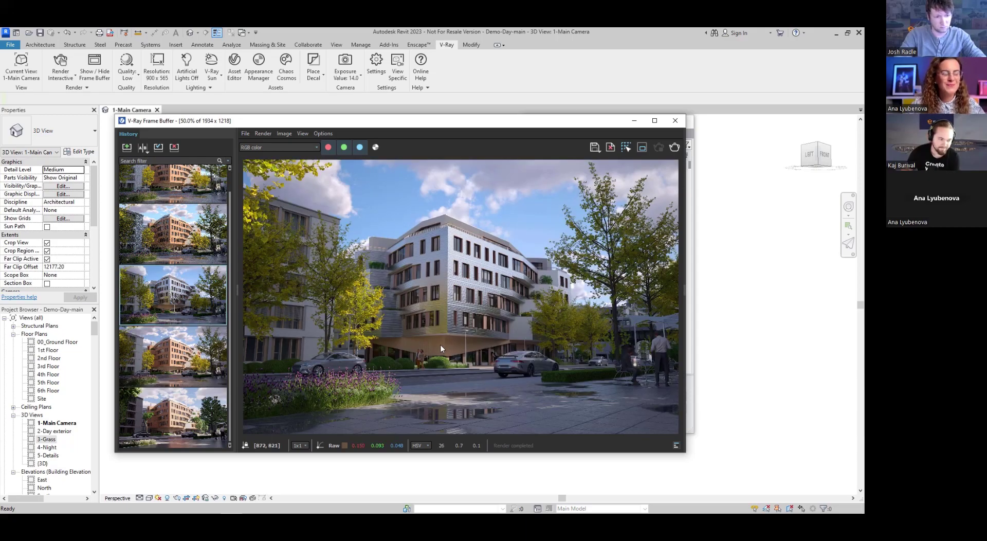
{"action": "double_click", "coordinate": [407, 355]}
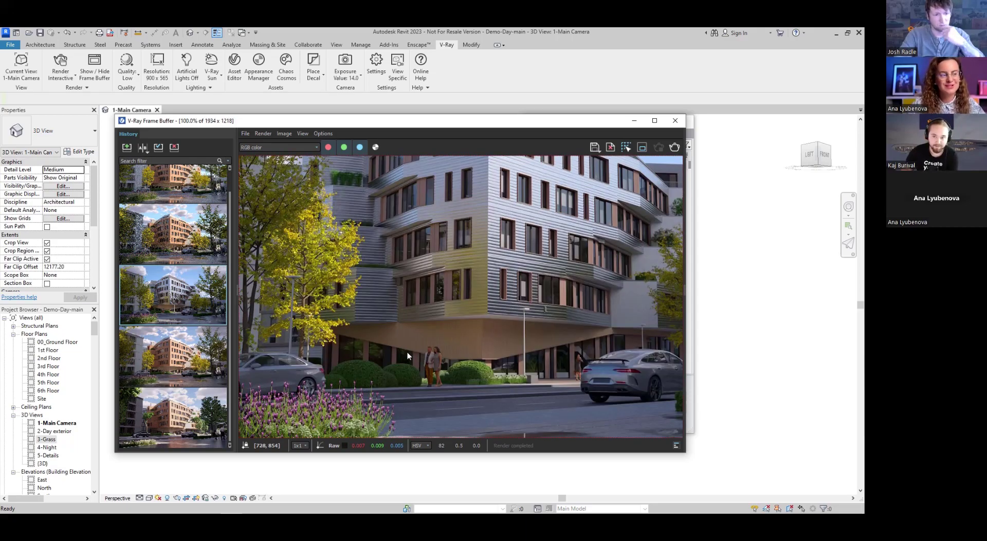
{"action": "left_click_drag", "start_coordinate": [443, 332], "coordinate": [494, 247]}
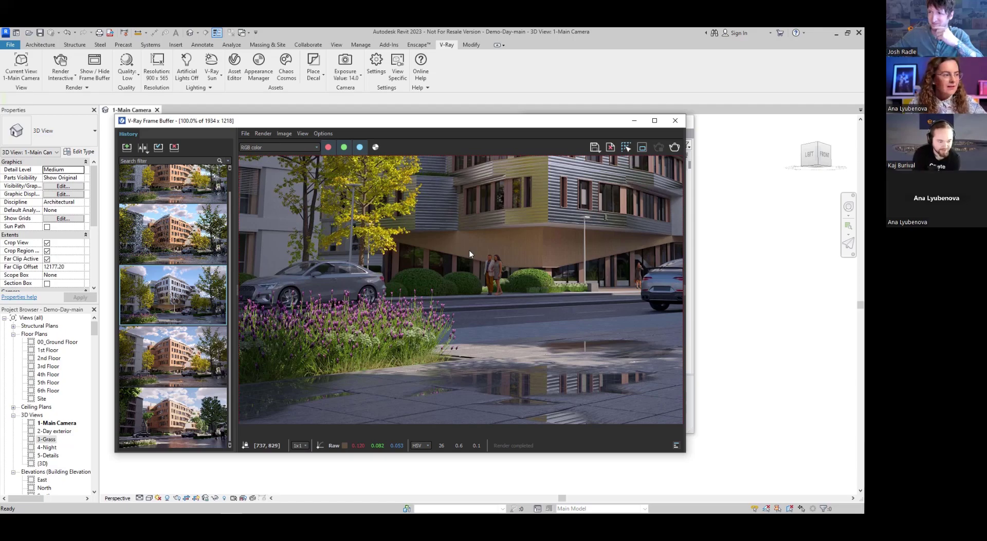
{"action": "scroll", "coordinate": [469, 249], "scroll_direction": "down", "scroll_amount": 3}
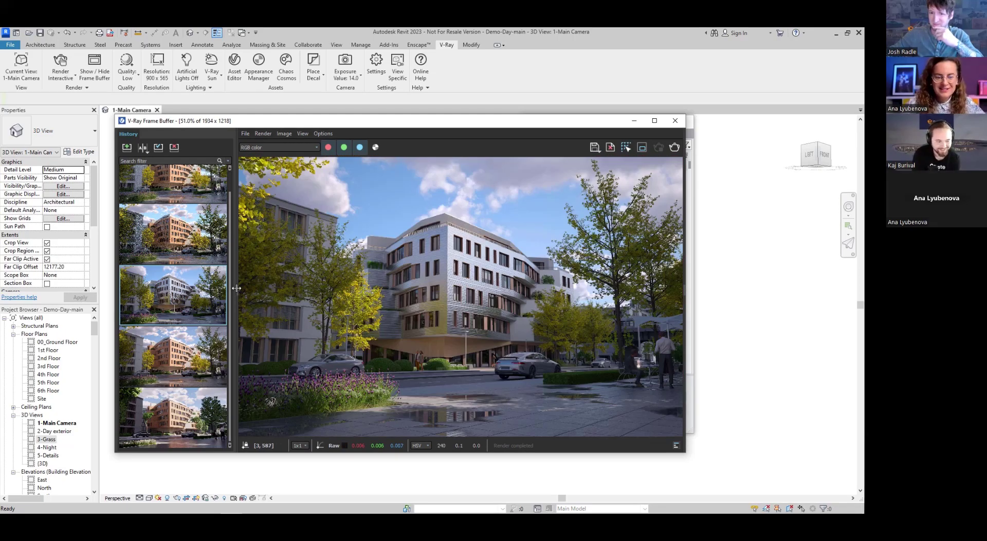
- Restart interactive rendering and limit it to a render region over the foreground pavement
{"action": "left_click_drag", "start_coordinate": [515, 122], "coordinate": [298, 125]}
{"action": "left_click", "coordinate": [61, 67]}
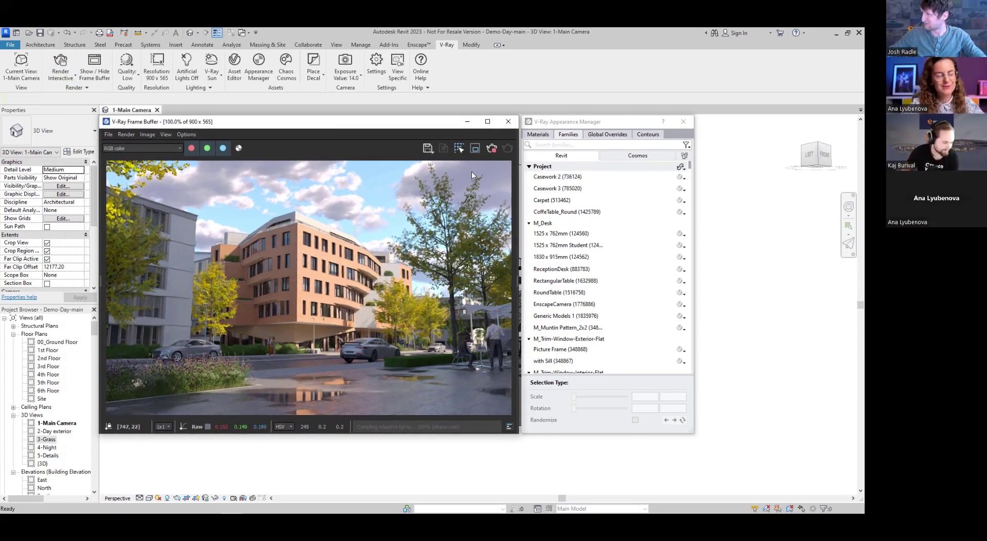
{"action": "left_click", "coordinate": [475, 148]}
{"action": "left_click_drag", "start_coordinate": [117, 373], "coordinate": [522, 440]}
{"action": "left_click_drag", "start_coordinate": [327, 377], "coordinate": [334, 368]}
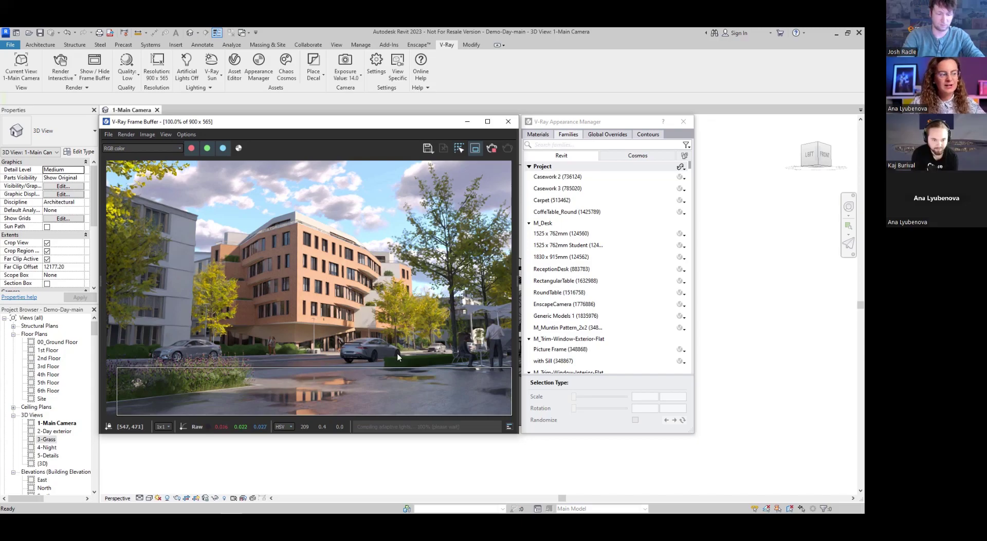
- Assign the Blend material from the Asset Editor to FG_Pavement in the linked Demo-Day-1-site.rvt materials
{"action": "left_click", "coordinate": [542, 134]}
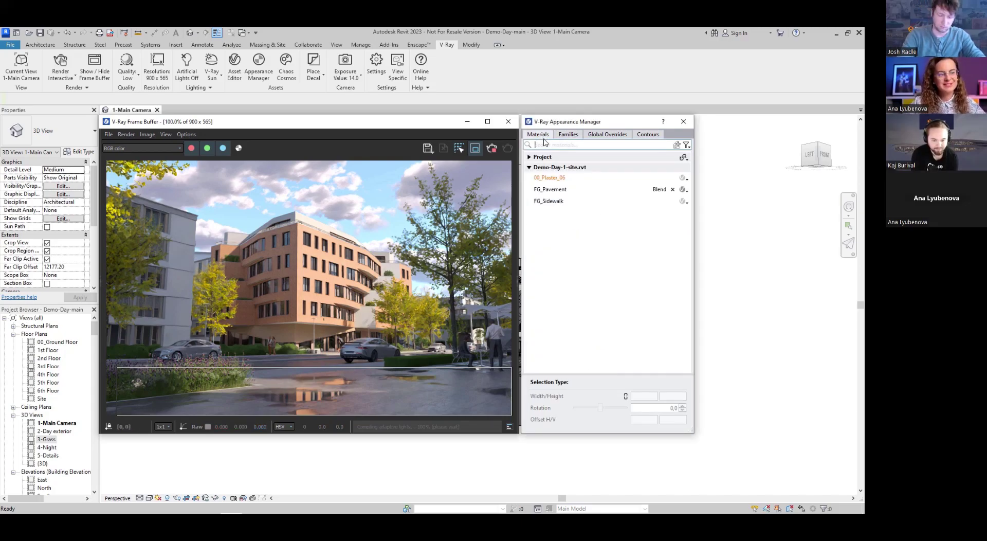
{"action": "left_click", "coordinate": [626, 191]}
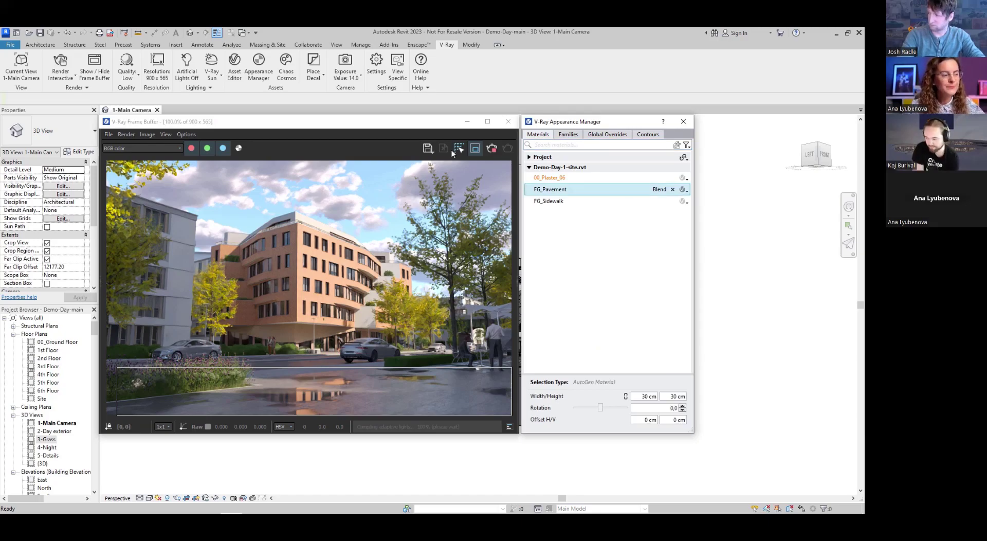
{"action": "left_click", "coordinate": [234, 67]}
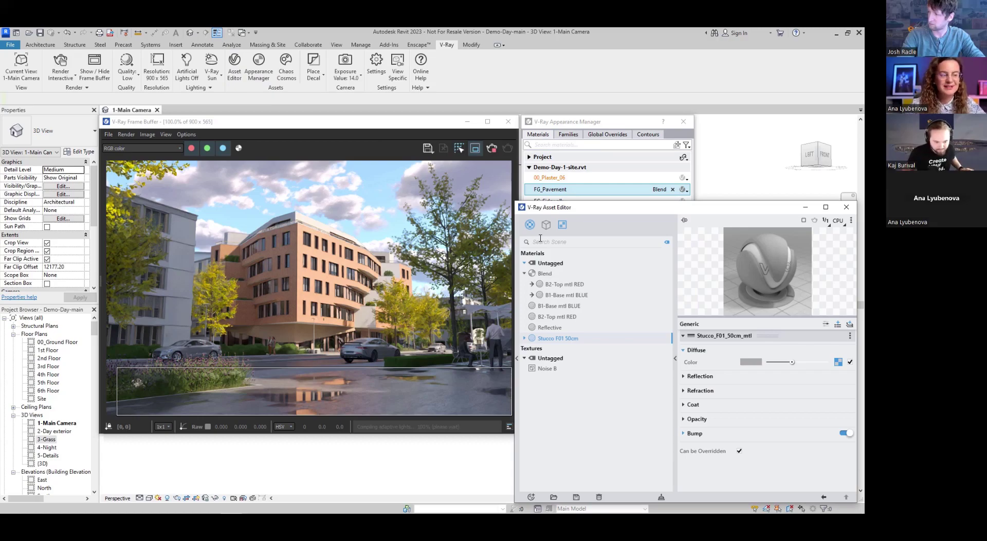
{"action": "left_click", "coordinate": [530, 225]}
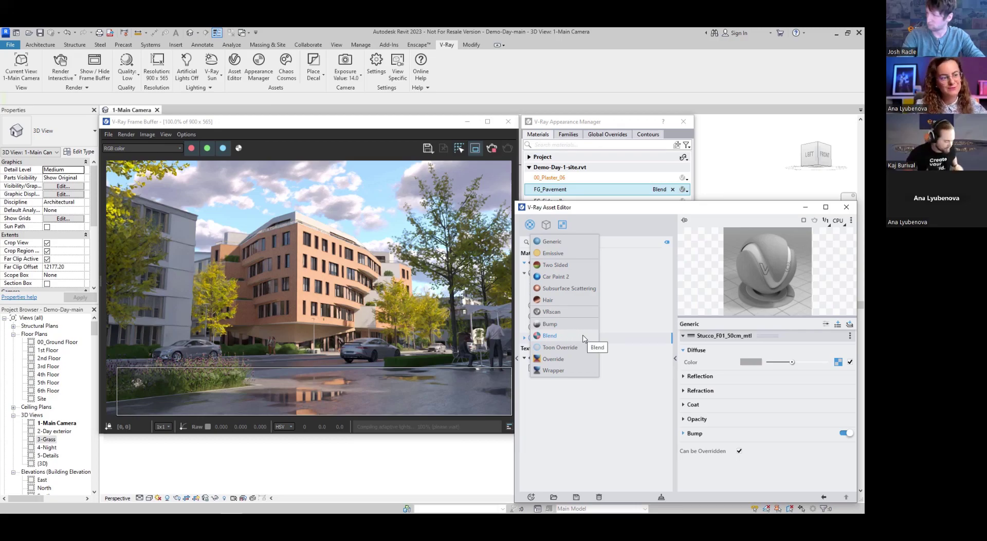
{"action": "left_click", "coordinate": [612, 353]}
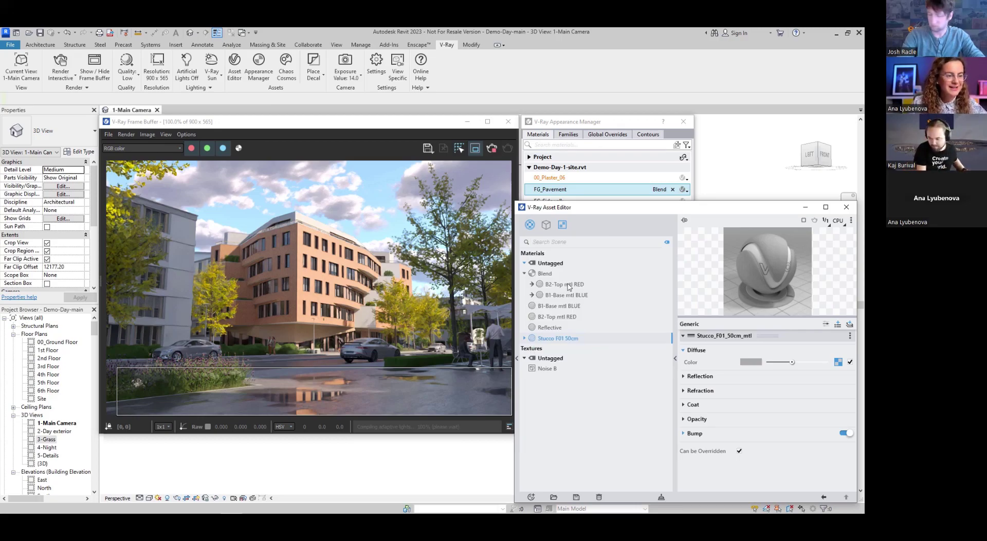
{"action": "left_click", "coordinate": [545, 274]}
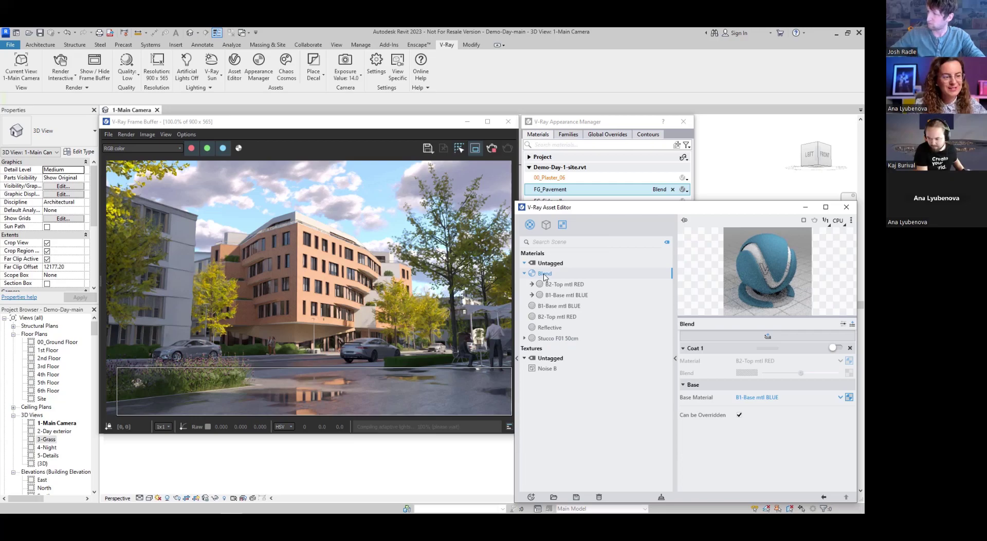
{"action": "left_click_drag", "start_coordinate": [565, 269], "coordinate": [628, 195]}
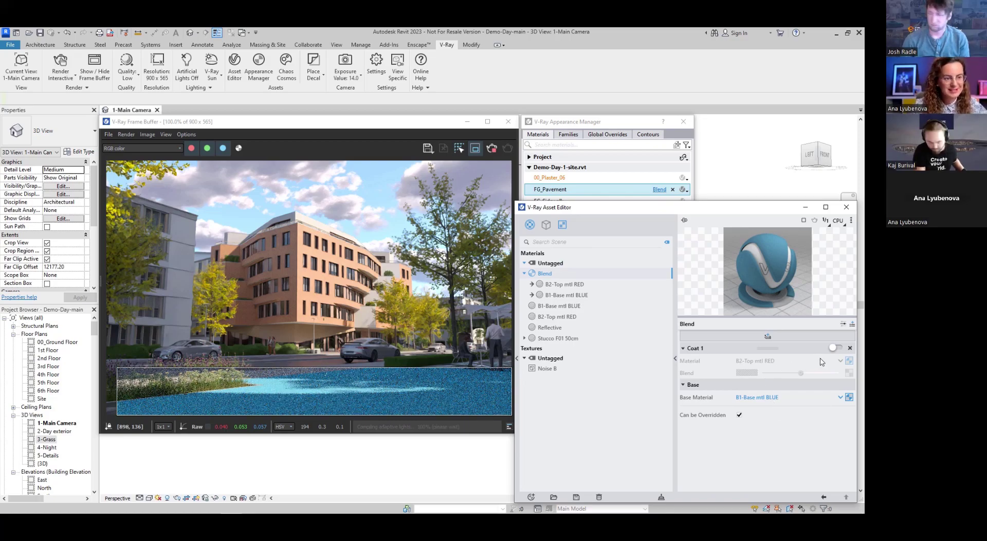
- Enable Coat 1 of the Blend material and paste the Noise B texture as a copy into its blend amount
{"action": "left_click", "coordinate": [835, 348]}
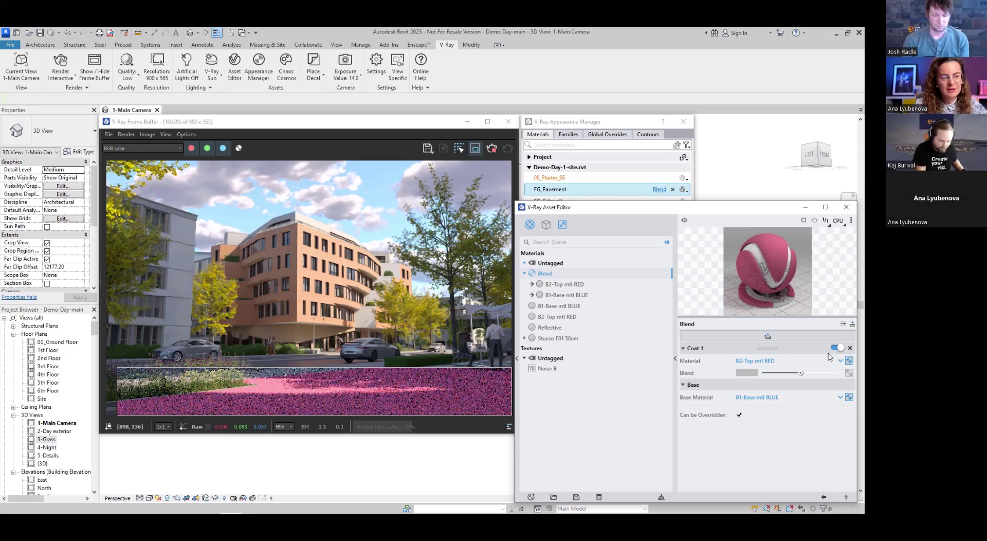
{"action": "left_click", "coordinate": [849, 373]}
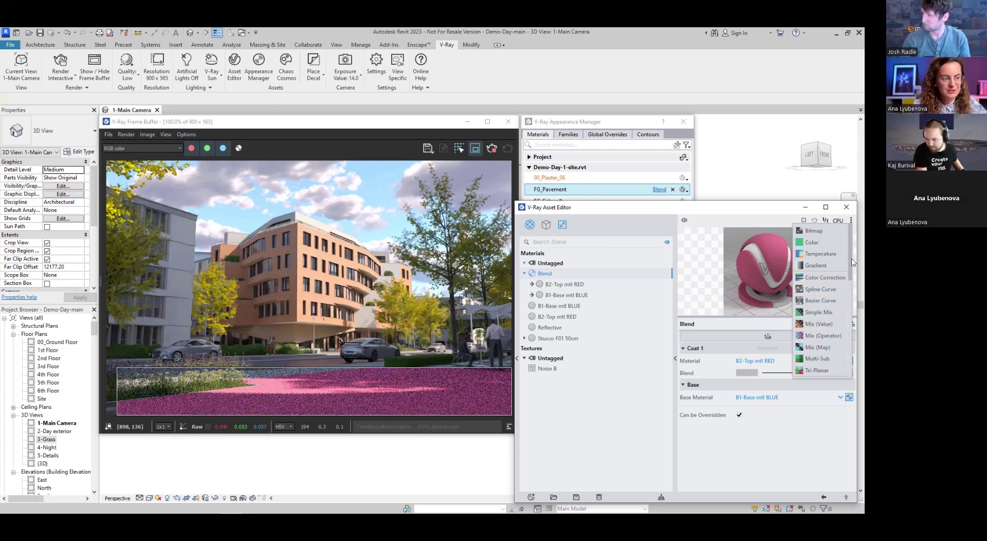
{"action": "left_click_drag", "start_coordinate": [851, 276], "coordinate": [851, 311]}
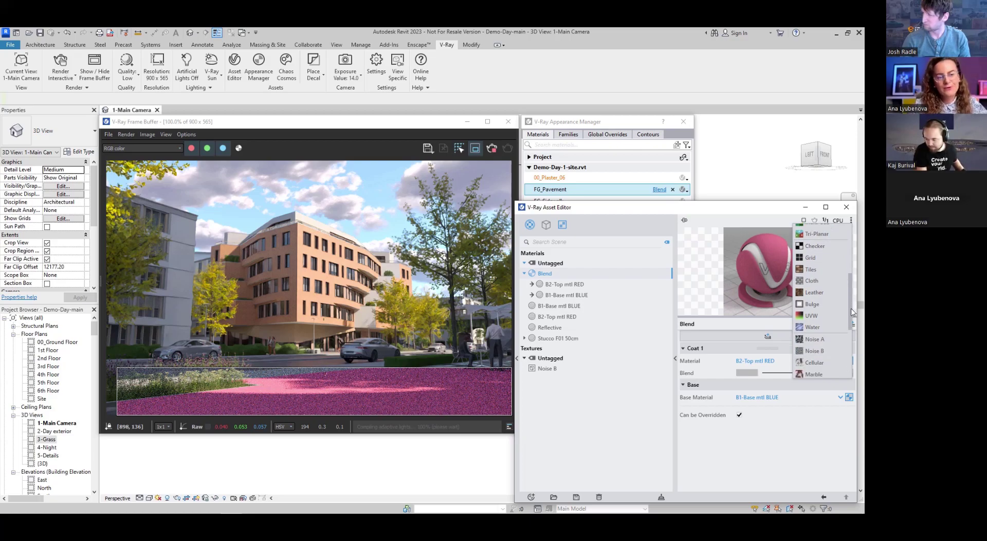
{"action": "left_click", "coordinate": [572, 382]}
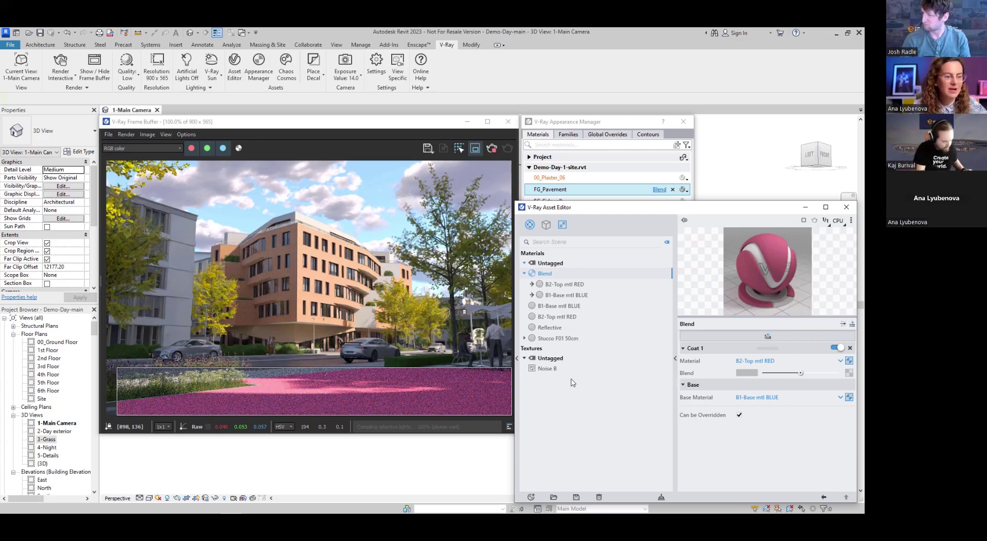
{"action": "left_click_drag", "start_coordinate": [545, 372], "coordinate": [850, 379]}
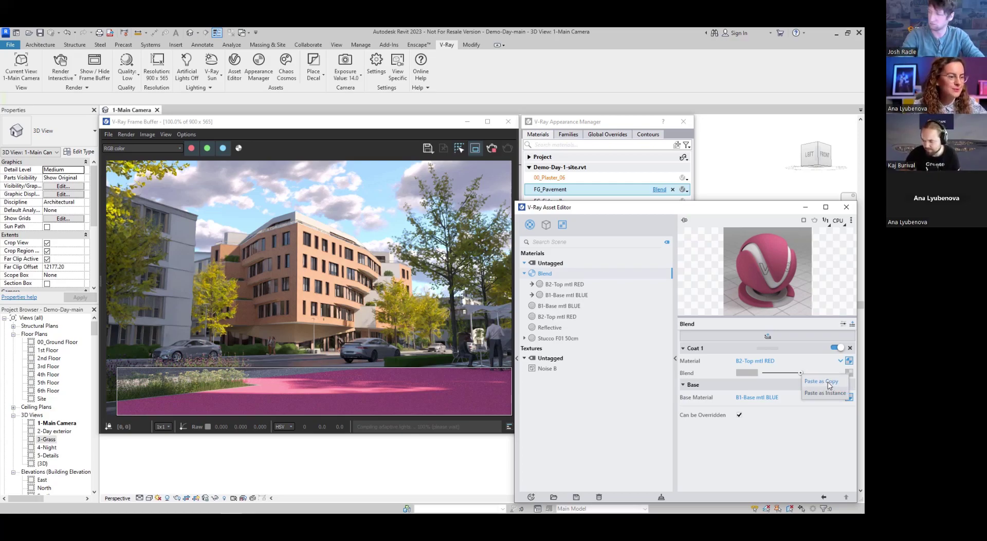
{"action": "left_click", "coordinate": [829, 382]}
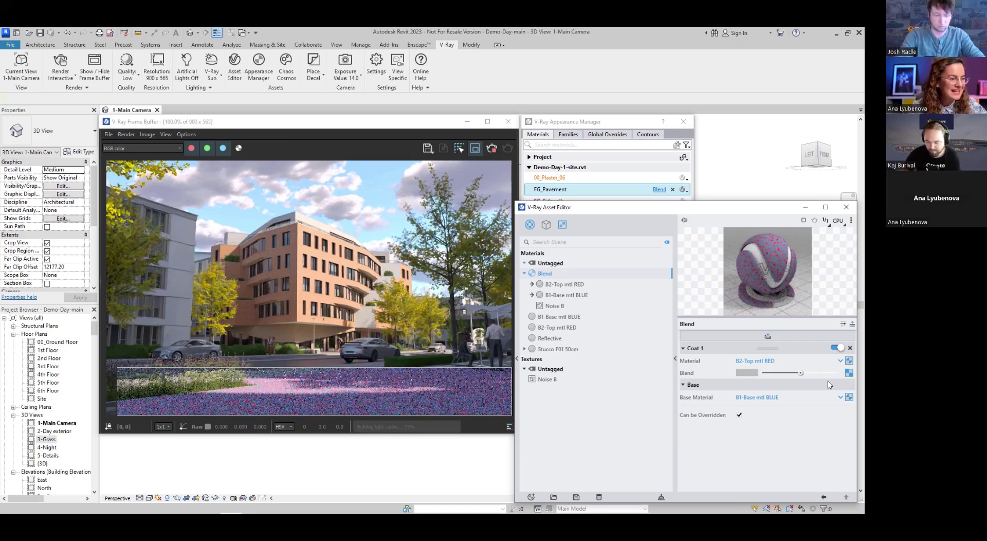
- In the Blend's Noise B texture, set the size to 6 and the phase to 1.35
{"action": "left_click", "coordinate": [848, 372]}
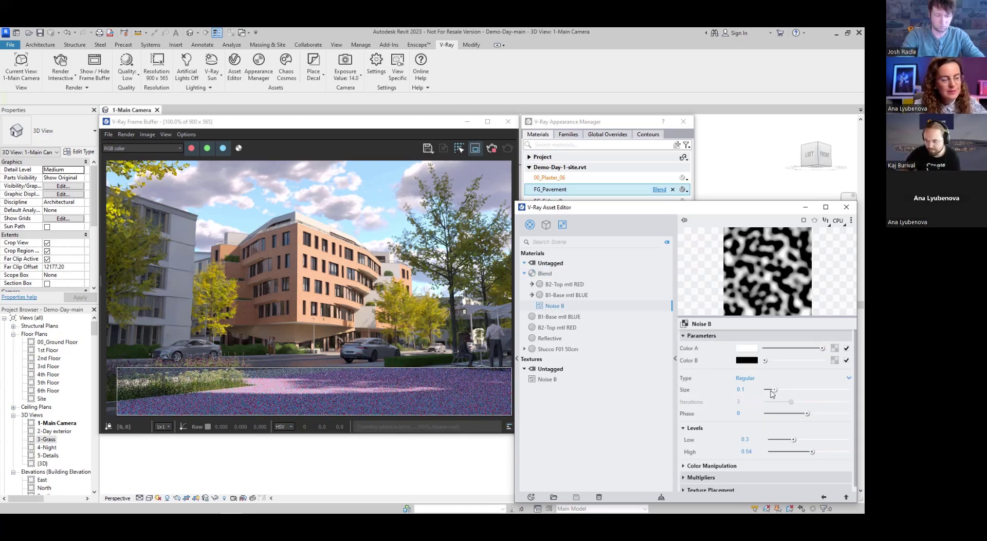
{"action": "left_click_drag", "start_coordinate": [782, 392], "coordinate": [859, 395]}
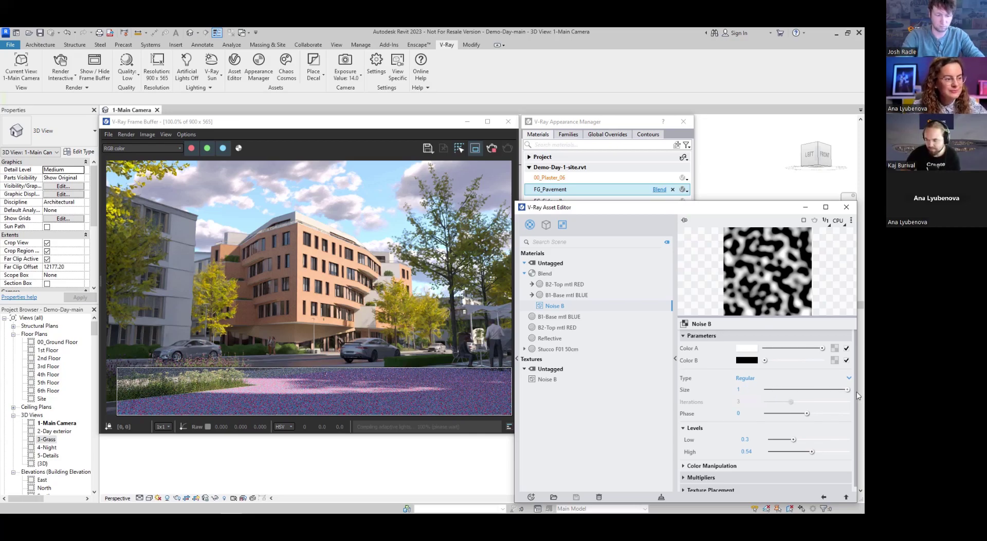
{"action": "left_click_drag", "start_coordinate": [737, 392], "coordinate": [725, 394]}
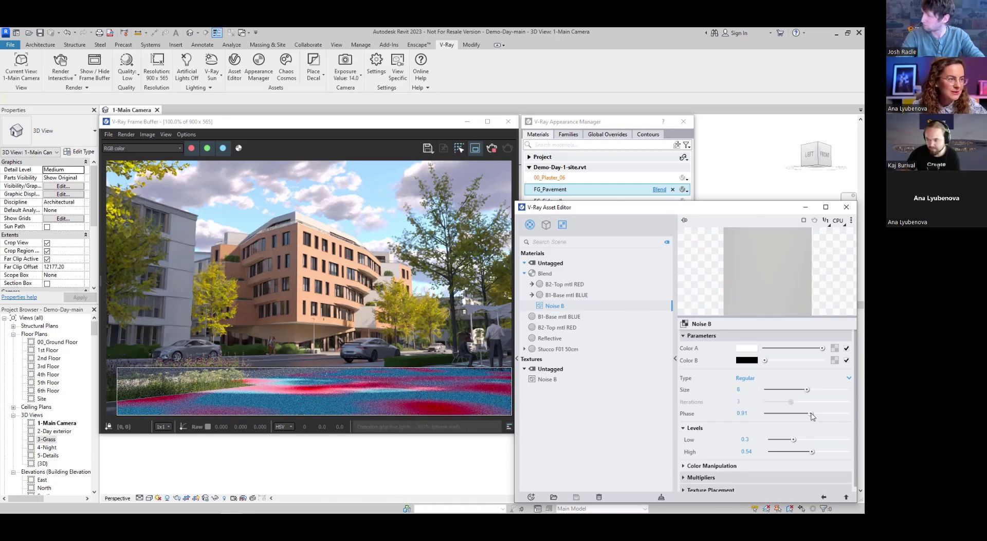
{"action": "left_click_drag", "start_coordinate": [811, 416], "coordinate": [813, 414]}
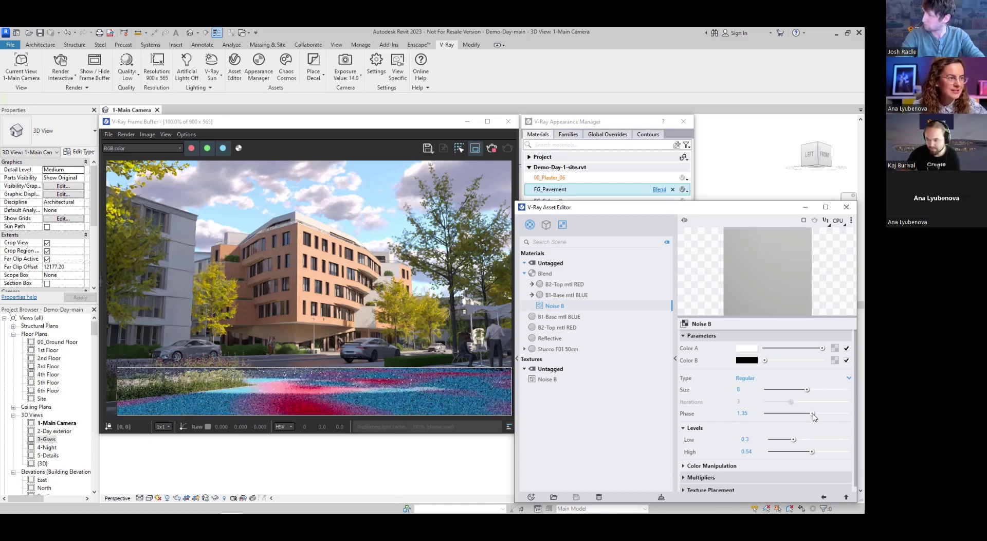
- Filter the Appearance Manager for "pavement" and turn the project's auto-generated 00_Pavement material into an editable V-Ray material
{"action": "left_click", "coordinate": [614, 123]}
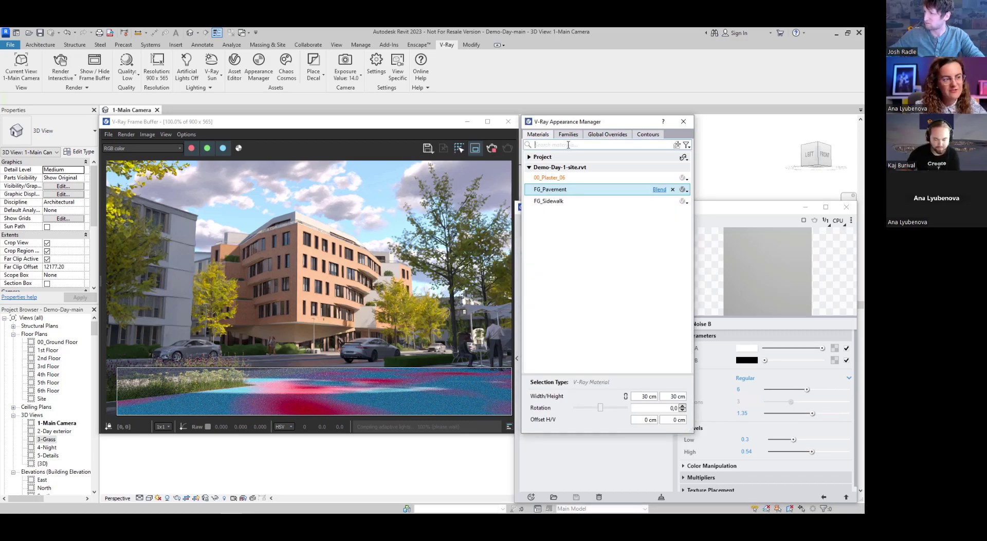
{"action": "type", "text": "pavement"}
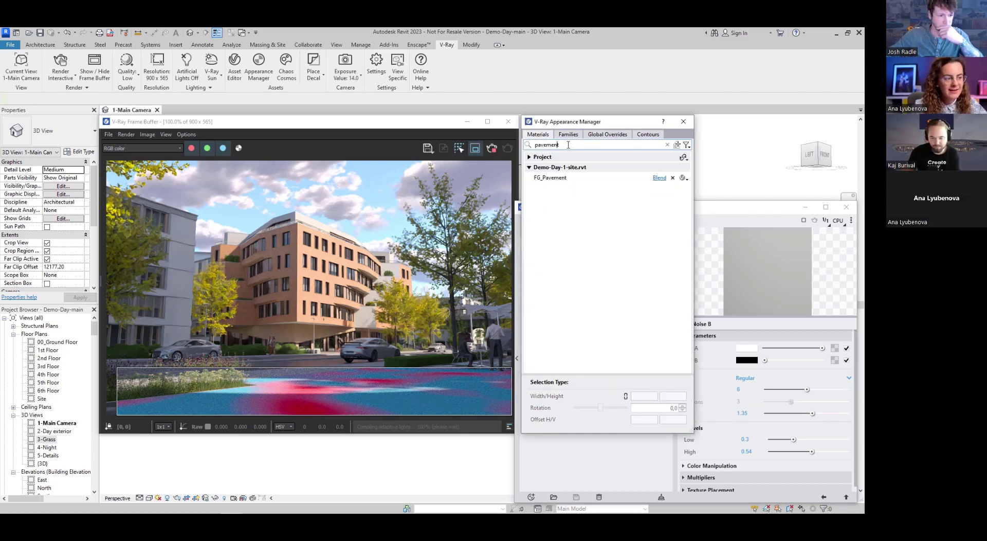
{"action": "left_click", "coordinate": [540, 157]}
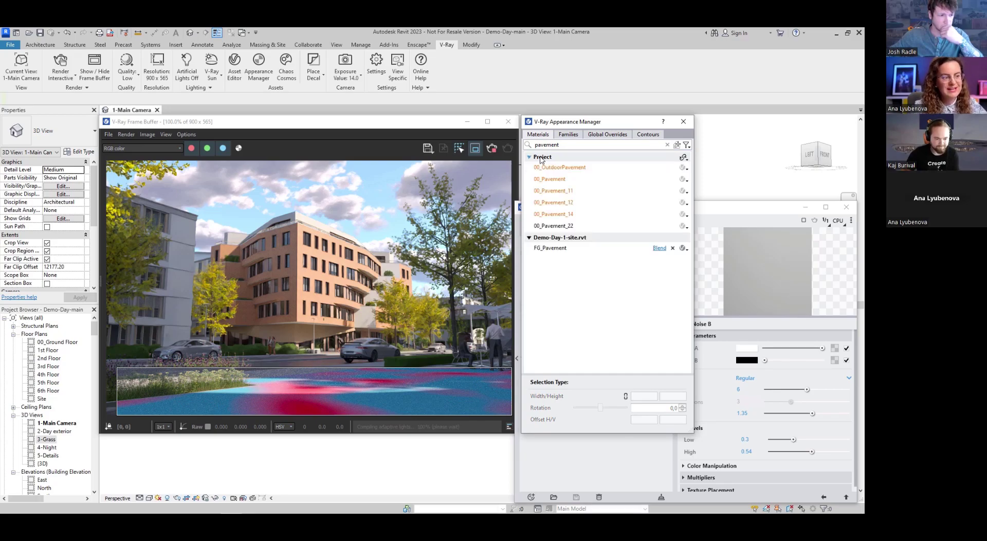
{"action": "left_click", "coordinate": [557, 180]}
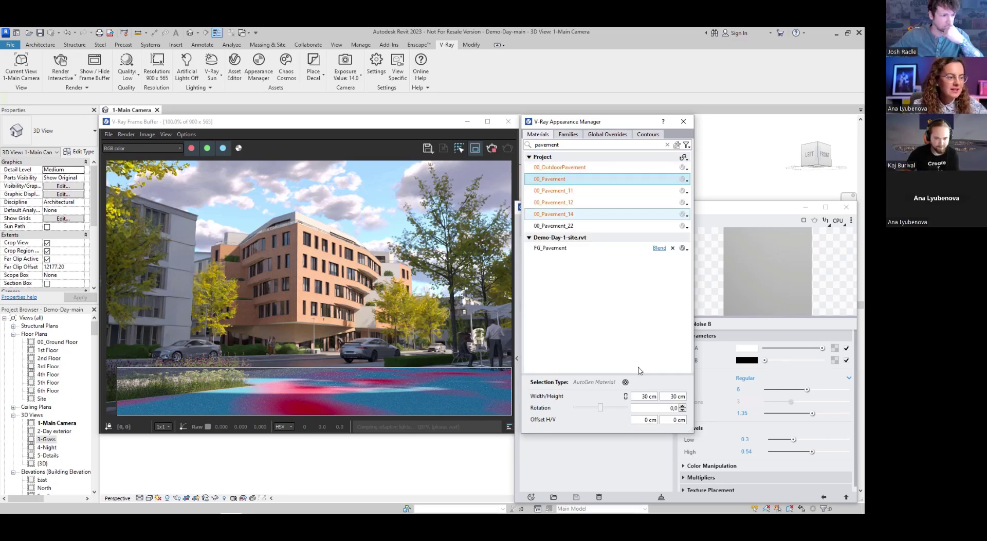
{"action": "left_click", "coordinate": [625, 382]}
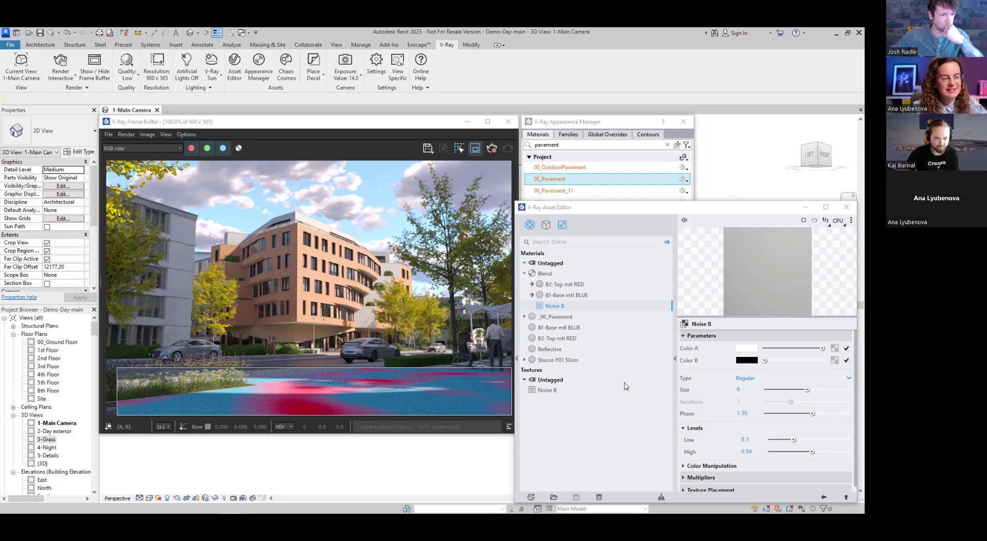
- Rebuild the Blend material's layers with _00_Pavement as base, an empty Coat 1 above it and Reflective as Coat 2
{"action": "left_click", "coordinate": [545, 273]}
{"action": "left_click_drag", "start_coordinate": [555, 319], "coordinate": [762, 401]}
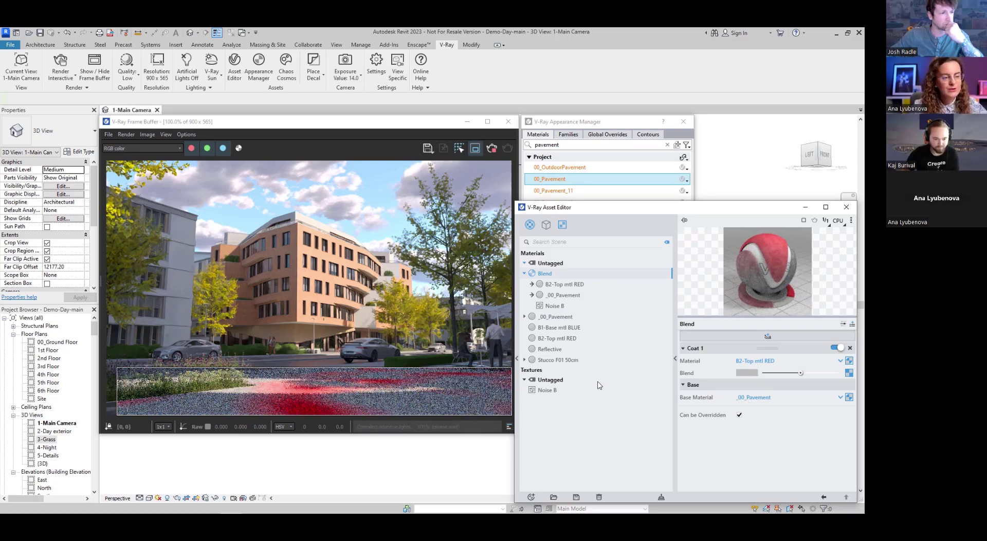
{"action": "left_click_drag", "start_coordinate": [547, 349], "coordinate": [743, 363]}
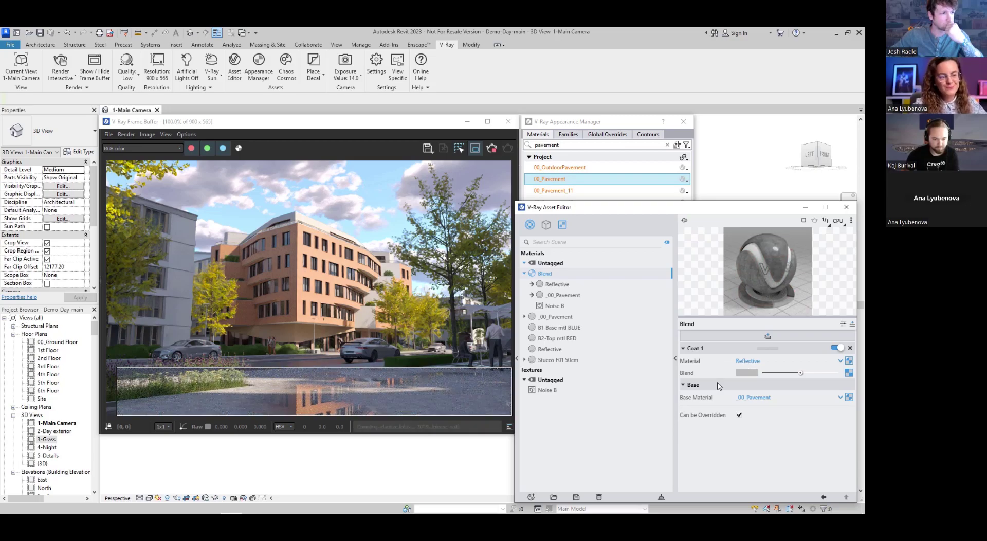
{"action": "left_click", "coordinate": [768, 335]}
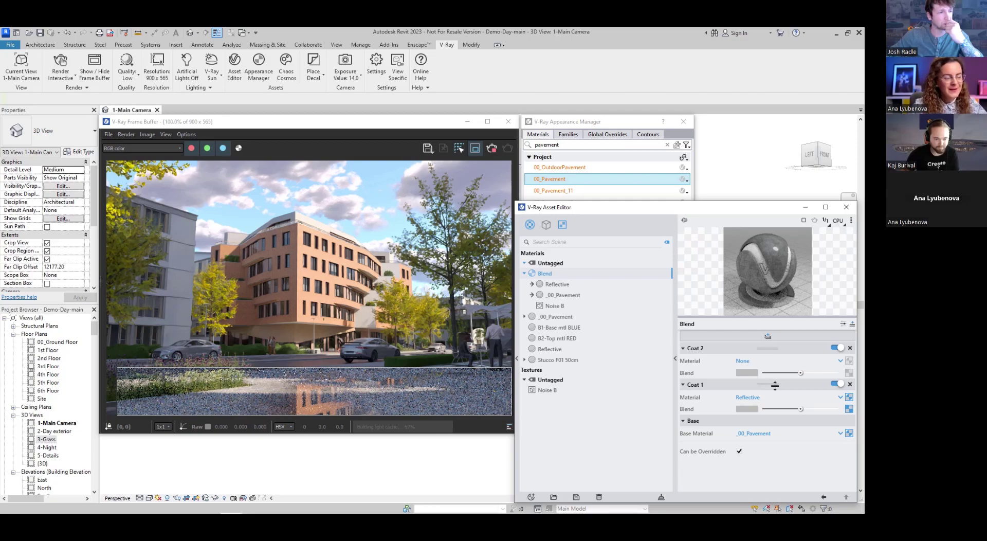
{"action": "left_click_drag", "start_coordinate": [766, 347], "coordinate": [766, 384]}
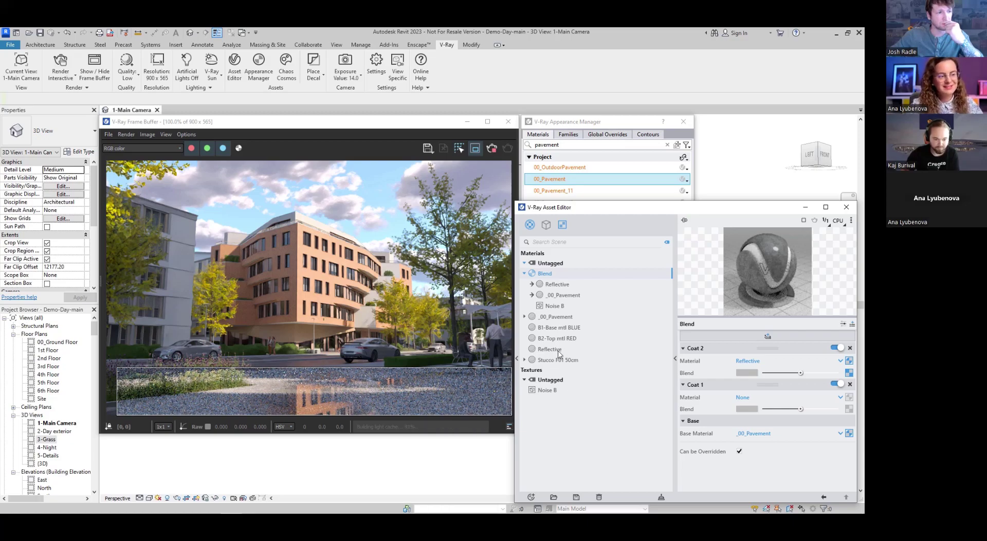
- Duplicate the _00_Pavement material and give the copy a dark grey diffuse color with its diffuse texture disabled
{"action": "left_click", "coordinate": [560, 318]}
{"action": "right_click", "coordinate": [561, 319]}
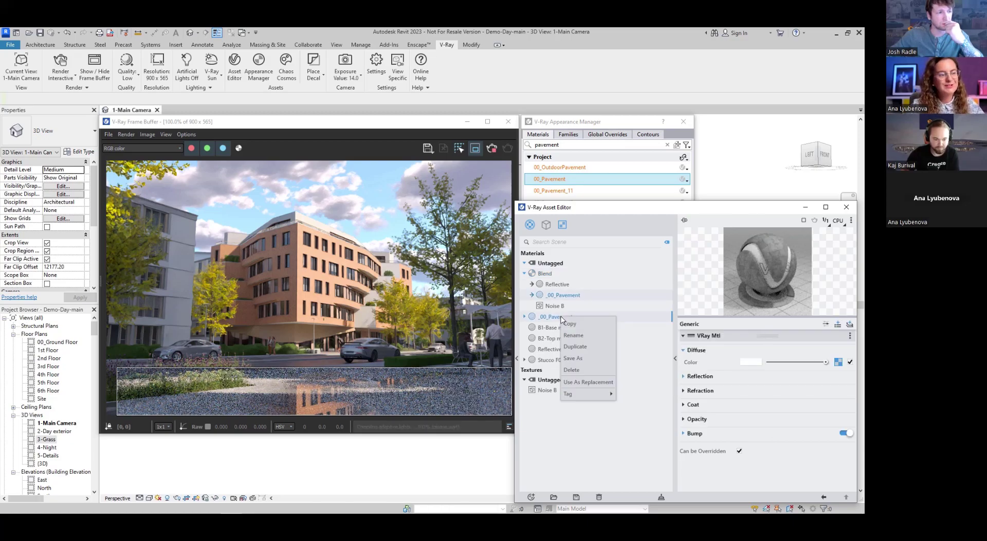
{"action": "left_click", "coordinate": [591, 351]}
{"action": "left_click", "coordinate": [566, 329]}
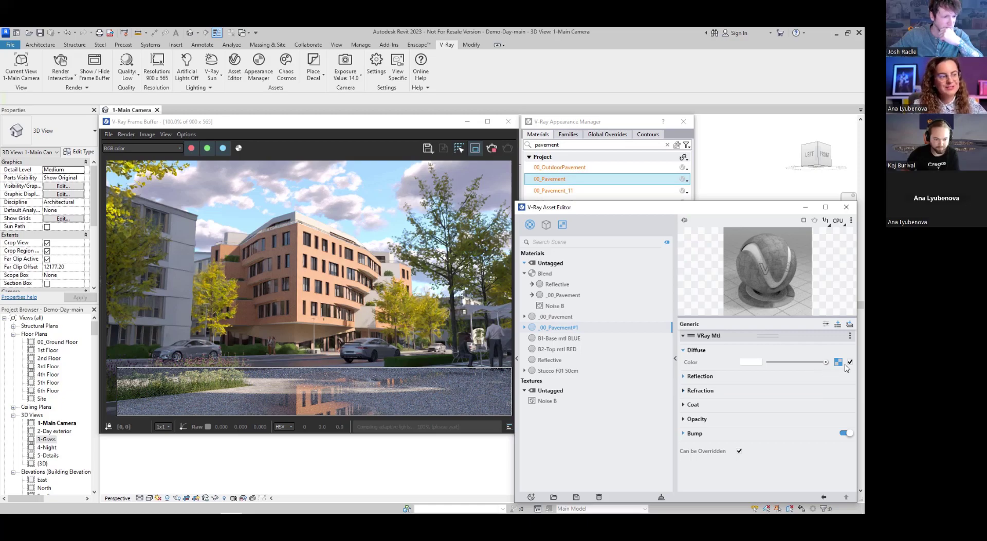
{"action": "left_click_drag", "start_coordinate": [826, 362], "coordinate": [770, 363]}
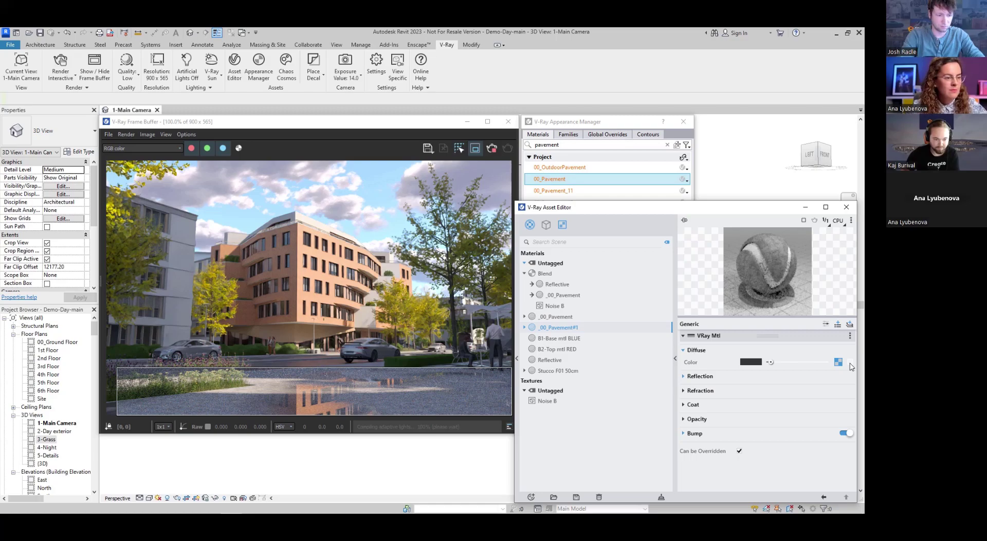
{"action": "left_click", "coordinate": [850, 362]}
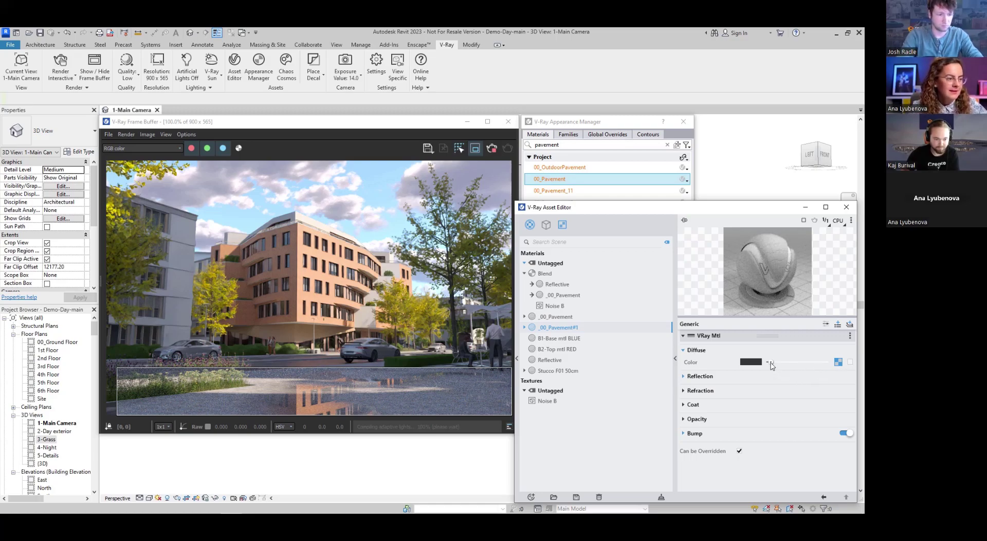
{"action": "left_click_drag", "start_coordinate": [771, 365], "coordinate": [770, 365]}
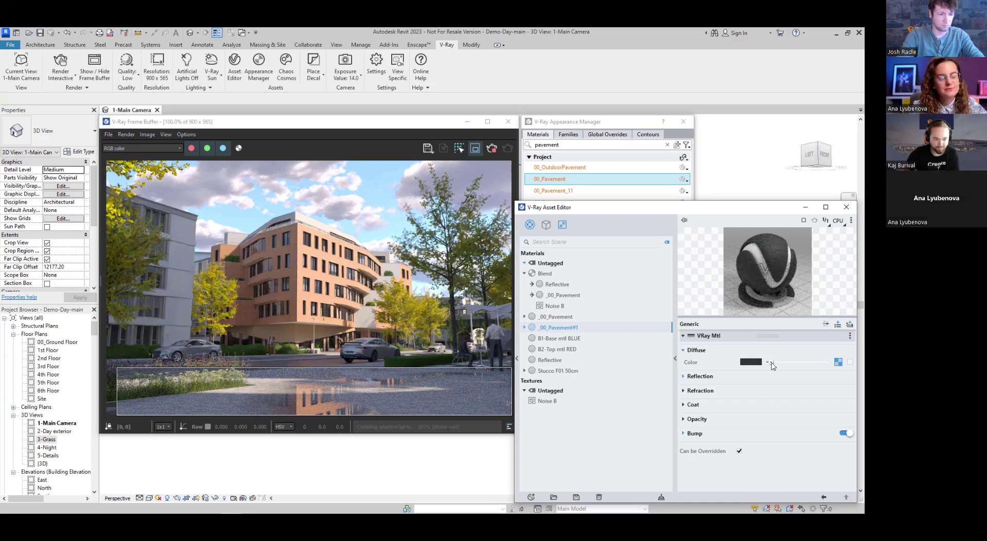
- Reuse Coat 2's blend texture as an instance in the Blend's Coat 1 and assign _00_Pavement#1 as that coat's material
{"action": "left_click", "coordinate": [544, 273]}
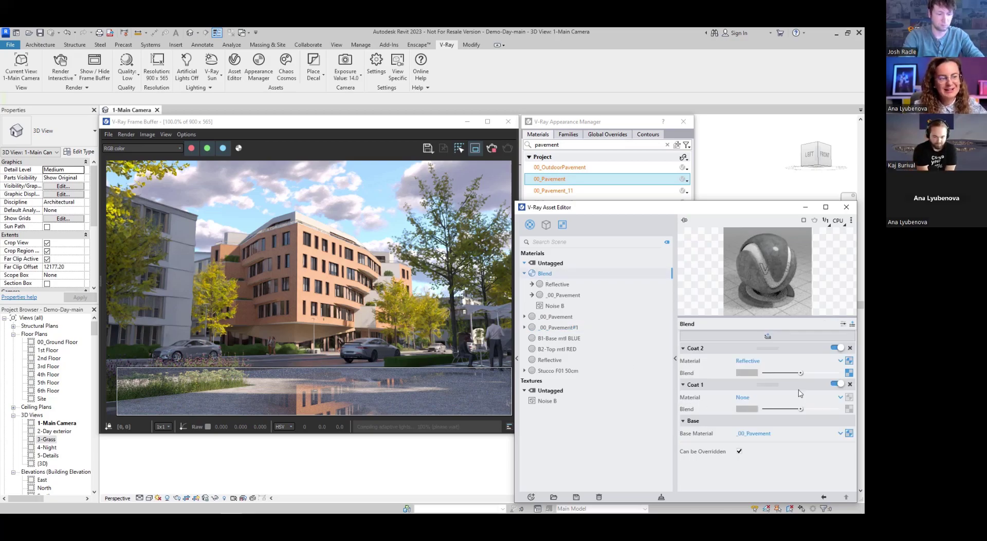
{"action": "right_click", "coordinate": [848, 374]}
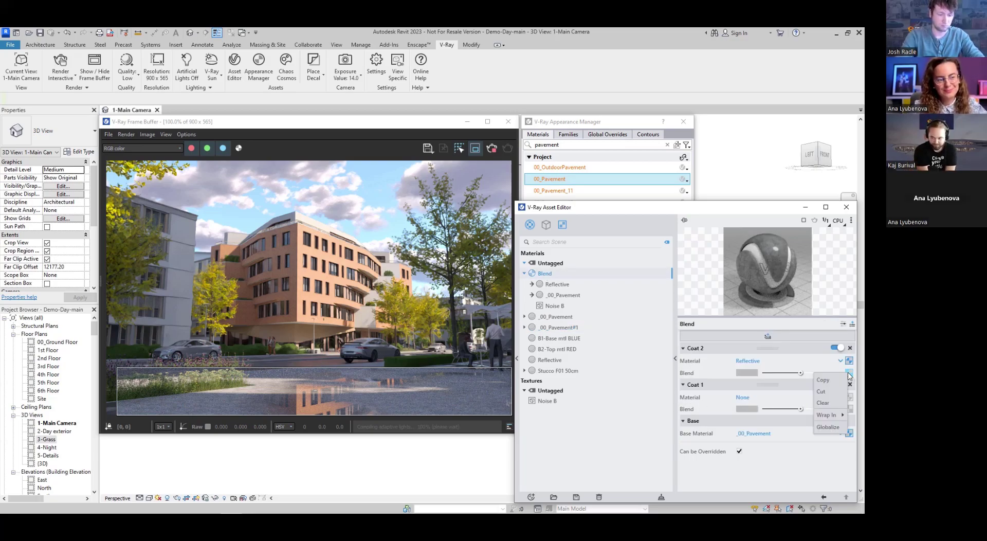
{"action": "left_click", "coordinate": [822, 380]}
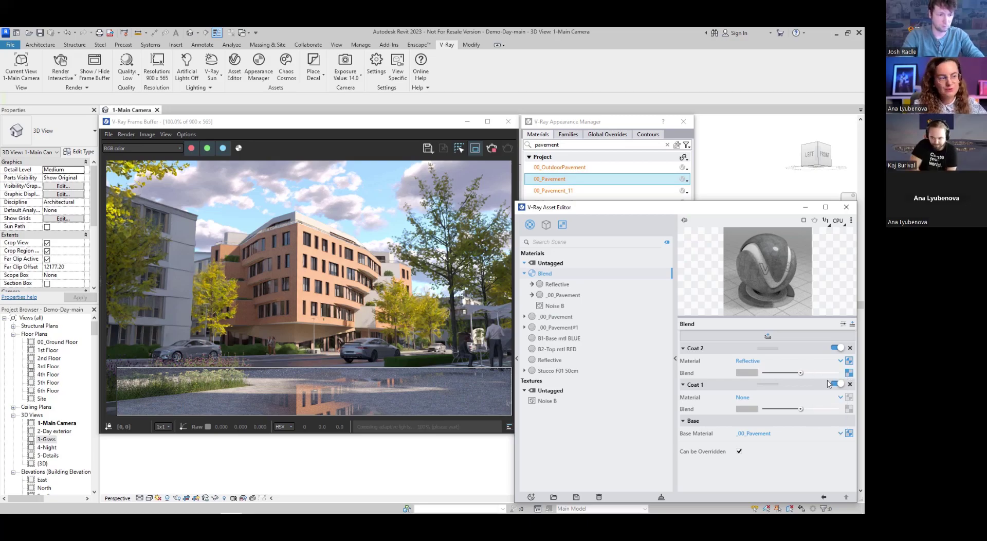
{"action": "right_click", "coordinate": [849, 410]}
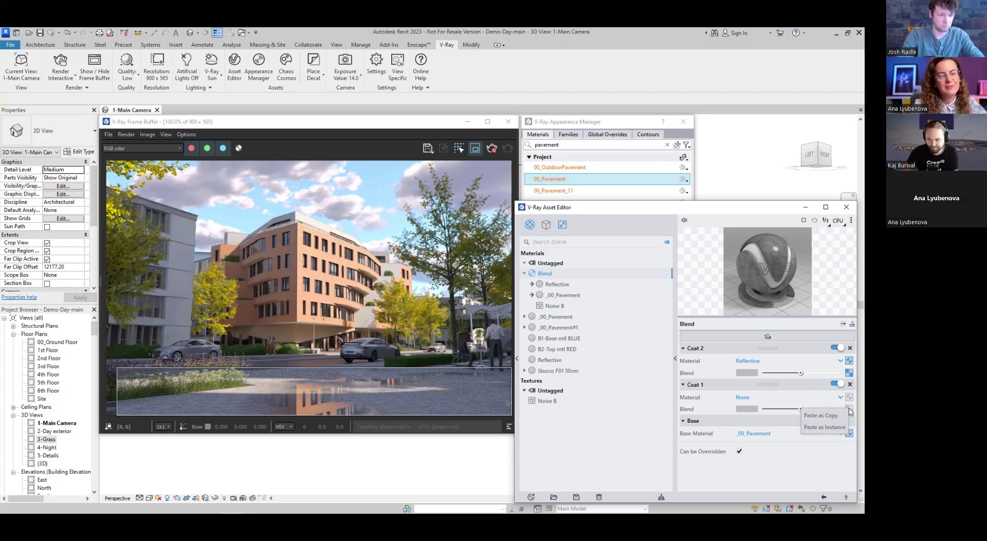
{"action": "left_click", "coordinate": [825, 428]}
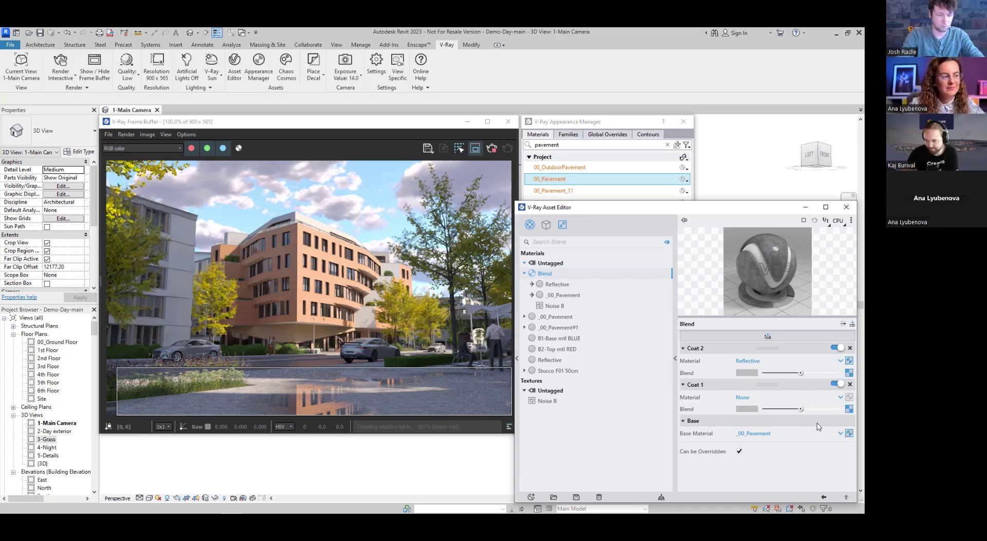
{"action": "left_click_drag", "start_coordinate": [555, 332], "coordinate": [745, 402]}
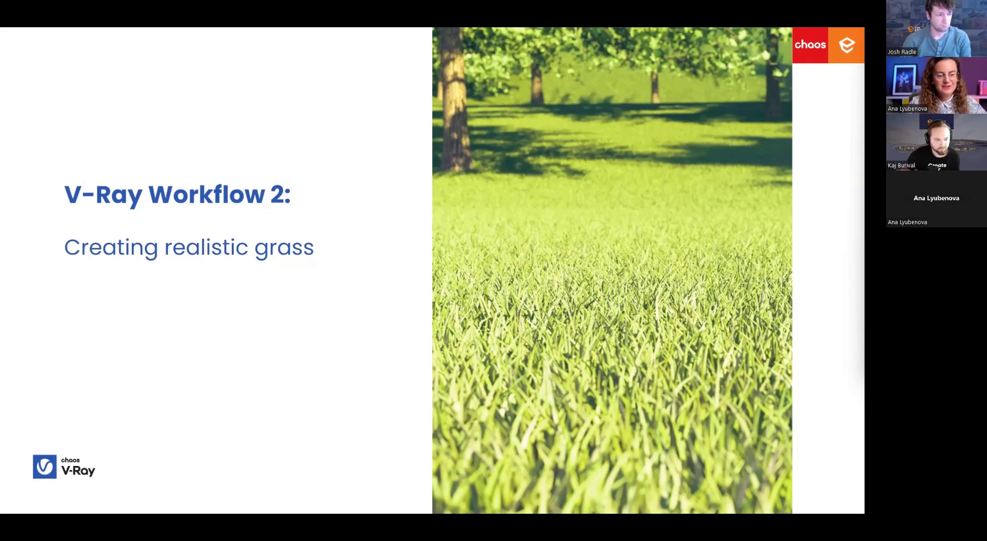
- Switch to Revit and locate the 00_Grass fg material in the Appearance Manager by sampling the foreground lawn in the 3-Grass view
{"action": "key", "text": "alt+Tab"}
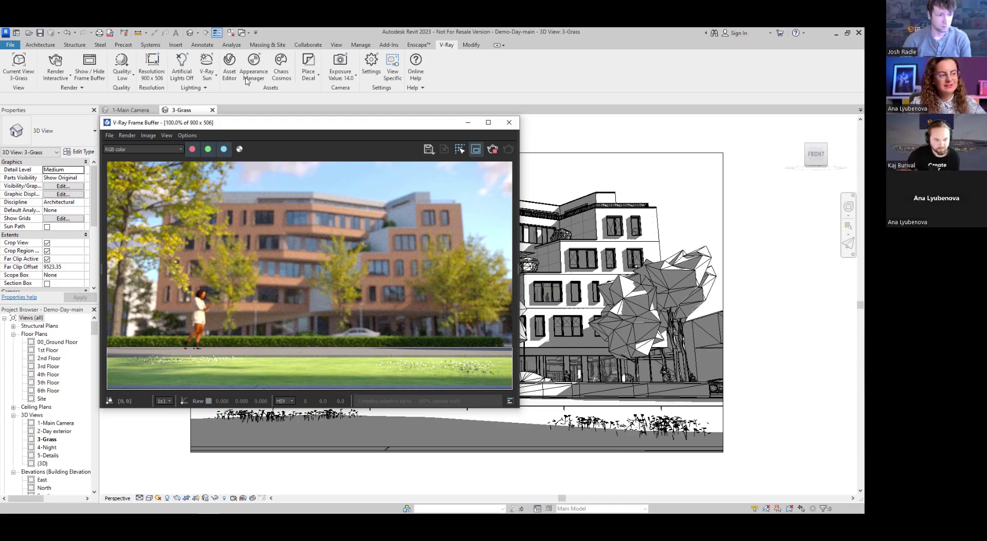
{"action": "left_click", "coordinate": [253, 64]}
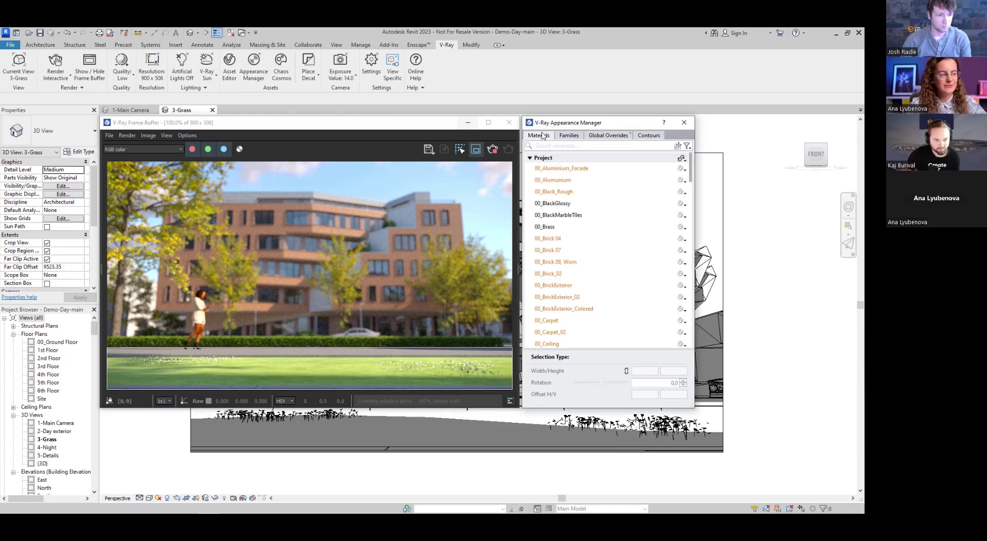
{"action": "left_click", "coordinate": [678, 146]}
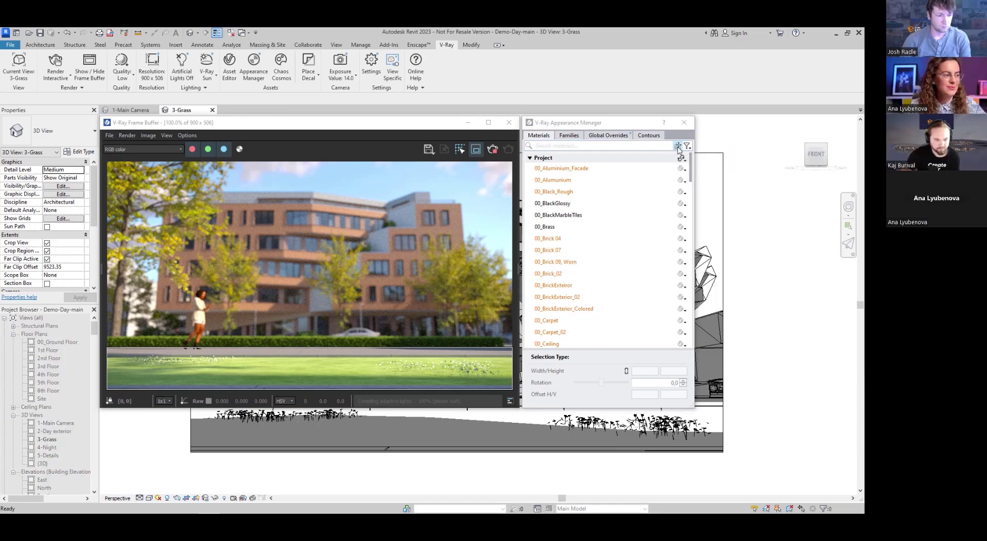
{"action": "left_click", "coordinate": [502, 423]}
{"action": "left_click", "coordinate": [604, 171]}
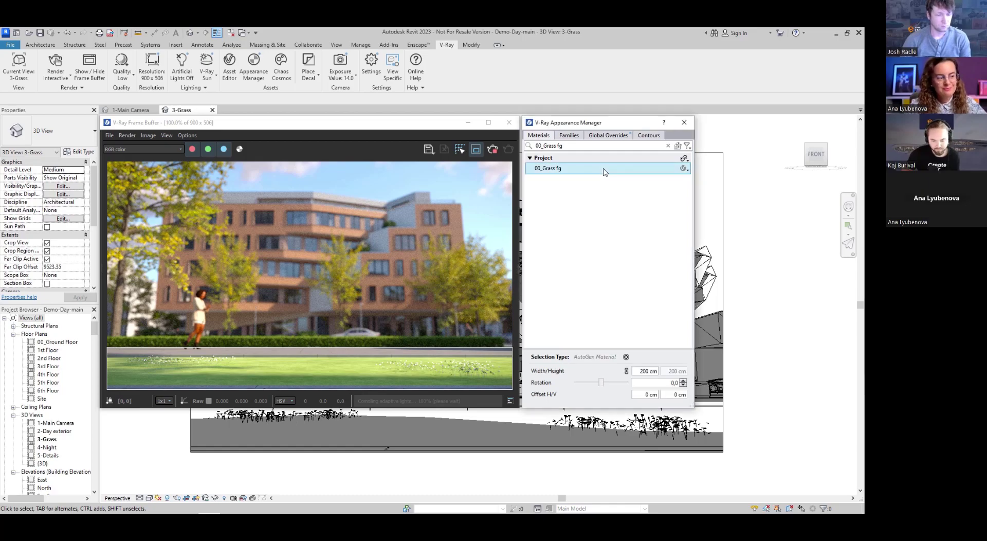
- Create a new Fur geometry in the V-Ray Asset Editor
{"action": "left_click", "coordinate": [229, 64]}
{"action": "left_click", "coordinate": [546, 209]}
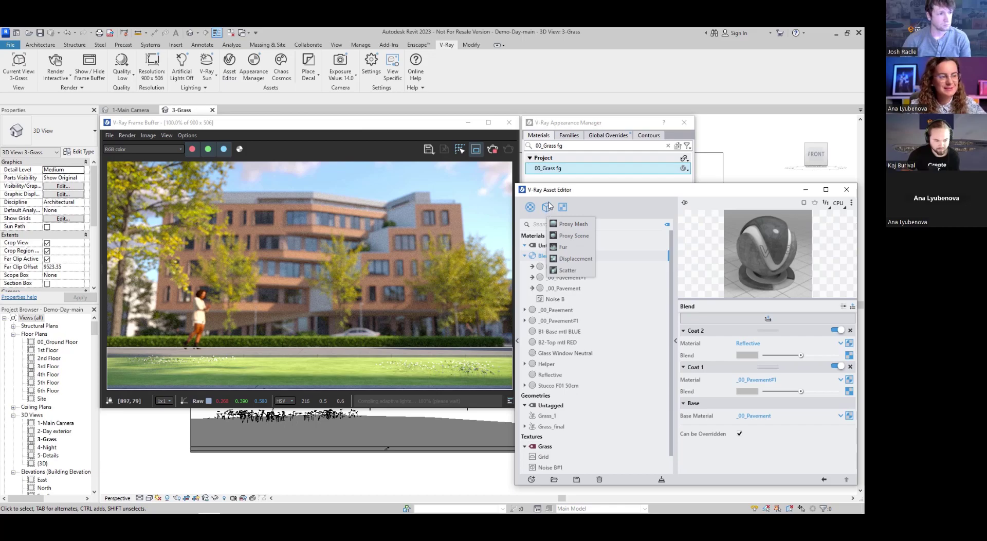
{"action": "left_click", "coordinate": [569, 249]}
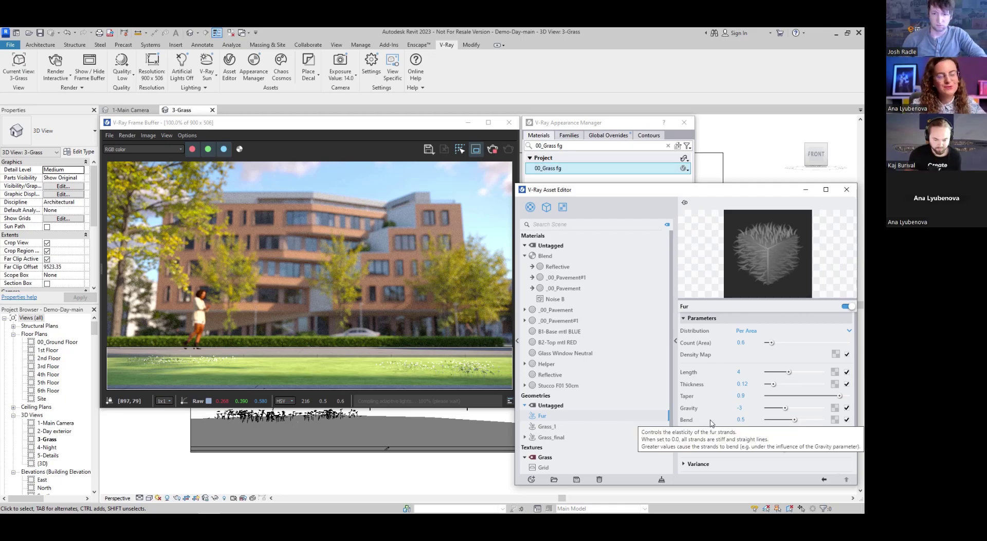
- Examine the Fur's main parameters and its Variance and Curl settings
{"action": "left_click_drag", "start_coordinate": [855, 379], "coordinate": [853, 424]}
{"action": "left_click", "coordinate": [709, 402]}
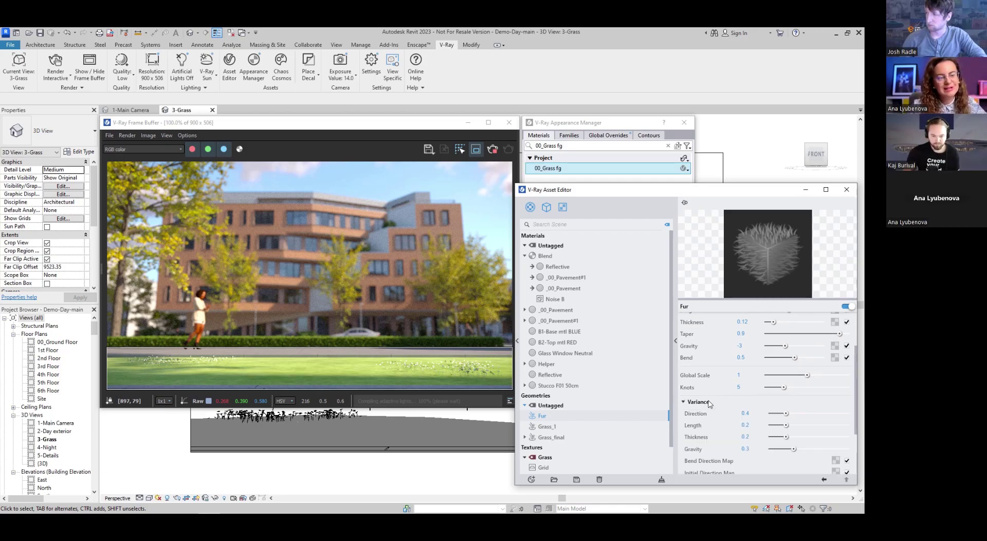
{"action": "left_click", "coordinate": [709, 402]}
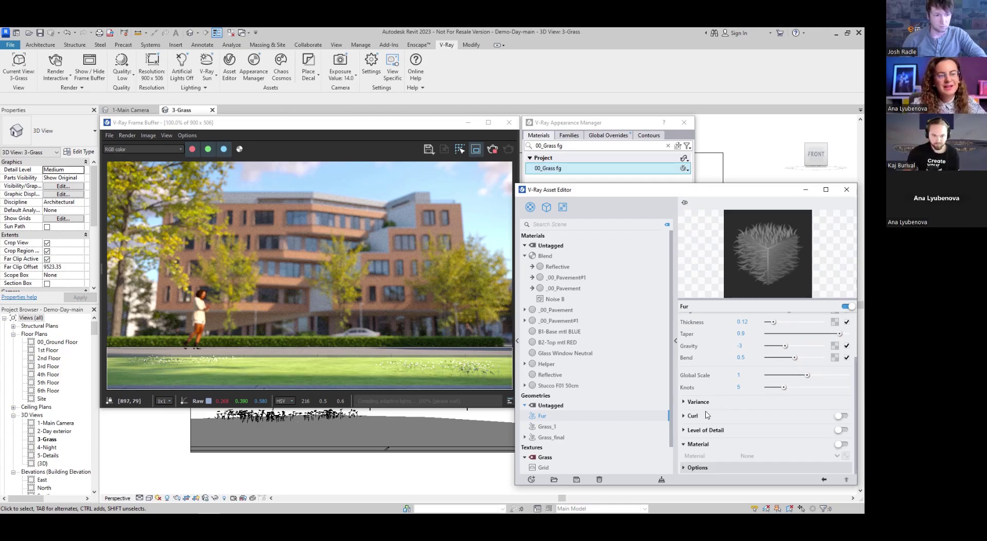
{"action": "left_click", "coordinate": [697, 416]}
{"action": "left_click", "coordinate": [697, 417]}
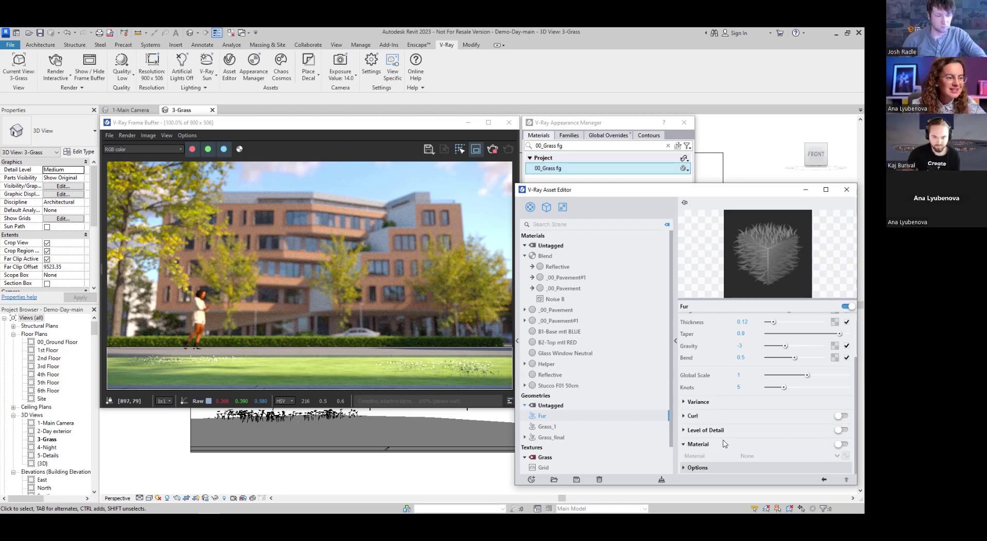
{"action": "scroll", "coordinate": [724, 443], "scroll_direction": "up", "scroll_amount": 3}
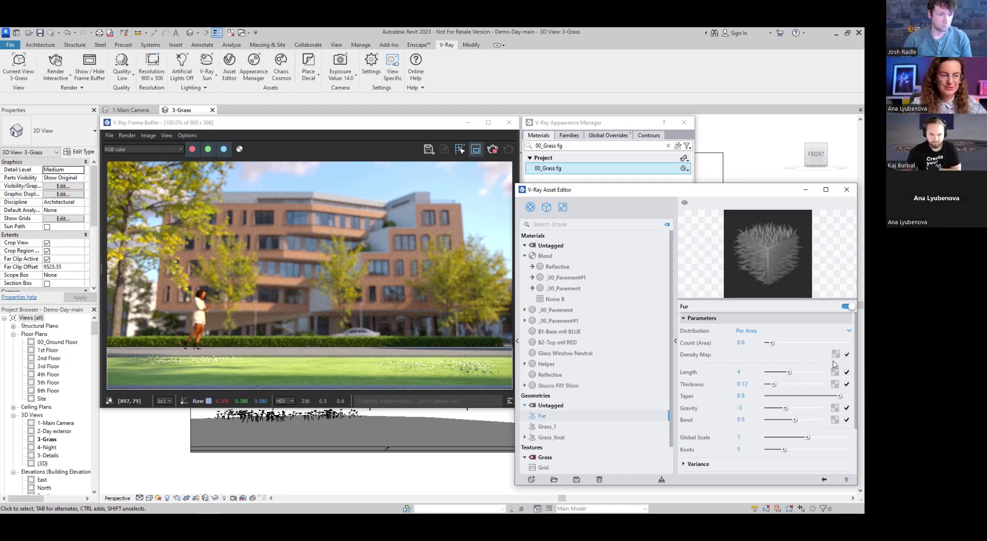
- Assign the Helper material to 00_Grass fg and replace Helper's diffuse Grid texture with an instance of the Gradient texture
{"action": "left_click", "coordinate": [524, 364]}
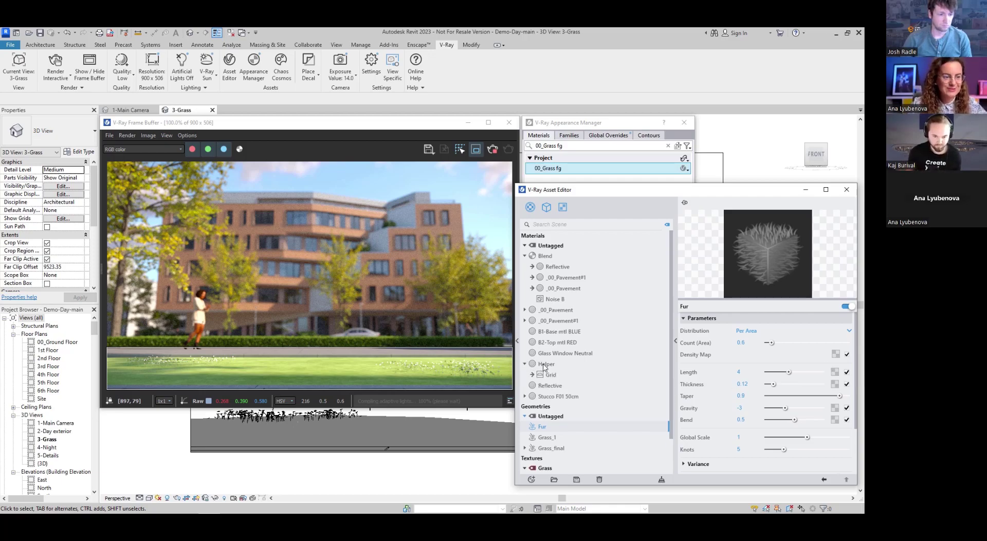
{"action": "left_click", "coordinate": [546, 365]}
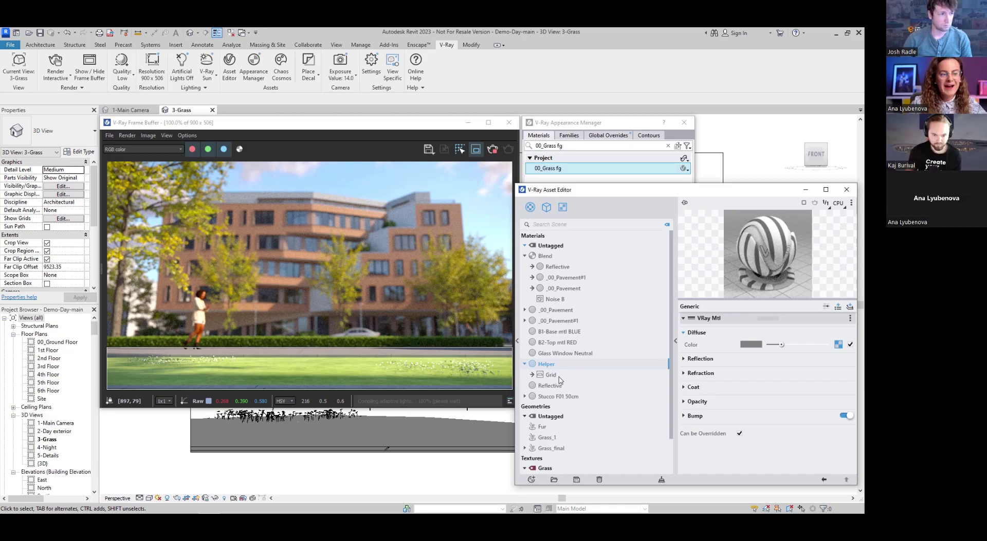
{"action": "scroll", "coordinate": [594, 419], "scroll_direction": "down", "scroll_amount": 2}
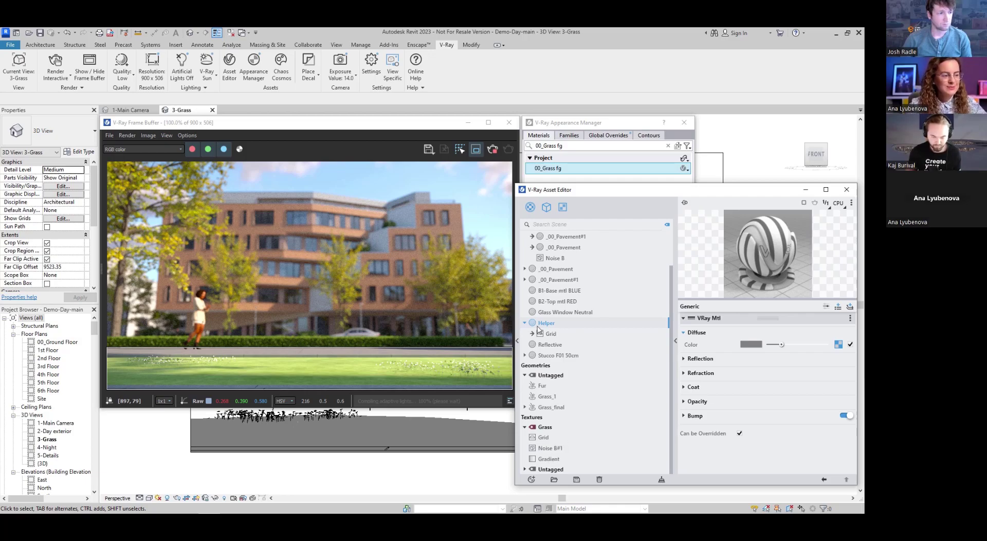
{"action": "left_click_drag", "start_coordinate": [548, 323], "coordinate": [639, 172]}
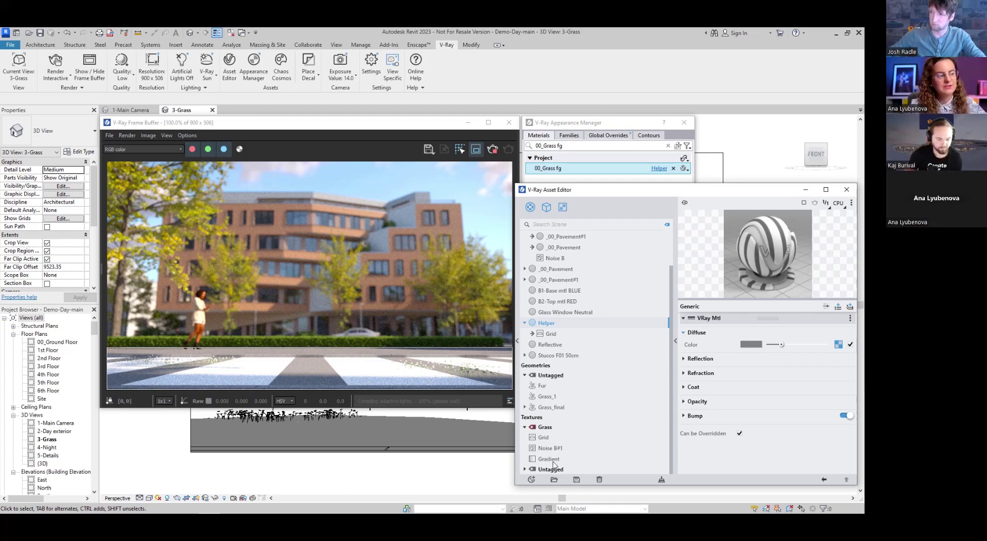
{"action": "left_click_drag", "start_coordinate": [553, 460], "coordinate": [839, 346]}
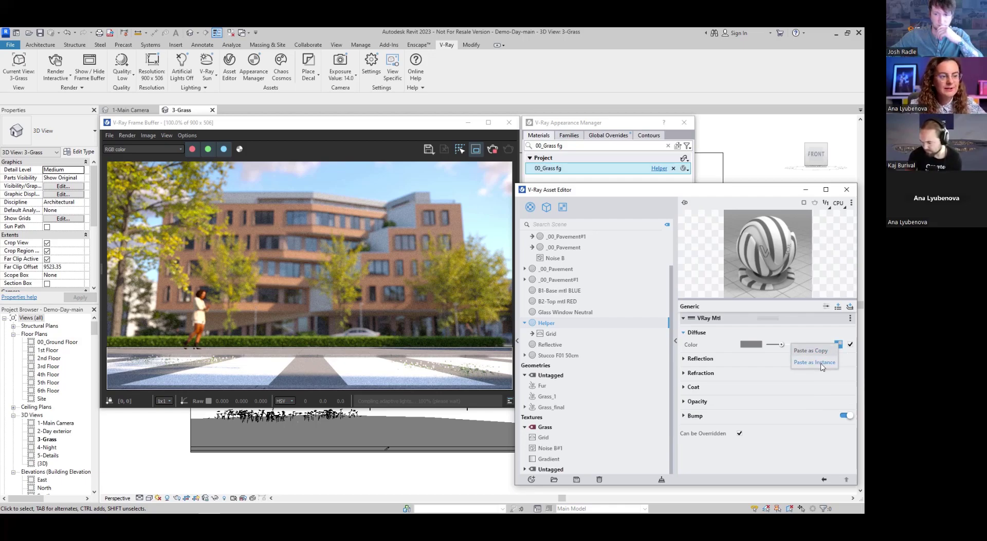
{"action": "left_click", "coordinate": [822, 363]}
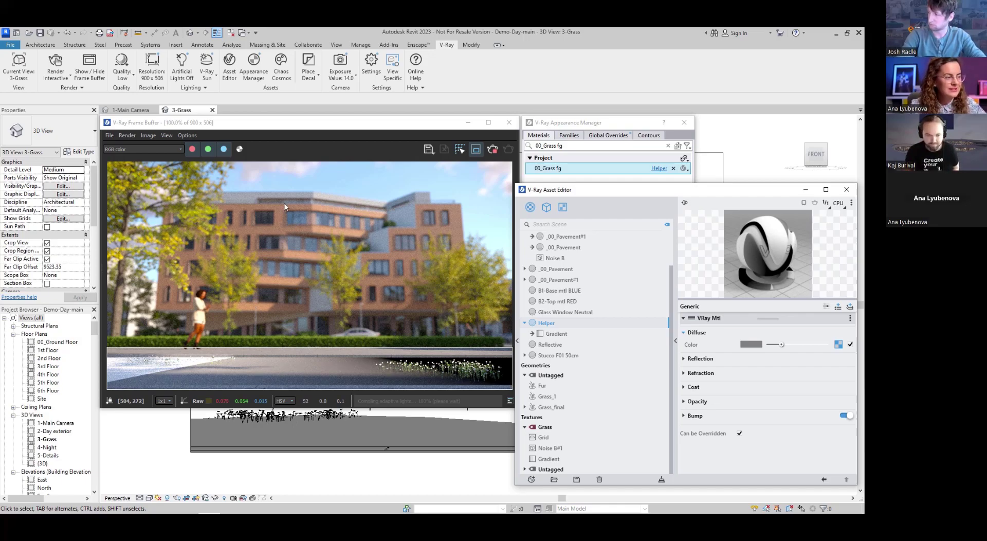
- Import the Soil B01 200cm and Grass E 200cm materials from the liked assets in Chaos Cosmos
{"action": "left_click", "coordinate": [280, 66]}
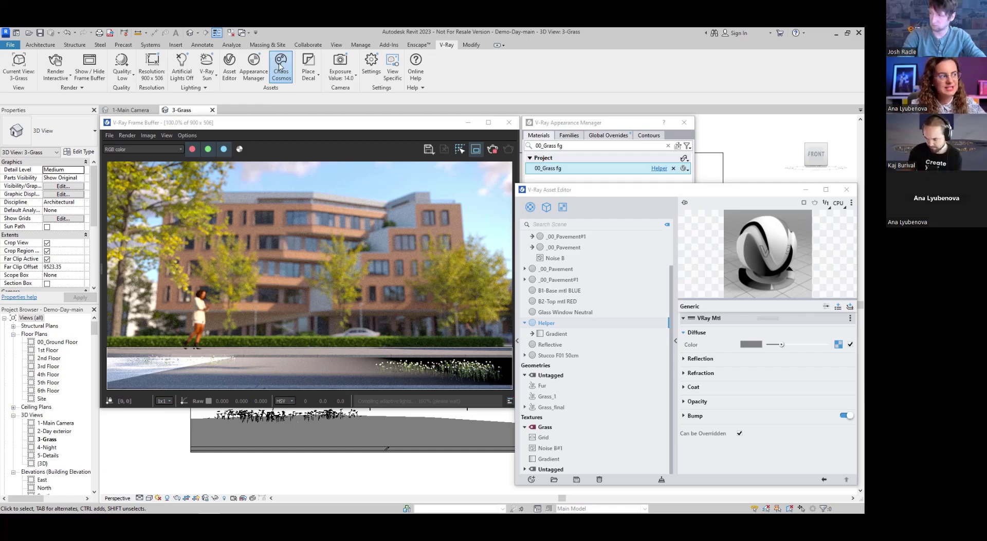
{"action": "mouse_move", "coordinate": [375, 220]}
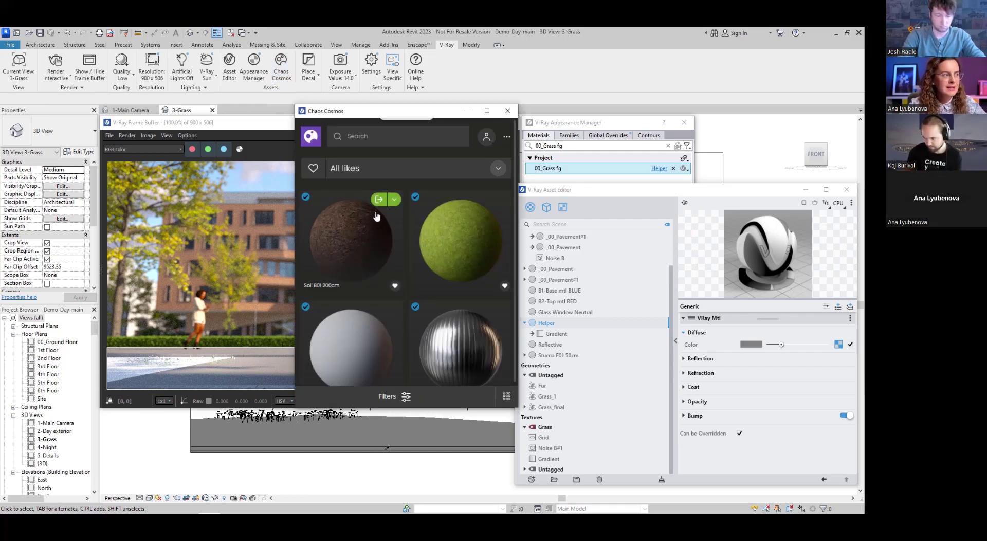
{"action": "left_click", "coordinate": [379, 199]}
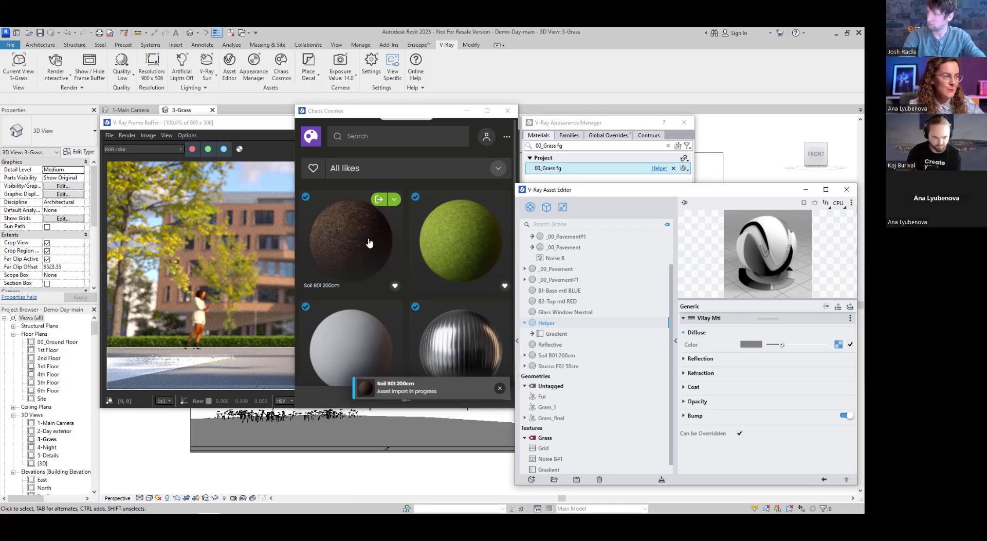
{"action": "left_click", "coordinate": [487, 202]}
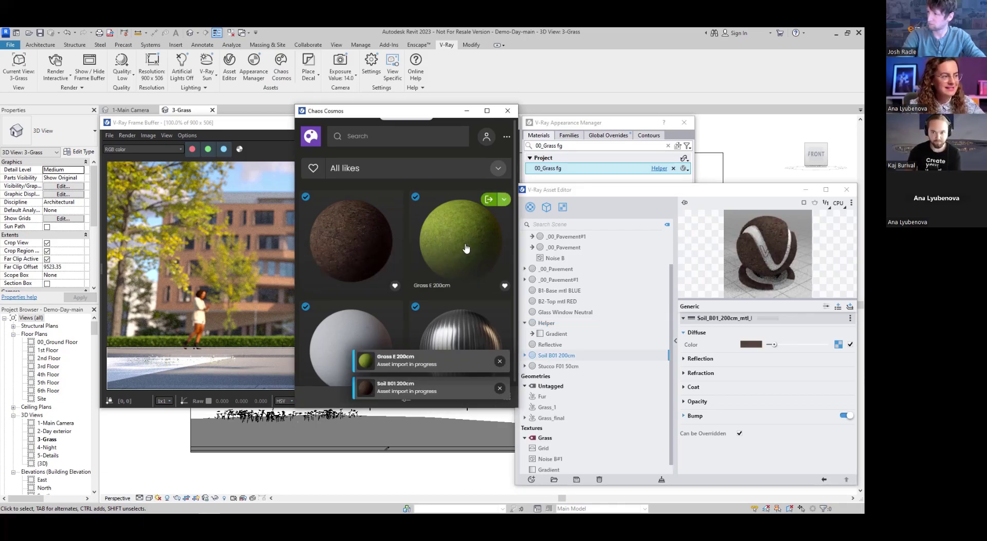
{"action": "left_click", "coordinate": [506, 111]}
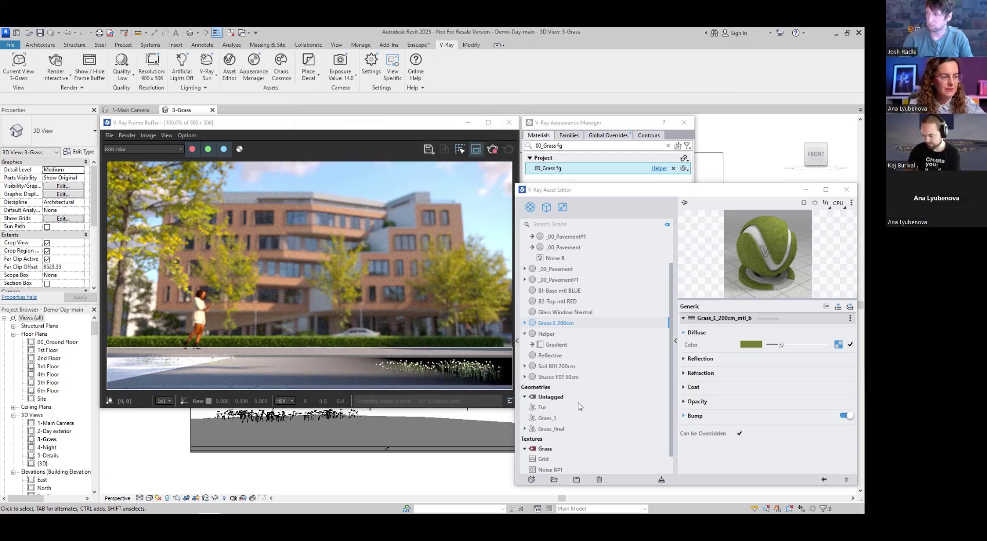
- Assign Grass E 200cm as the material of the Grass_1 fur
{"action": "left_click", "coordinate": [553, 420]}
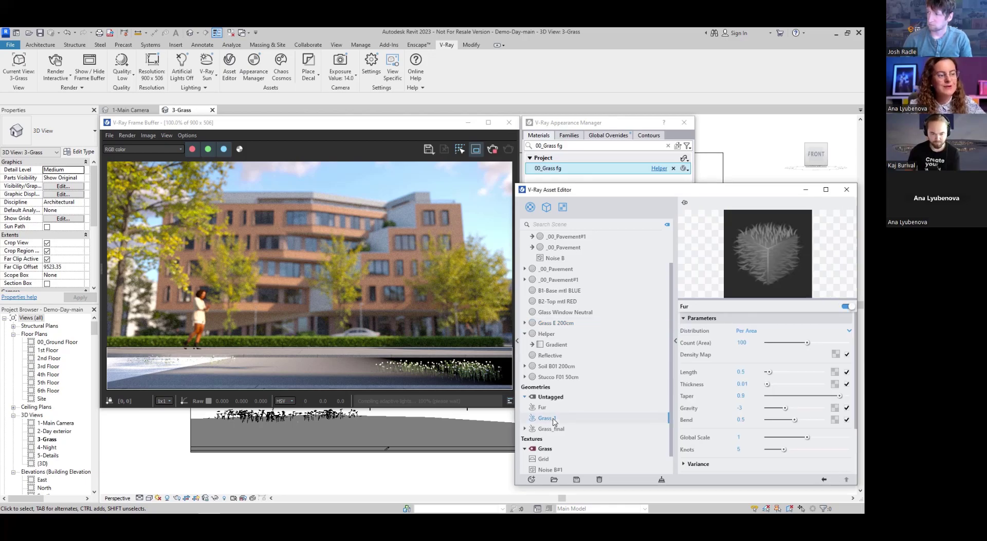
{"action": "scroll", "coordinate": [712, 449], "scroll_direction": "down", "scroll_amount": 2}
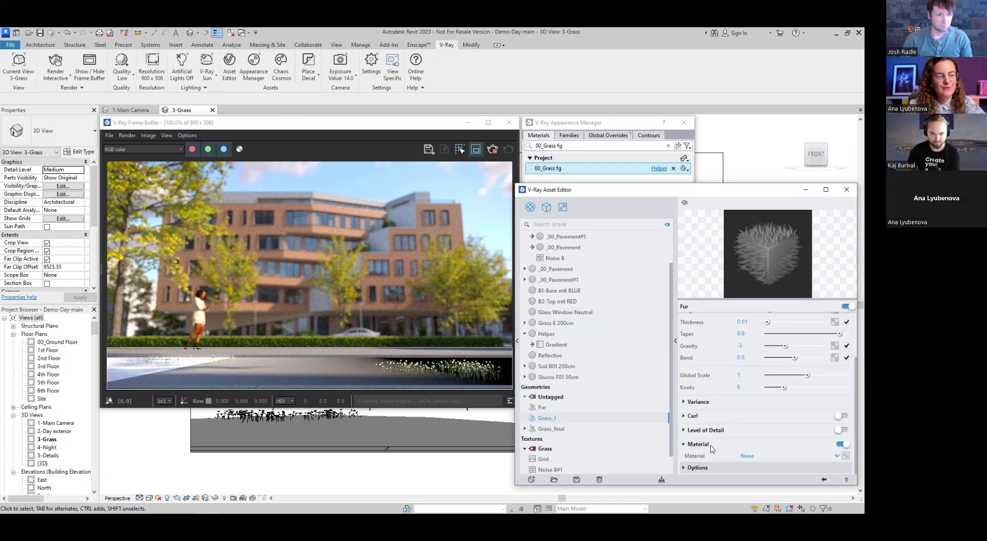
{"action": "left_click_drag", "start_coordinate": [557, 323], "coordinate": [753, 458]}
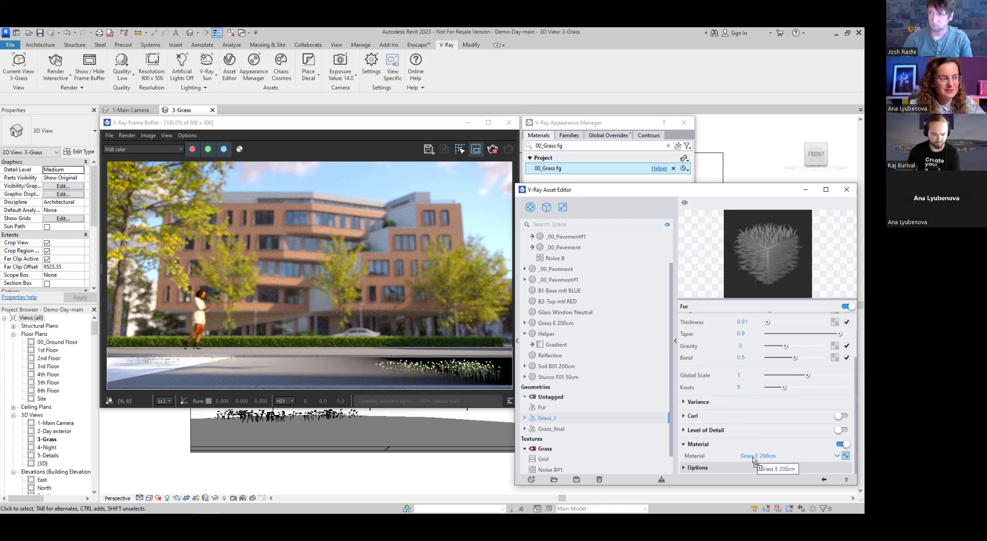
- Assign Soil B01 200cm and the Grass_1 fur to 00_Grass fg, and inspect the grass up close in the render
{"action": "left_click", "coordinate": [553, 367]}
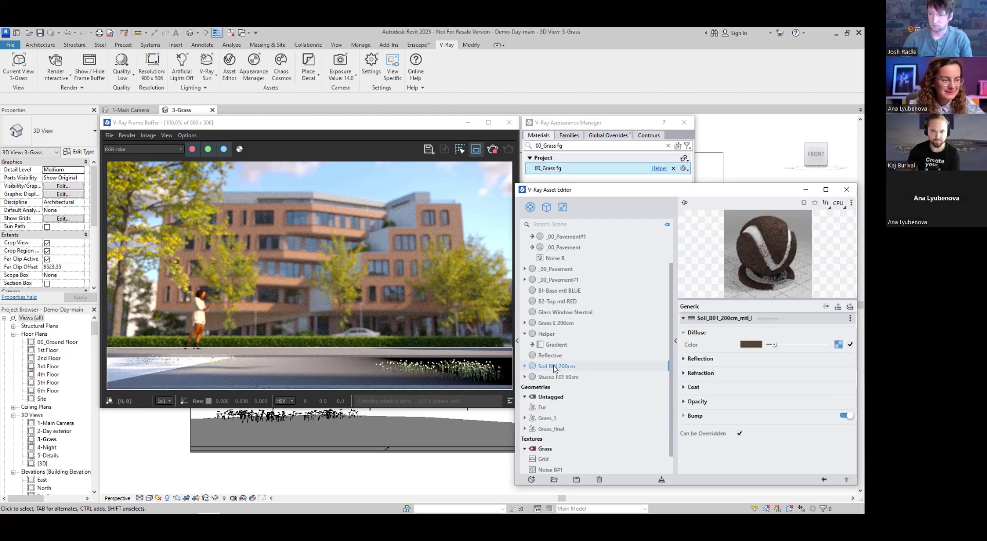
{"action": "left_click_drag", "start_coordinate": [629, 173], "coordinate": [631, 172]}
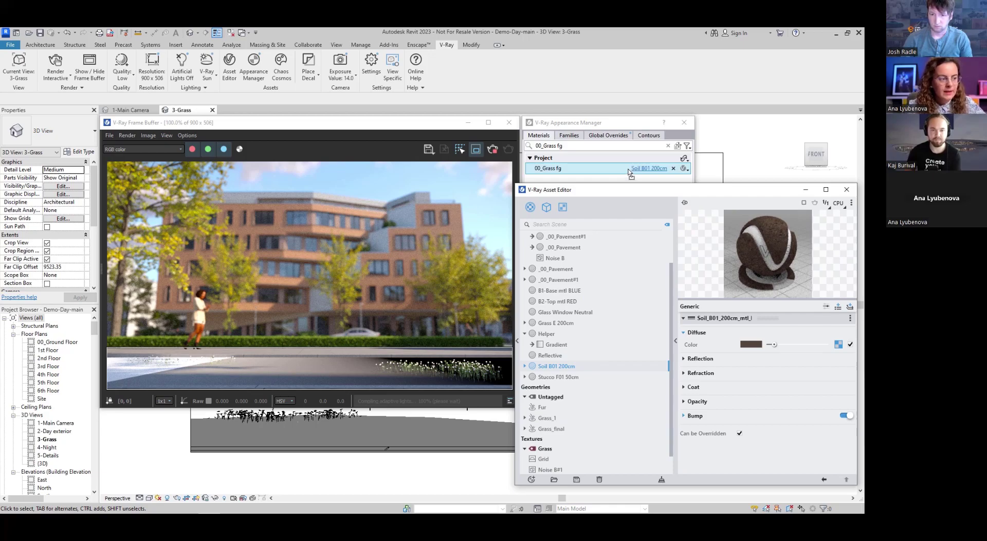
{"action": "left_click", "coordinate": [554, 419]}
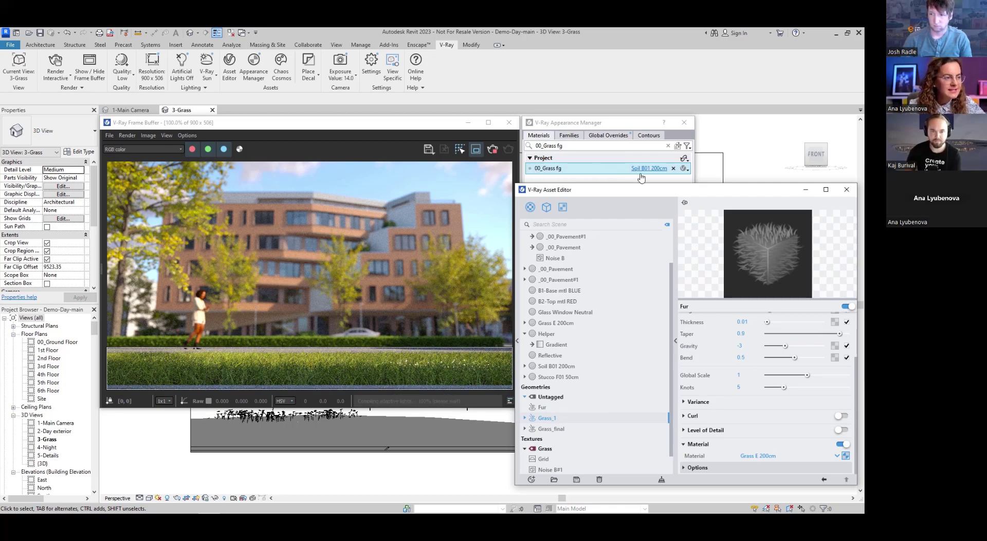
{"action": "left_click", "coordinate": [684, 168]}
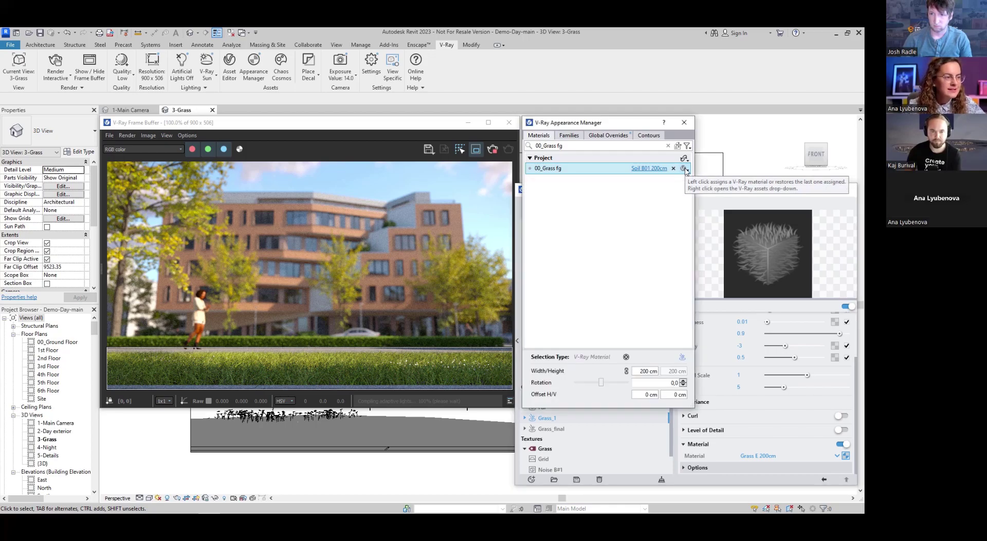
{"action": "right_click", "coordinate": [685, 170]}
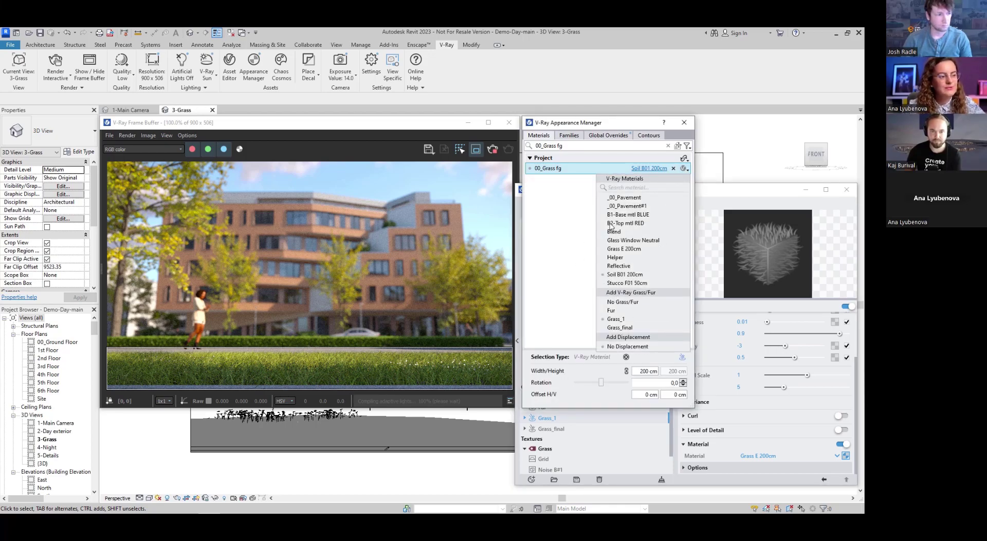
{"action": "left_click", "coordinate": [721, 193]}
{"action": "left_click", "coordinate": [721, 194]}
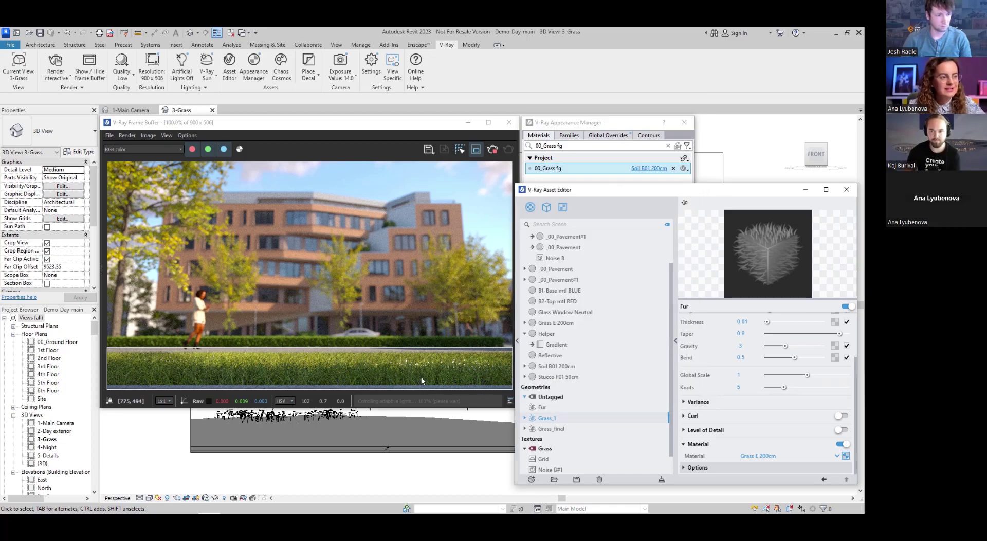
{"action": "scroll", "coordinate": [283, 378], "scroll_direction": "up", "scroll_amount": 2}
{"action": "scroll", "coordinate": [301, 363], "scroll_direction": "down", "scroll_amount": 1}
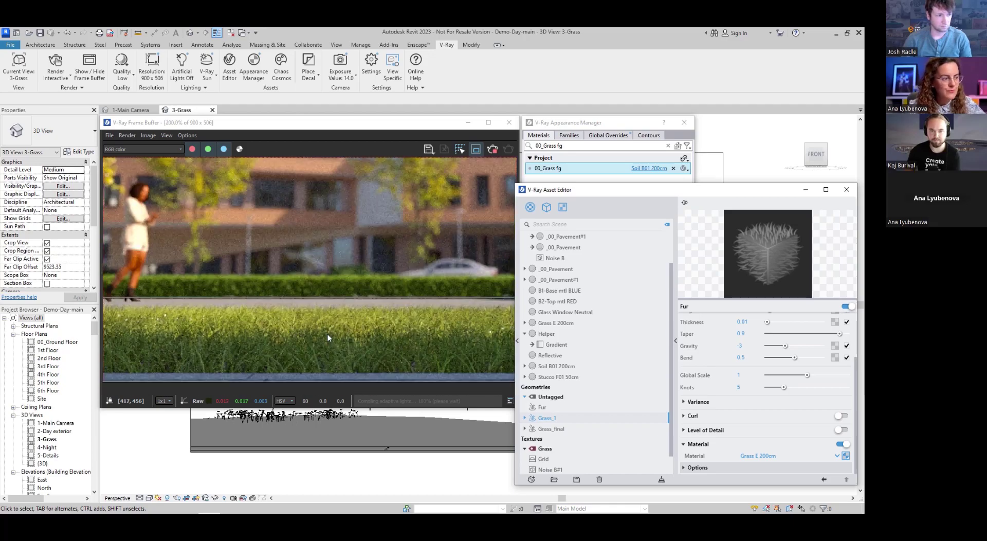
{"action": "scroll", "coordinate": [302, 354], "scroll_direction": "down", "scroll_amount": 1}
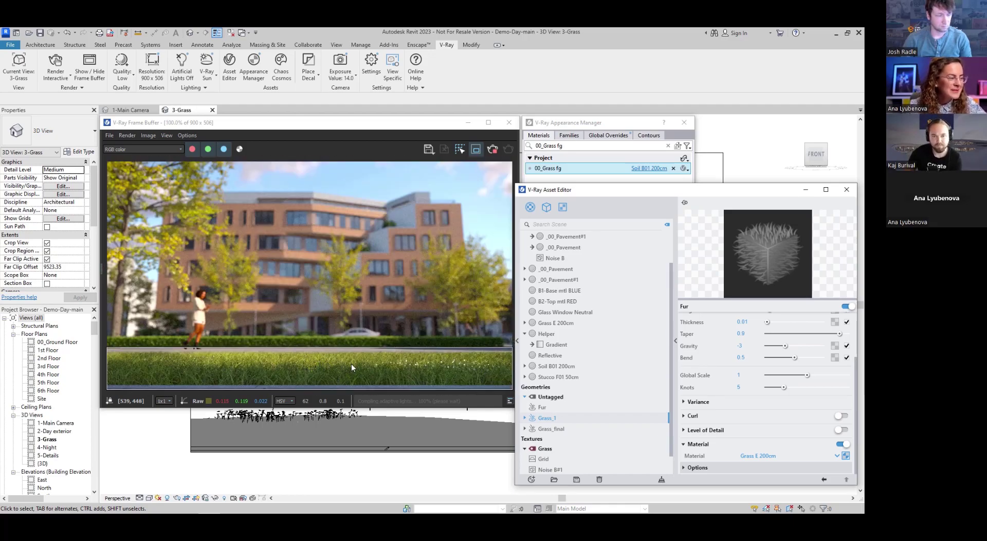
- Try an instance of the Gradient texture as Grass_1's Density Map, and clear the map again
{"action": "scroll", "coordinate": [702, 434], "scroll_direction": "up", "scroll_amount": 3}
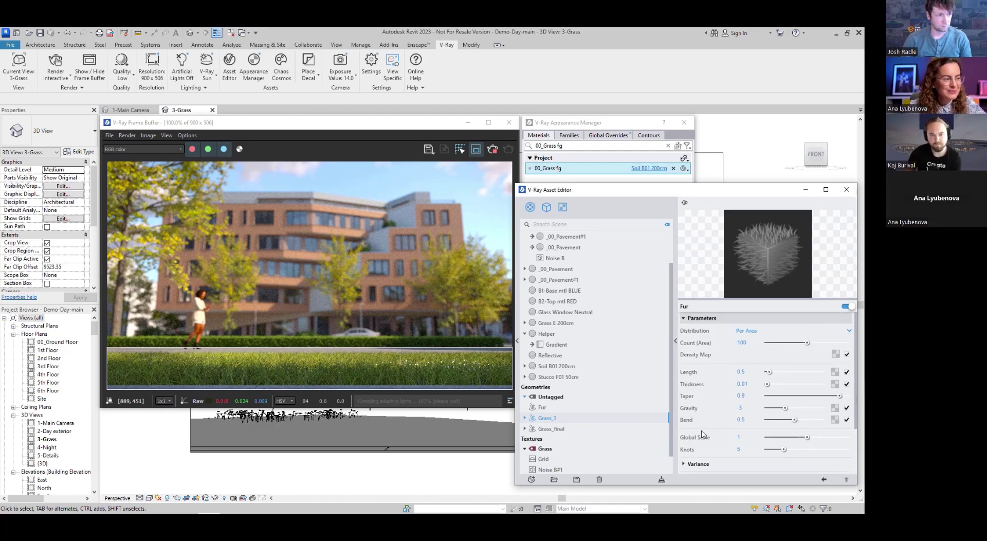
{"action": "scroll", "coordinate": [637, 442], "scroll_direction": "down", "scroll_amount": 2}
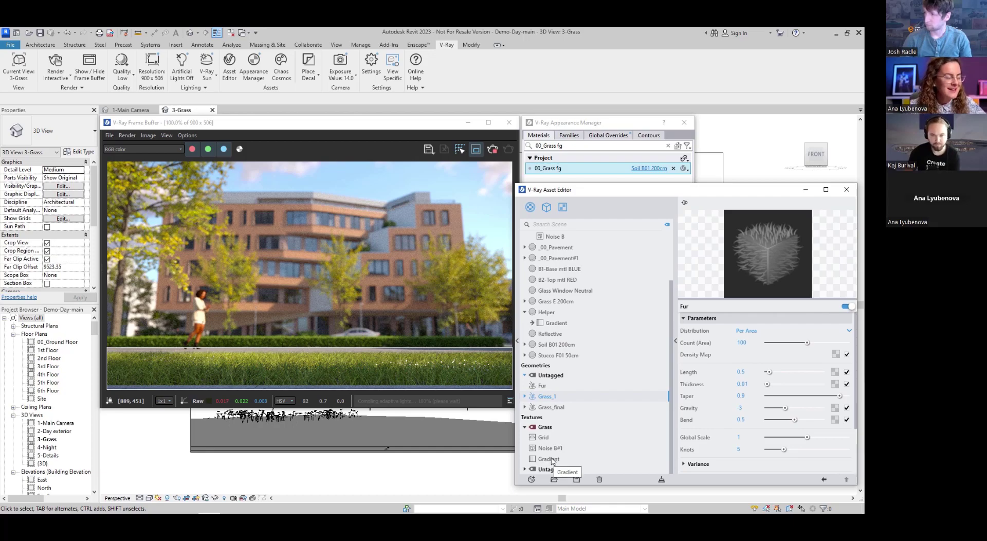
{"action": "left_click_drag", "start_coordinate": [550, 461], "coordinate": [835, 355]}
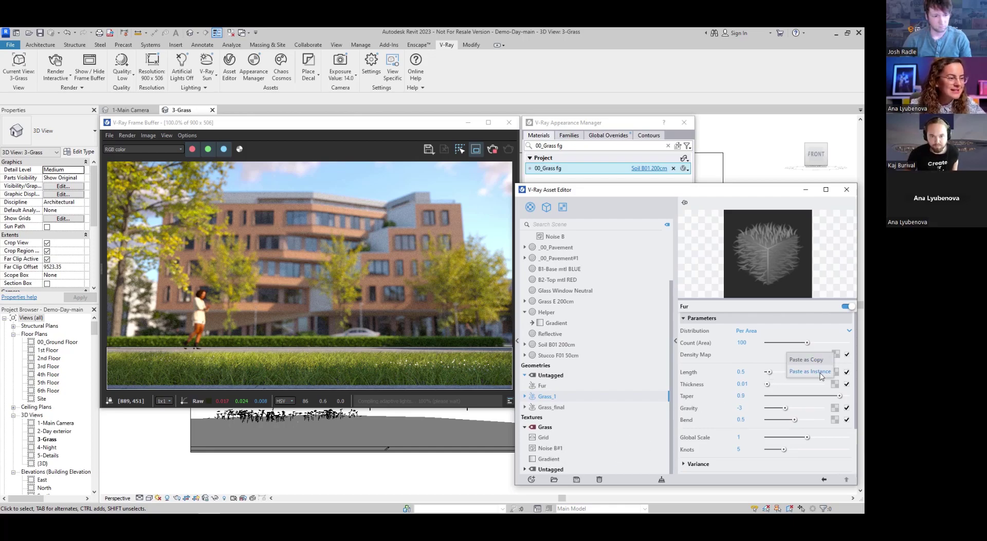
{"action": "left_click", "coordinate": [820, 372]}
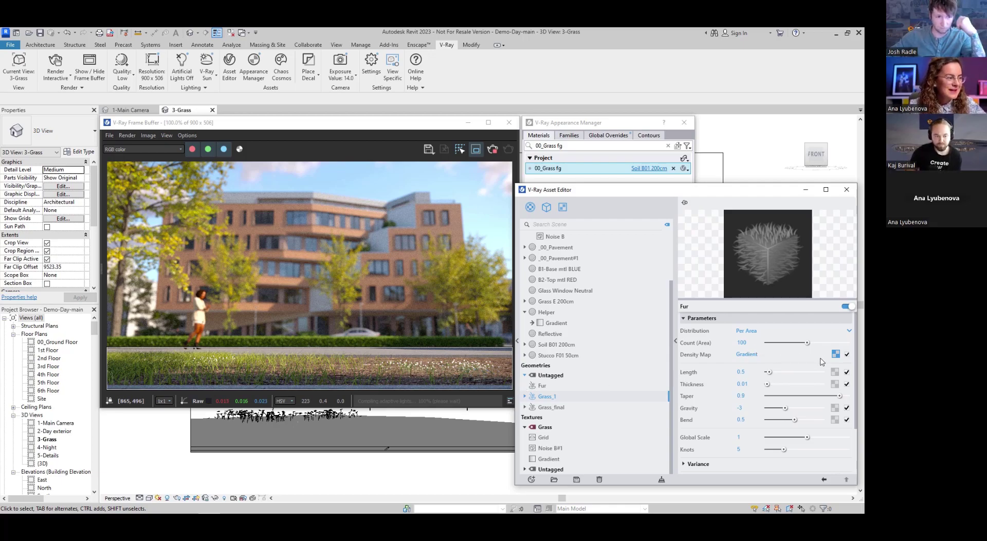
{"action": "right_click", "coordinate": [835, 354]}
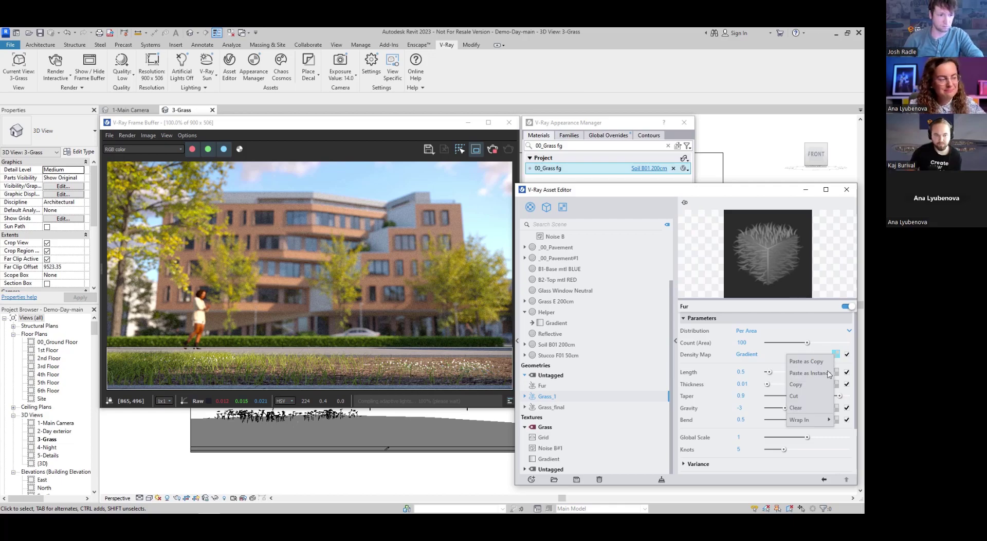
{"action": "left_click", "coordinate": [798, 408]}
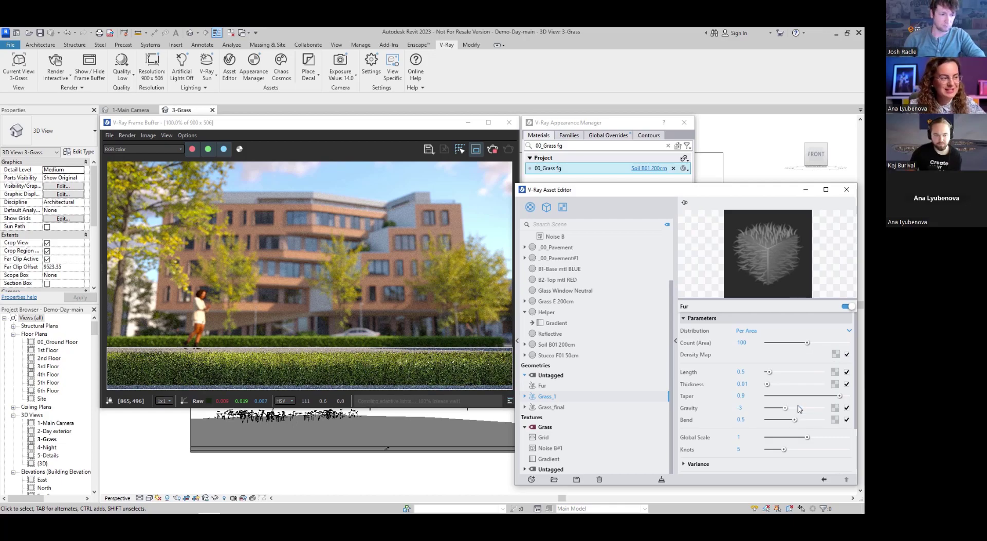
- Use an instance of the Grid texture as Grass_1's Length map and set its Count (Area) to 60
{"action": "left_click_drag", "start_coordinate": [543, 439], "coordinate": [836, 378]}
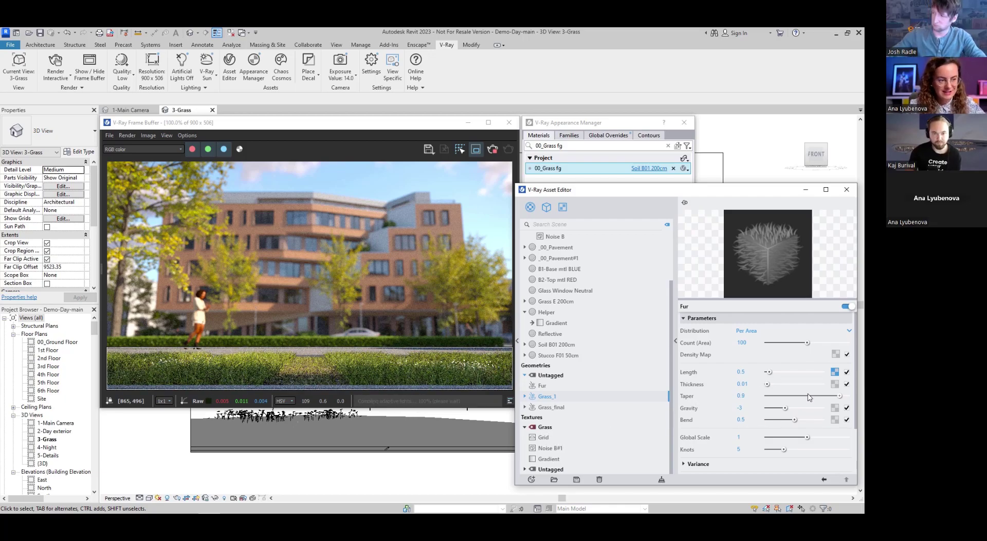
{"action": "double_click", "coordinate": [740, 342]}
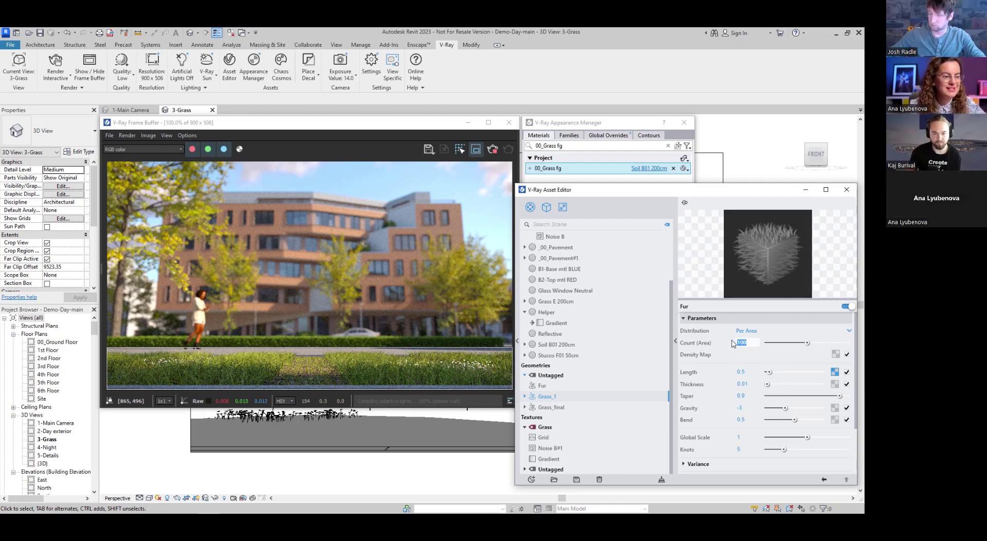
{"action": "type", "text": "60"}
{"action": "key", "text": "Return"}
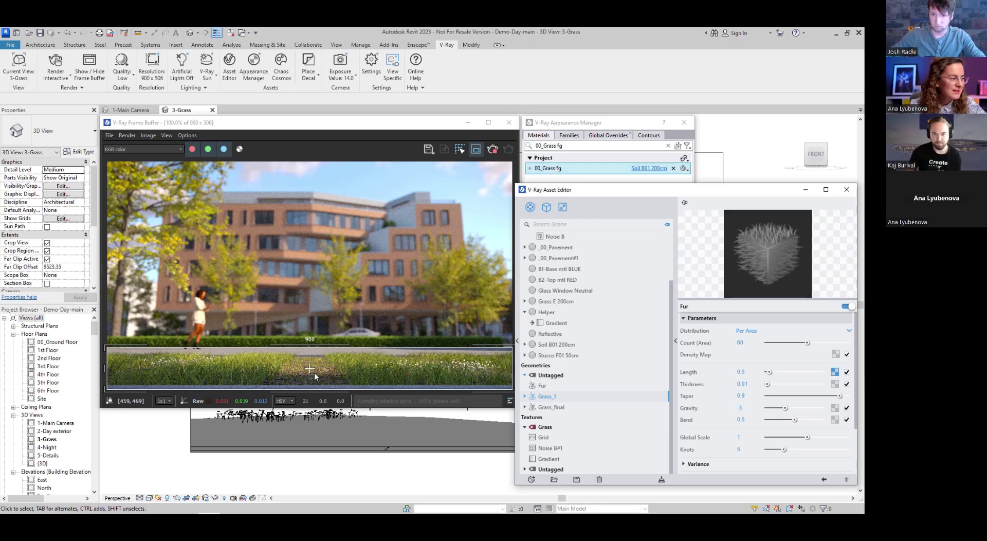
- Brighten the Grid texture's Color Fill to a light grey
{"action": "left_click", "coordinate": [543, 437]}
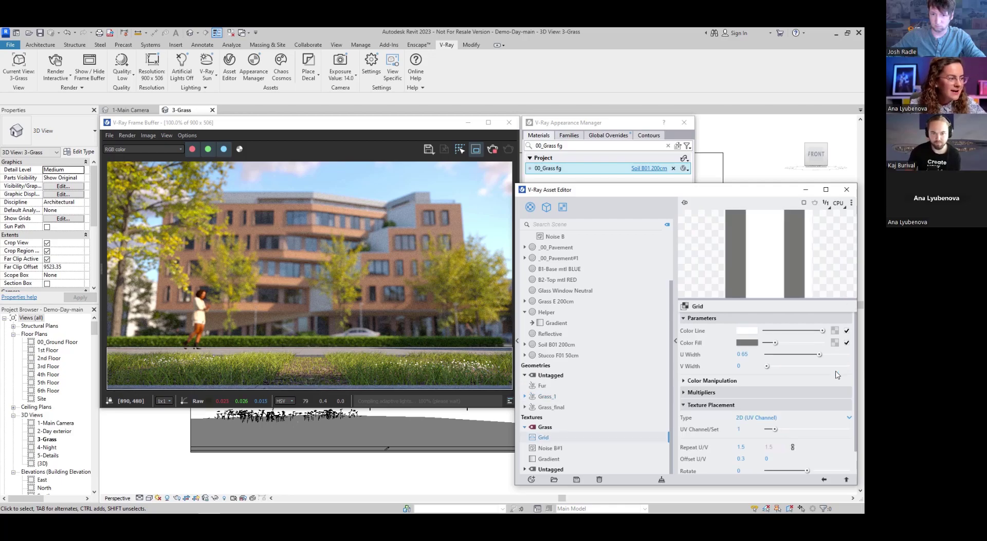
{"action": "left_click_drag", "start_coordinate": [775, 346], "coordinate": [792, 347]}
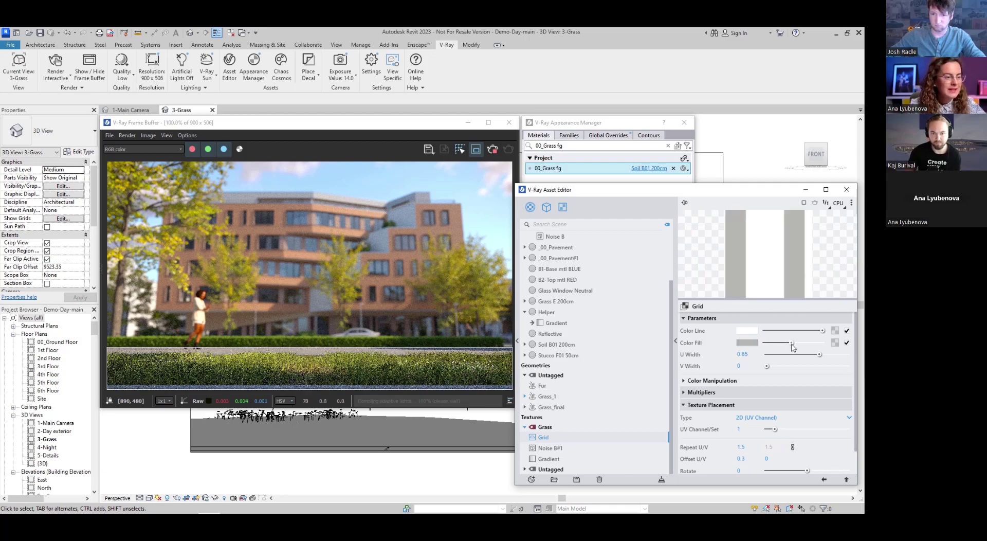
- Review the Noise textures that drive the Density Map and Length of the Grass_final fur
{"action": "left_click", "coordinate": [553, 407]}
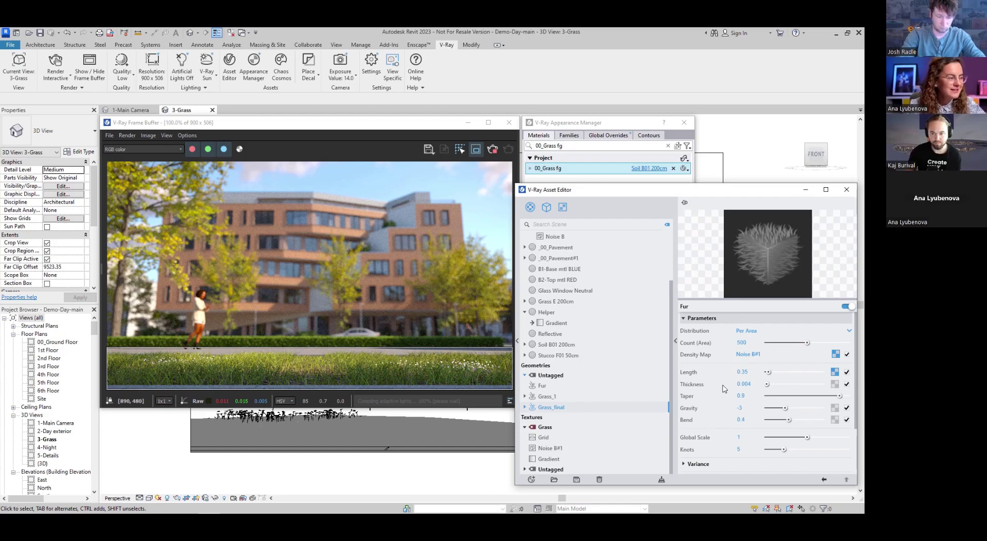
{"action": "left_click", "coordinate": [835, 355]}
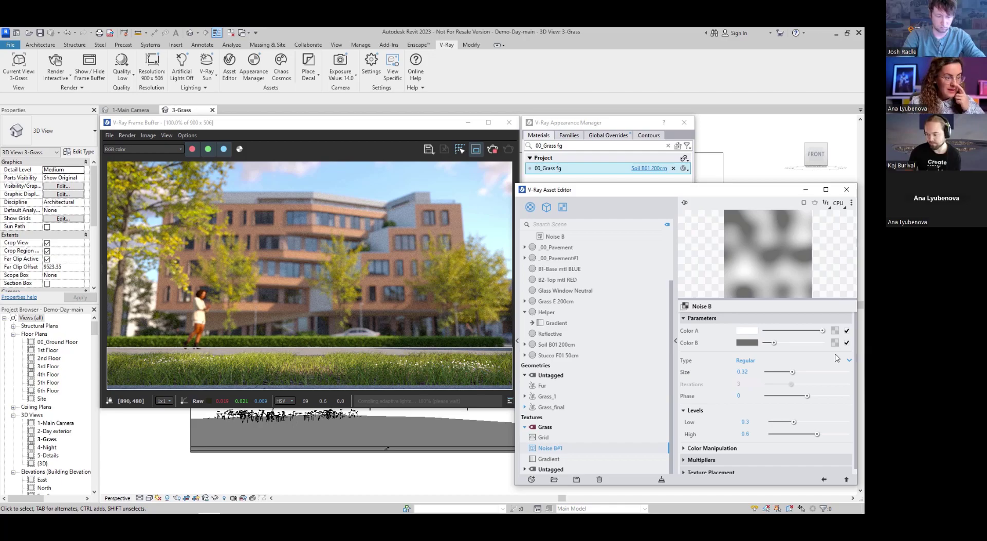
{"action": "left_click", "coordinate": [824, 479]}
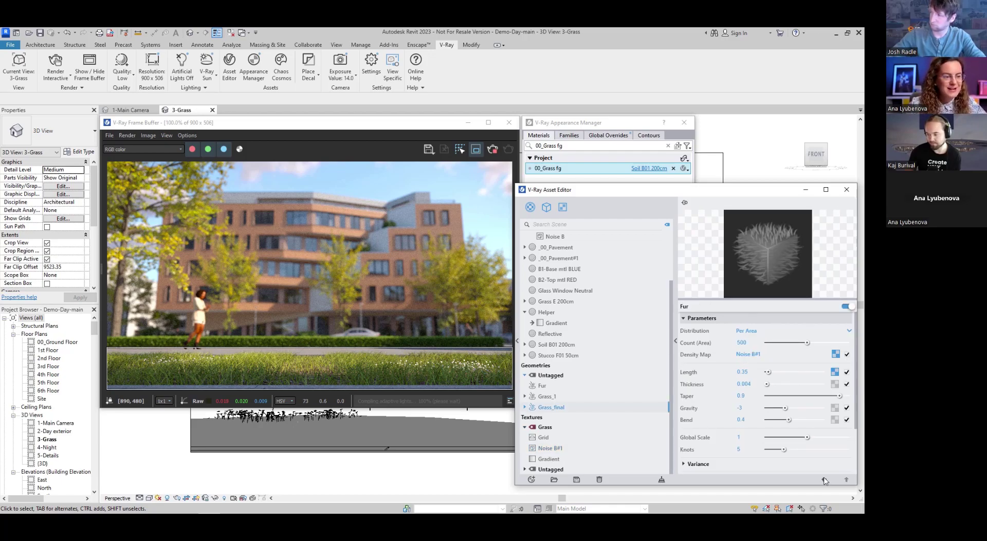
{"action": "left_click", "coordinate": [834, 372]}
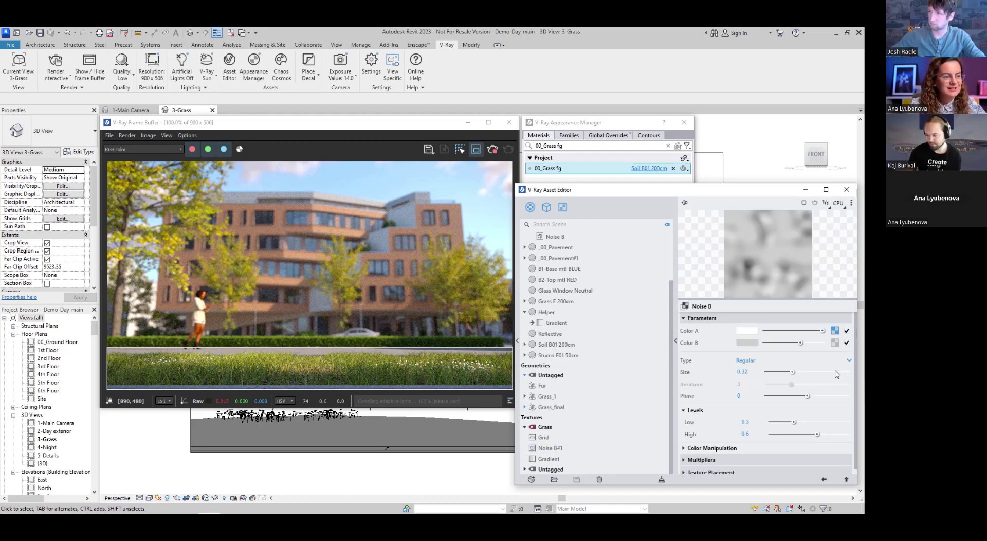
{"action": "left_click", "coordinate": [823, 479]}
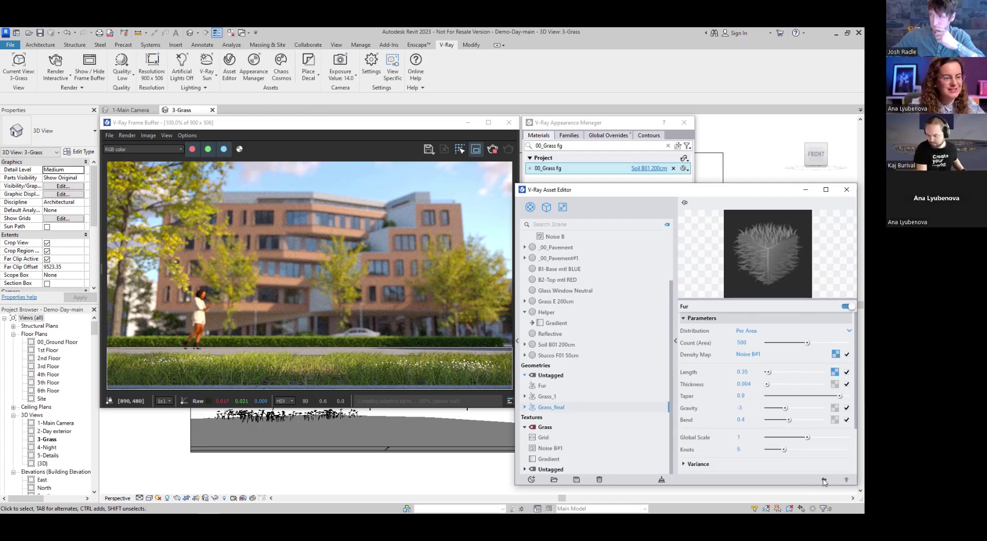
- Assign the Grass_final fur to 00_Grass fg, close the asset editor and reposition the render window
{"action": "left_click_drag", "start_coordinate": [546, 408], "coordinate": [628, 170]}
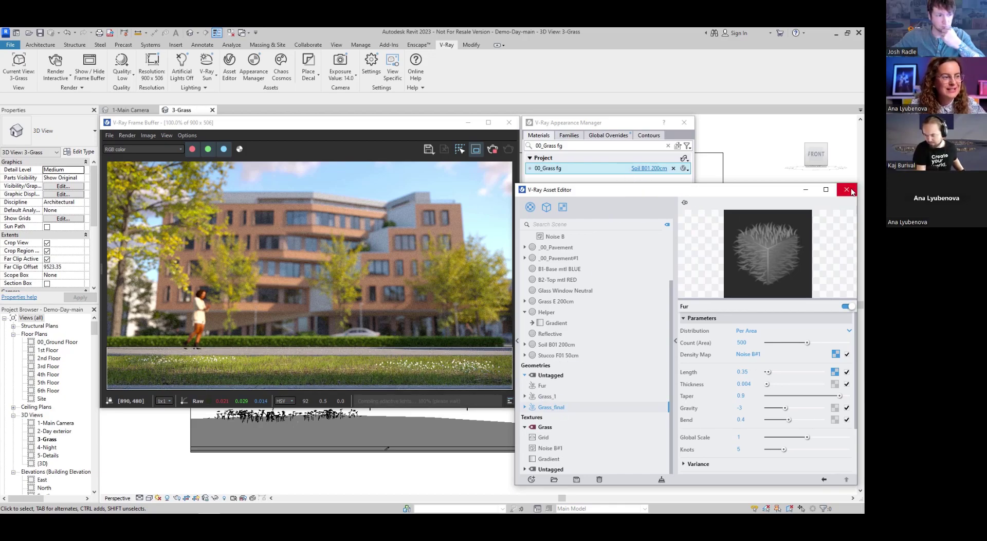
{"action": "left_click", "coordinate": [846, 189]}
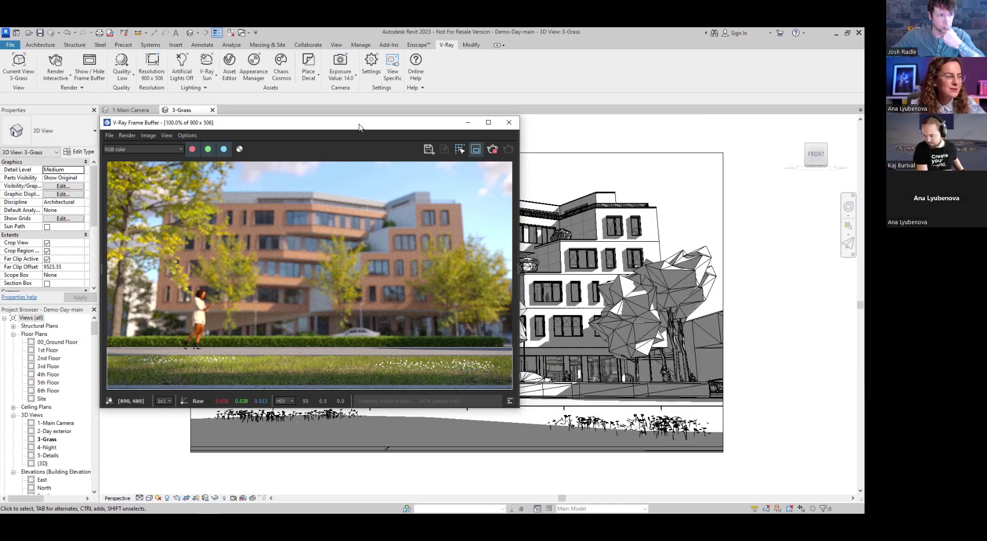
{"action": "left_click_drag", "start_coordinate": [377, 126], "coordinate": [479, 128]}
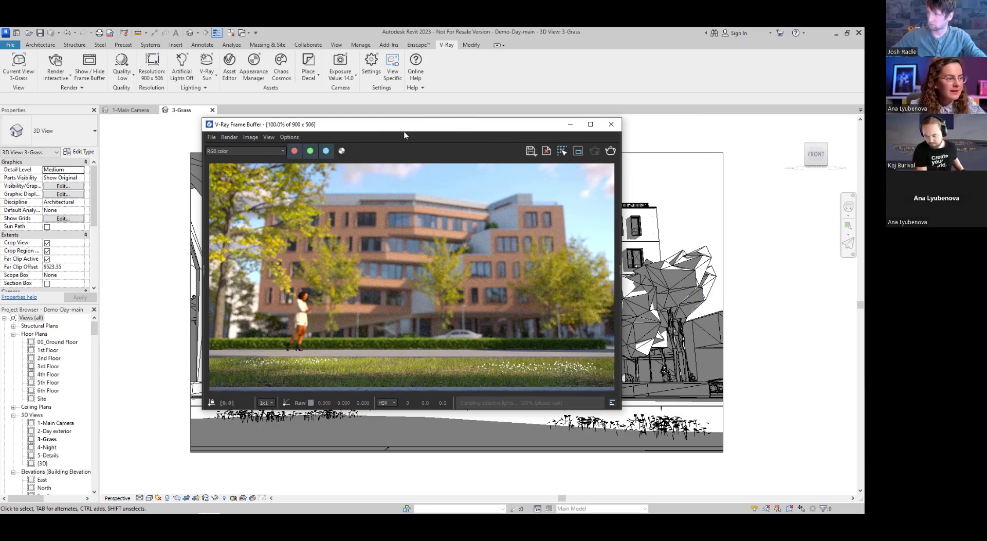
{"action": "left_click_drag", "start_coordinate": [411, 127], "coordinate": [432, 120]}
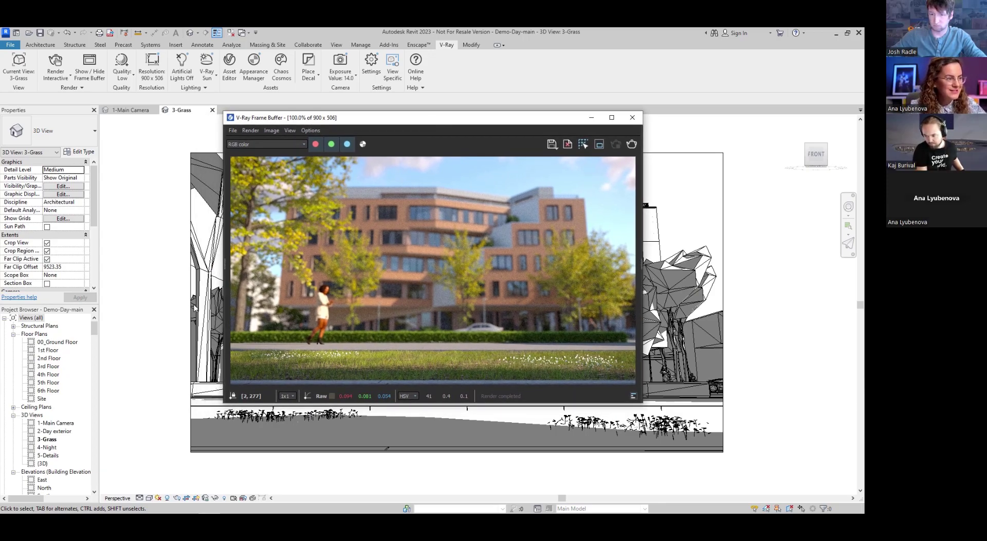
- Load the 3840 x 2160 grass render from the frame buffer history and examine the grass and white flowers up close
{"action": "left_click", "coordinate": [225, 263]}
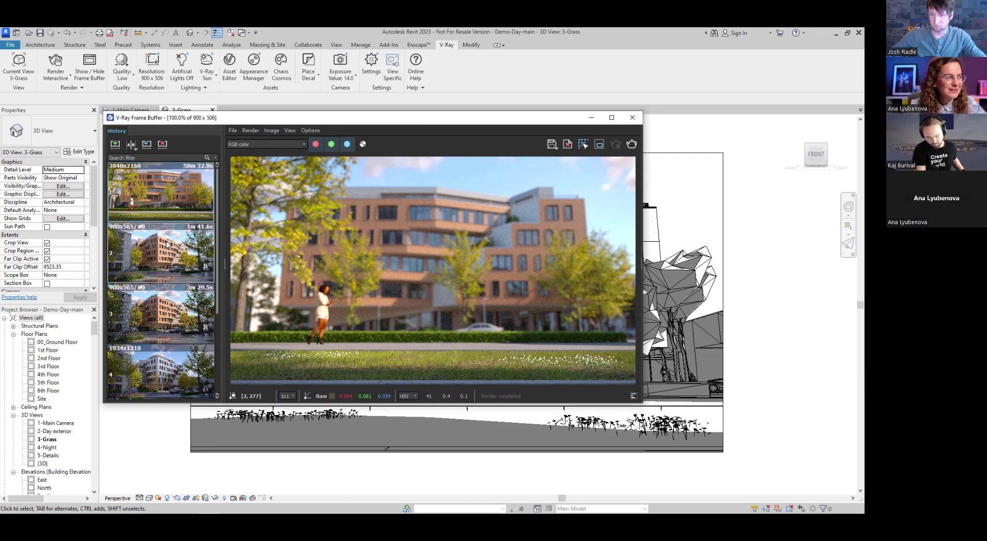
{"action": "double_click", "coordinate": [167, 188]}
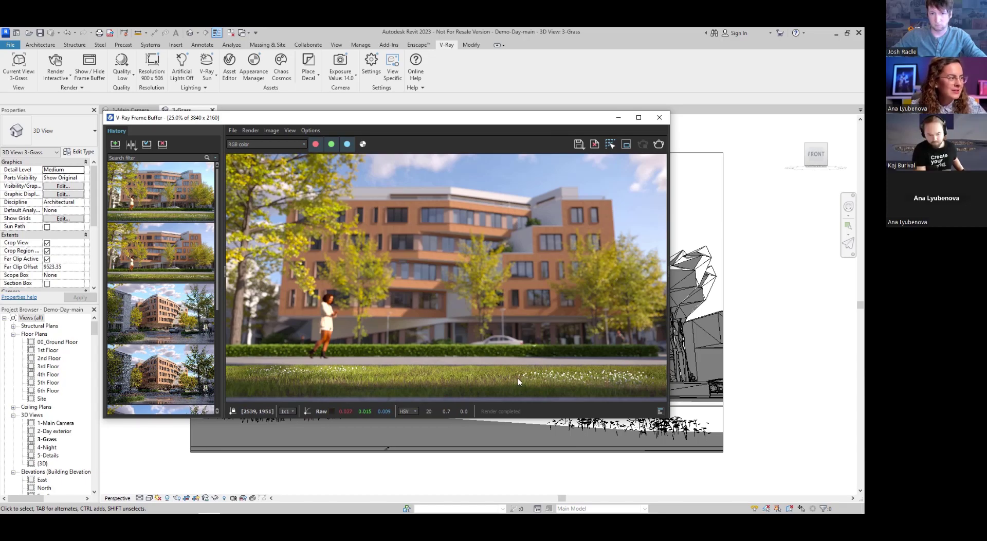
{"action": "double_click", "coordinate": [573, 385]}
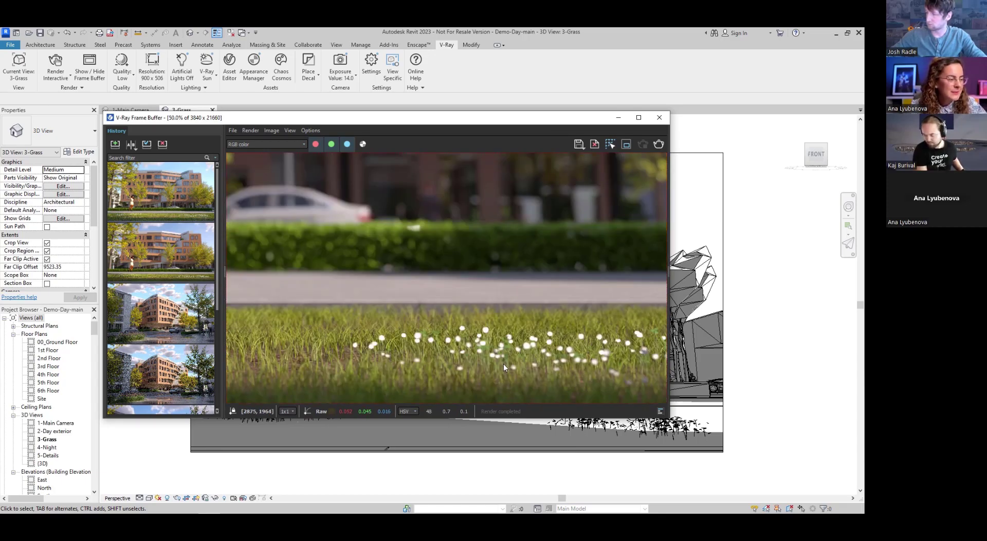
{"action": "scroll", "coordinate": [503, 362], "scroll_direction": "up", "scroll_amount": 2}
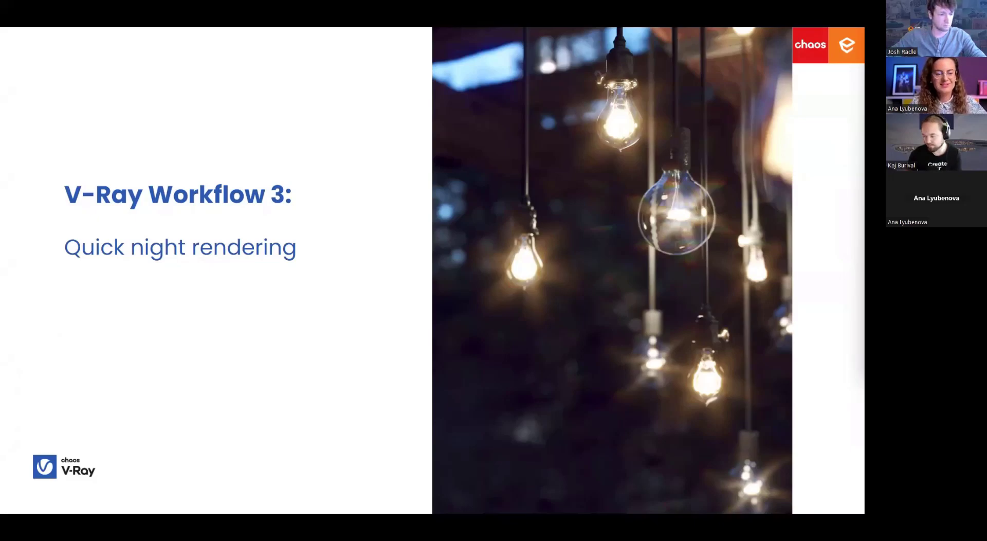
- Switch to the Demo-Night project in Revit and start an interactive V-Ray render of the 4-Night view
{"action": "key", "text": "alt+Tab"}
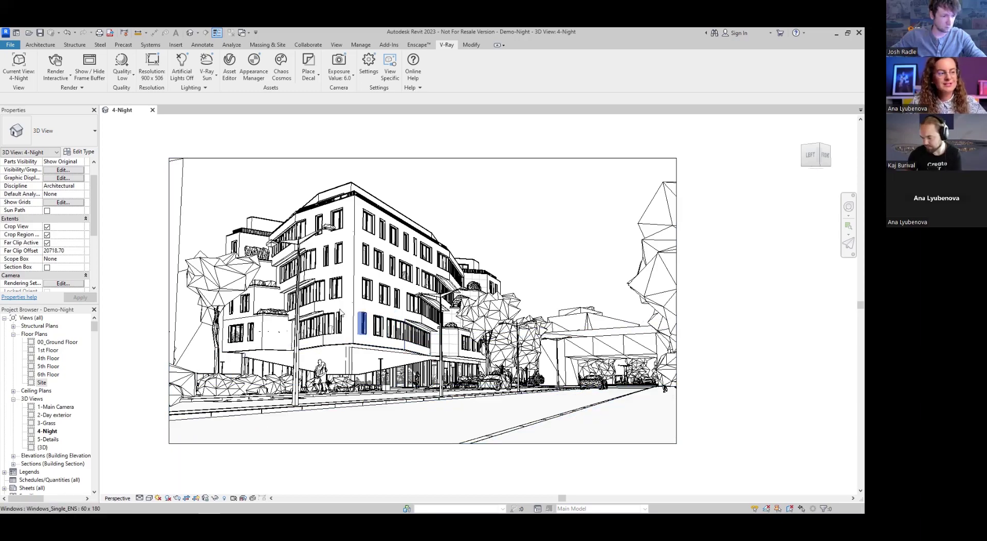
{"action": "left_click", "coordinate": [56, 61]}
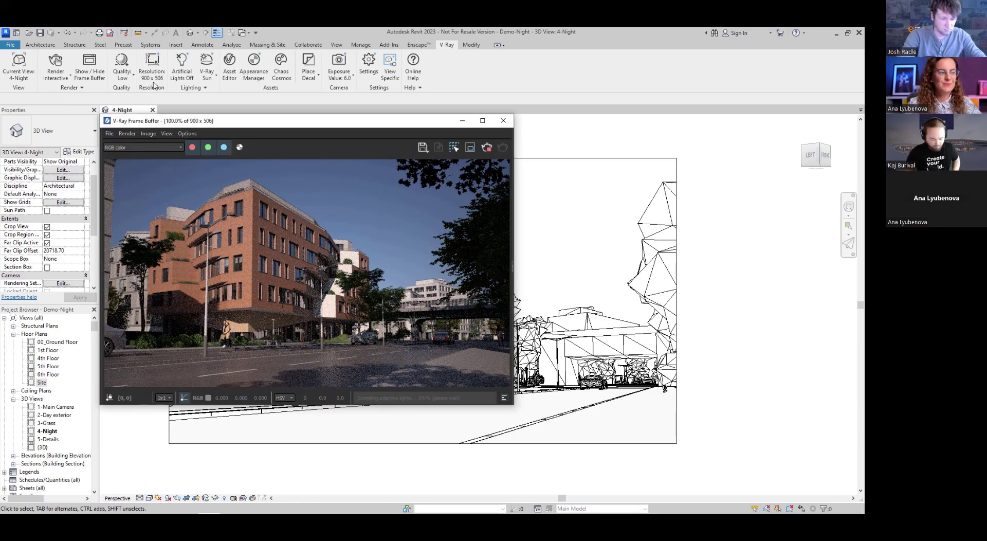
- Change the scene's V-Ray light type to Dome Light
{"action": "left_click", "coordinate": [205, 61]}
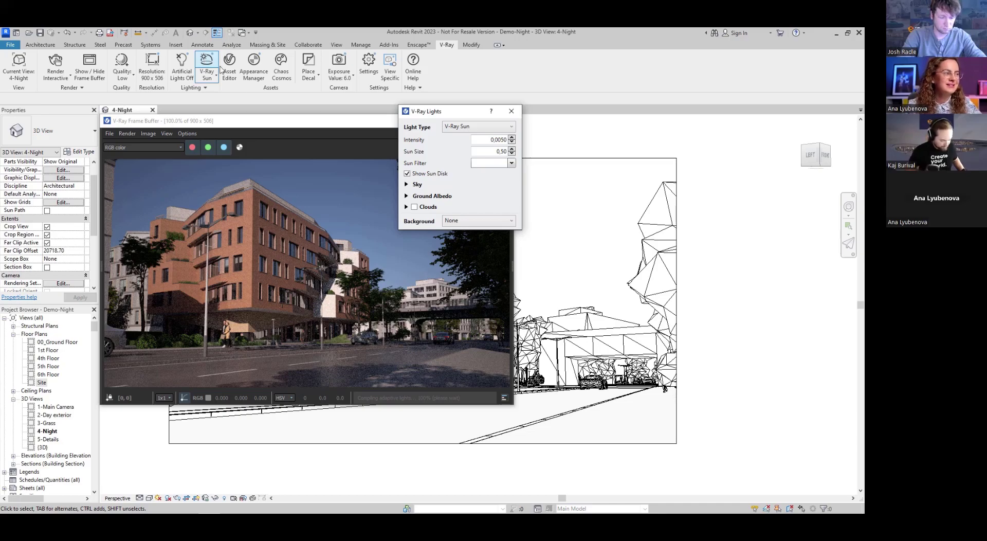
{"action": "left_click", "coordinate": [488, 128]}
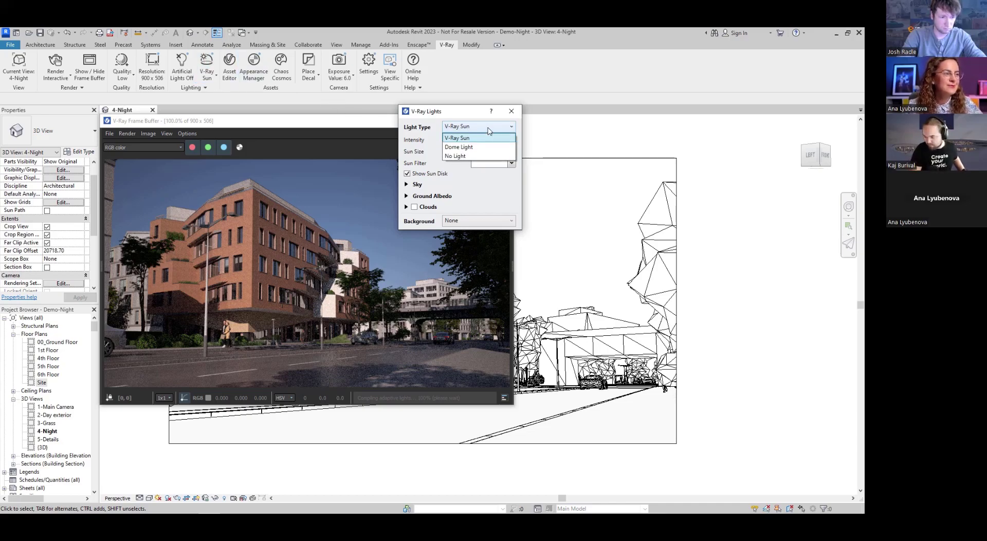
{"action": "left_click", "coordinate": [462, 147]}
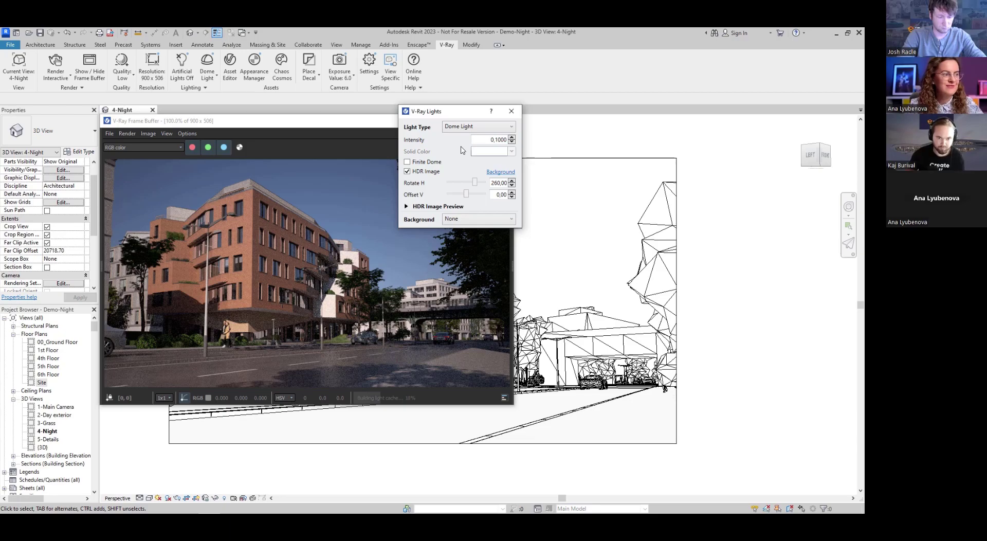
{"action": "left_click", "coordinate": [511, 111]}
- Browse the HDRIs category of the Chaos Cosmos library and close the browser
{"action": "left_click", "coordinate": [280, 63]}
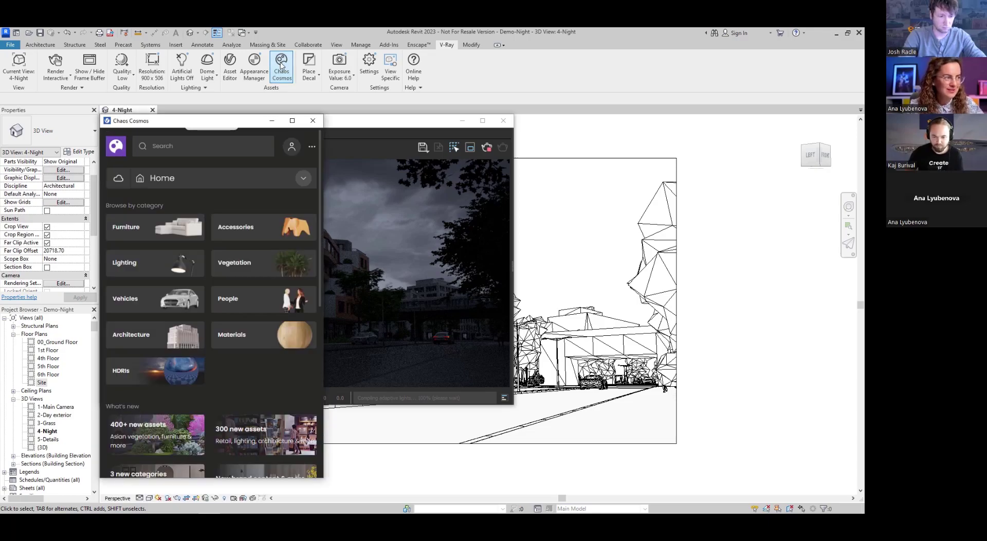
{"action": "left_click", "coordinate": [148, 376]}
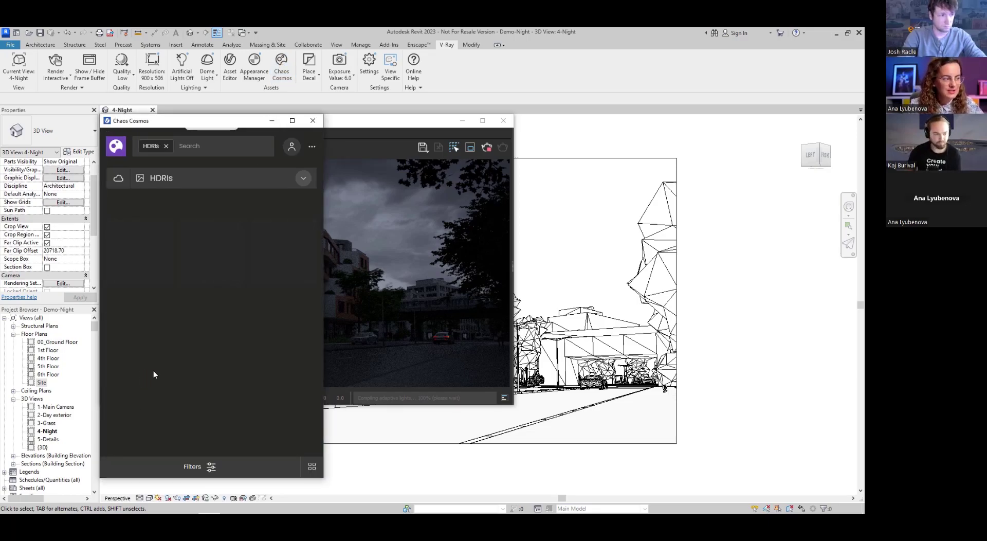
{"action": "left_click_drag", "start_coordinate": [321, 161], "coordinate": [316, 244]}
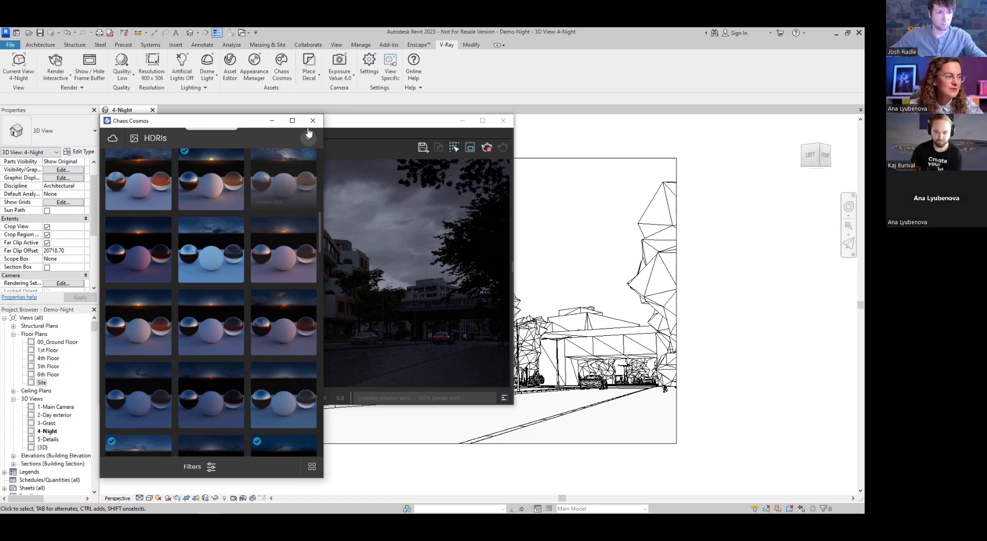
{"action": "left_click", "coordinate": [313, 121]}
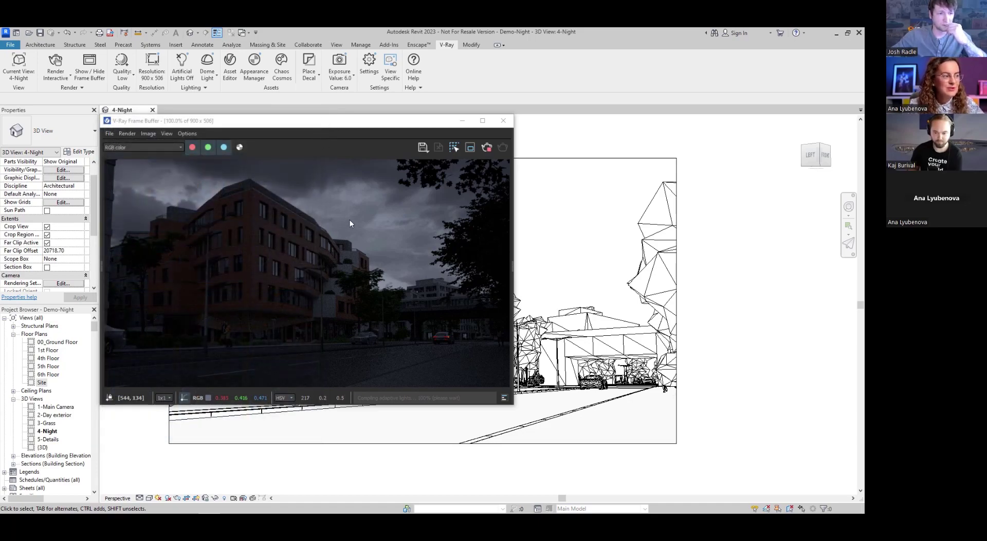
- Turn on the artificial lights and restrict rendering to the street region along the lower part of the image
{"action": "left_click", "coordinate": [181, 65]}
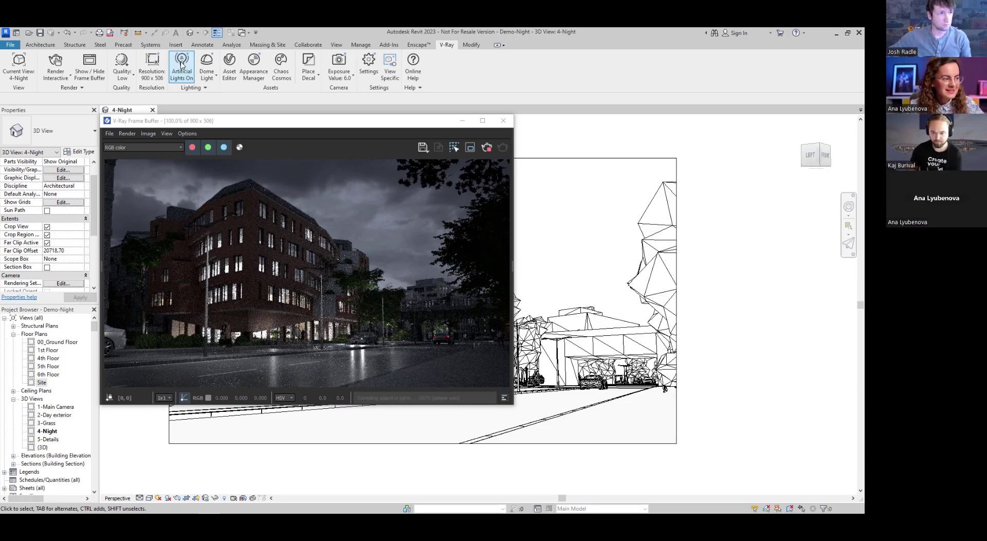
{"action": "left_click", "coordinate": [469, 148]}
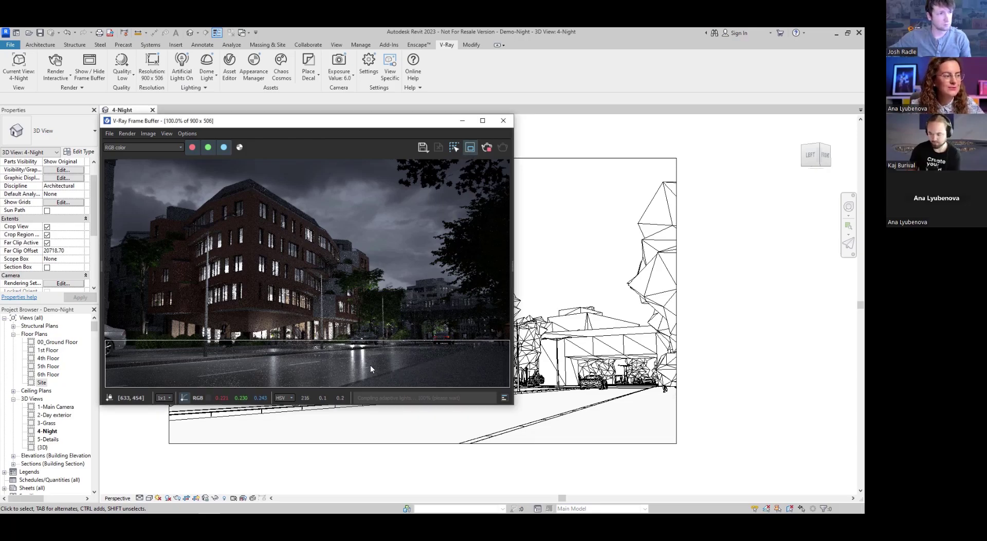
- Pick the pavement surface in the model to isolate 00_Pavement and assign the Tiles_Wet material to it
{"action": "left_click", "coordinate": [253, 65]}
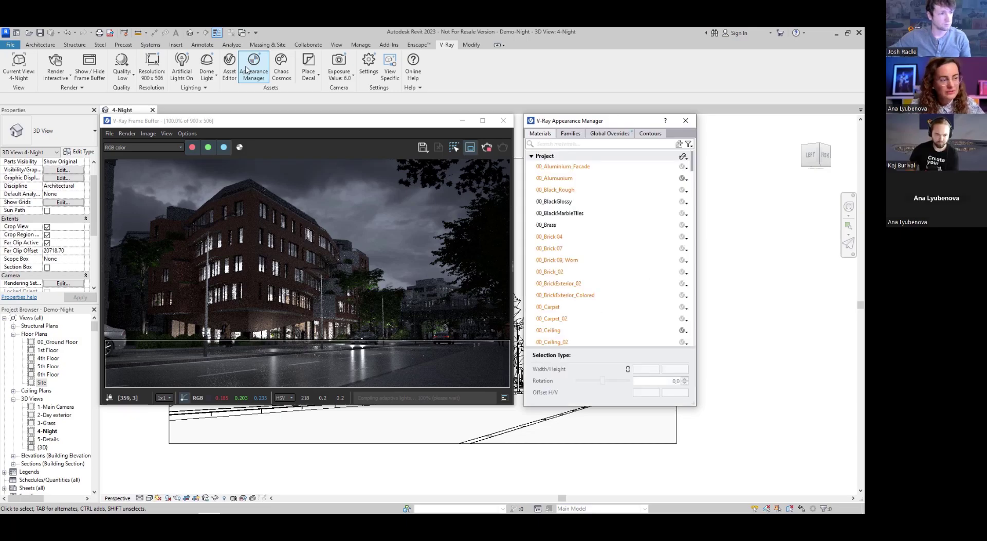
{"action": "left_click", "coordinate": [227, 64]}
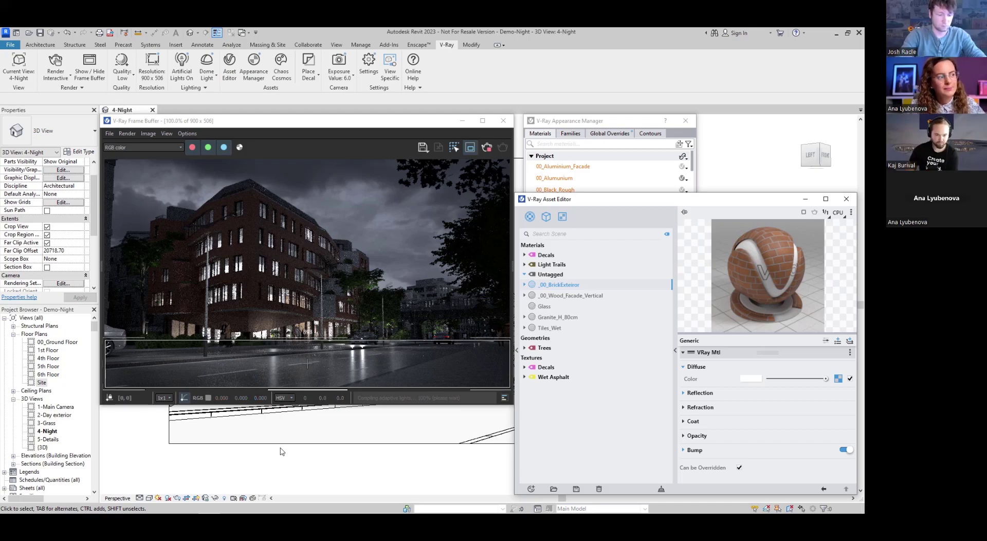
{"action": "scroll", "coordinate": [280, 451], "scroll_direction": "up", "scroll_amount": 5}
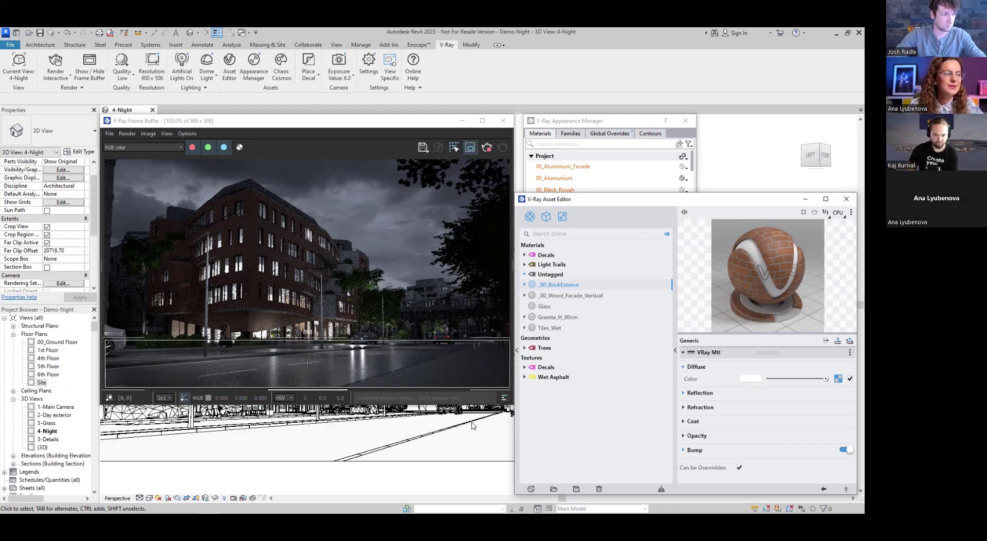
{"action": "left_click", "coordinate": [679, 145]}
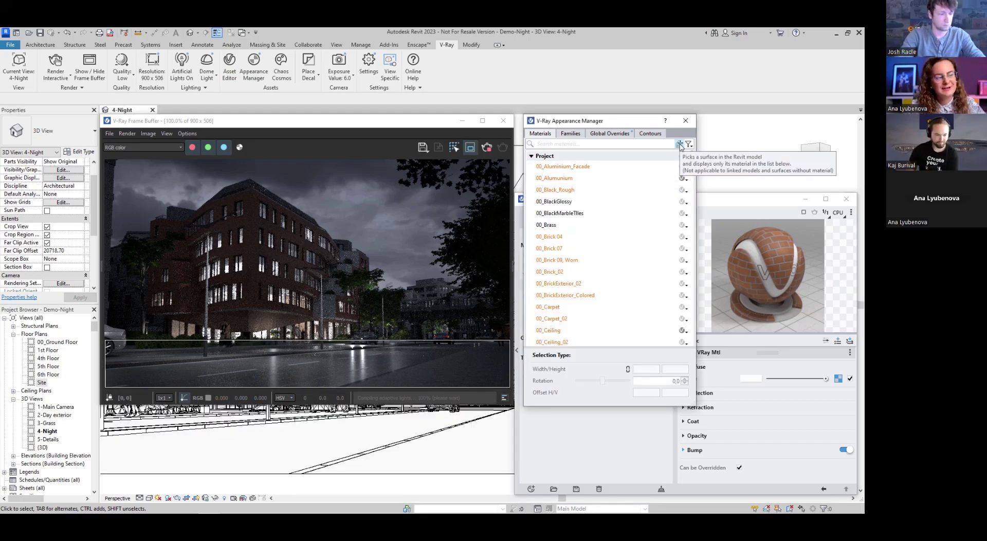
{"action": "left_click", "coordinate": [680, 145]}
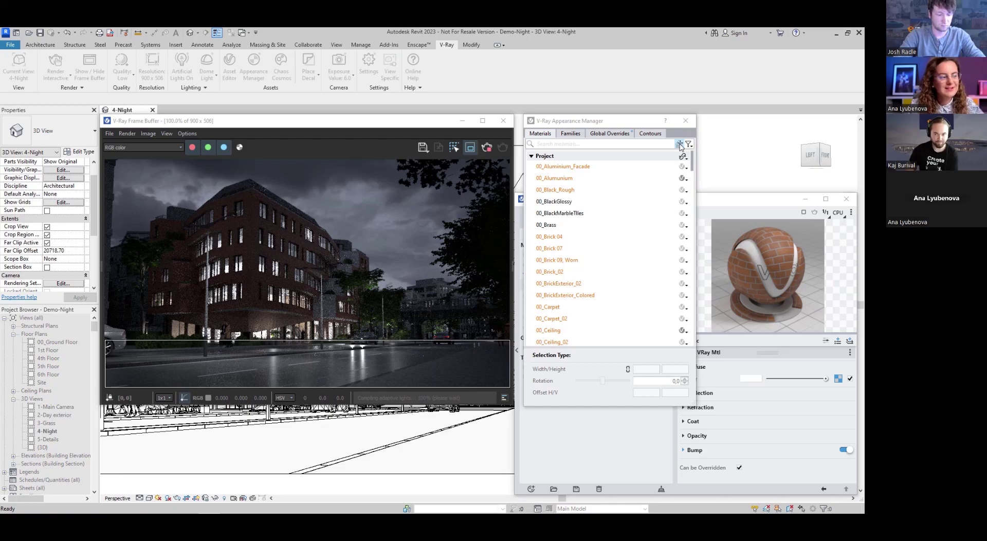
{"action": "left_click", "coordinate": [440, 449]}
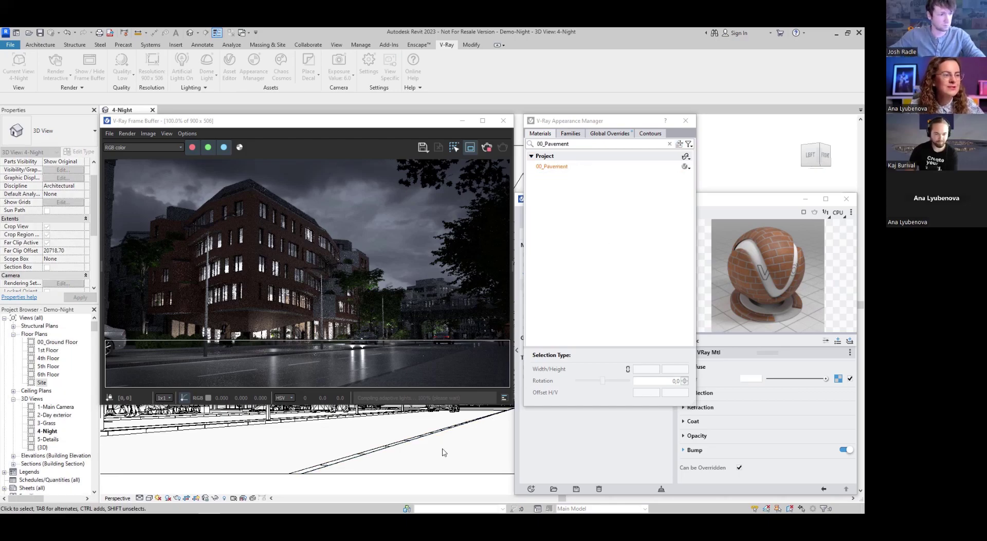
{"action": "left_click", "coordinate": [576, 443]}
{"action": "left_click_drag", "start_coordinate": [557, 328], "coordinate": [648, 170]}
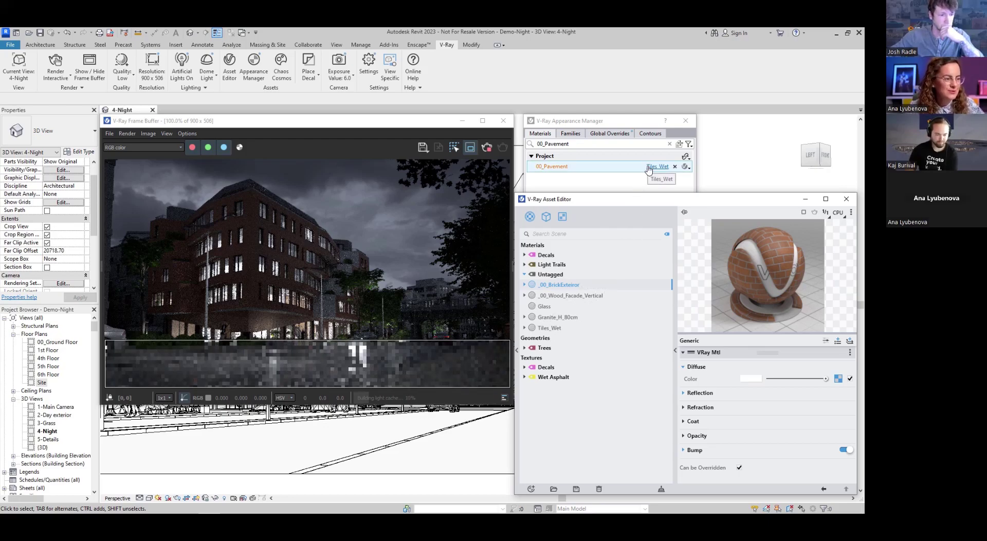
- Pick the road surface to isolate 00_Road and convert its auto-generated material to an editable V-Ray material
{"action": "left_click", "coordinate": [645, 176]}
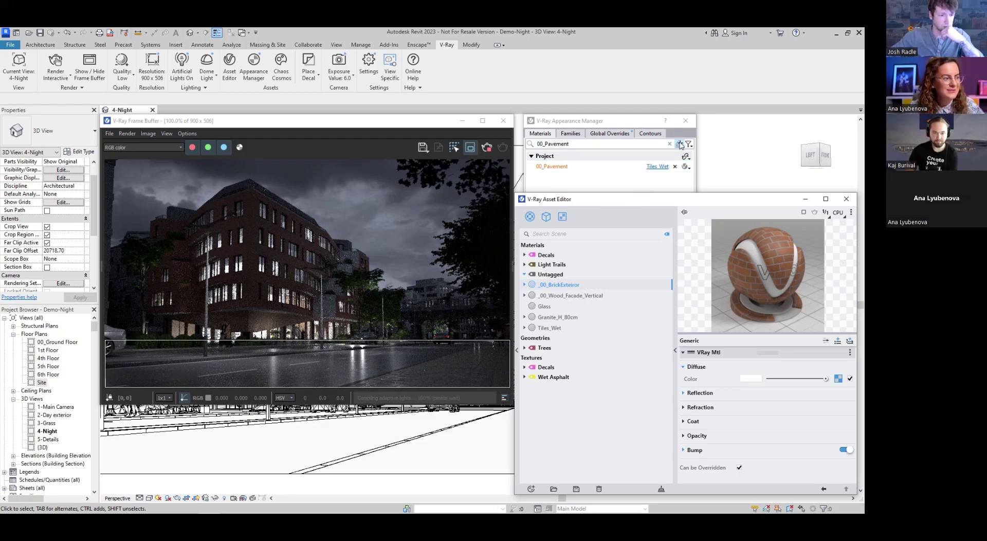
{"action": "left_click", "coordinate": [317, 442]}
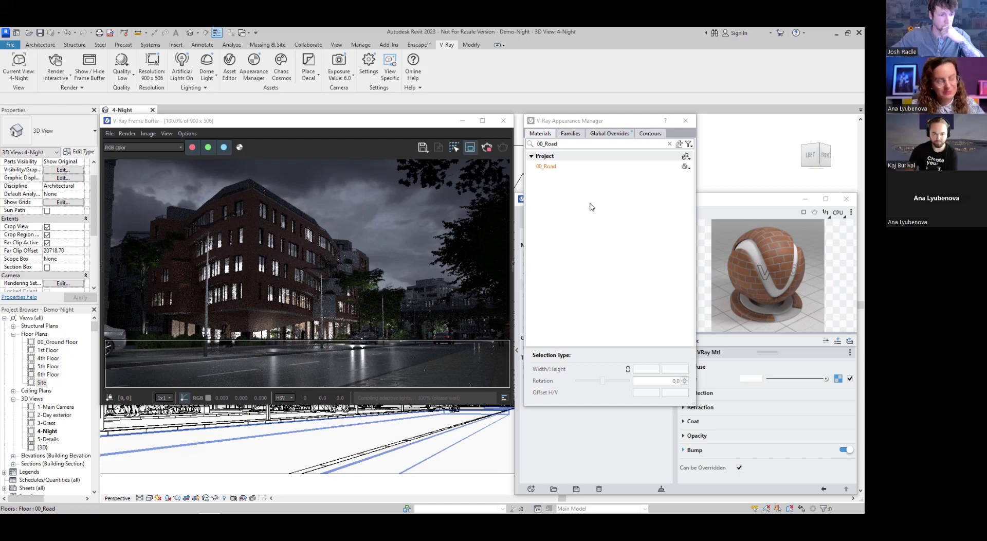
{"action": "left_click", "coordinate": [616, 170]}
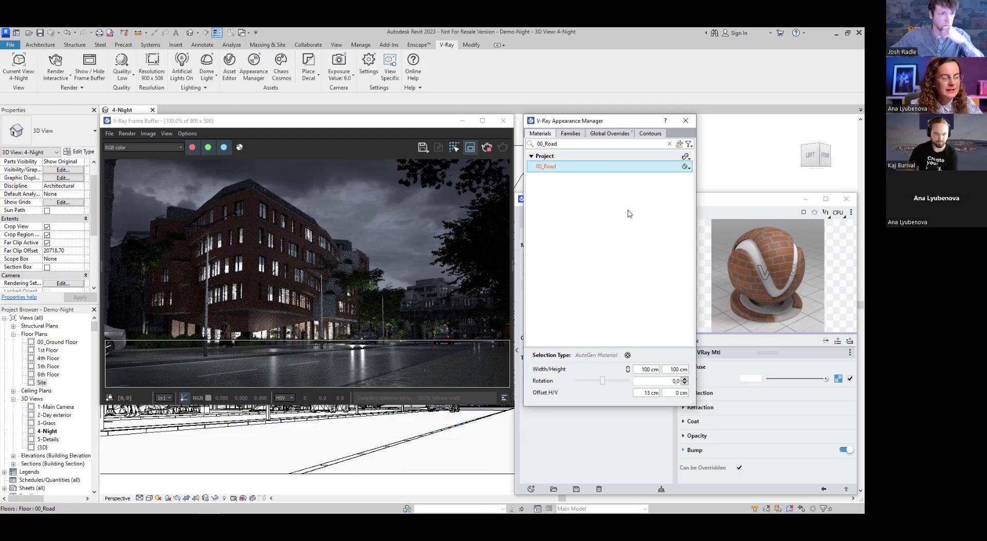
{"action": "left_click", "coordinate": [627, 355]}
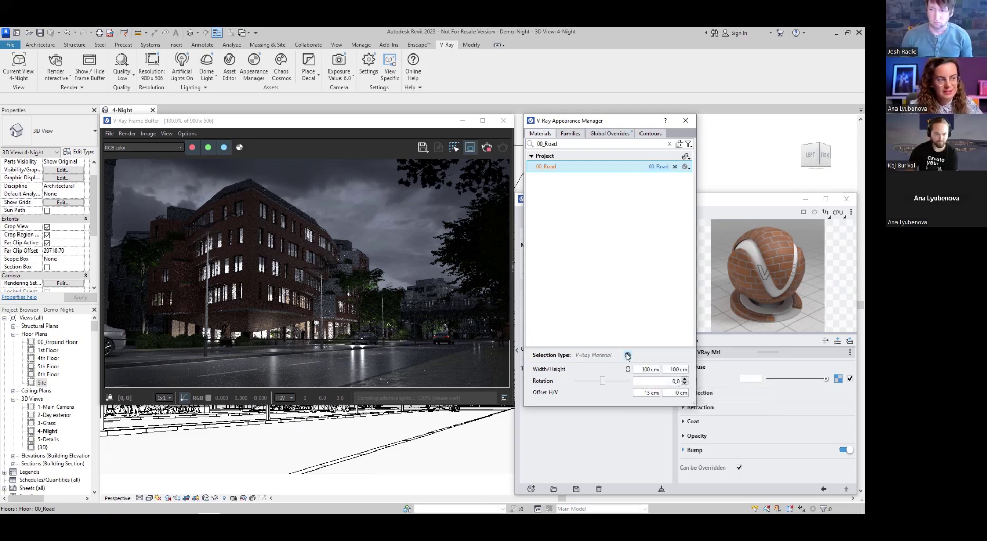
- Open the _00_Road material, list the Wet Asphalt textures, and switch its reflection surface control to Use Glossiness
{"action": "left_click", "coordinate": [628, 355]}
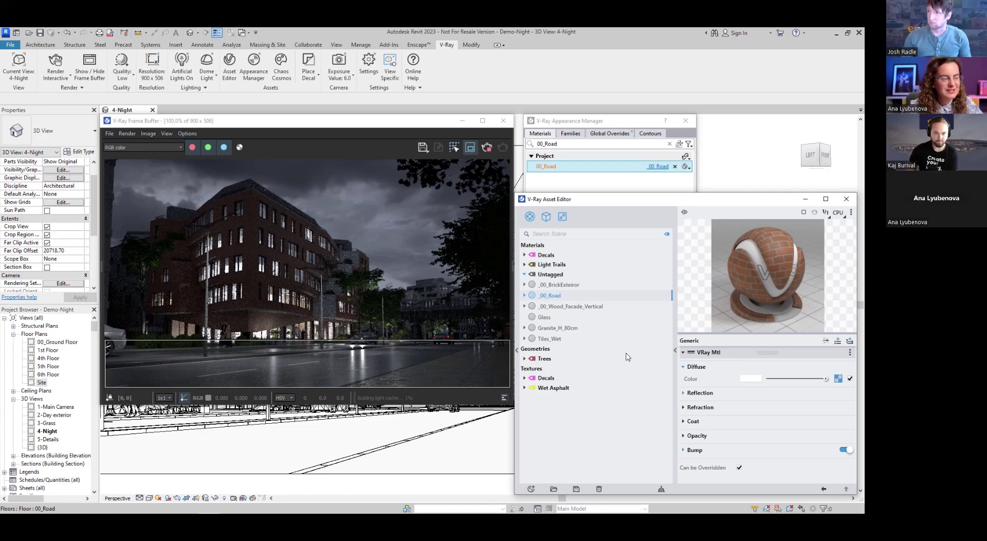
{"action": "left_click", "coordinate": [524, 388]}
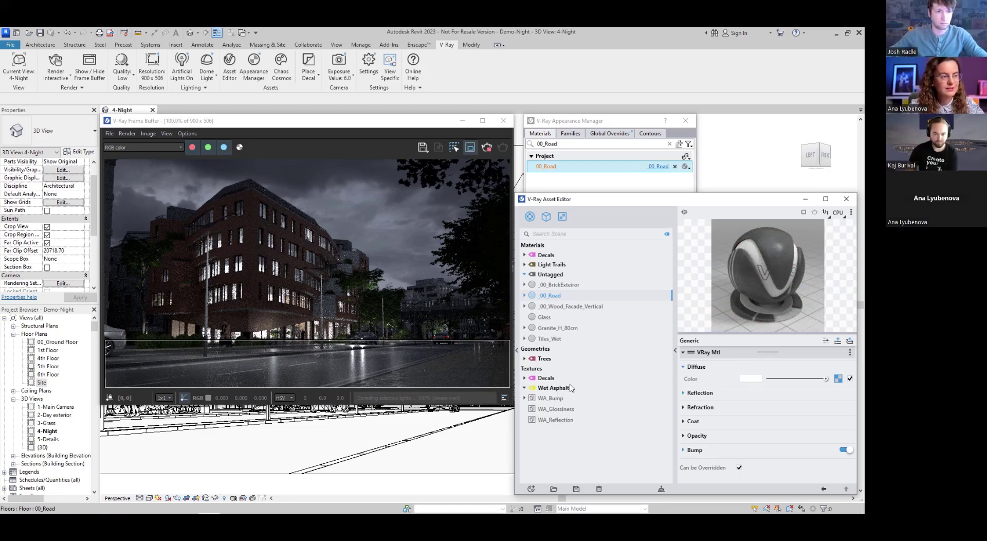
{"action": "left_click", "coordinate": [524, 296]}
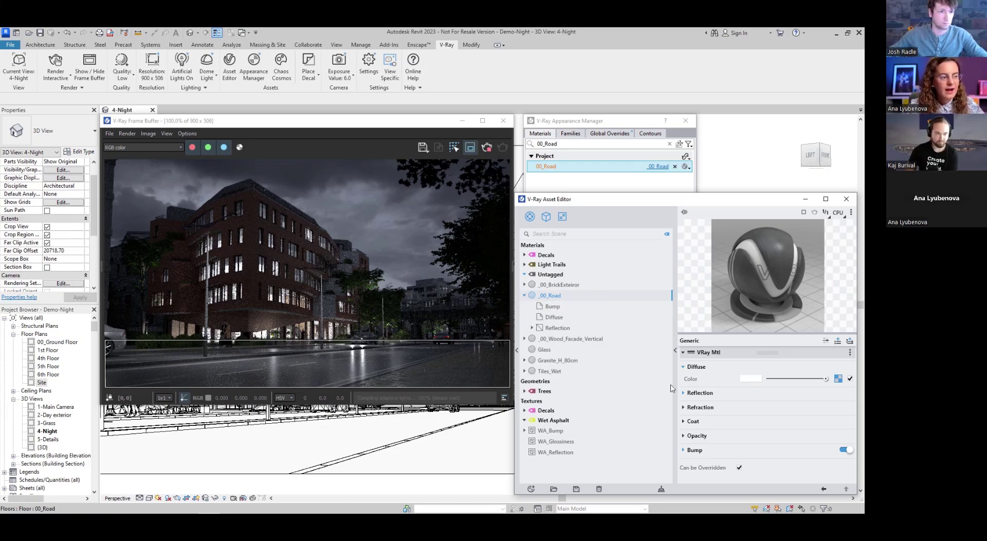
{"action": "left_click", "coordinate": [699, 393]}
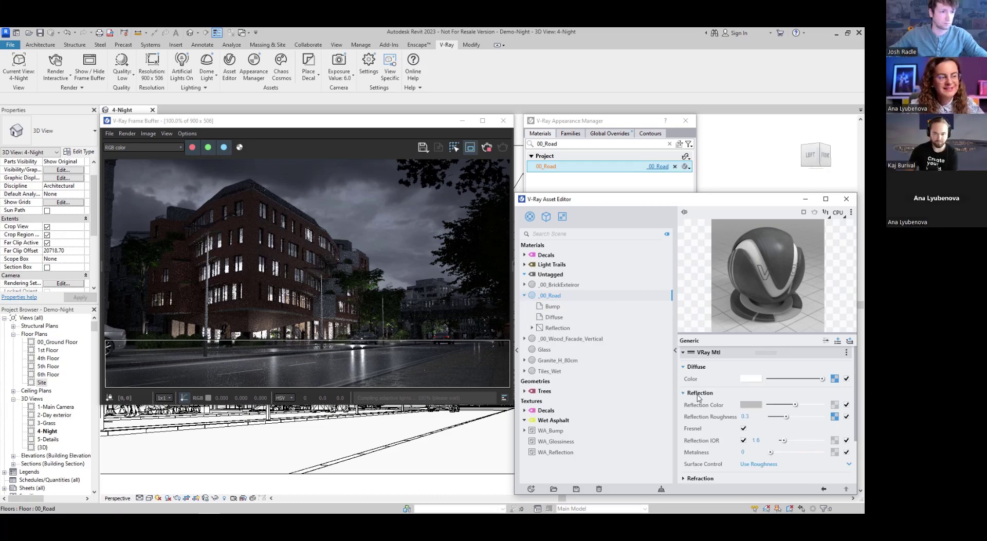
{"action": "left_click", "coordinate": [764, 464]}
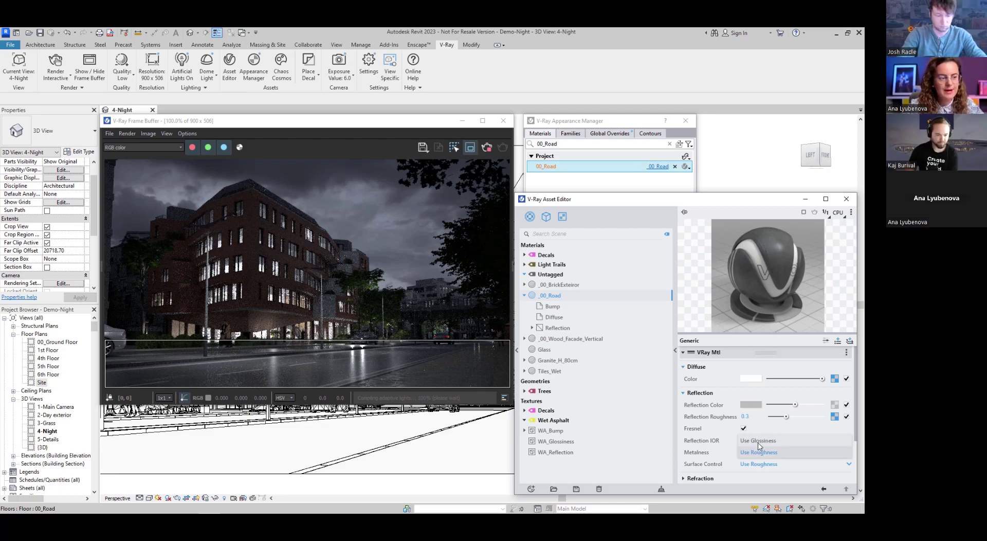
{"action": "left_click", "coordinate": [759, 452]}
{"action": "left_click", "coordinate": [758, 441]}
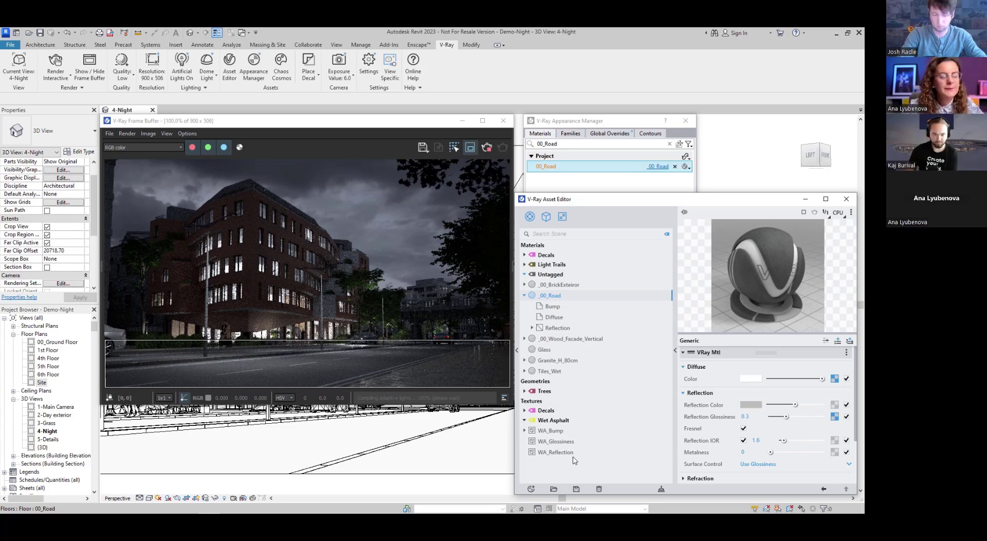
- Assign WA_Reflection to the road material's reflection color and WA_Glossiness to its reflection glossiness
{"action": "left_click_drag", "start_coordinate": [564, 456], "coordinate": [834, 406]}
{"action": "left_click", "coordinate": [820, 412]}
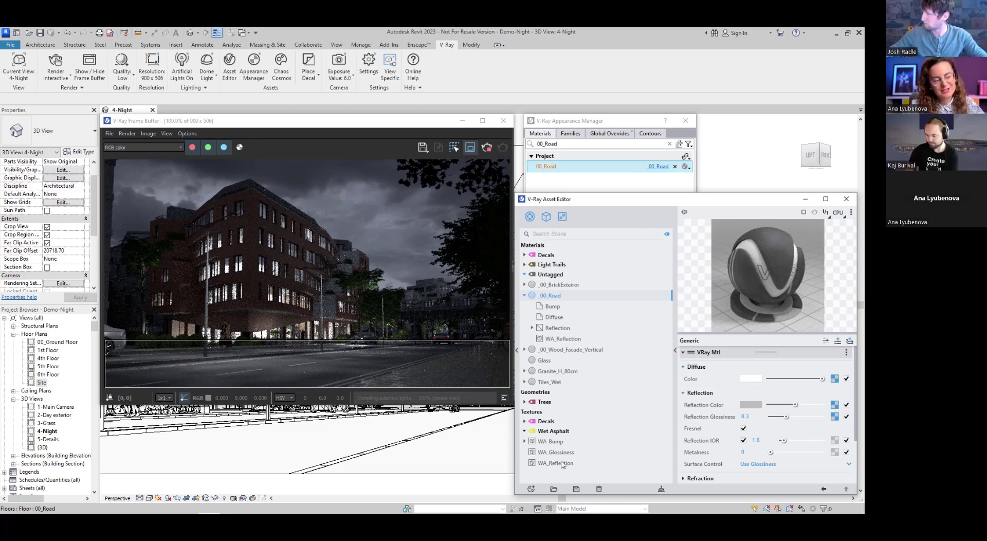
{"action": "left_click_drag", "start_coordinate": [554, 456], "coordinate": [834, 421]}
{"action": "left_click", "coordinate": [818, 426]}
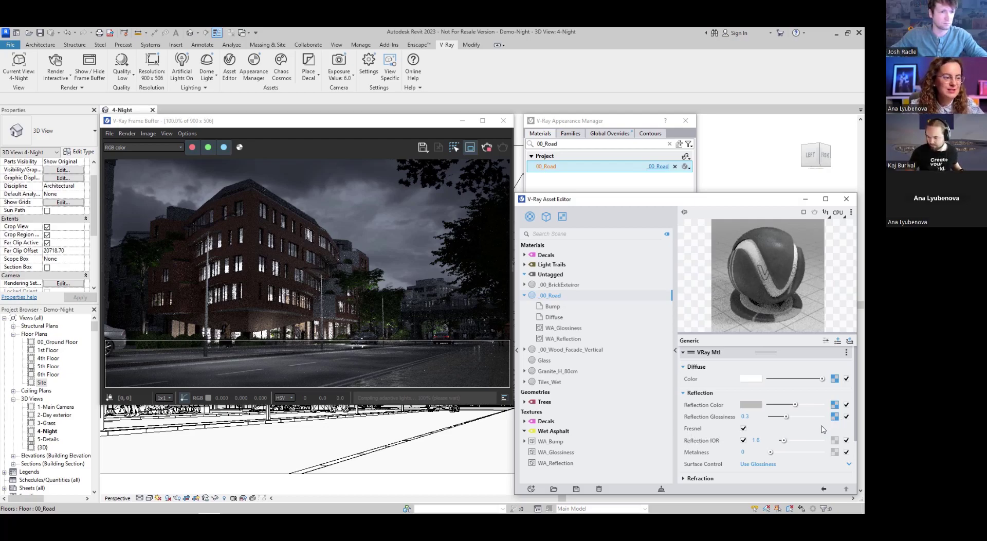
- Assign WA_Bump as the road material's bump map, and close the material editors and the frame buffer
{"action": "left_click", "coordinate": [708, 394]}
{"action": "left_click", "coordinate": [696, 450]}
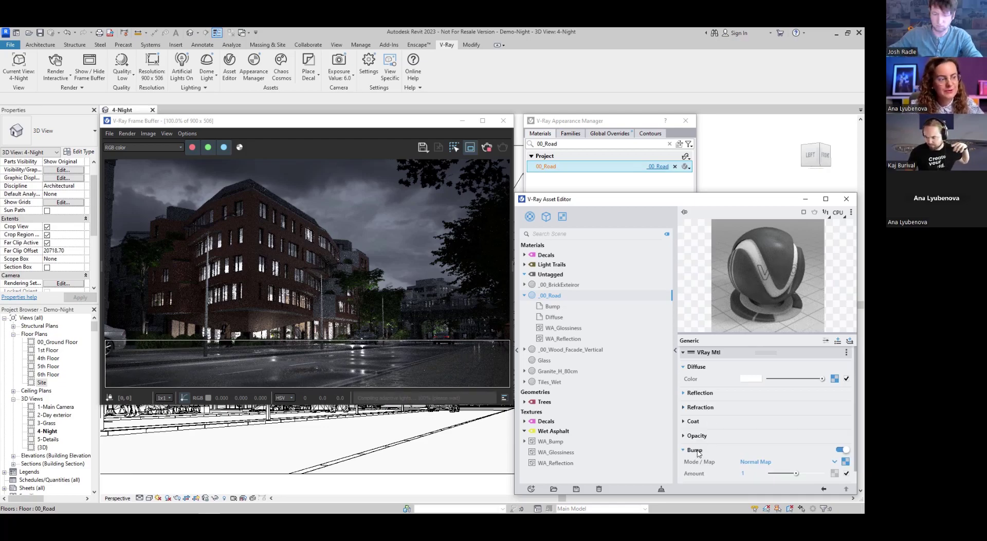
{"action": "left_click_drag", "start_coordinate": [551, 443], "coordinate": [847, 462]}
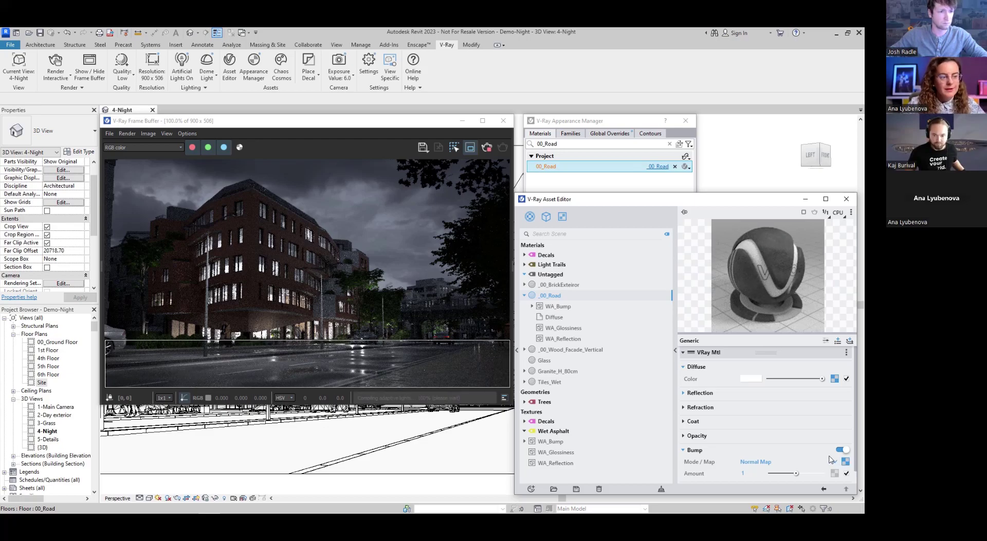
{"action": "left_click", "coordinate": [846, 198]}
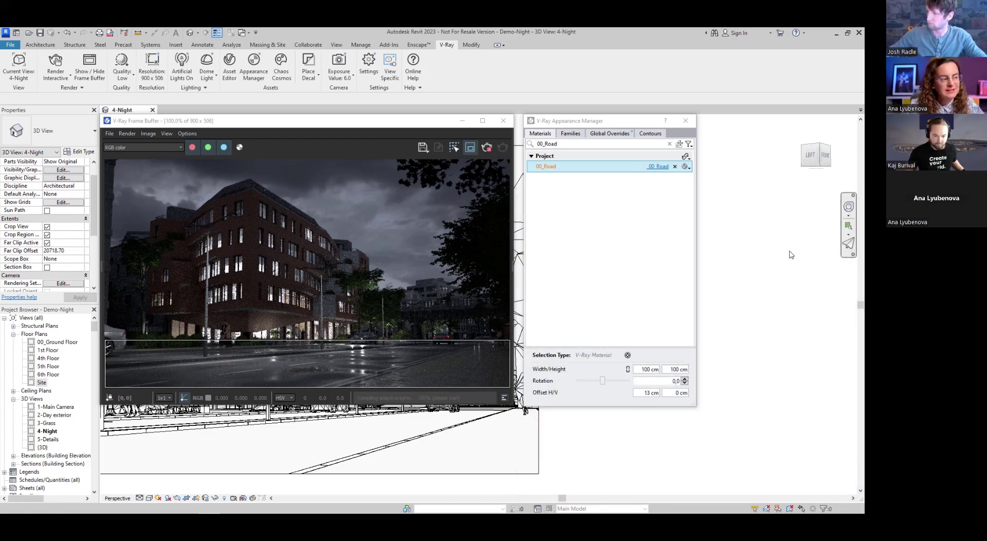
{"action": "left_click", "coordinate": [686, 121]}
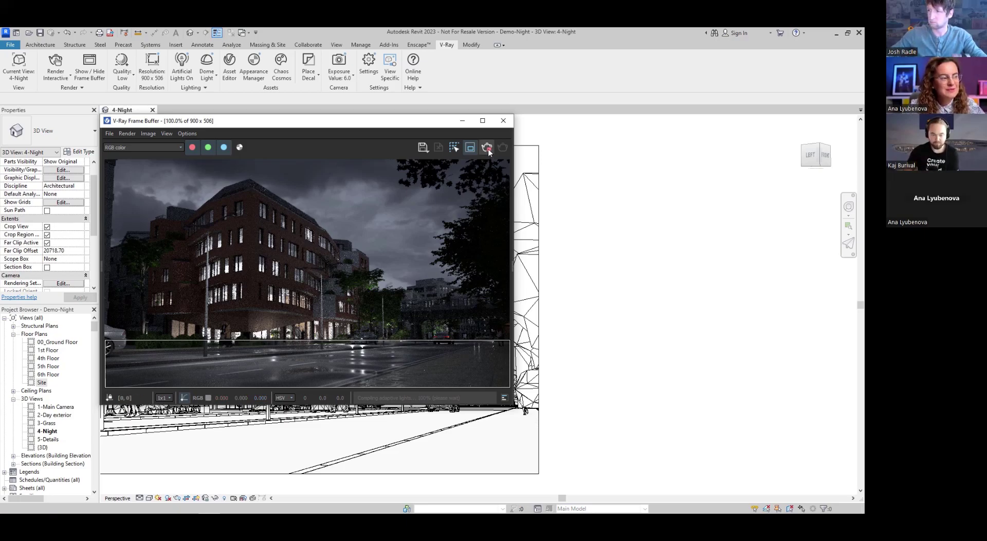
{"action": "left_click", "coordinate": [503, 120]}
- Reveal the hidden elements and unhide the three road decals and the figure with the umbrella in the 4-Night view
{"action": "scroll", "coordinate": [684, 303], "scroll_direction": "down", "scroll_amount": 3}
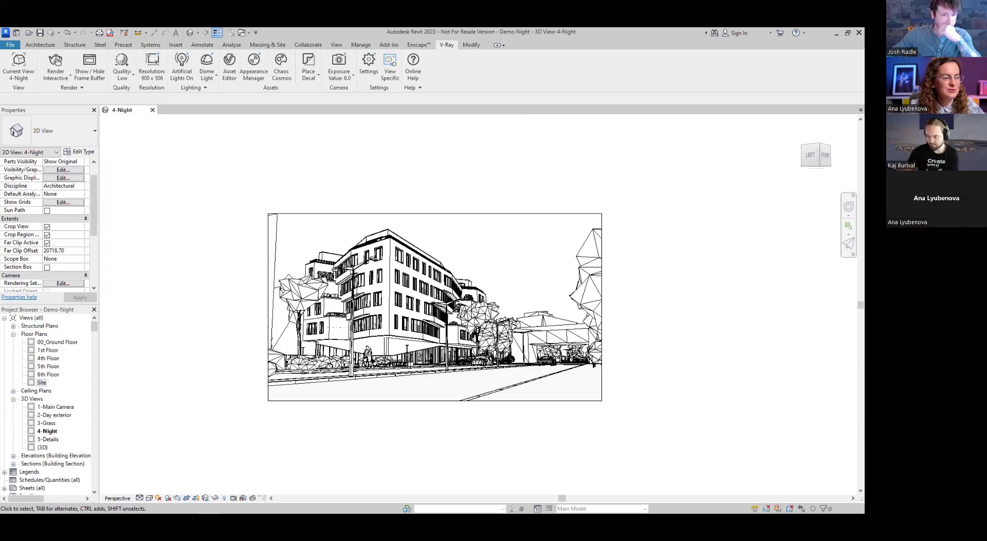
{"action": "scroll", "coordinate": [381, 336], "scroll_direction": "up", "scroll_amount": 3}
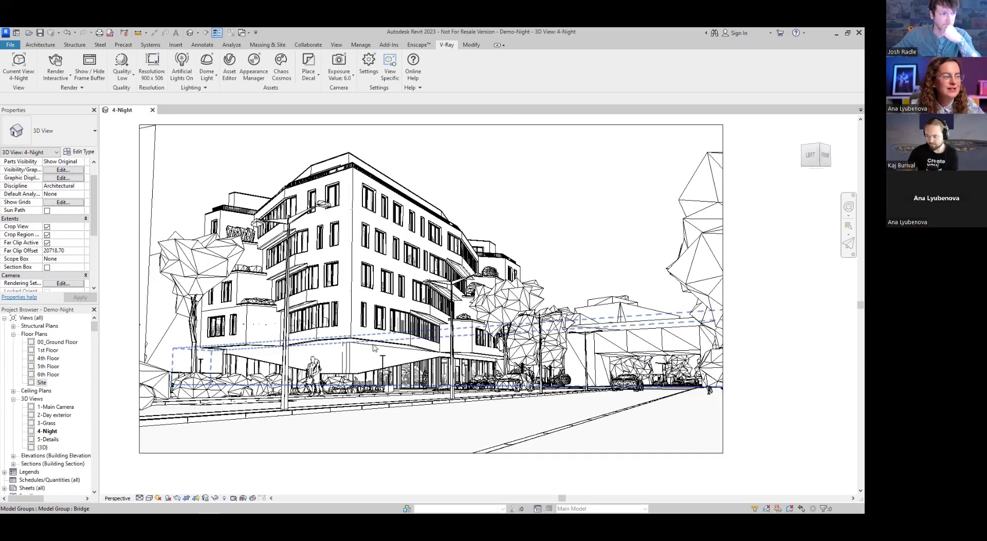
{"action": "scroll", "coordinate": [512, 414], "scroll_direction": "down", "scroll_amount": 1}
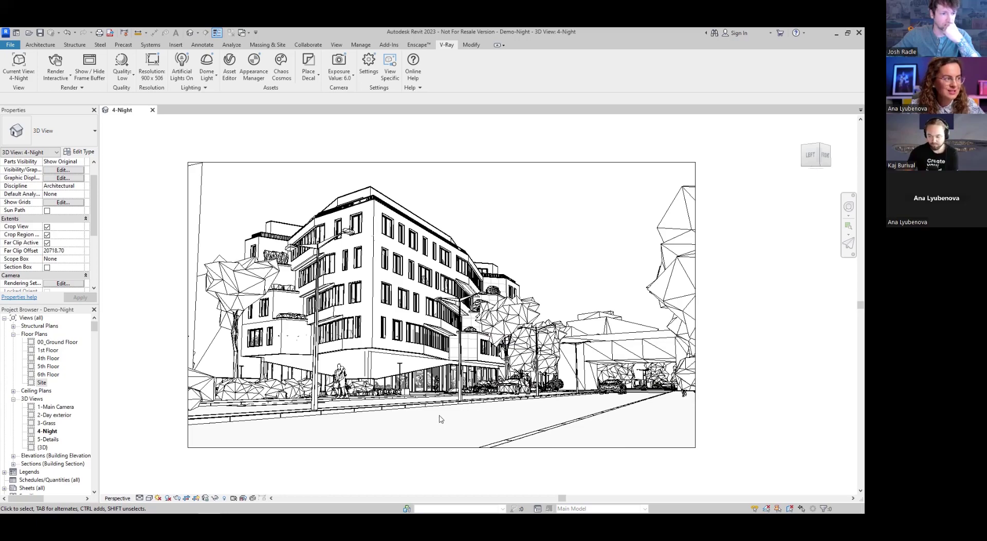
{"action": "left_click", "coordinate": [224, 498]}
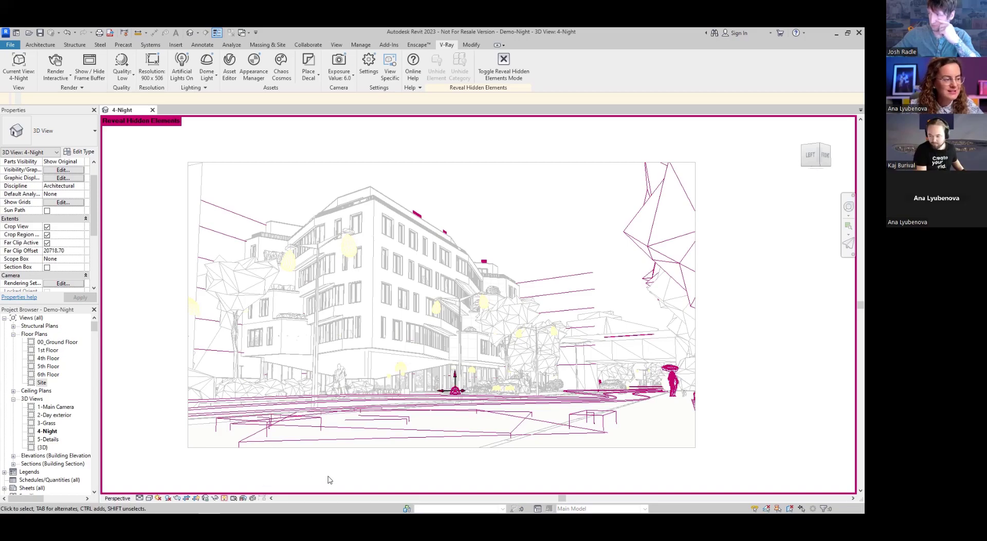
{"action": "left_click", "coordinate": [309, 442]}
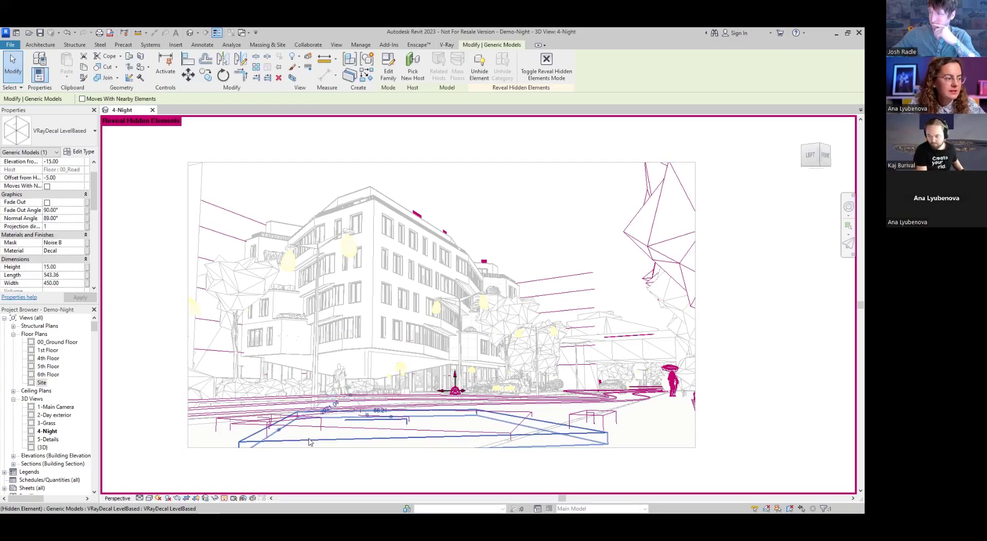
{"action": "left_click", "coordinate": [218, 428], "text": "ctrl"}
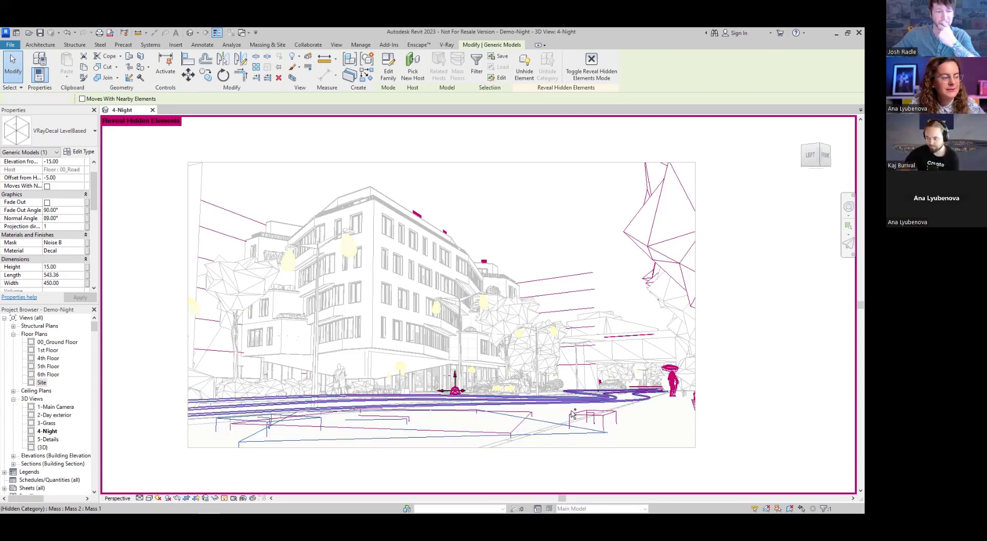
{"action": "left_click", "coordinate": [596, 423], "text": "ctrl"}
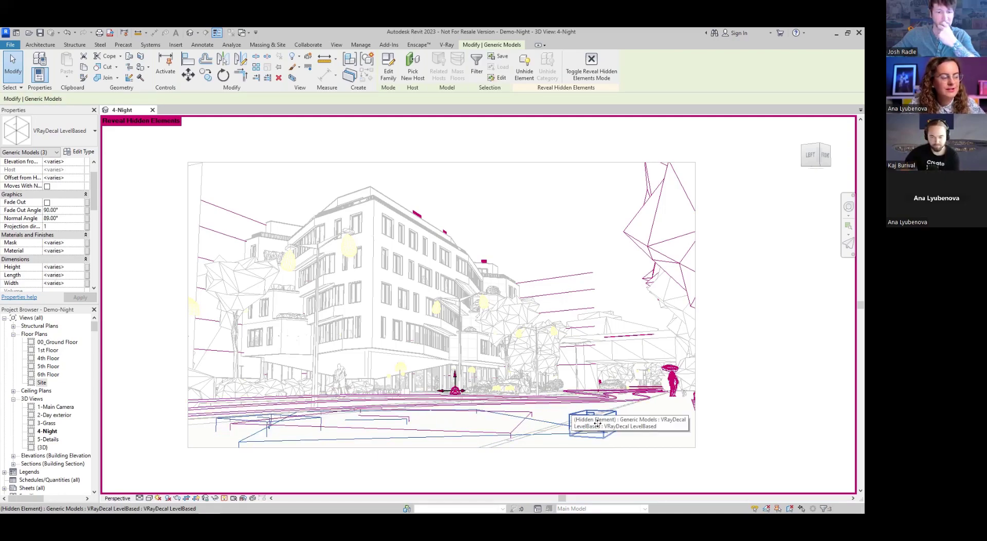
{"action": "left_click", "coordinate": [672, 375], "text": "ctrl"}
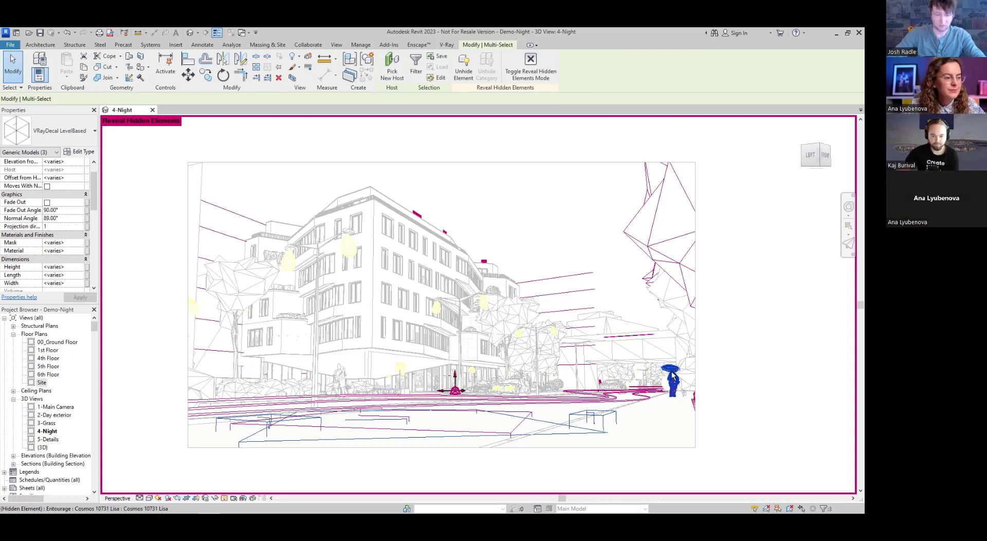
{"action": "left_click", "coordinate": [463, 67]}
{"action": "left_click", "coordinate": [533, 67]}
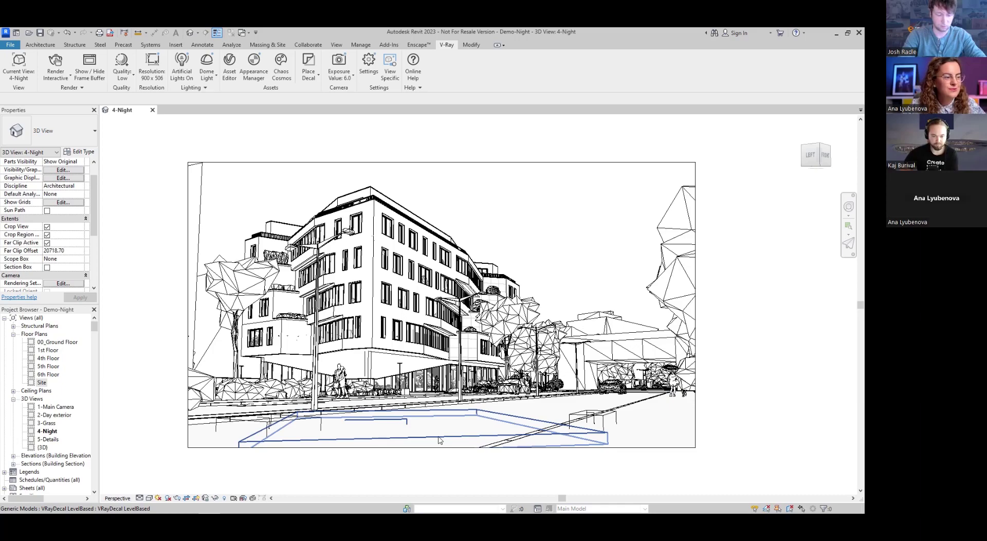
- Review the decal placement options and examine the mask, material, dimension and visibility properties of the large road decal
{"action": "left_click", "coordinate": [314, 79]}
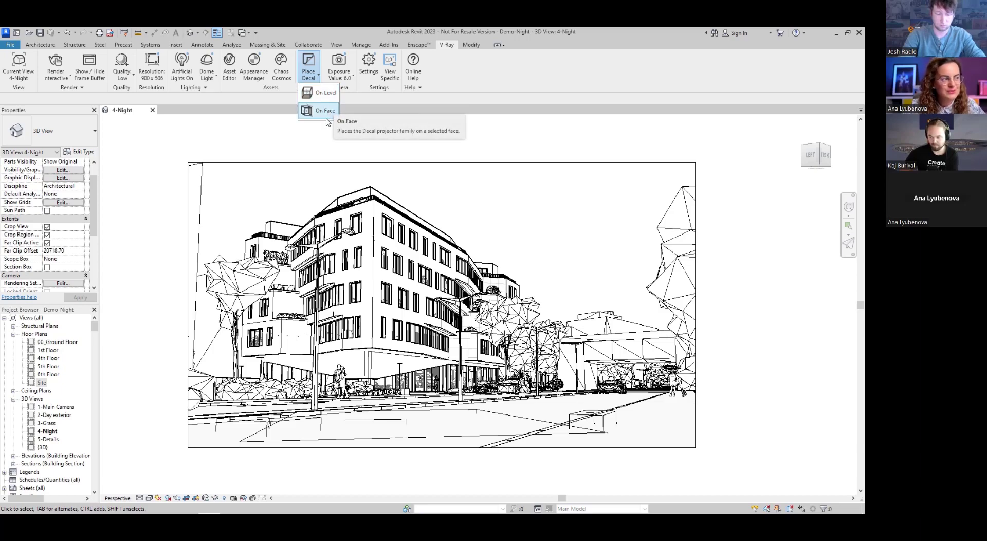
{"action": "left_click", "coordinate": [324, 138]}
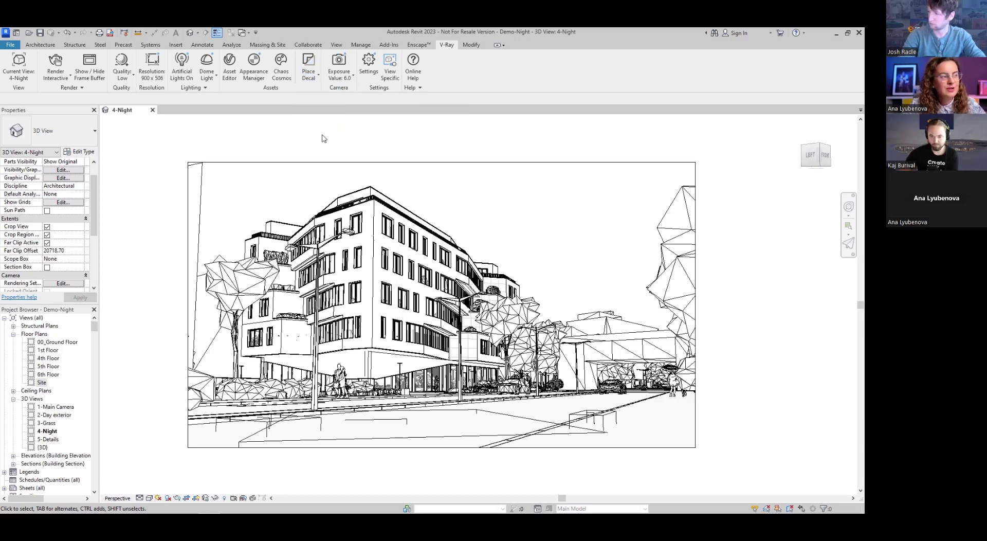
{"action": "left_click", "coordinate": [352, 441]}
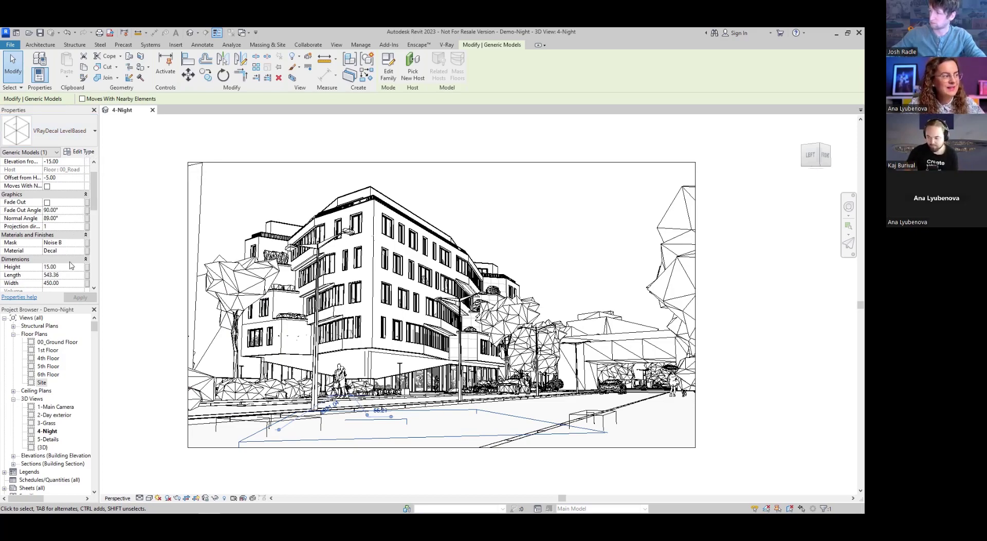
{"action": "scroll", "coordinate": [95, 210], "scroll_direction": "down", "scroll_amount": 2}
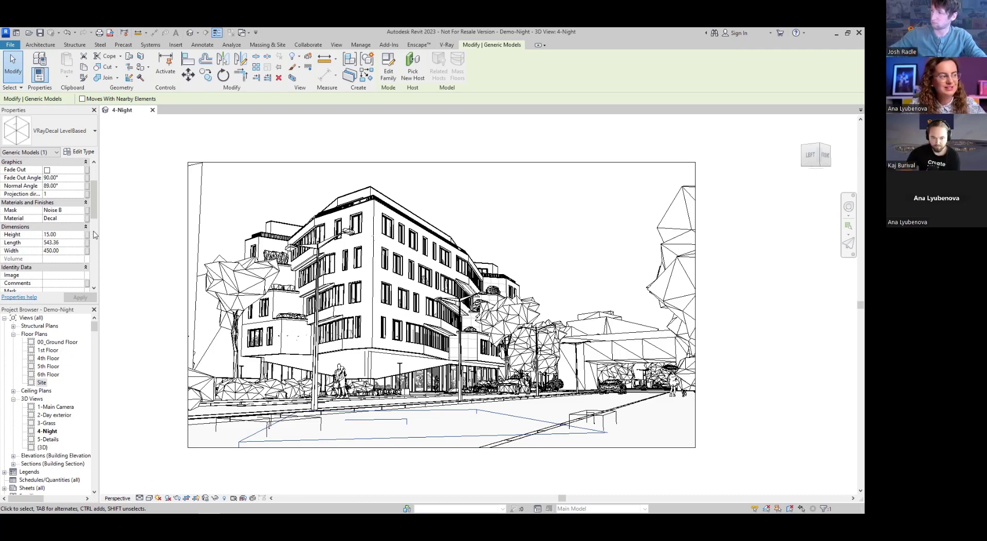
{"action": "left_click_drag", "start_coordinate": [95, 215], "coordinate": [94, 250]}
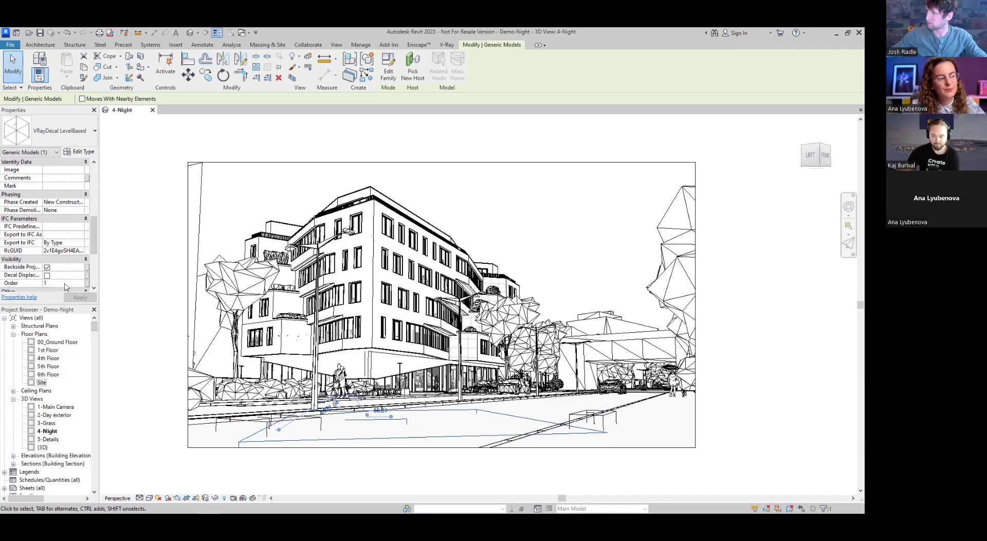
{"action": "left_click_drag", "start_coordinate": [94, 249], "coordinate": [98, 205]}
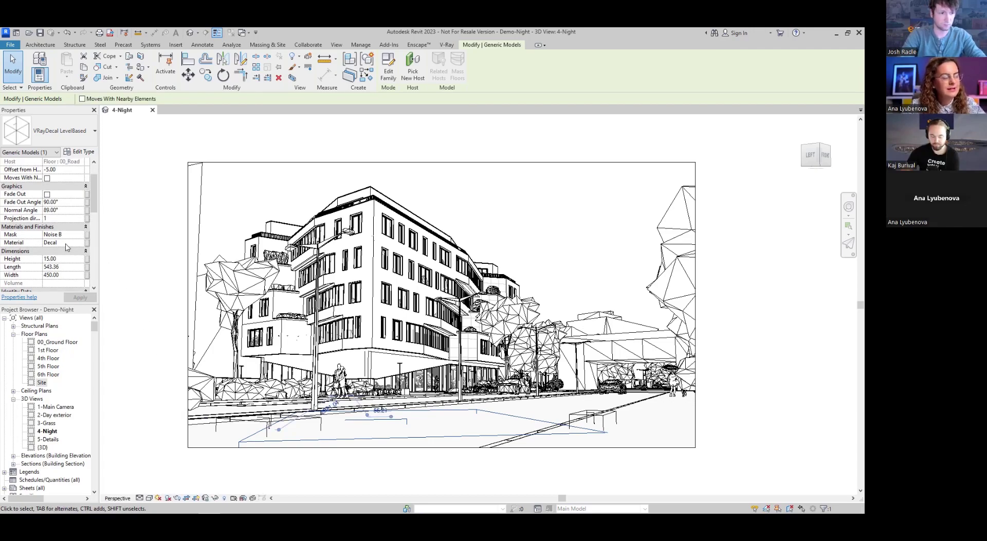
- Examine the materials and the Noise B mask texture in the Decals groups of the Asset Editor
{"action": "left_click", "coordinate": [444, 45]}
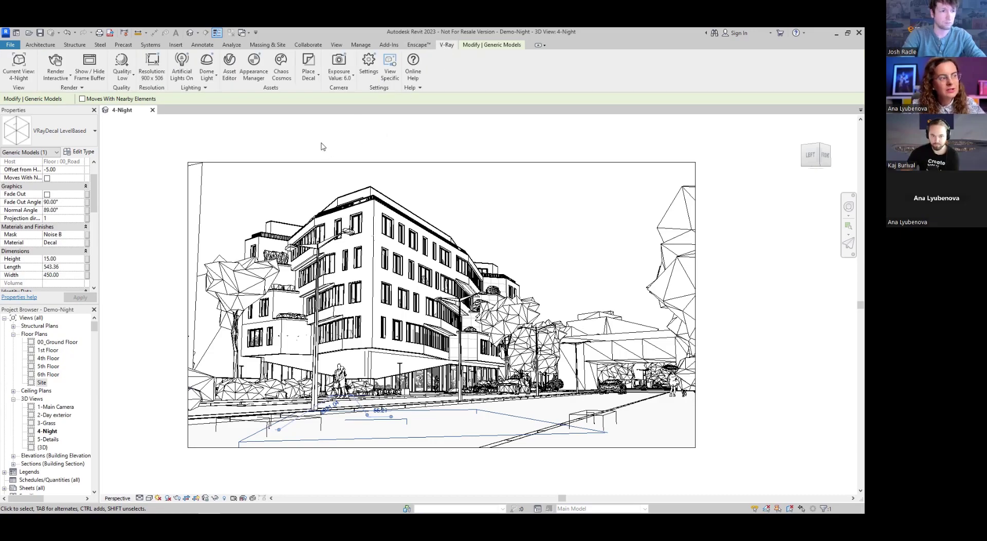
{"action": "left_click", "coordinate": [229, 66]}
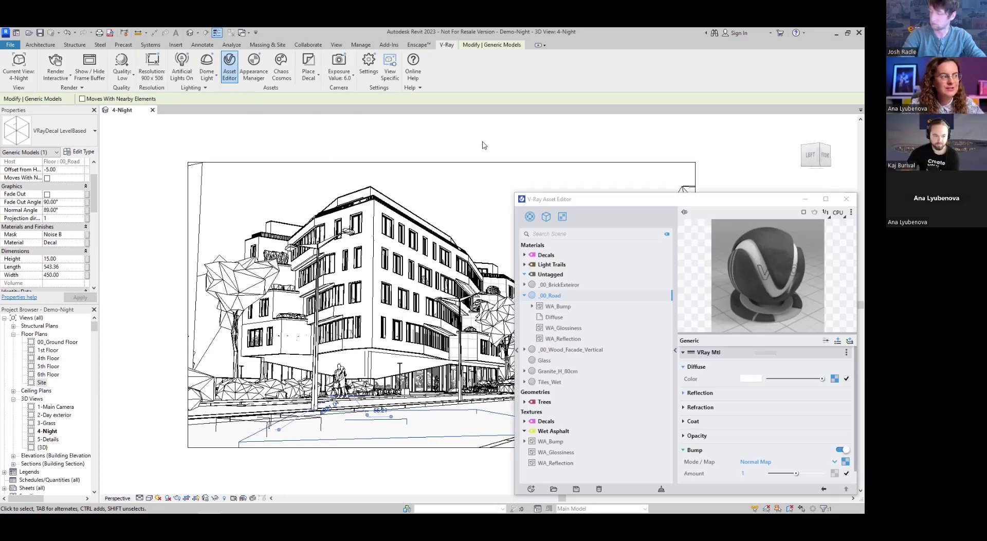
{"action": "left_click", "coordinate": [525, 255]}
{"action": "left_click", "coordinate": [557, 275]}
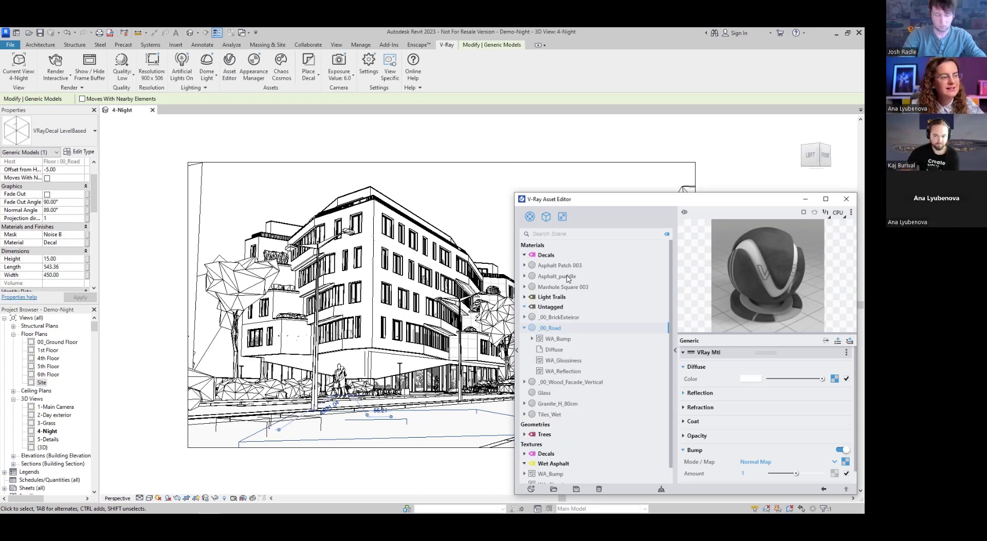
{"action": "left_click", "coordinate": [524, 453]}
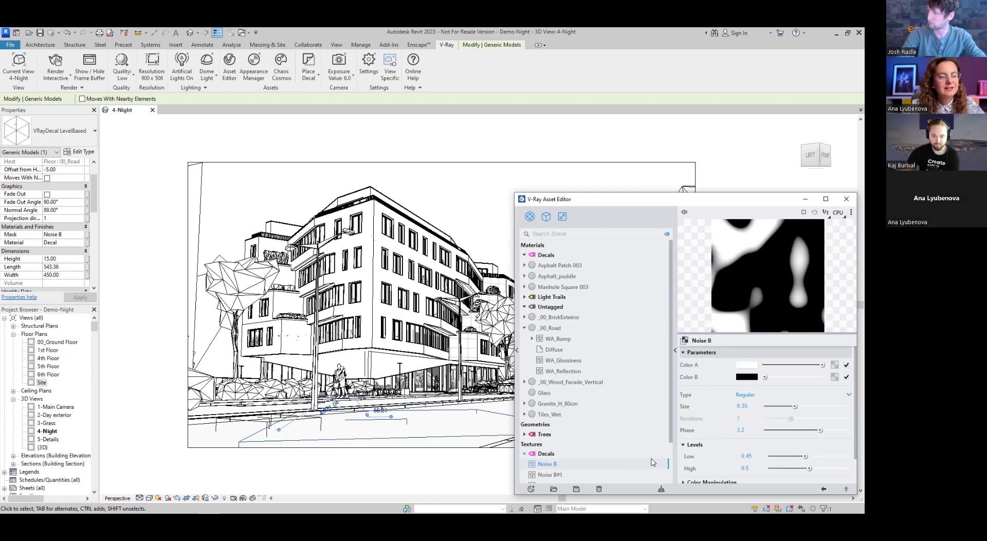
{"action": "left_click", "coordinate": [846, 198]}
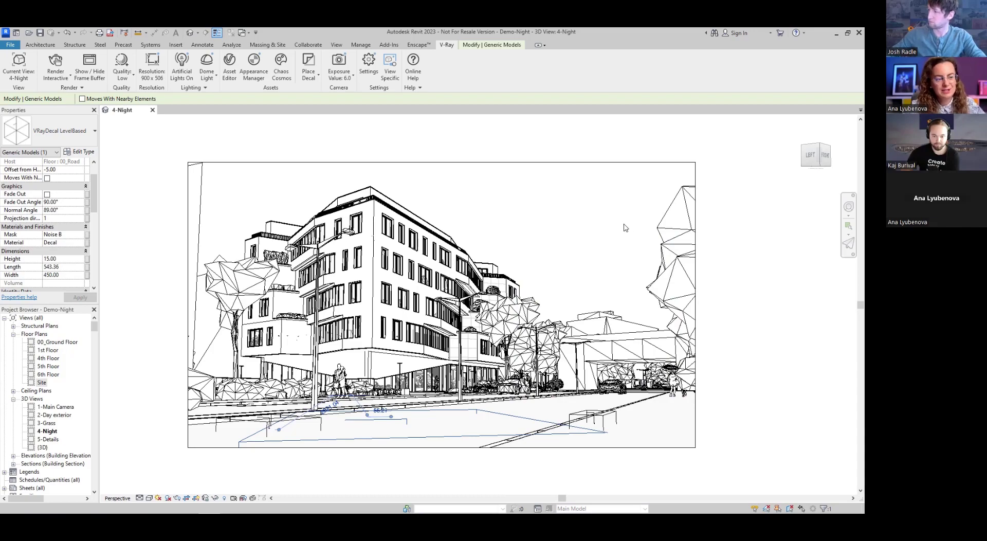
- Deselect the decal, restart the interactive rendering, and remove the render region restriction
{"action": "left_click", "coordinate": [587, 232]}
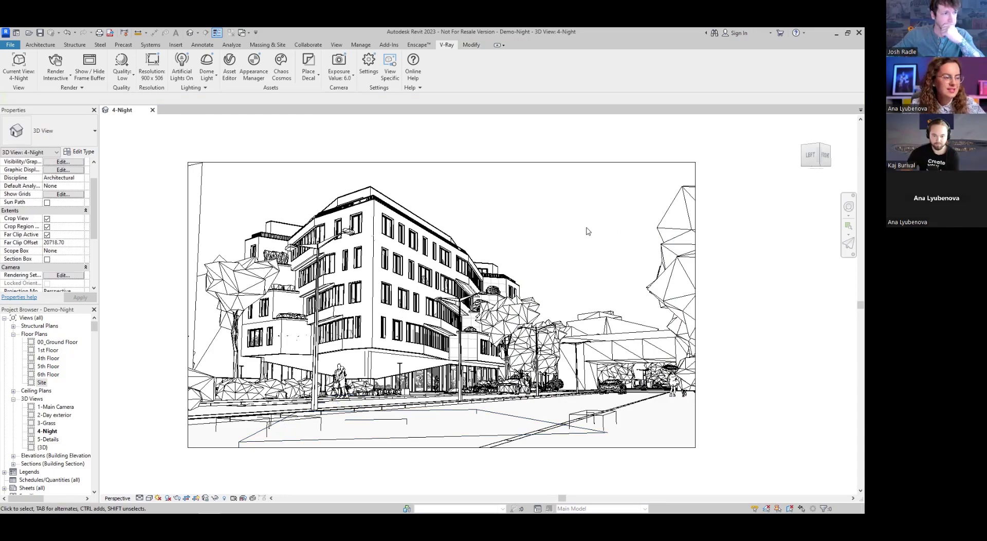
{"action": "left_click", "coordinate": [54, 61]}
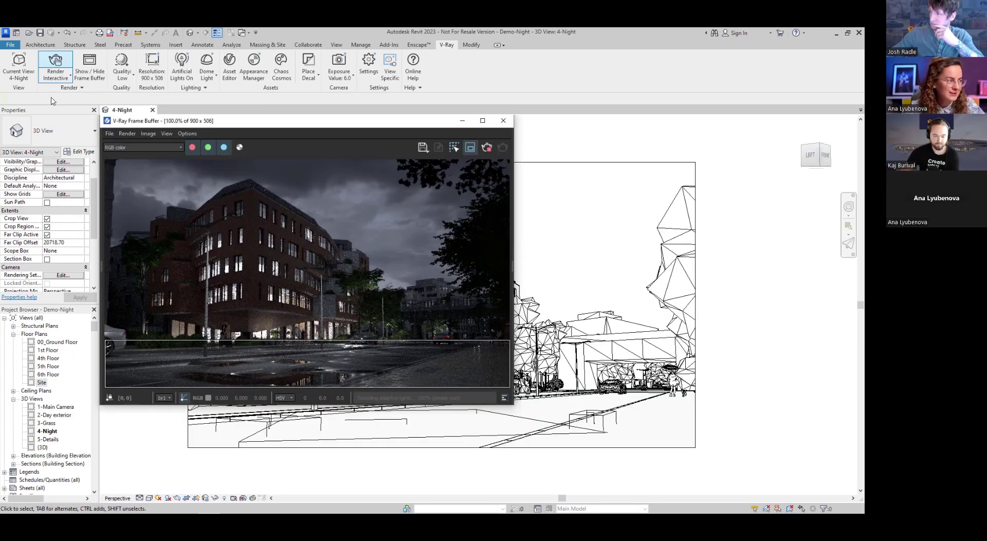
{"action": "left_click", "coordinate": [469, 147]}
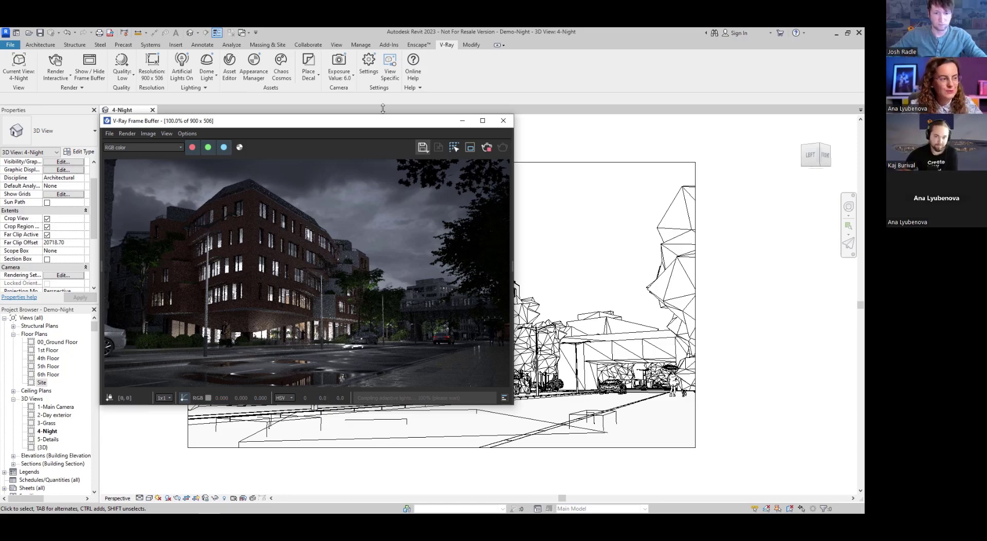
- Enable Aerial Perspective and Environment Fog in the V-Ray environment settings
{"action": "left_click", "coordinate": [368, 64]}
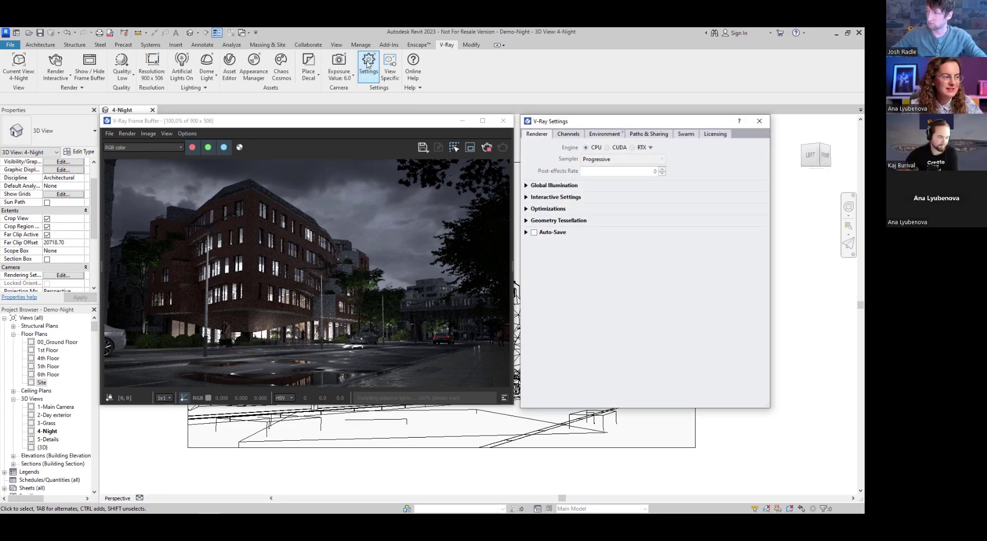
{"action": "left_click", "coordinate": [600, 136]}
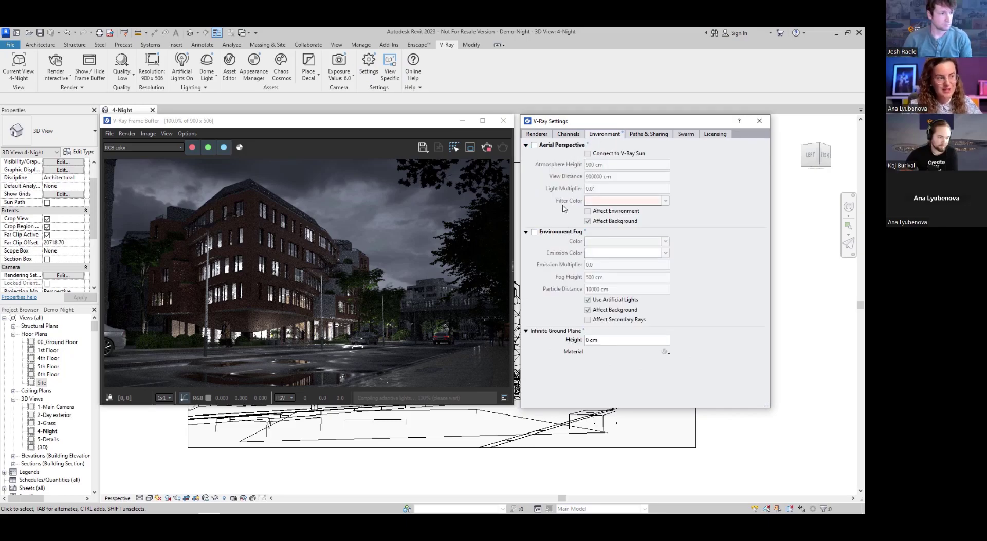
{"action": "left_click", "coordinate": [534, 145]}
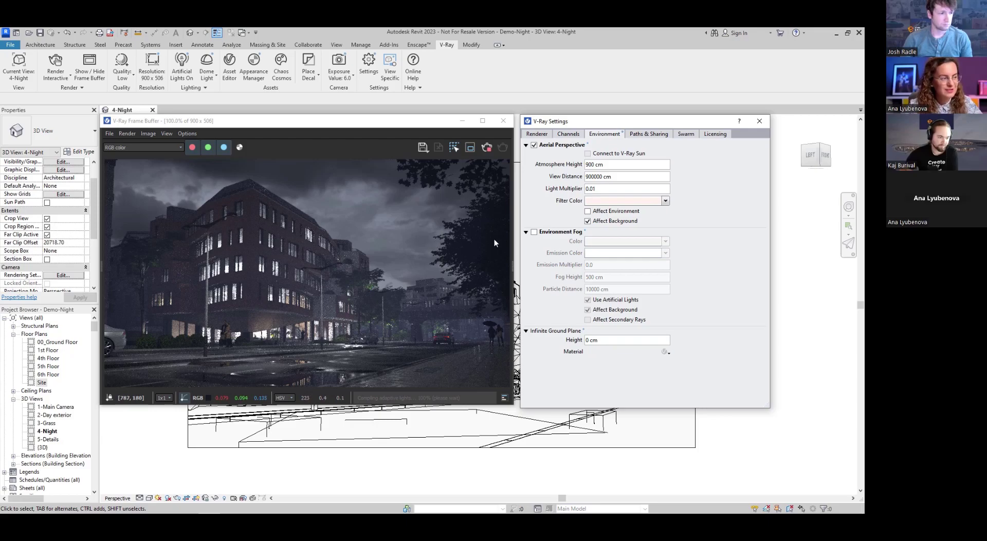
{"action": "left_click", "coordinate": [533, 232]}
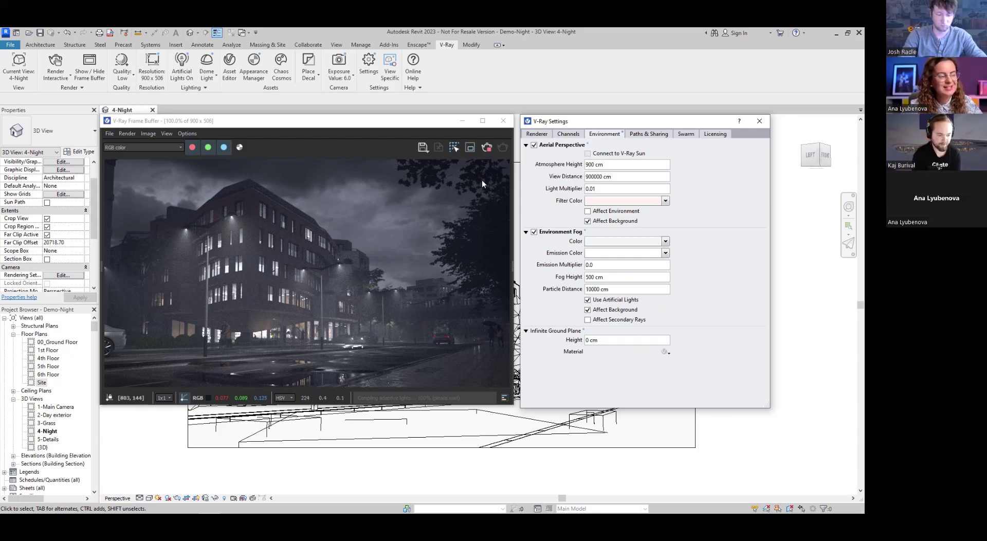
- Stop the interactive rendering and close the frame buffer
{"action": "left_click", "coordinate": [487, 150]}
{"action": "left_click", "coordinate": [486, 148]}
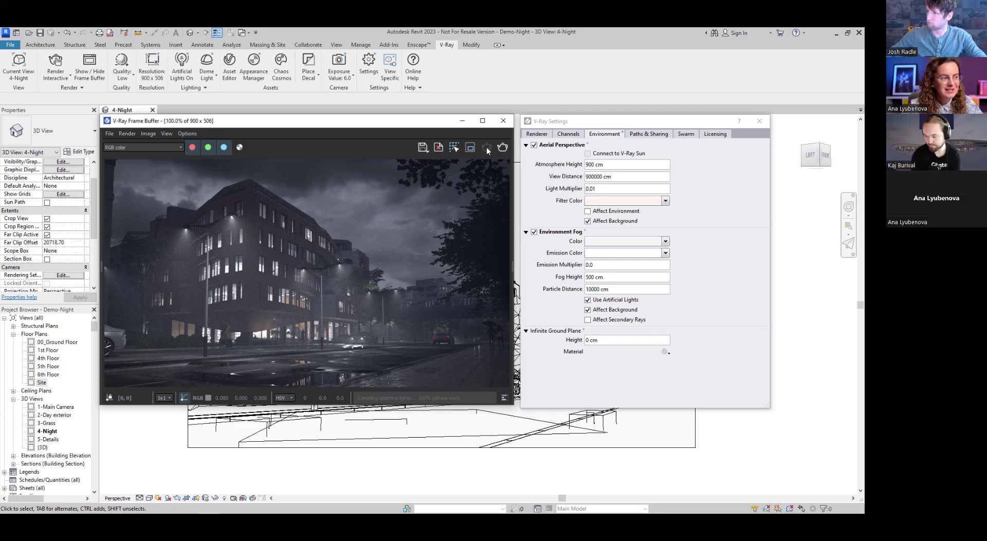
{"action": "left_click", "coordinate": [503, 122]}
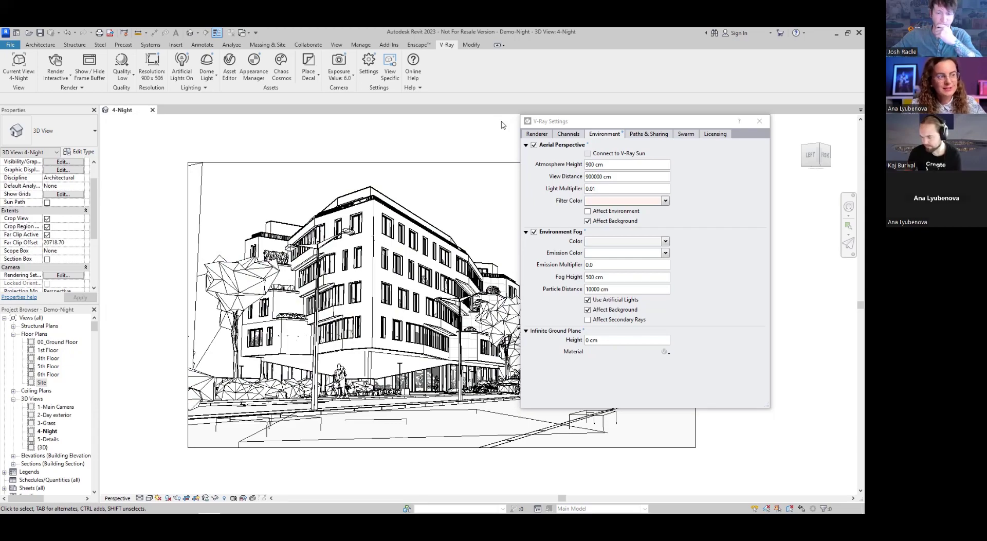
- Enable the Light Mix render channel and group its lights by Light Groups
{"action": "left_click_drag", "start_coordinate": [635, 126], "coordinate": [441, 128]}
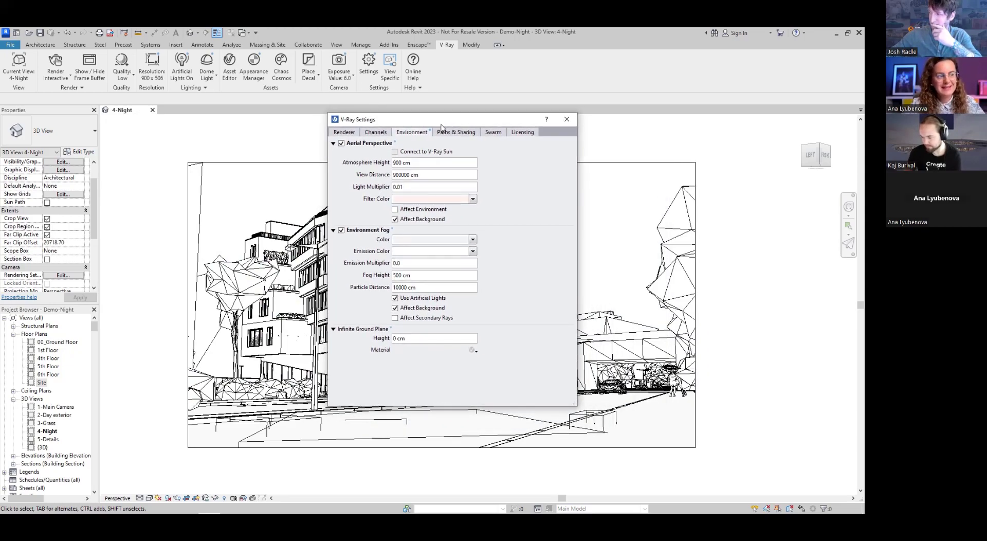
{"action": "left_click", "coordinate": [376, 132]}
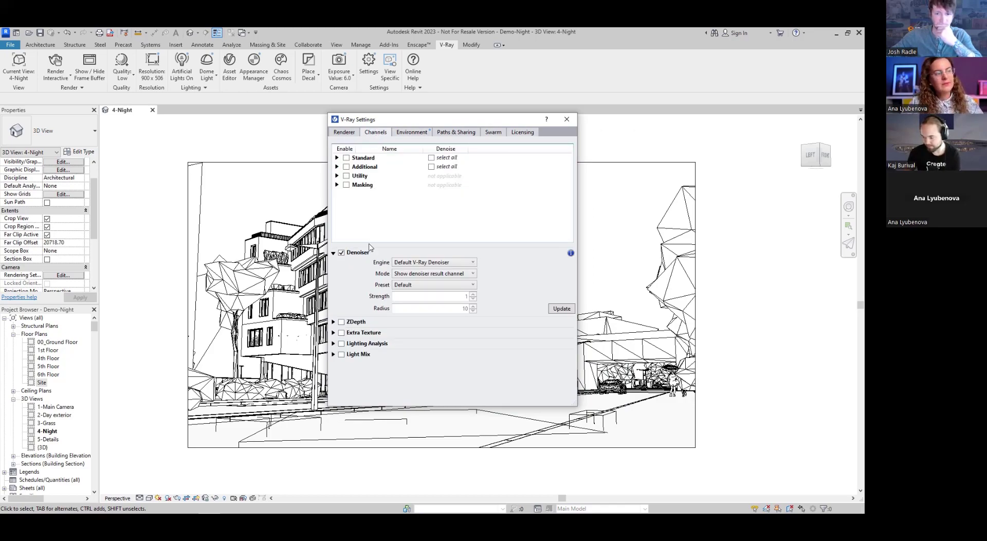
{"action": "left_click", "coordinate": [340, 354]}
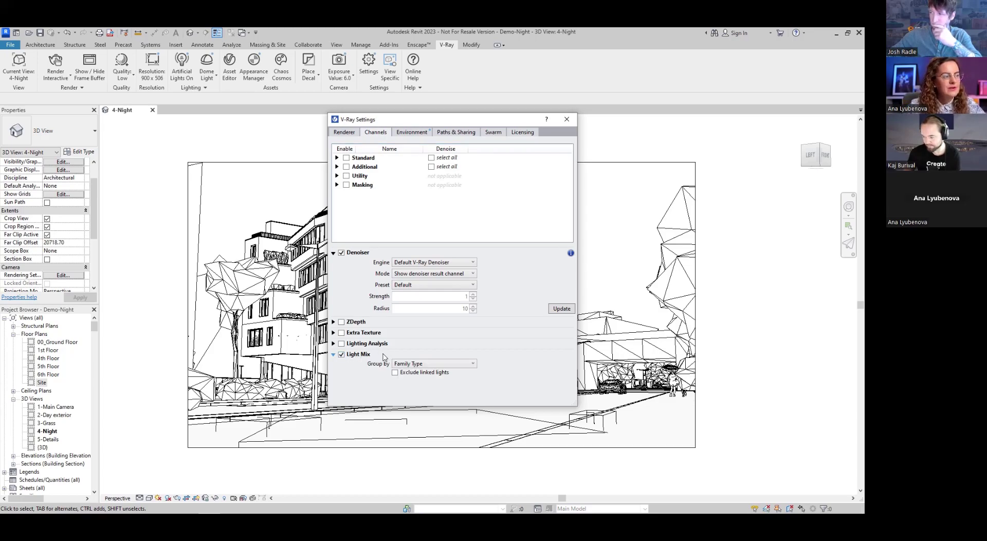
{"action": "mouse_move", "coordinate": [366, 363]}
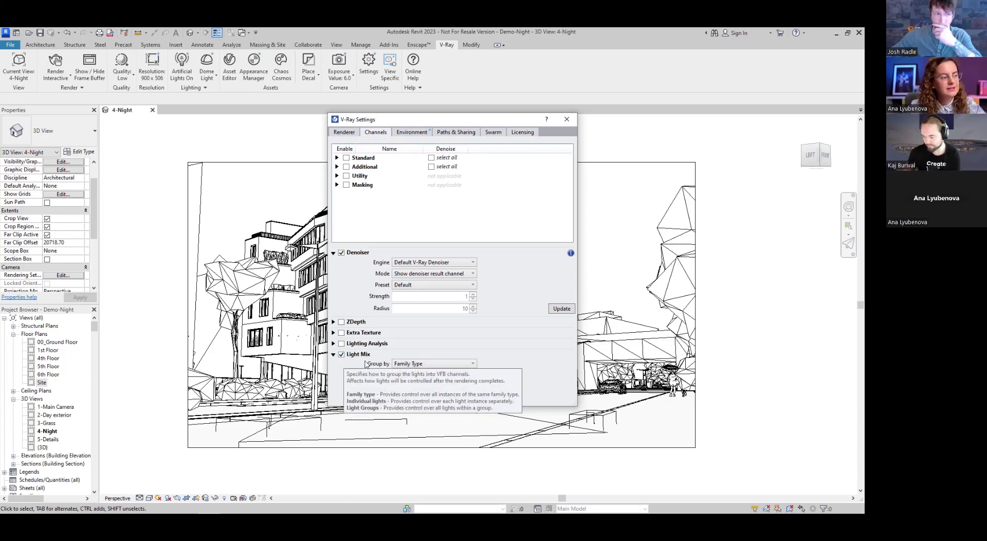
{"action": "left_click", "coordinate": [474, 364]}
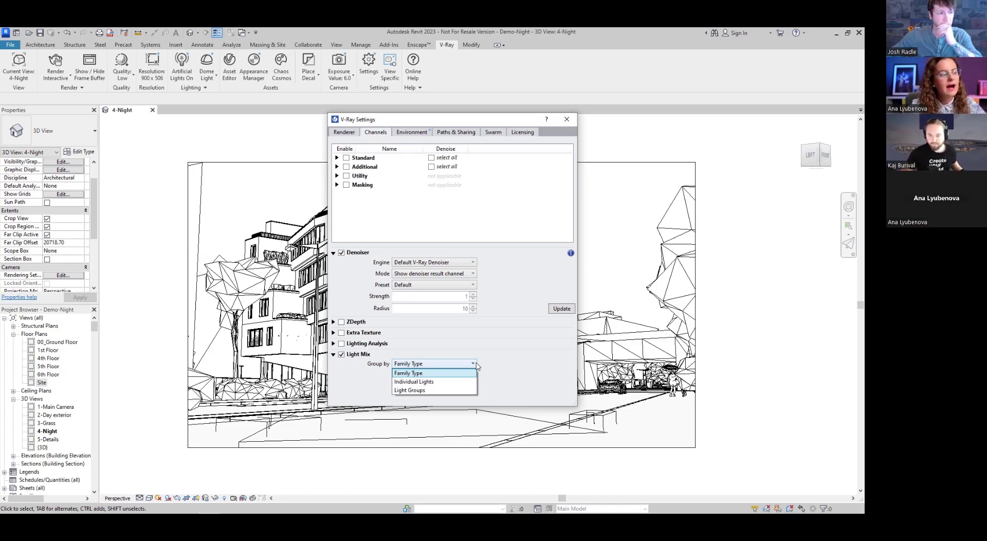
{"action": "left_click", "coordinate": [417, 391]}
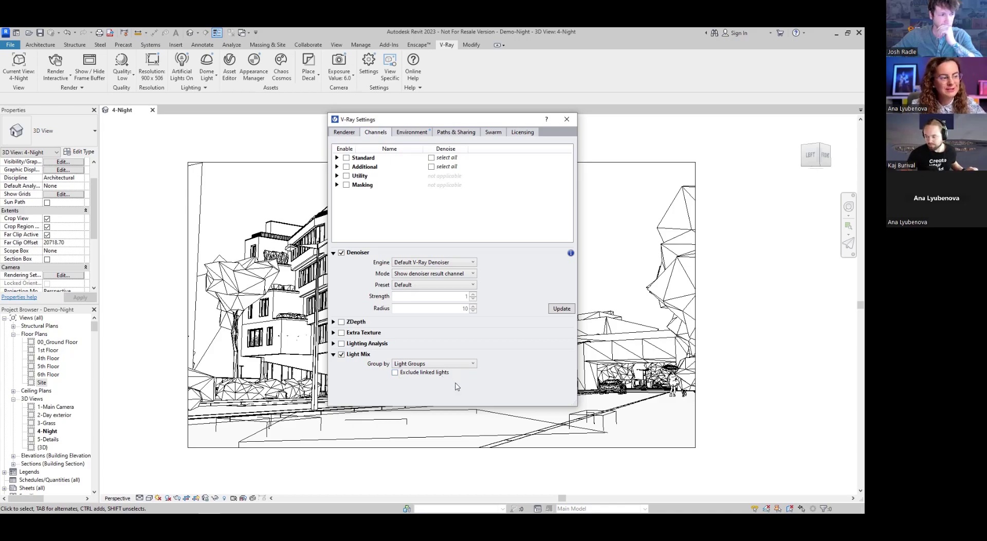
- Enable all Standard, Additional and Masking render channels and close the V-Ray settings
{"action": "left_click", "coordinate": [337, 158]}
{"action": "left_click", "coordinate": [337, 157]}
{"action": "left_click", "coordinate": [346, 158]}
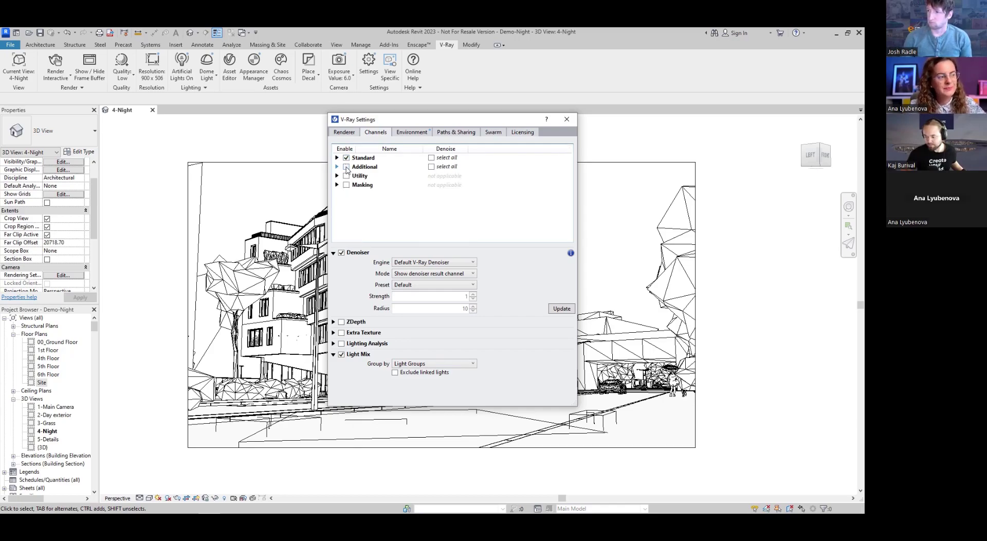
{"action": "left_click", "coordinate": [346, 168]}
{"action": "left_click", "coordinate": [347, 185]}
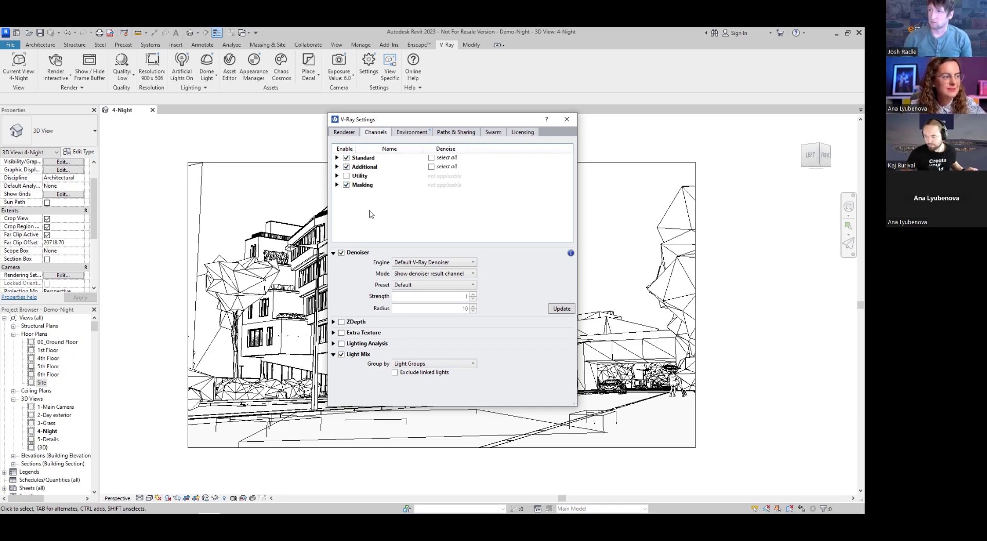
{"action": "left_click", "coordinate": [567, 120]}
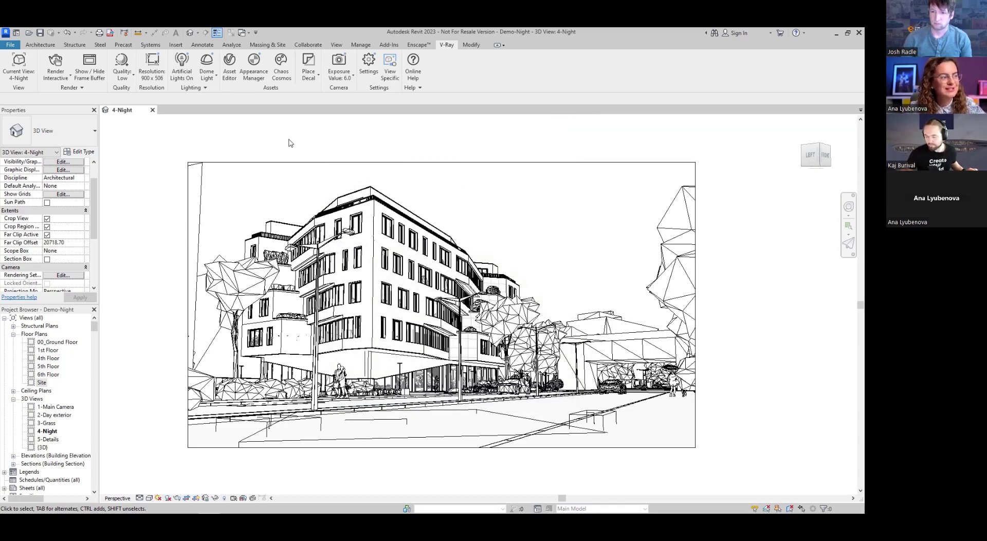
- Set the render output resolution to 1920 x 1080 pixels and the render quality to High+
{"action": "left_click", "coordinate": [154, 72]}
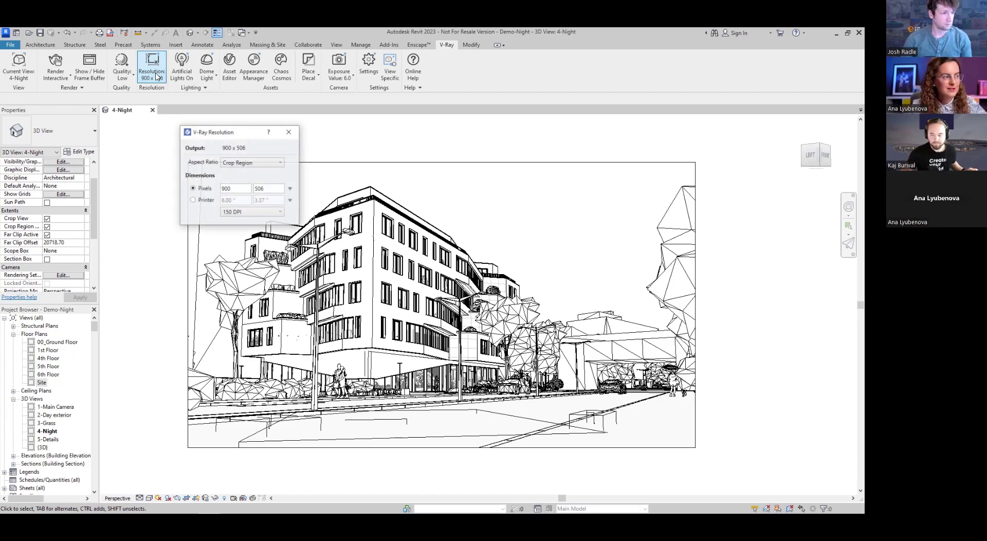
{"action": "left_click_drag", "start_coordinate": [242, 187], "coordinate": [215, 191]}
{"action": "type", "text": "1920"}
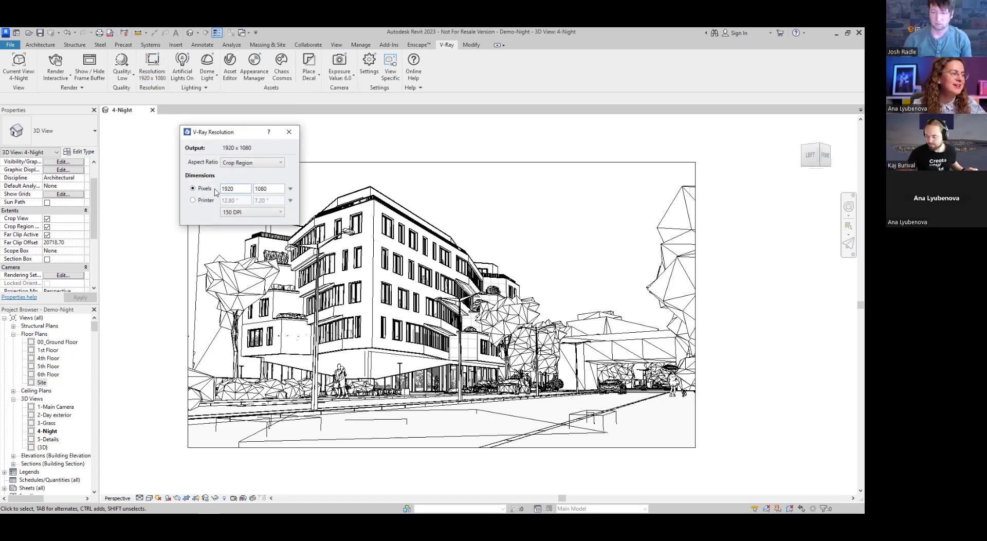
{"action": "left_click", "coordinate": [289, 131]}
{"action": "left_click", "coordinate": [124, 77]}
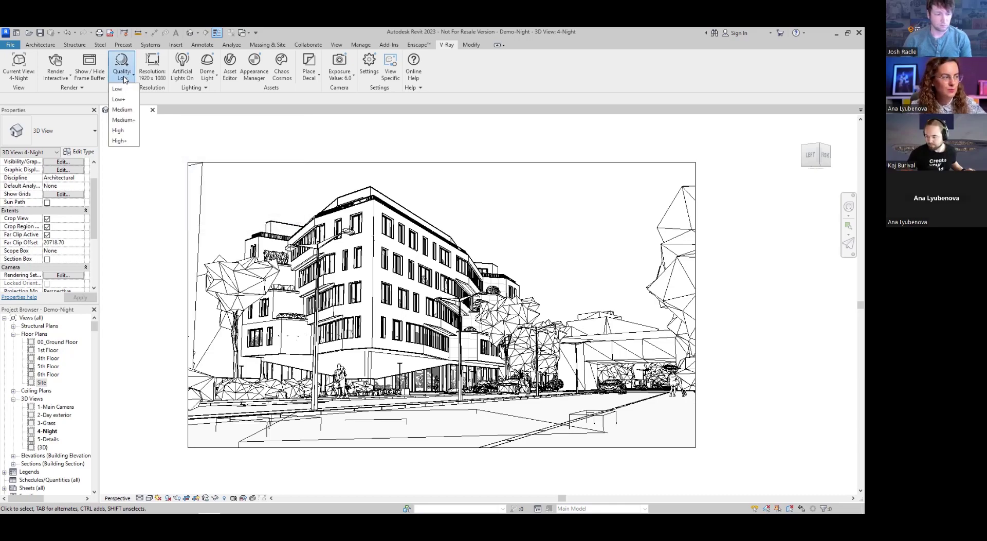
{"action": "left_click", "coordinate": [129, 142]}
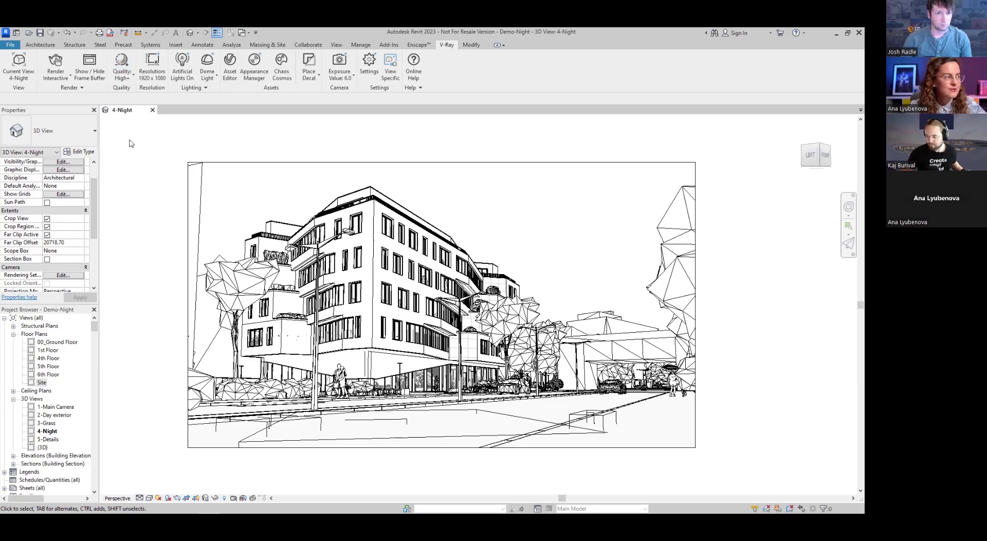
- Send the 4-Night view to render in Chaos Cloud and switch to the presentation slides
{"action": "left_click", "coordinate": [61, 79]}
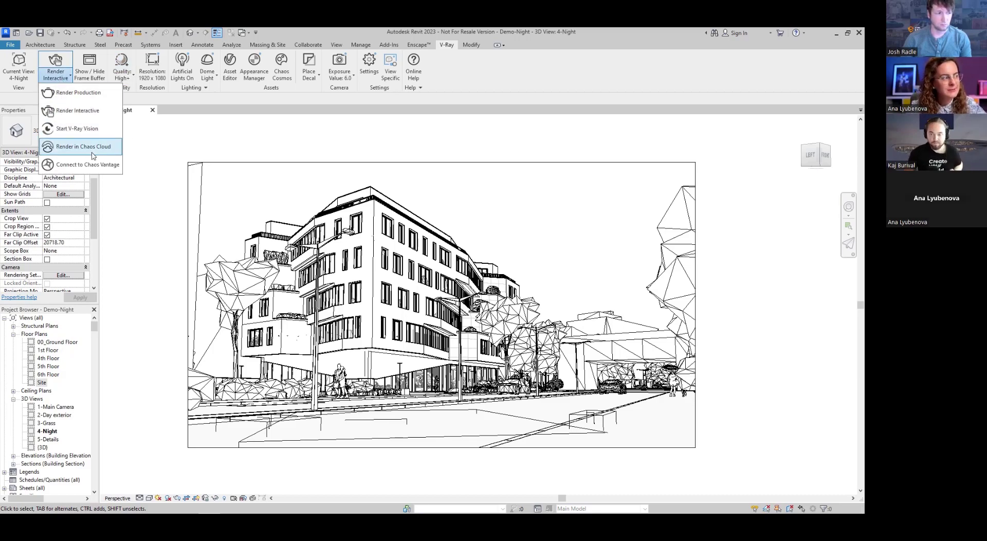
{"action": "left_click", "coordinate": [79, 147]}
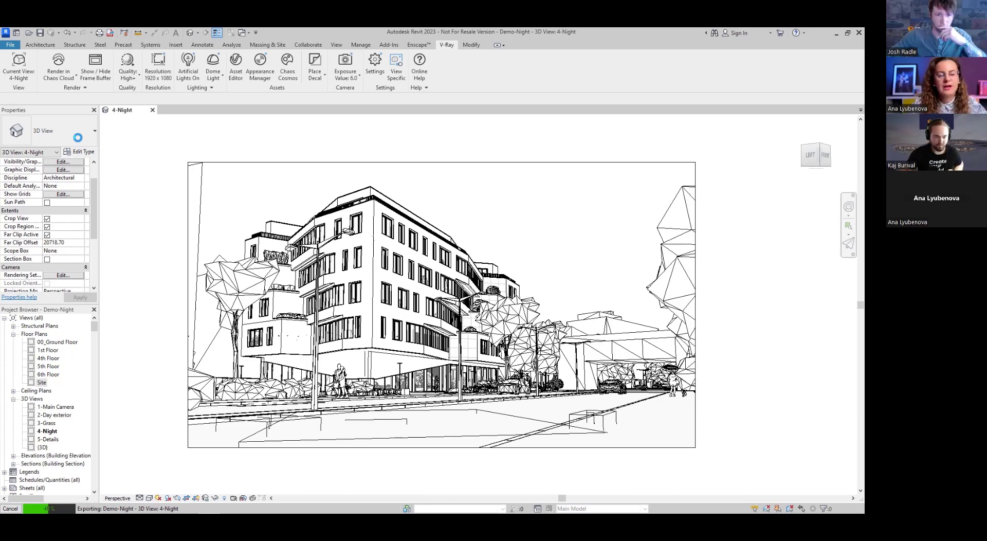
{"action": "key", "text": "alt+Tab"}
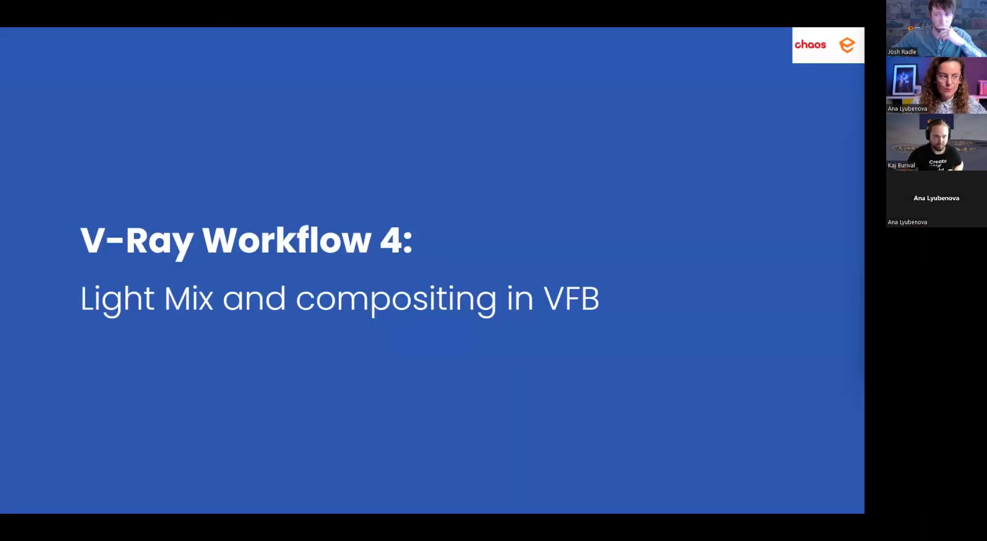
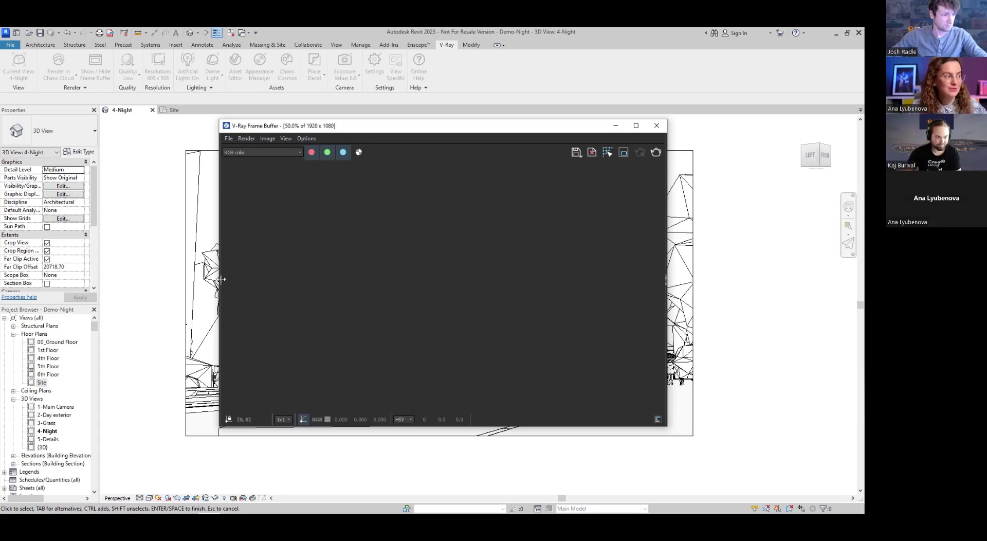
- Load the first 1920x1080 foggy night render from the frame buffer history and display its correction layers
{"action": "left_click", "coordinate": [221, 279]}
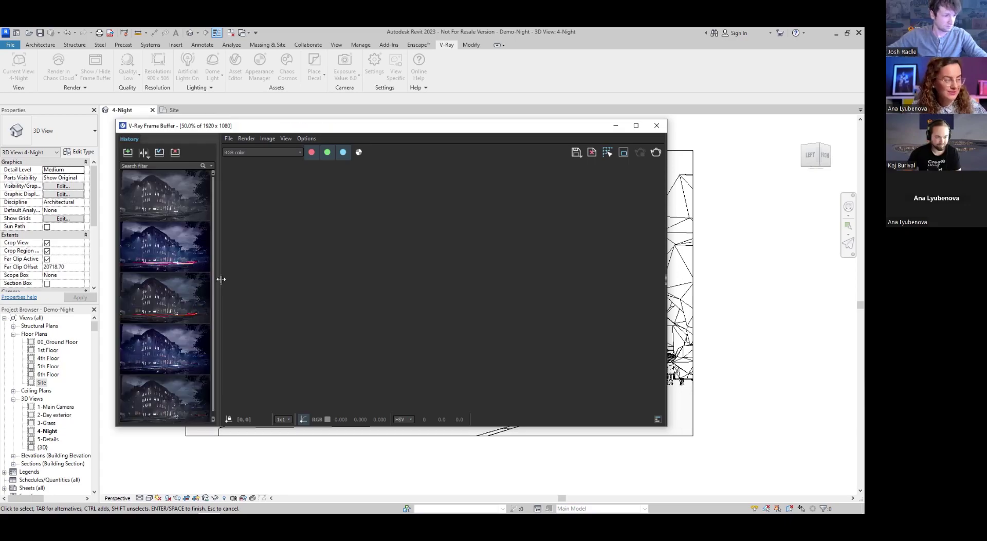
{"action": "double_click", "coordinate": [175, 192]}
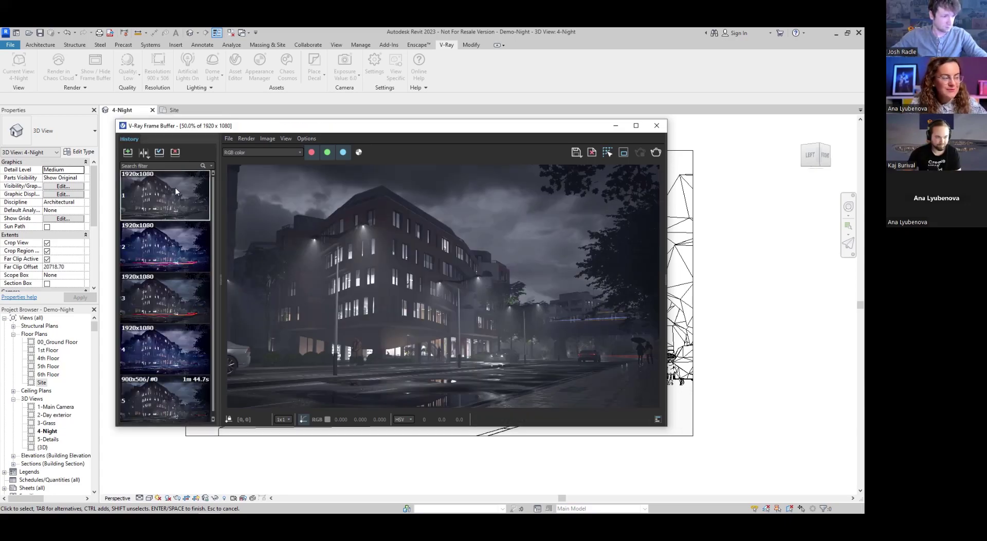
{"action": "left_click", "coordinate": [220, 277]}
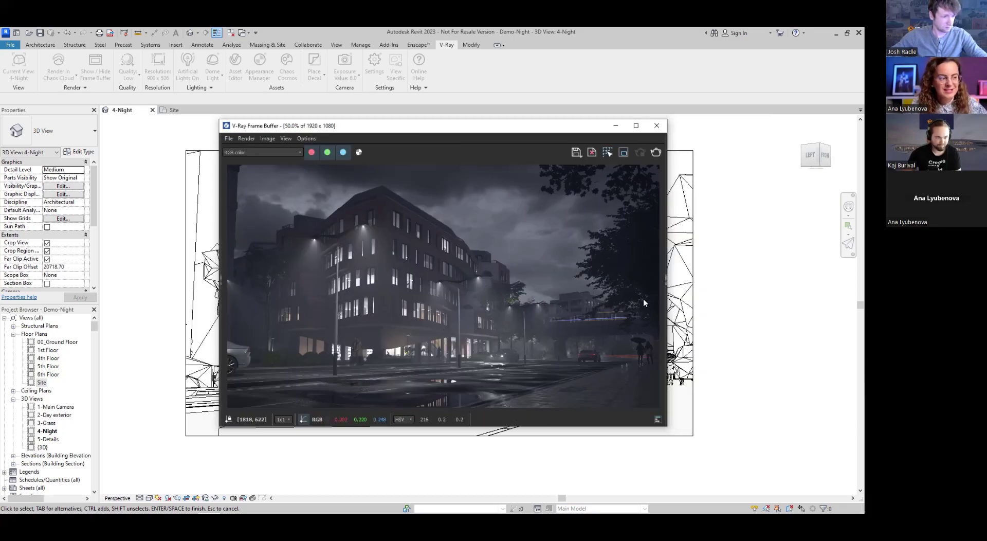
{"action": "left_click", "coordinate": [665, 277]}
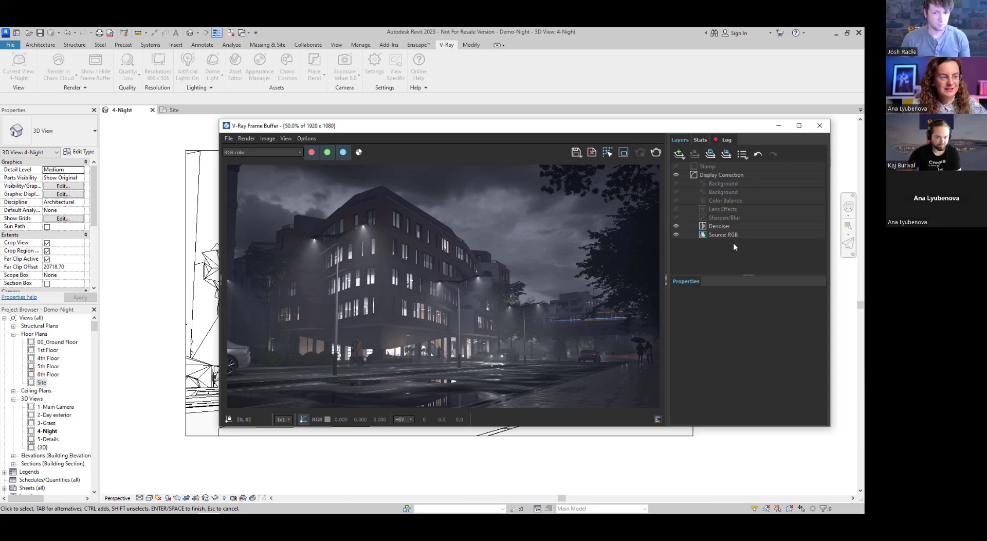
- Review the available correction layers and the Source: RGB properties, and add a Filmic tonemap layer to the night render
{"action": "left_click", "coordinate": [683, 155]}
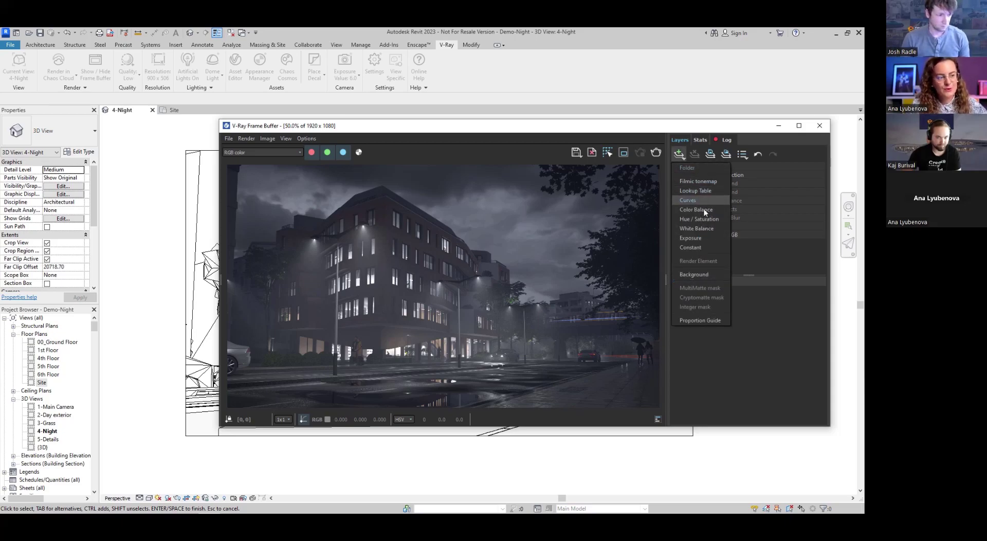
{"action": "left_click", "coordinate": [758, 261]}
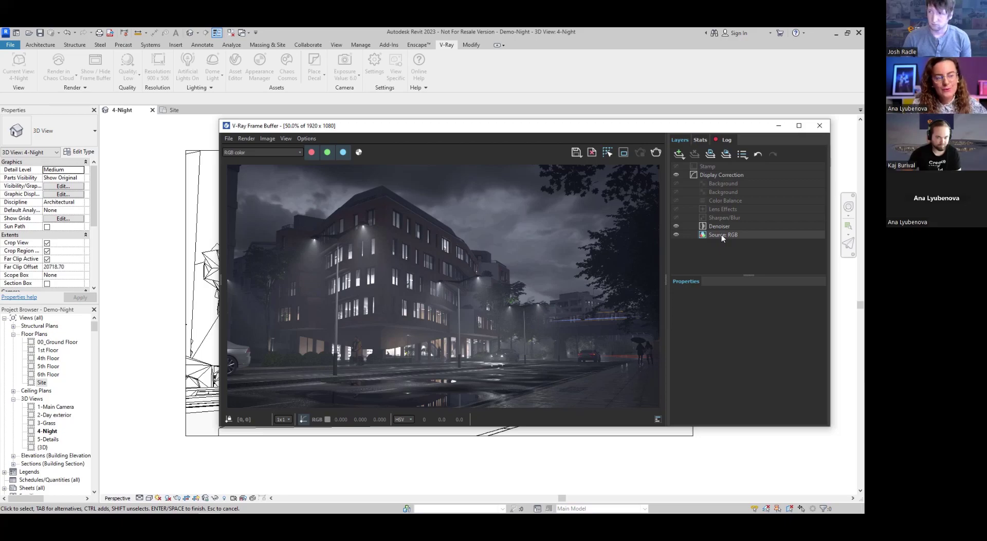
{"action": "left_click", "coordinate": [720, 234]}
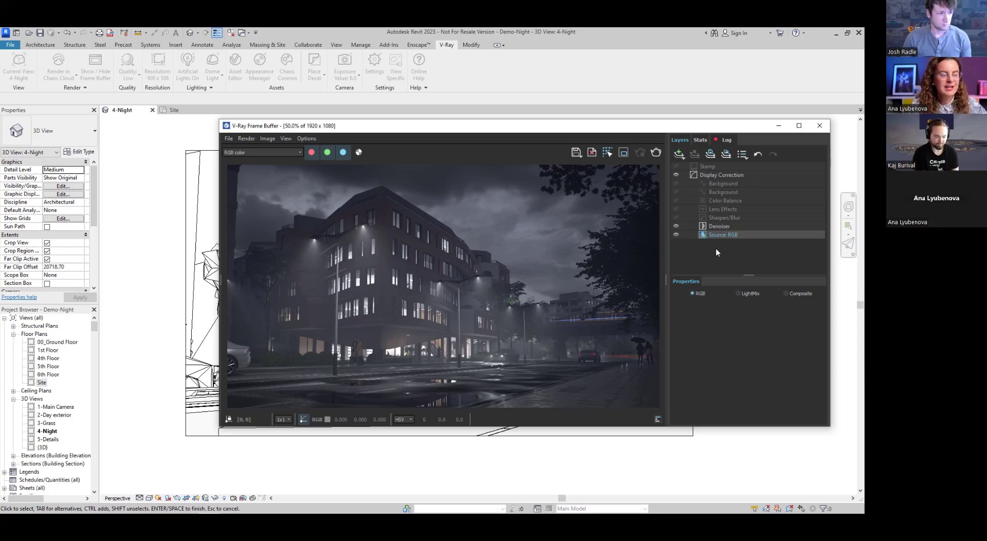
{"action": "left_click", "coordinate": [679, 153]}
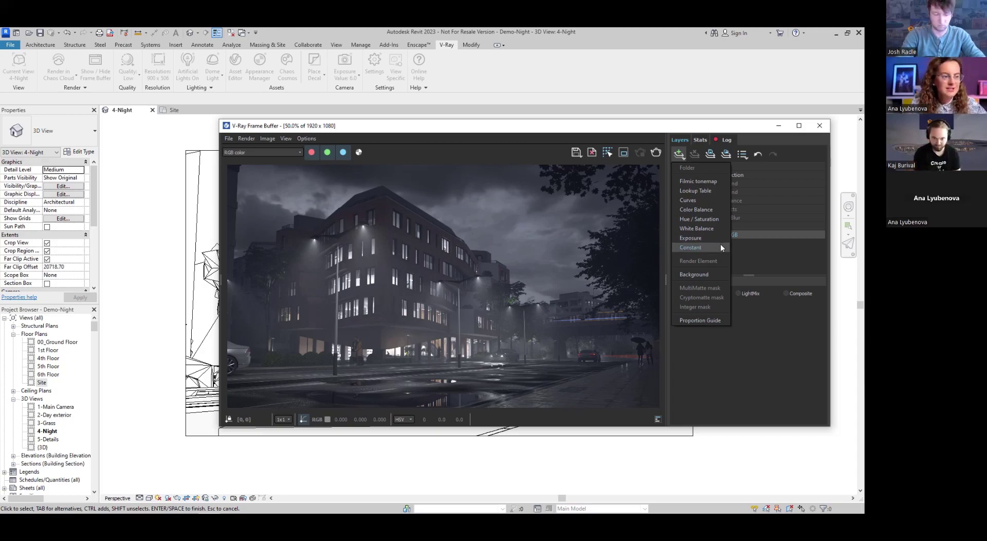
{"action": "left_click", "coordinate": [699, 182]}
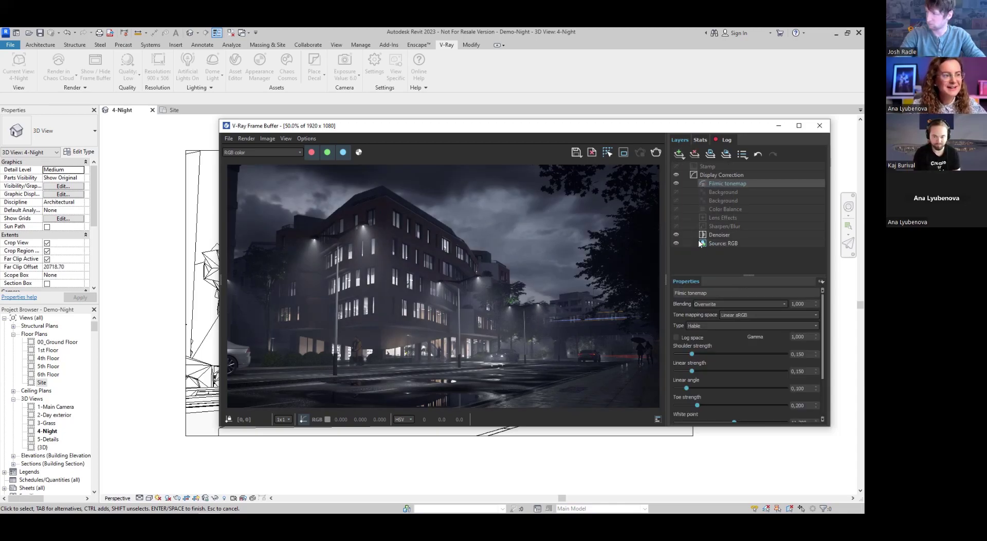
- Try the Linear type on the Filmic tonemap layer and set the type to Hejl-Dawson
{"action": "left_click", "coordinate": [728, 325]}
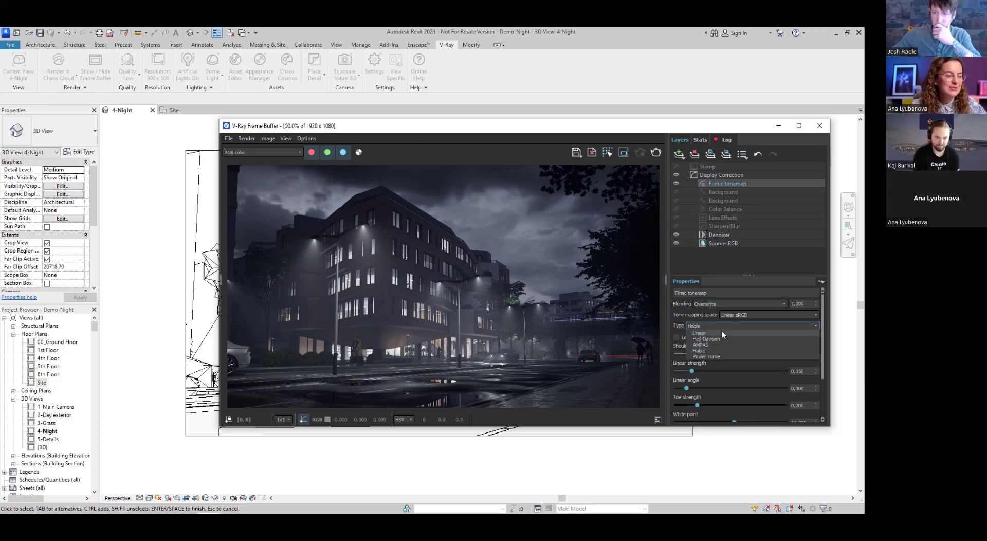
{"action": "left_click", "coordinate": [721, 332]}
{"action": "left_click", "coordinate": [722, 325]}
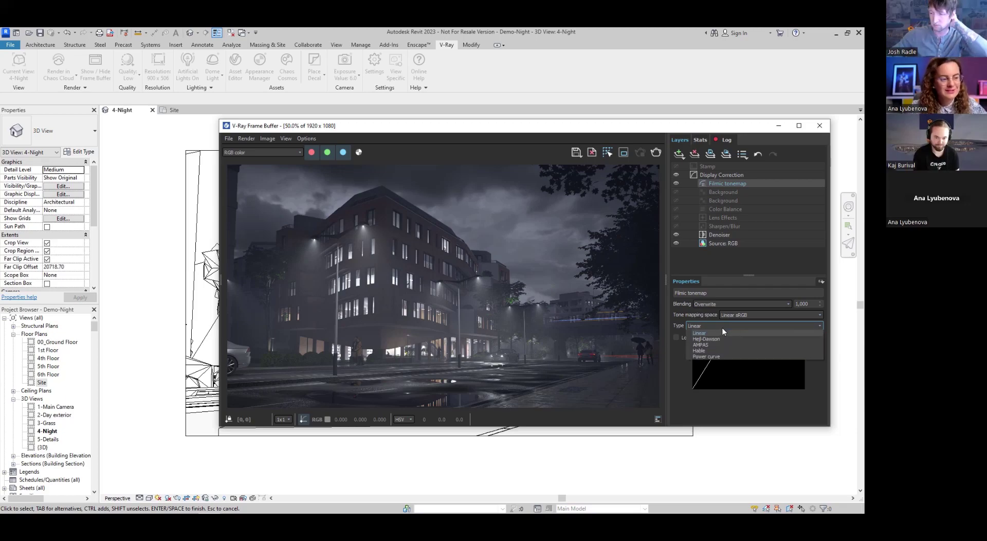
{"action": "left_click", "coordinate": [720, 338]}
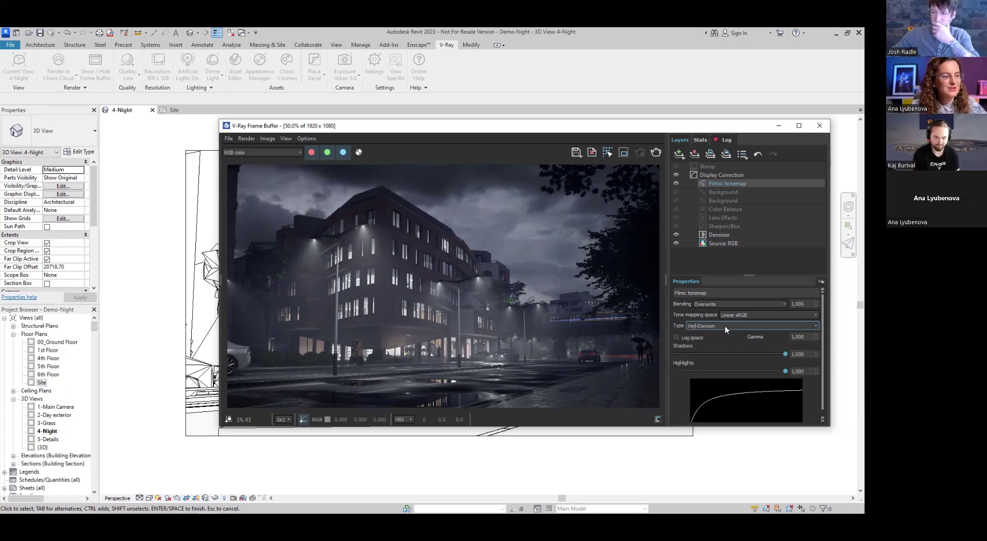
- Set the Filmic tonemap to Hable with shoulder strength about 0.29 and linear strength 0.16, and move its layer below both Background layers
{"action": "left_click", "coordinate": [725, 325]}
{"action": "left_click", "coordinate": [722, 351]}
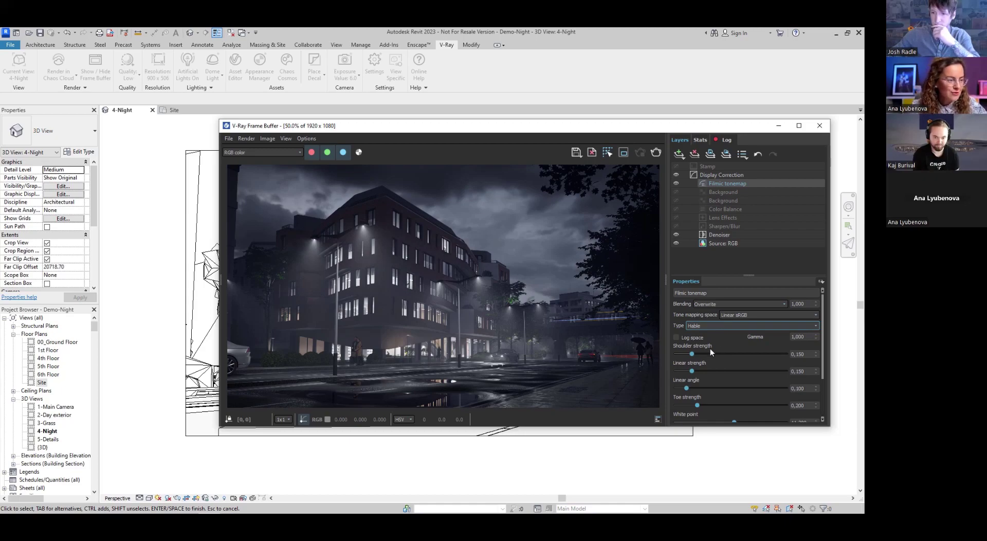
{"action": "left_click_drag", "start_coordinate": [692, 353], "coordinate": [720, 353]}
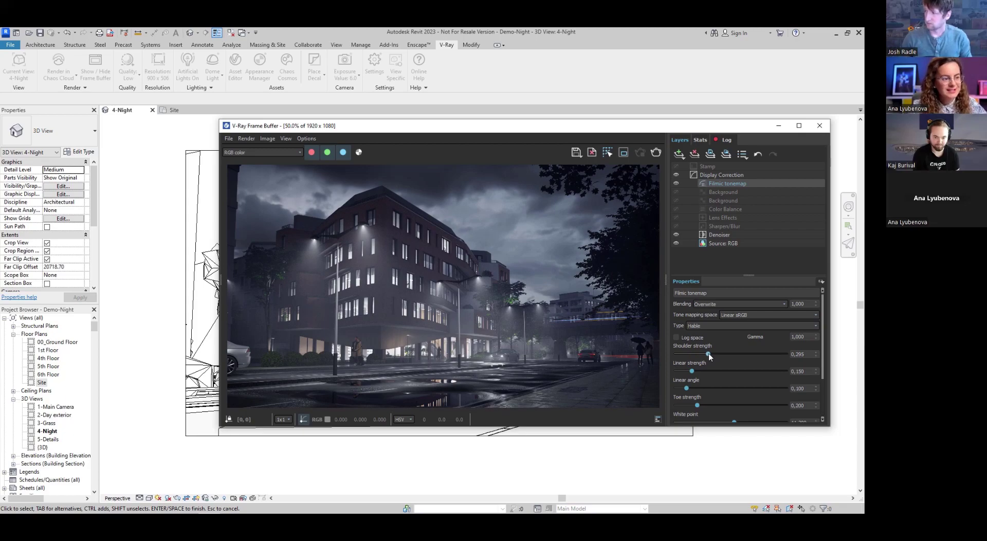
{"action": "mouse_move", "coordinate": [695, 371]}
{"action": "left_mouse_down"}
{"action": "mouse_move", "coordinate": [711, 371]}
{"action": "mouse_move", "coordinate": [692, 375]}
{"action": "left_mouse_up"}
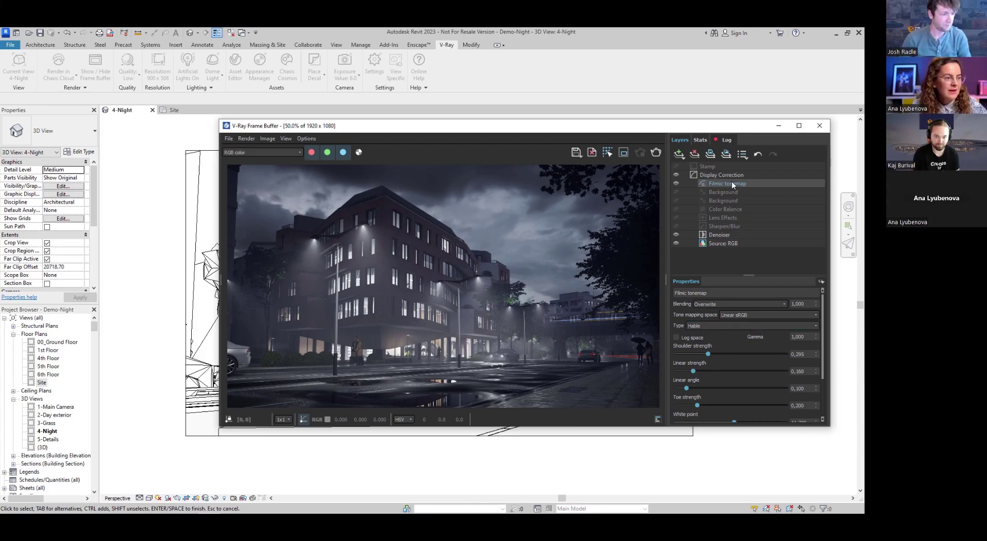
{"action": "left_click_drag", "start_coordinate": [732, 183], "coordinate": [729, 204]}
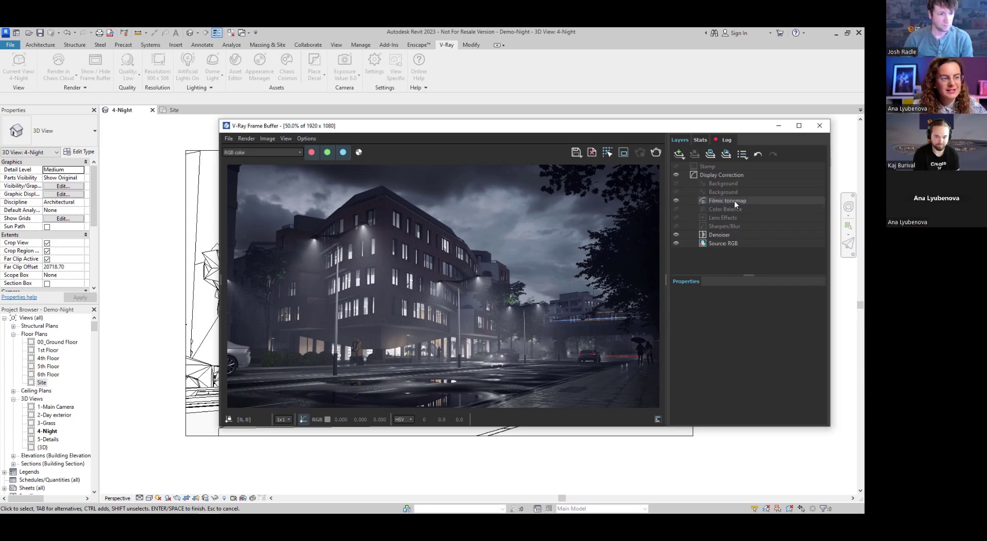
- Add a Color Balance layer above the Filmic tonemap and try shadow, midtone and overall colour shifts, with overall Cyan-Red at about 0.083
{"action": "left_click", "coordinate": [679, 154]}
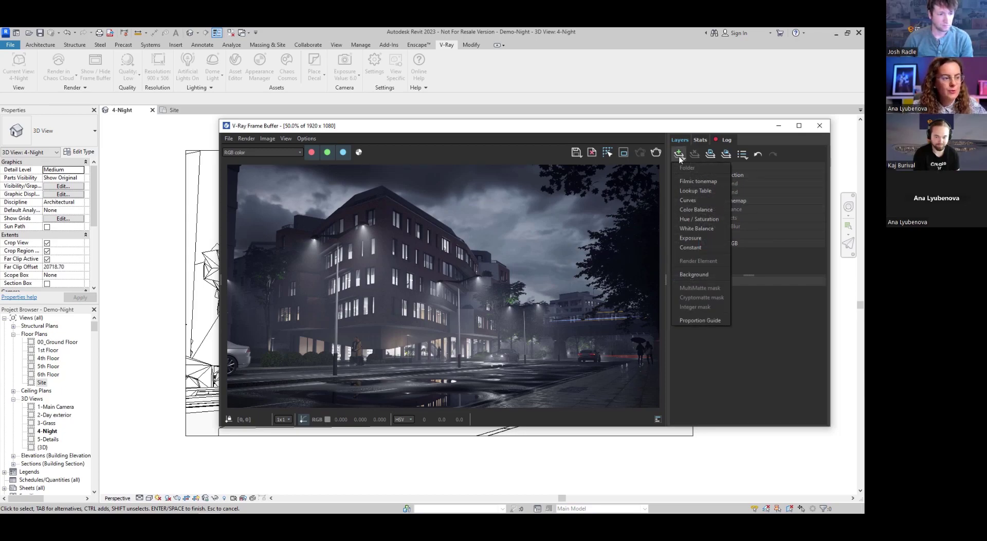
{"action": "left_click", "coordinate": [696, 209]}
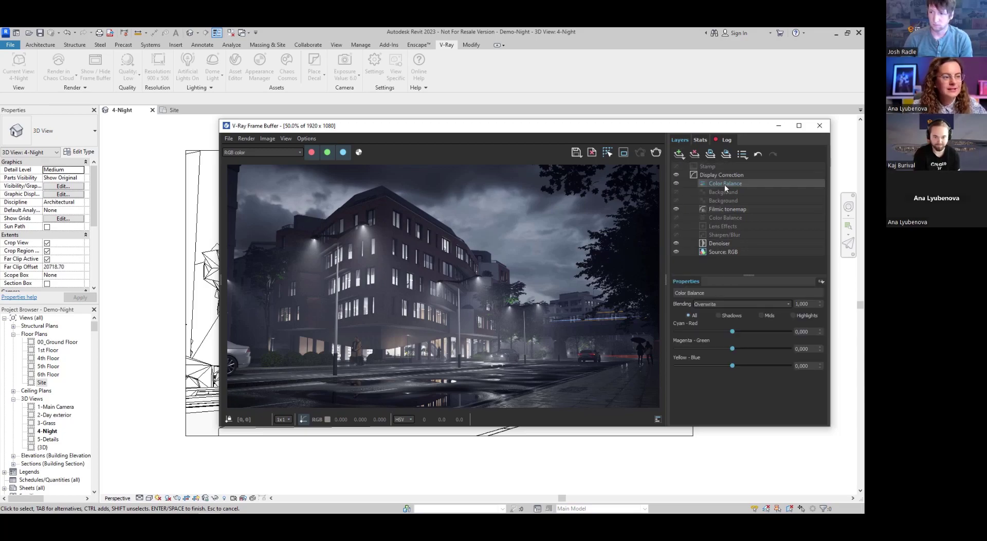
{"action": "left_click_drag", "start_coordinate": [728, 182], "coordinate": [726, 204]}
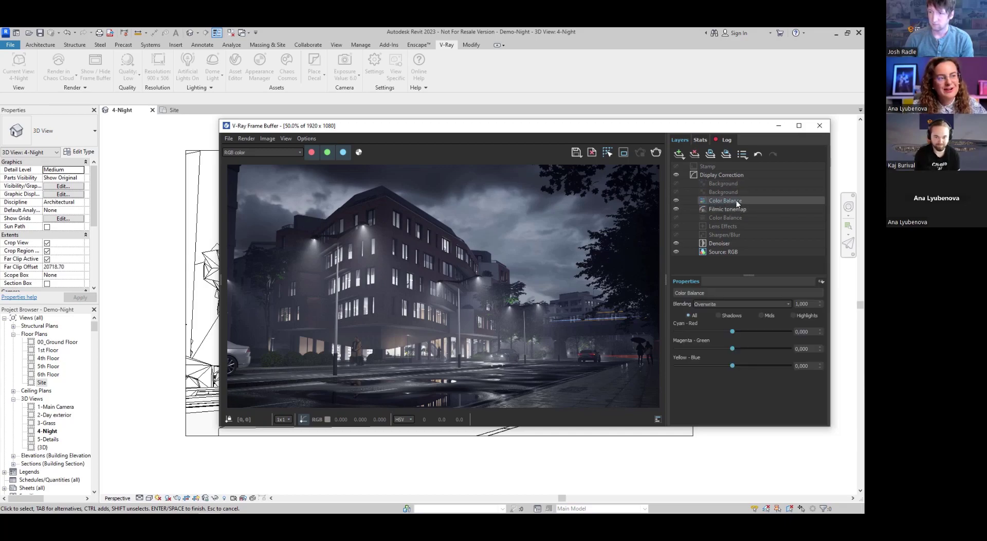
{"action": "left_click", "coordinate": [718, 315]}
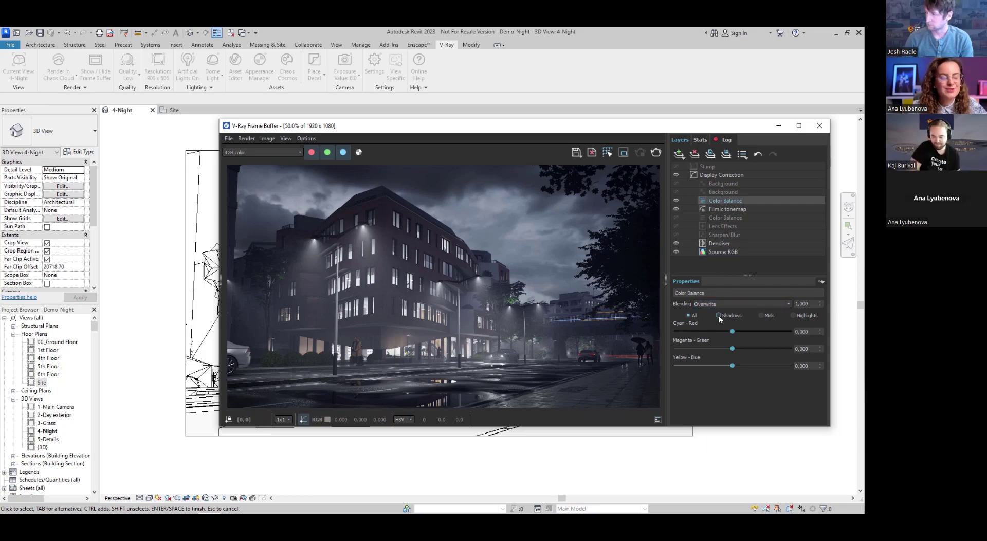
{"action": "mouse_move", "coordinate": [732, 331]}
{"action": "left_mouse_down"}
{"action": "mouse_move", "coordinate": [720, 332]}
{"action": "mouse_move", "coordinate": [733, 331]}
{"action": "left_mouse_up"}
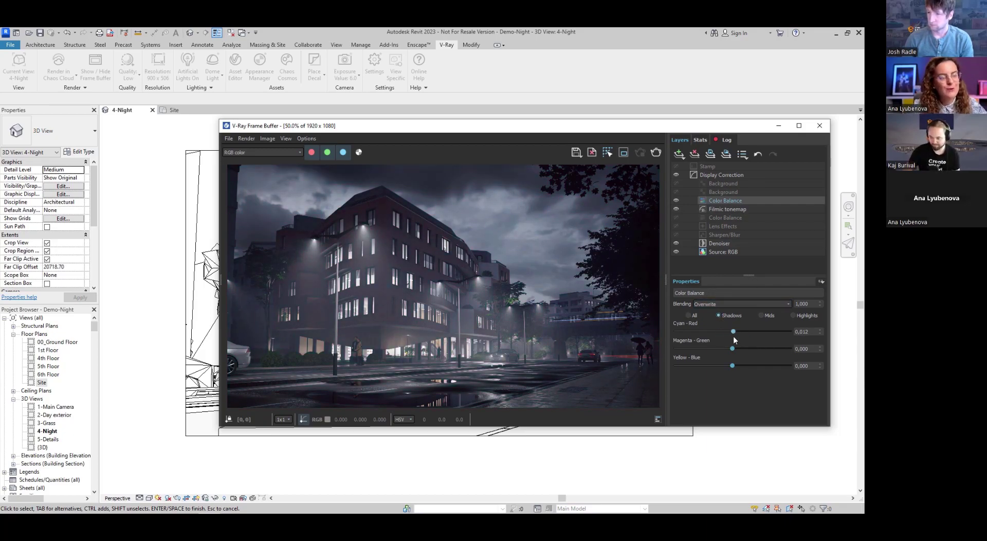
{"action": "left_click", "coordinate": [761, 315]}
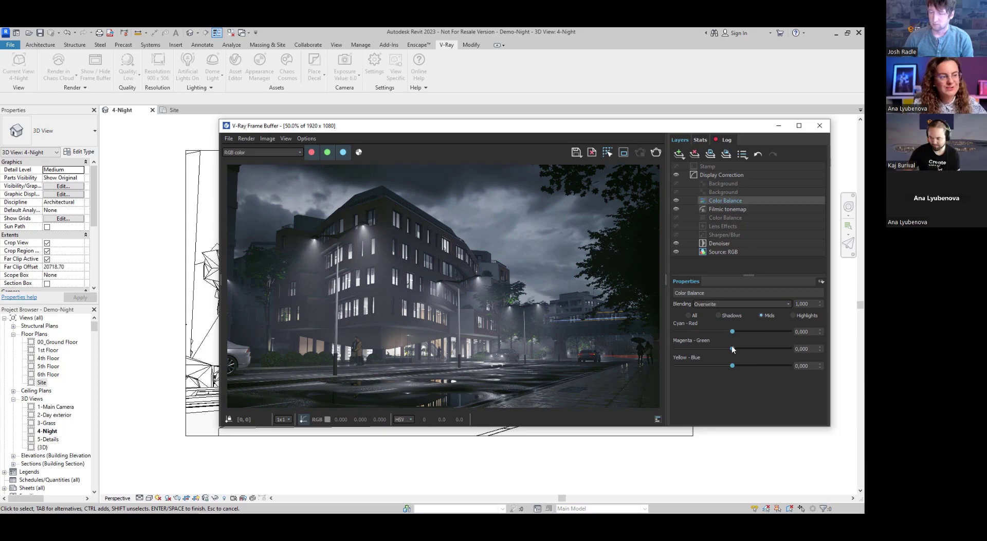
{"action": "left_click_drag", "start_coordinate": [716, 351], "coordinate": [737, 335]}
{"action": "left_click", "coordinate": [792, 315]}
{"action": "left_click", "coordinate": [689, 315]}
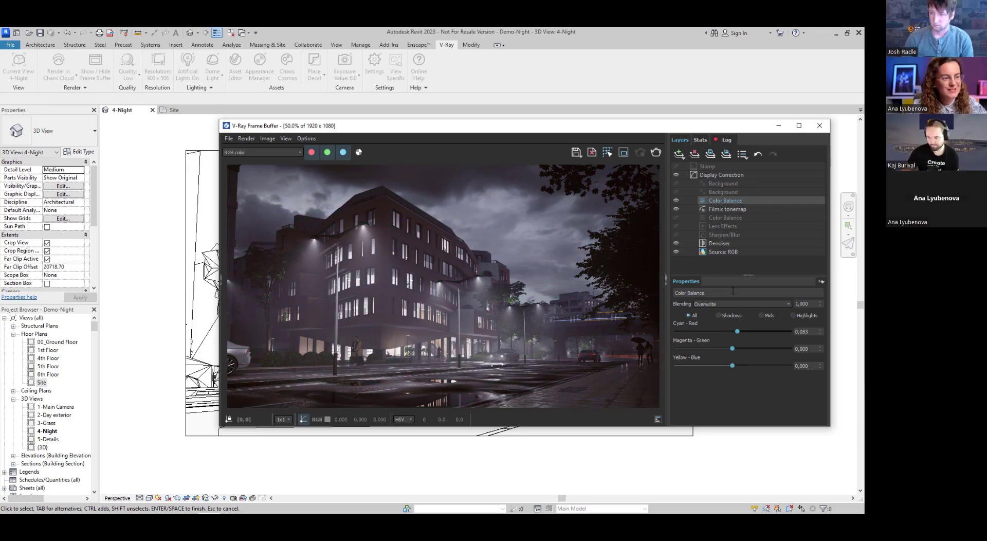
- Move the original Color Balance layer above the Filmic tonemap and delete the newly added Color Balance layer
{"action": "left_click_drag", "start_coordinate": [724, 218], "coordinate": [727, 205]}
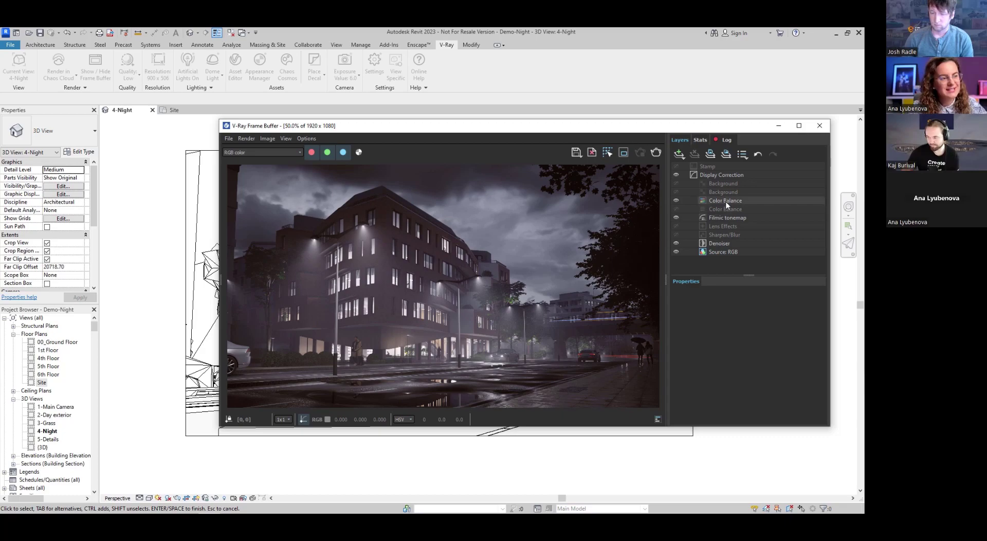
{"action": "left_click", "coordinate": [726, 200]}
{"action": "right_click", "coordinate": [727, 200]}
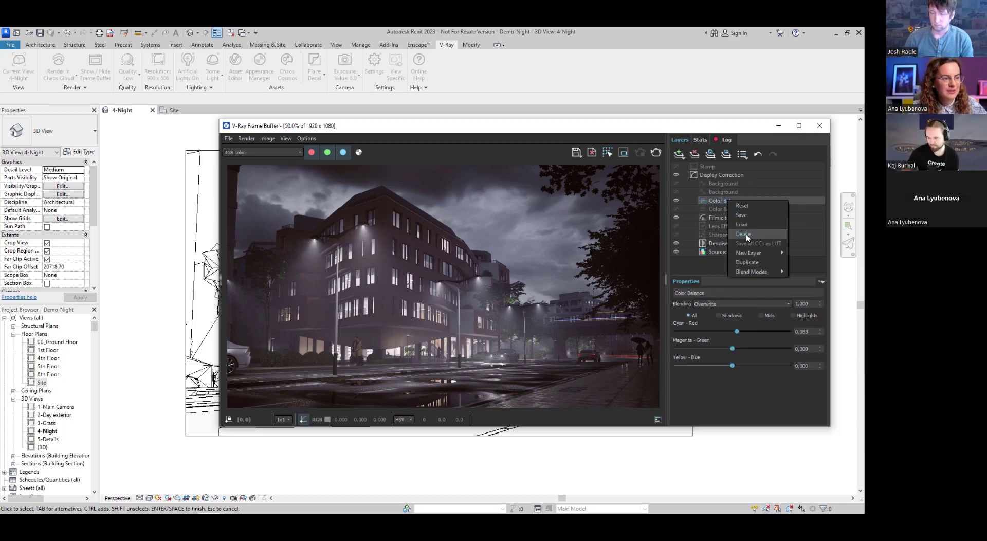
{"action": "left_click", "coordinate": [745, 233]}
- Enable the remaining Color Balance layer and review its Shadows, Mids and Highlights settings
{"action": "left_click", "coordinate": [725, 201]}
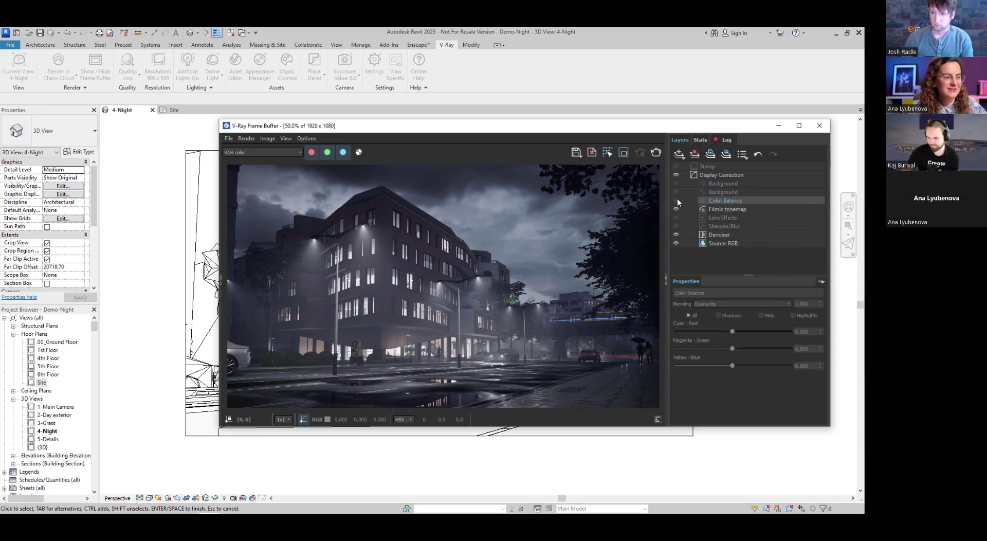
{"action": "left_click", "coordinate": [676, 200]}
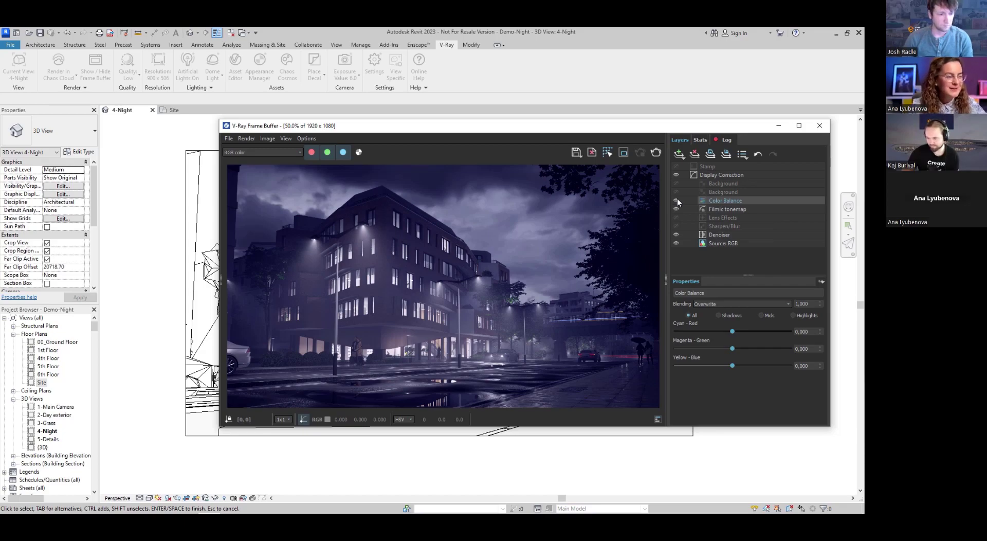
{"action": "left_click", "coordinate": [718, 315]}
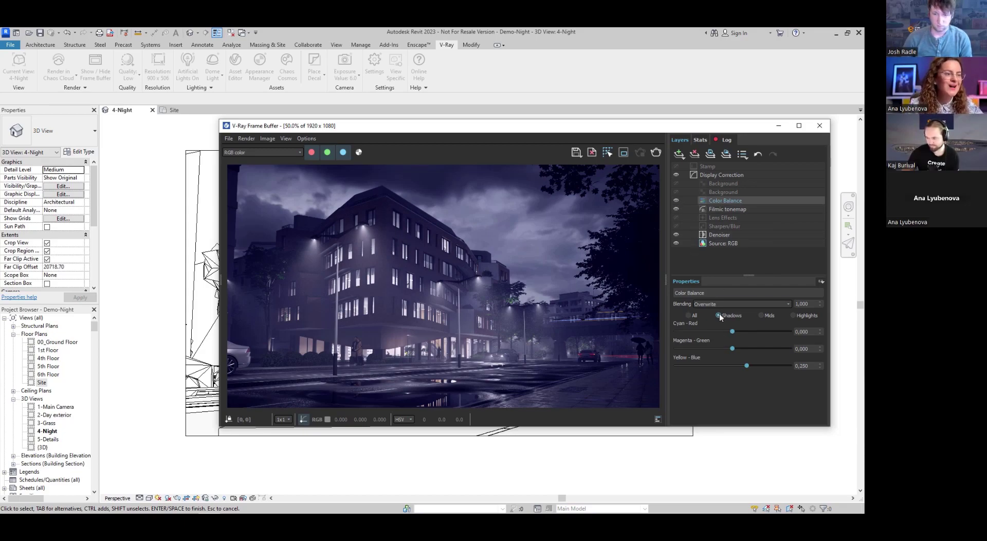
{"action": "left_click", "coordinate": [761, 315]}
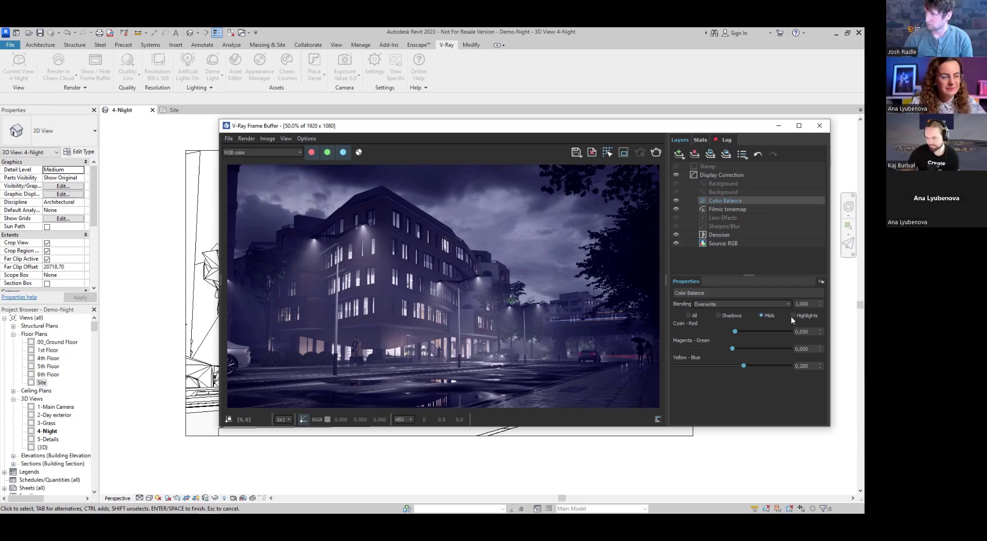
{"action": "left_click", "coordinate": [792, 316]}
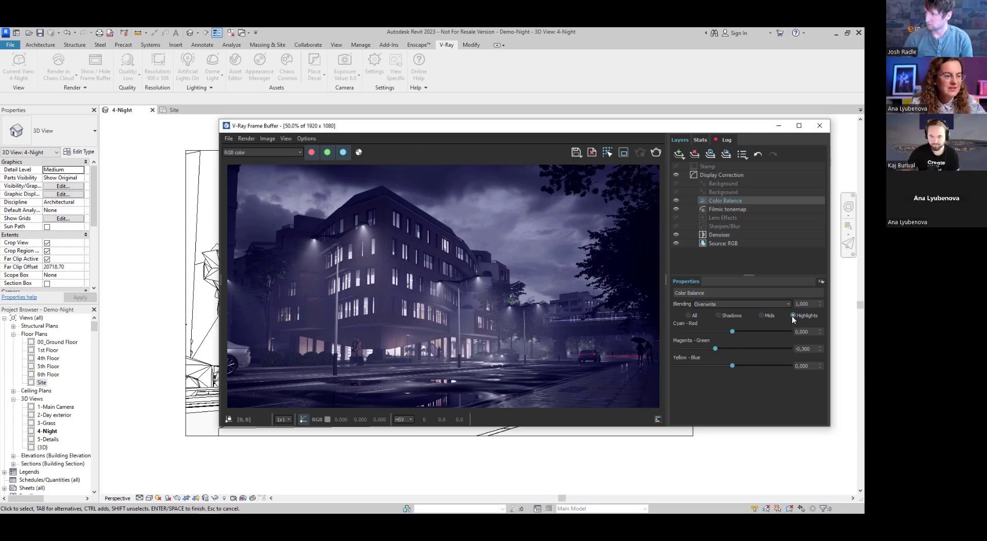
- Add an Exposure layer, mask it with an Integer mask picked from the building's right-hand facade material, and preview the mask
{"action": "left_click", "coordinate": [680, 153]}
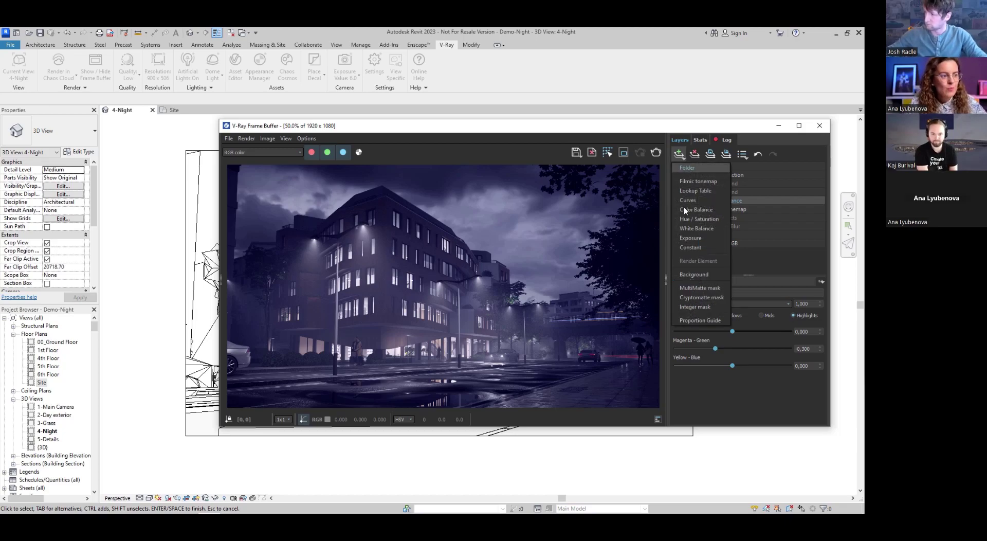
{"action": "left_click", "coordinate": [689, 238]}
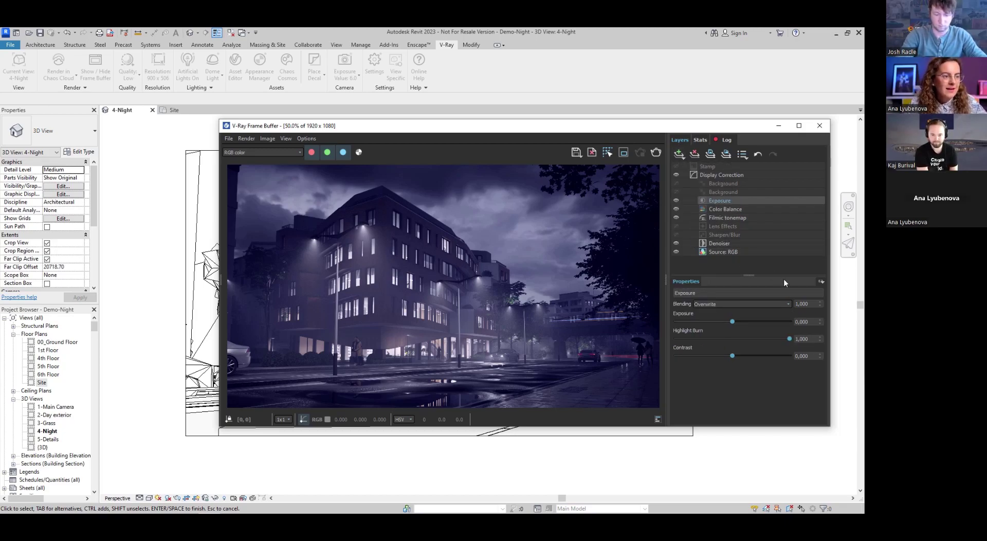
{"action": "left_click", "coordinate": [820, 281]}
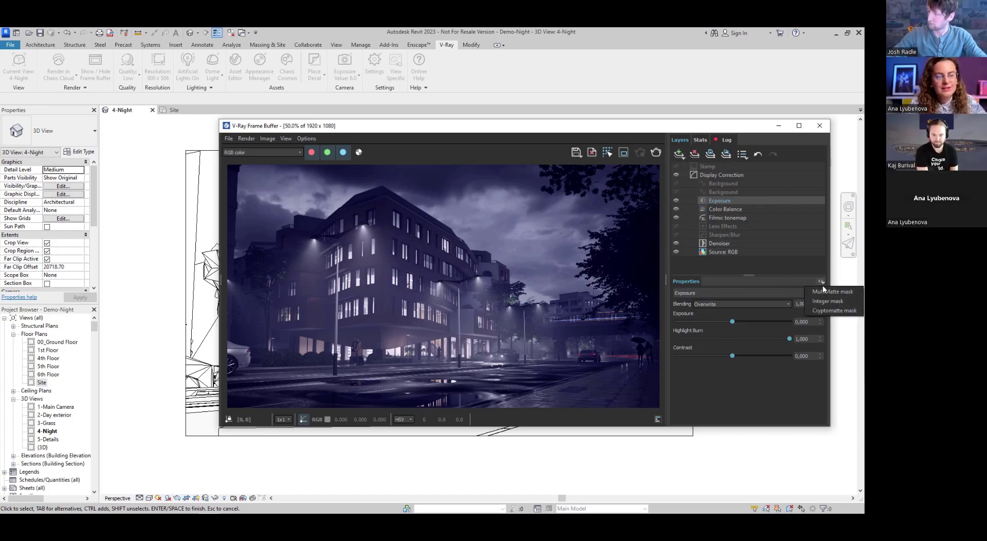
{"action": "left_click", "coordinate": [822, 301]}
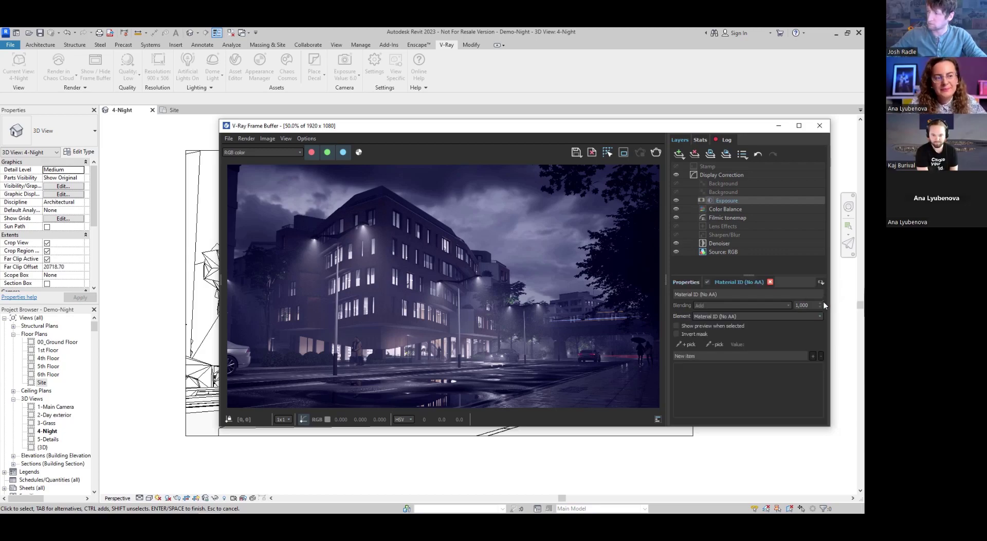
{"action": "left_click", "coordinate": [684, 345]}
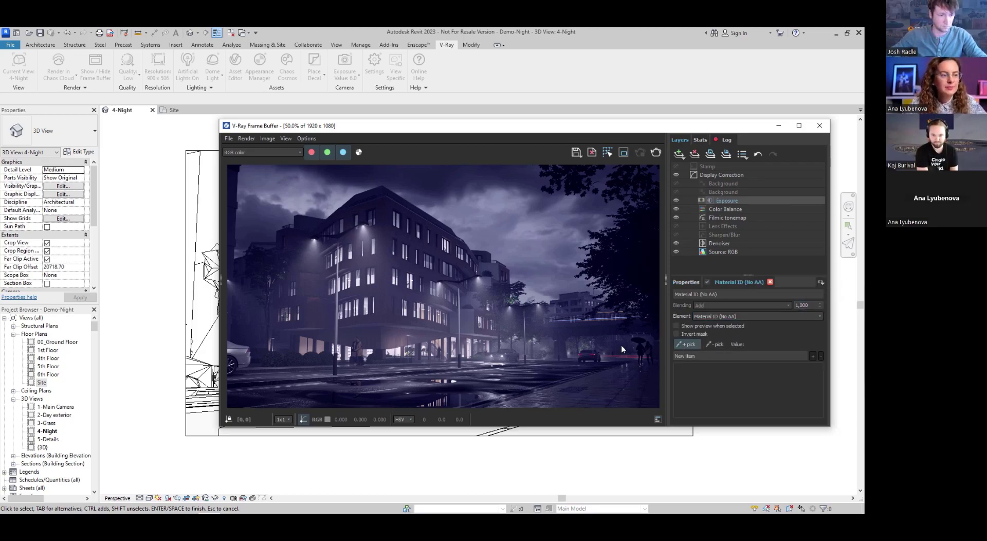
{"action": "left_click", "coordinate": [392, 230]}
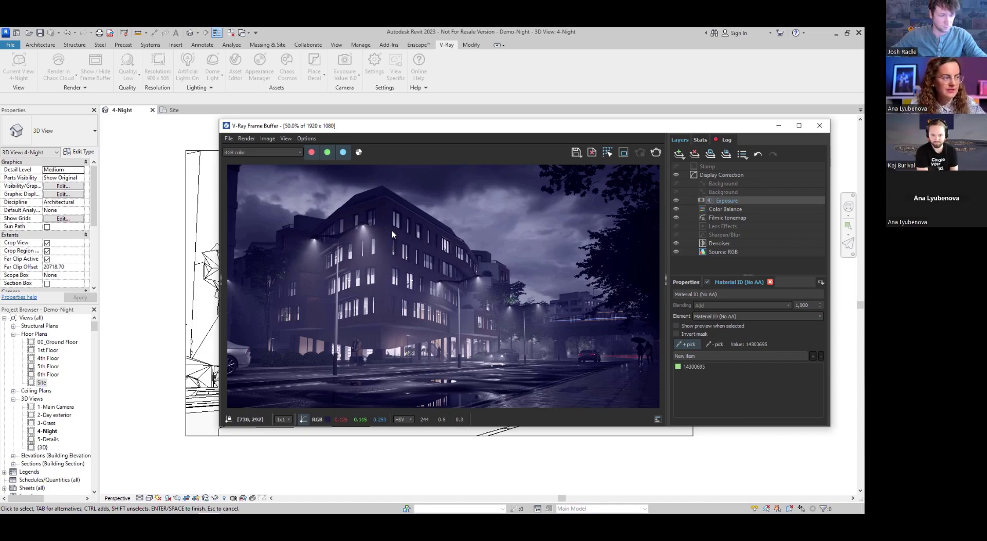
{"action": "left_click", "coordinate": [677, 326]}
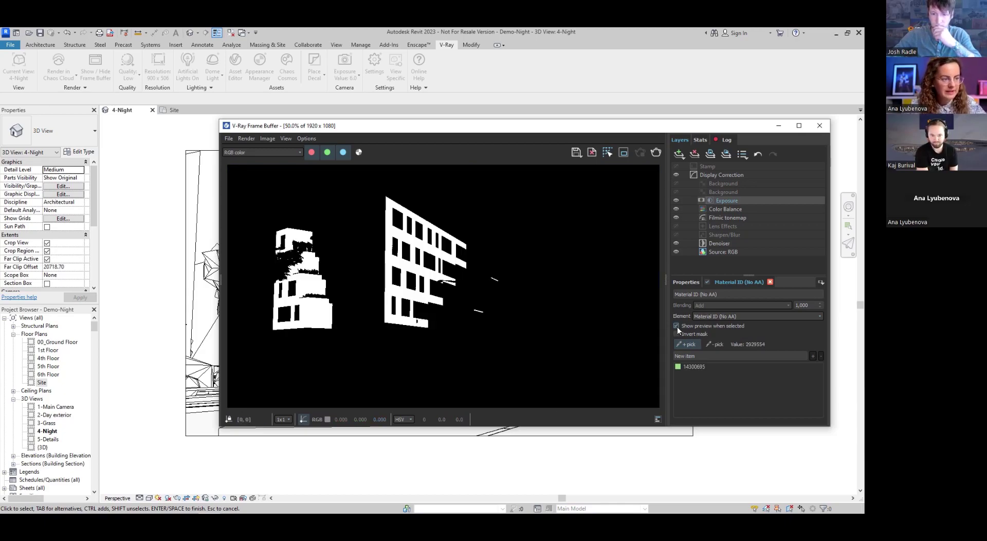
{"action": "left_click", "coordinate": [677, 326]}
- Set the masked Exposure layer's exposure to 0.150
{"action": "left_click", "coordinate": [684, 282]}
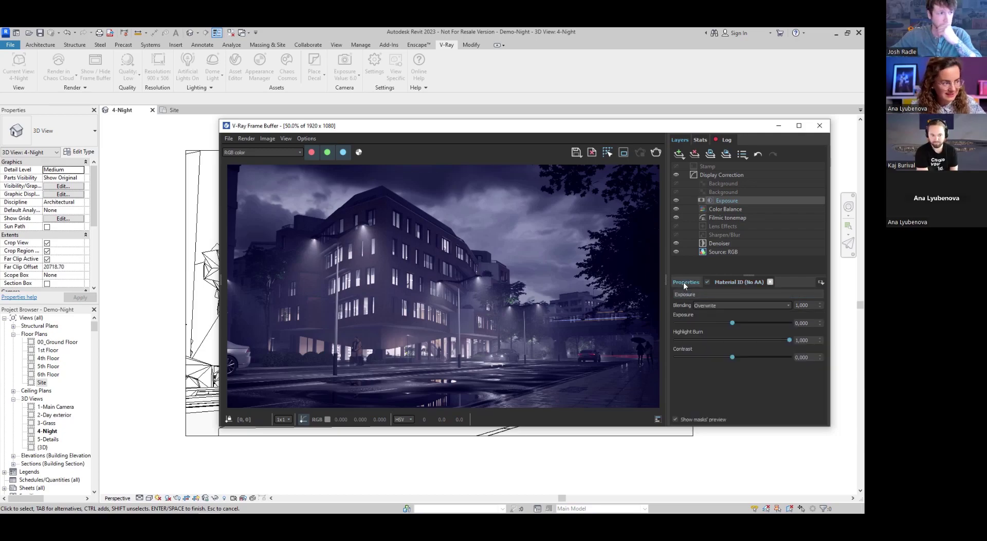
{"action": "left_click_drag", "start_coordinate": [732, 323], "coordinate": [733, 323]}
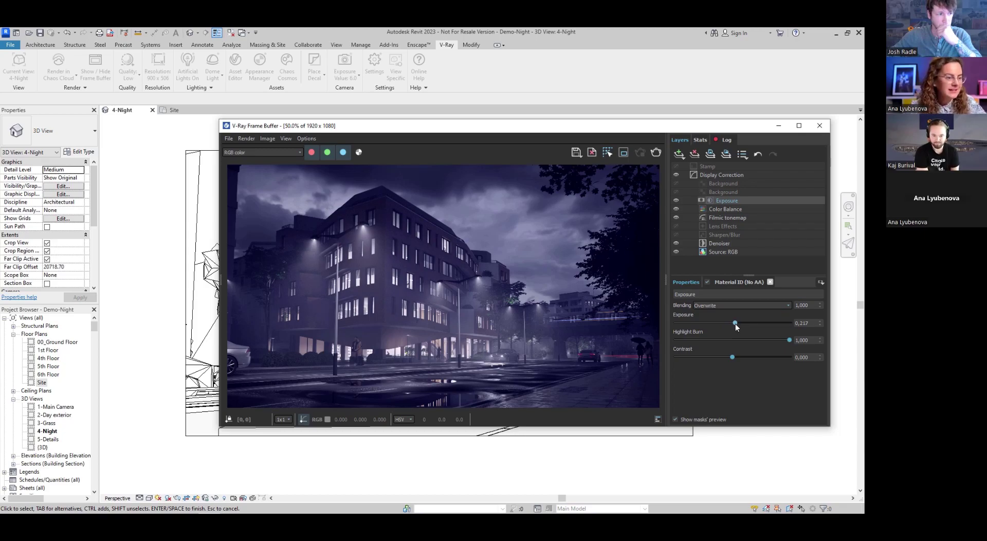
{"action": "left_click_drag", "start_coordinate": [734, 322], "coordinate": [732, 323]}
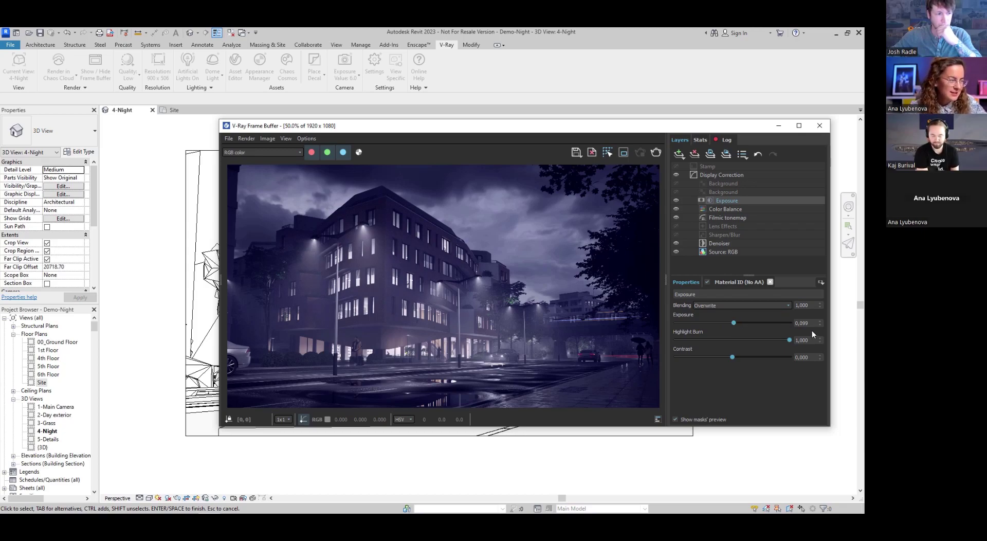
{"action": "double_click", "coordinate": [805, 323]}
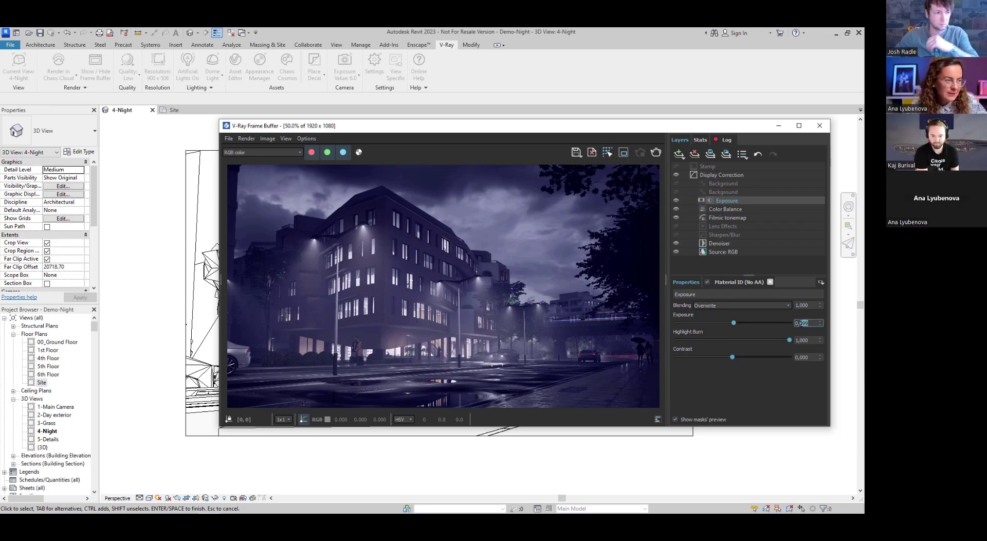
{"action": "type", "text": "150"}
{"action": "key", "text": "Return"}
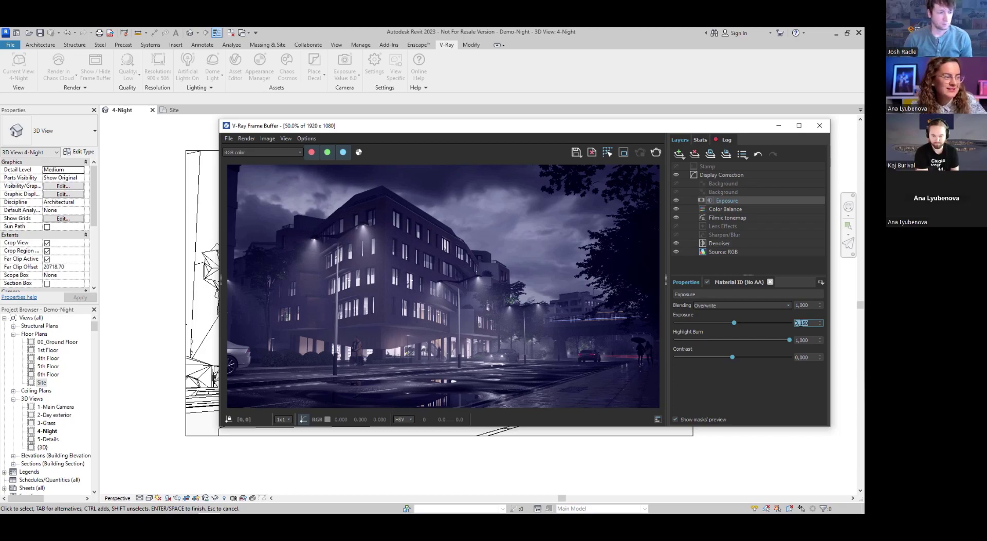
- Add a second Exposure layer with an Integer mask picked from the building's left-hand facade material, and display its exposure properties
{"action": "left_click", "coordinate": [681, 156]}
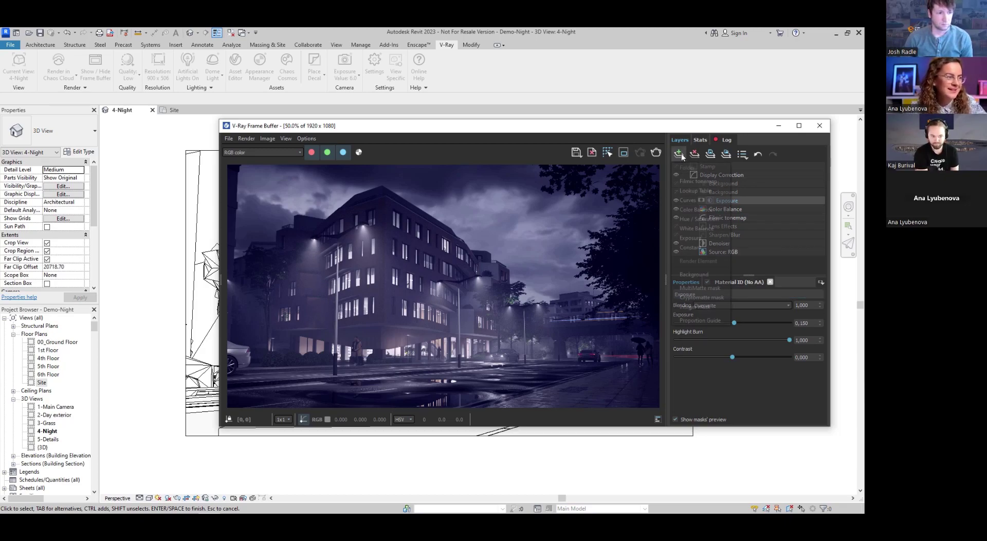
{"action": "left_click", "coordinate": [691, 236]}
{"action": "left_click", "coordinate": [821, 281]}
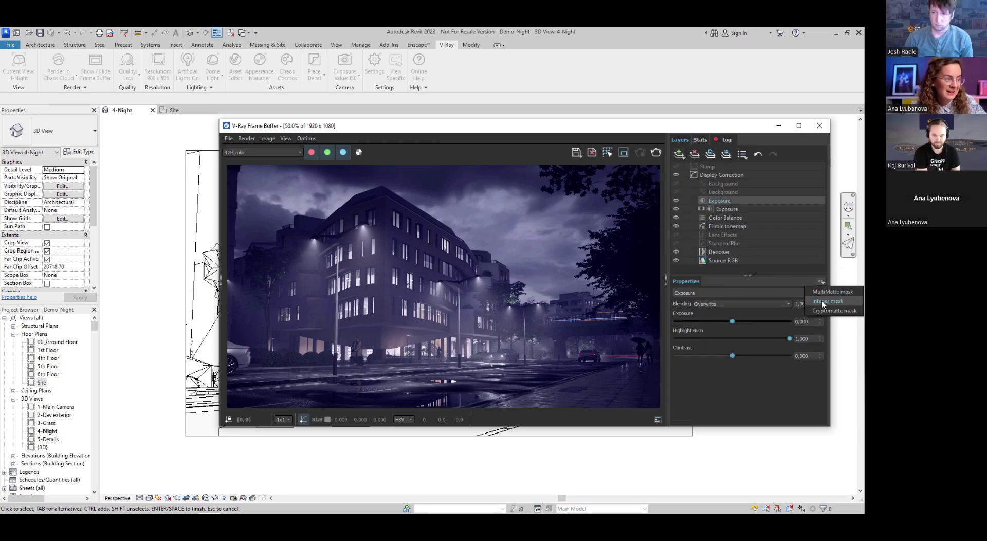
{"action": "left_click", "coordinate": [822, 300]}
{"action": "left_click", "coordinate": [685, 344]}
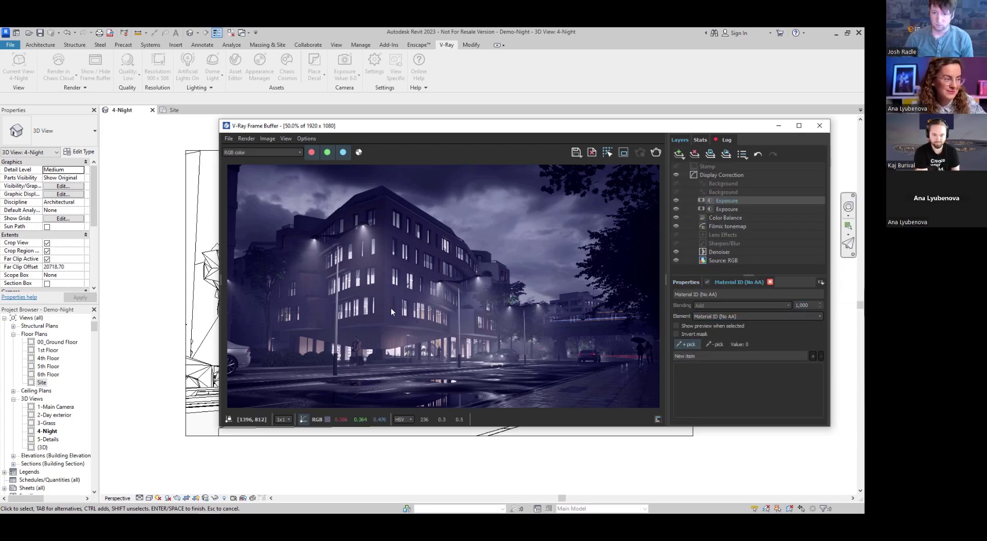
{"action": "left_click", "coordinate": [377, 231]}
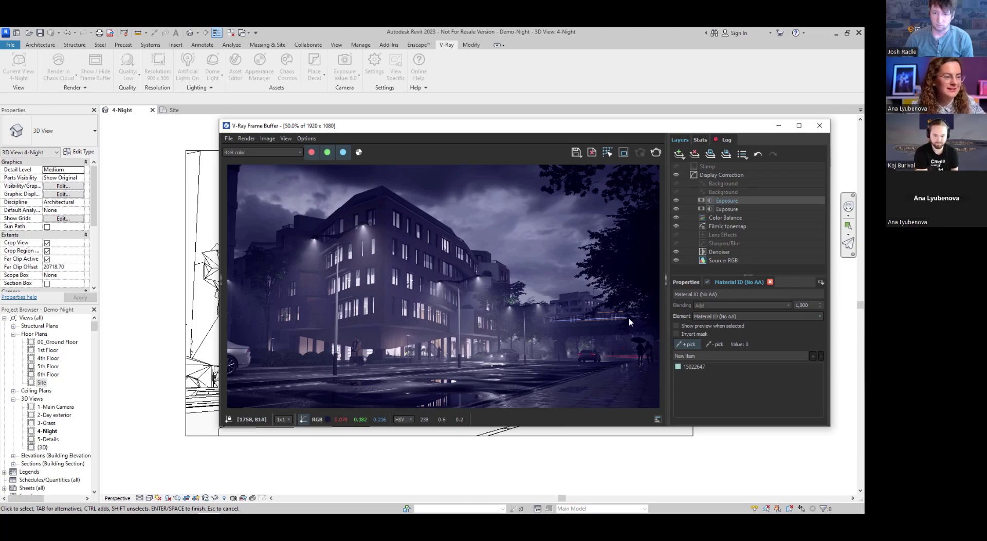
{"action": "left_click", "coordinate": [682, 282]}
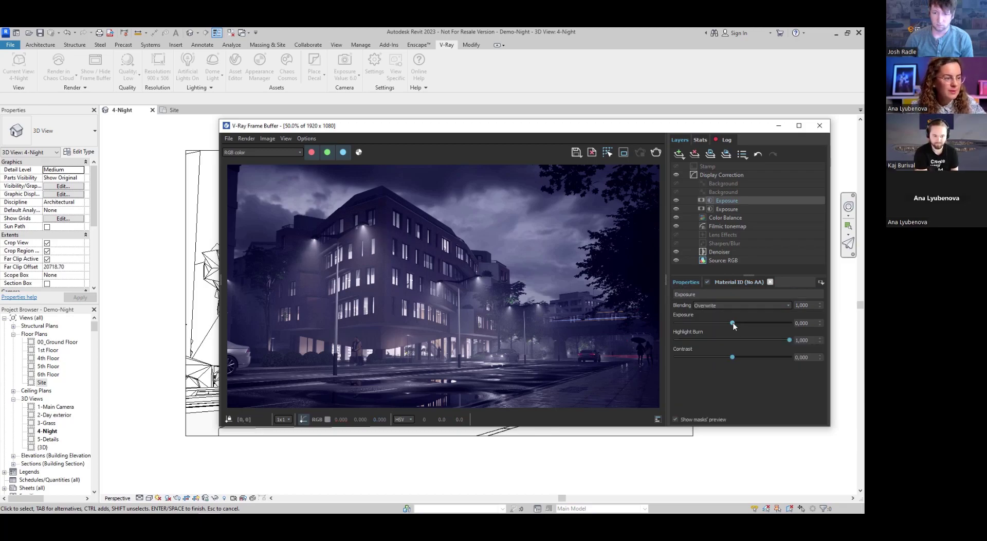
- Set the exposure of the second masked Exposure layer, for the left-hand facade material, to -0.100
{"action": "left_click_drag", "start_coordinate": [732, 322], "coordinate": [730, 322]}
{"action": "double_click", "coordinate": [805, 322]}
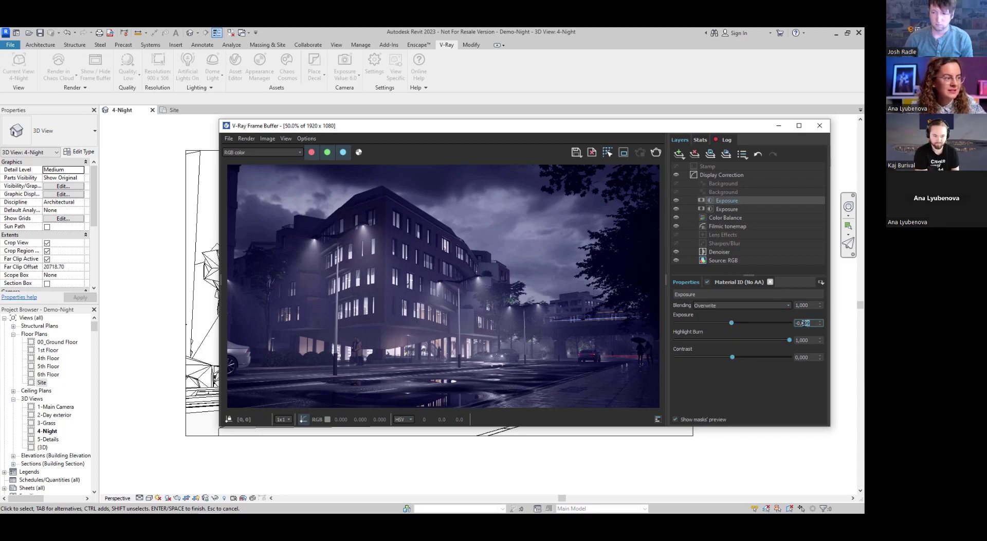
{"action": "type", "text": "100"}
{"action": "key", "text": "Return"}
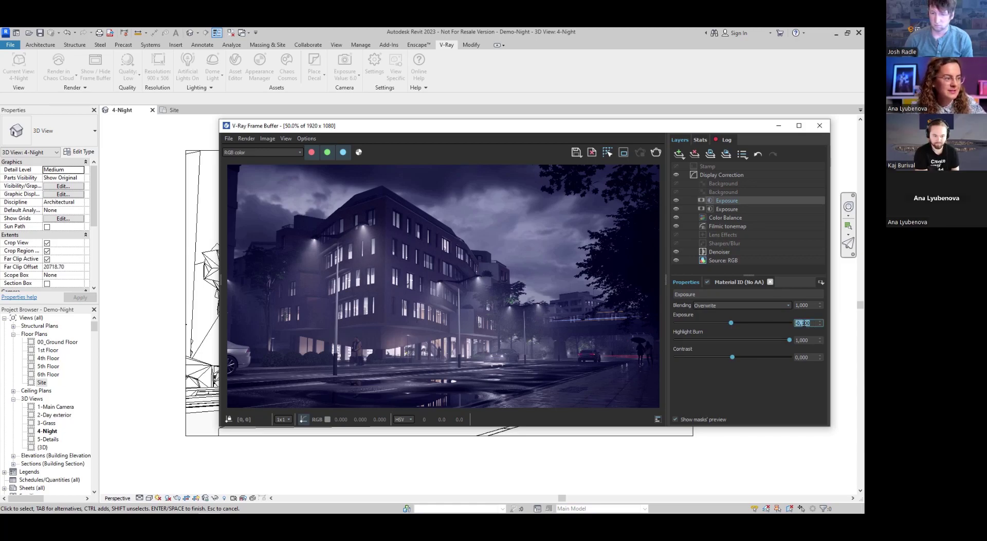
{"action": "left_click", "coordinate": [751, 377]}
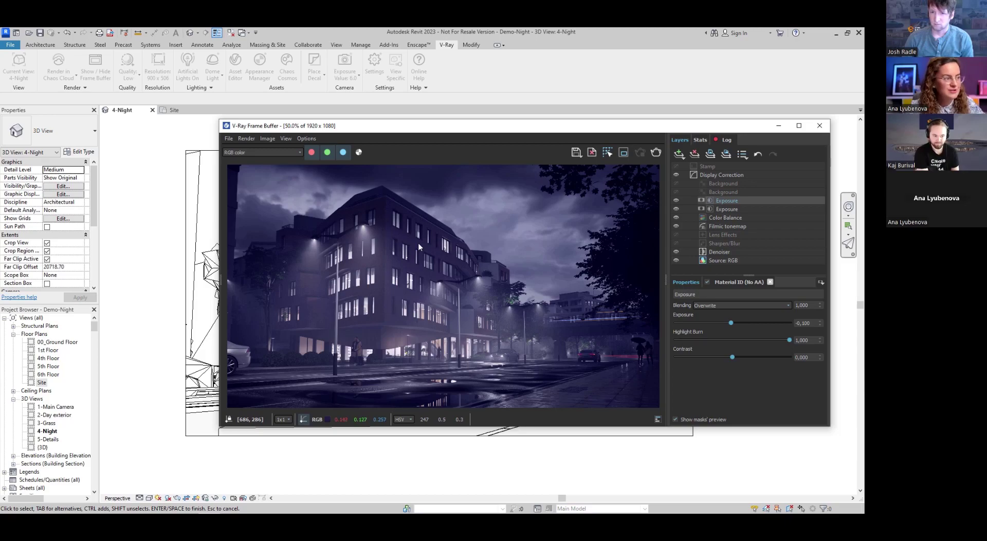
- Switch the Source layer from RGB to LightMix and look through its list of lights
{"action": "left_click", "coordinate": [732, 260]}
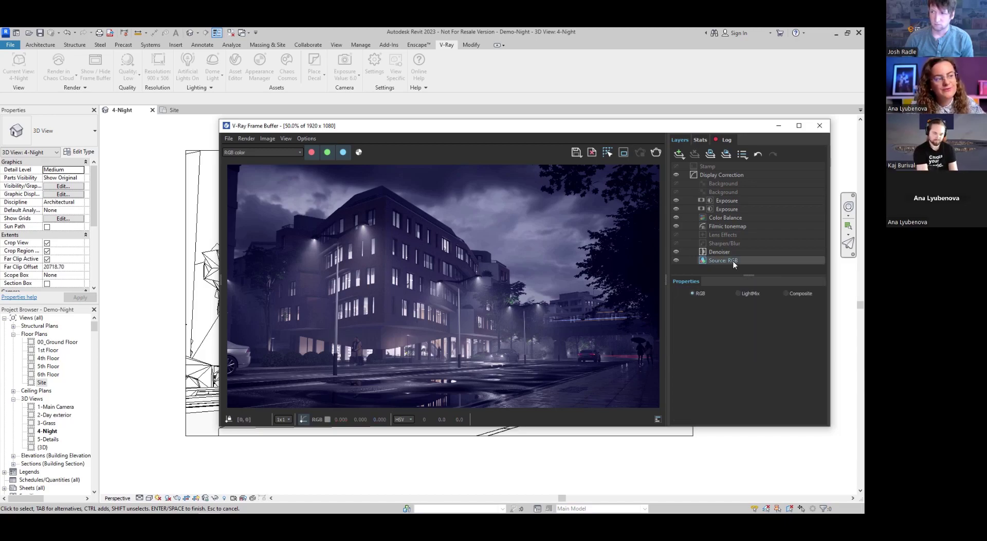
{"action": "left_click", "coordinate": [738, 293]}
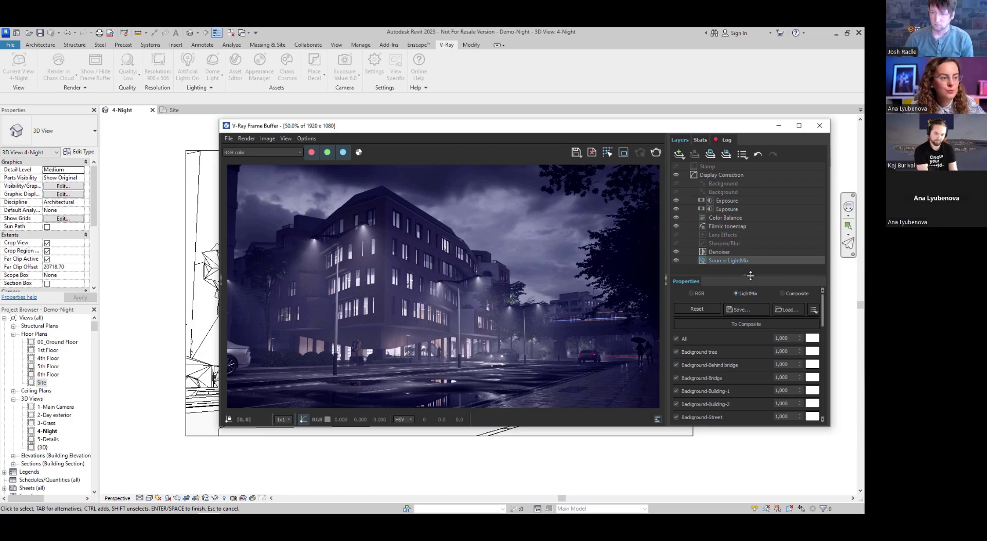
{"action": "left_click_drag", "start_coordinate": [752, 275], "coordinate": [751, 265]}
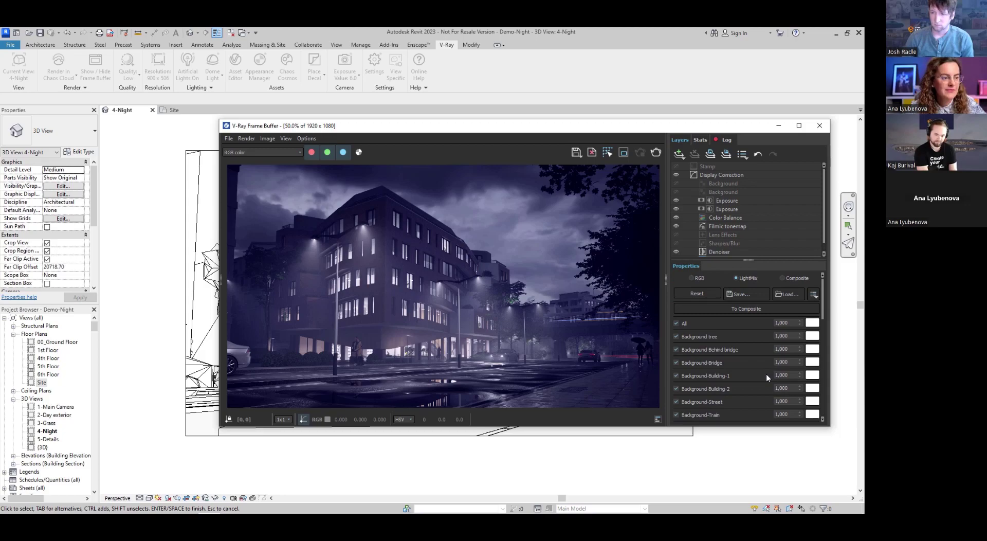
{"action": "scroll", "coordinate": [766, 374], "scroll_direction": "down", "scroll_amount": 1}
{"action": "scroll", "coordinate": [766, 373], "scroll_direction": "down", "scroll_amount": 1}
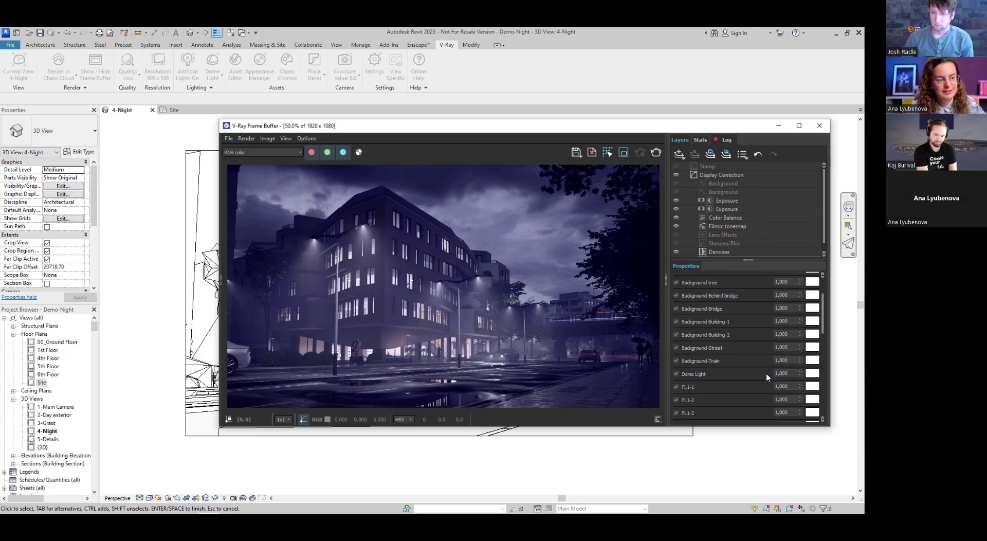
{"action": "scroll", "coordinate": [767, 373], "scroll_direction": "down", "scroll_amount": 3}
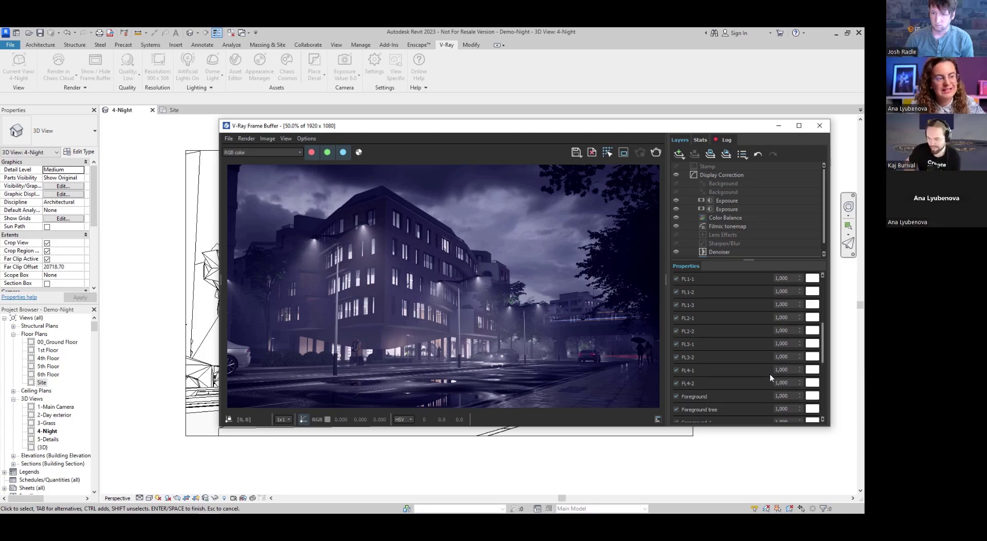
- Turn off the FL1-1 and FL1-2 lights in the LightMix and set the FL3-1 intensity to 5
{"action": "left_click", "coordinate": [676, 305]}
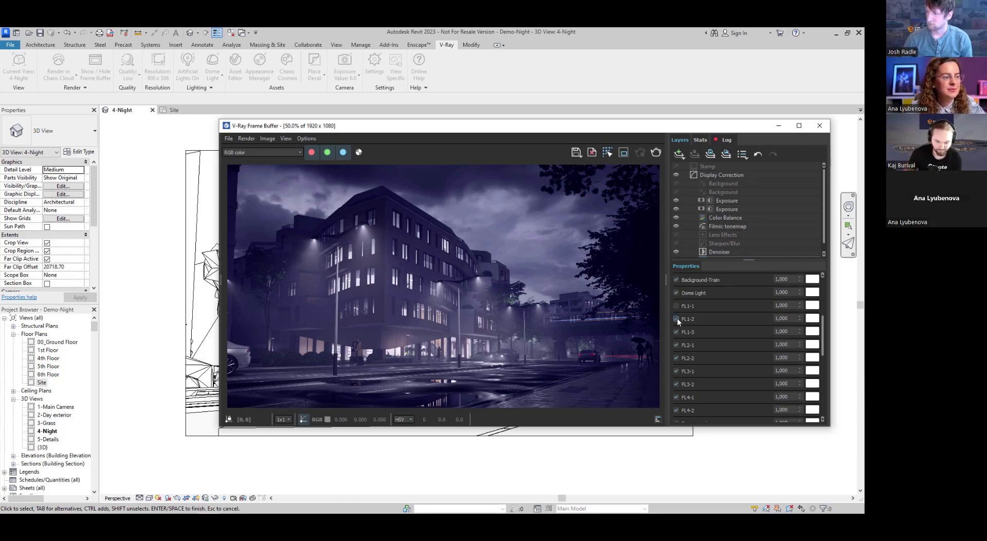
{"action": "left_click", "coordinate": [676, 317]}
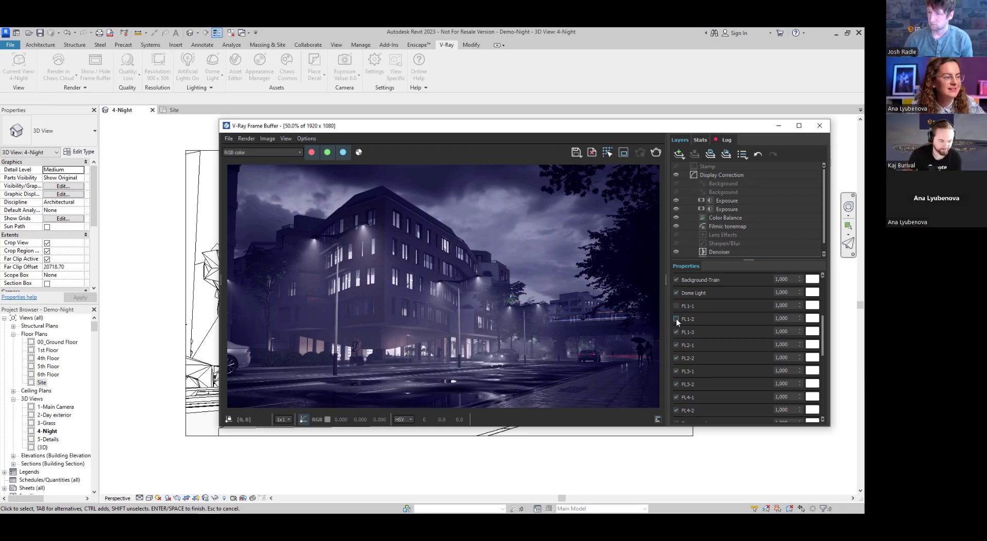
{"action": "left_click", "coordinate": [677, 371]}
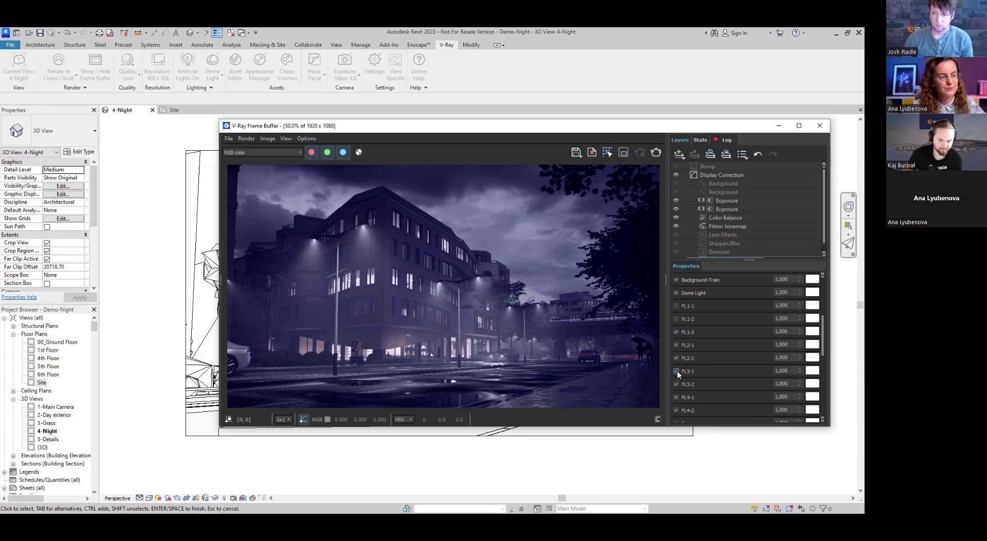
{"action": "left_click", "coordinate": [677, 371]}
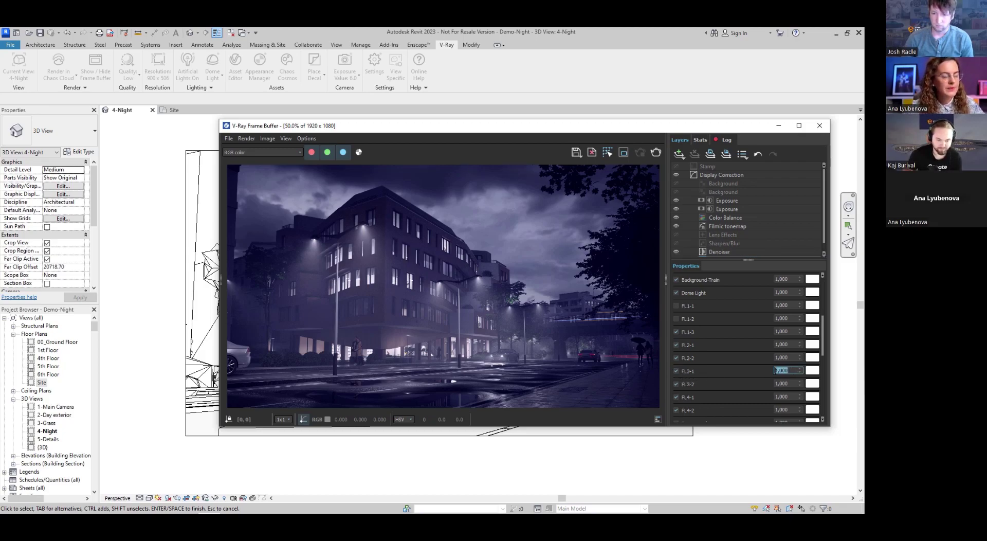
{"action": "type", "text": "3"}
{"action": "key", "text": "Return"}
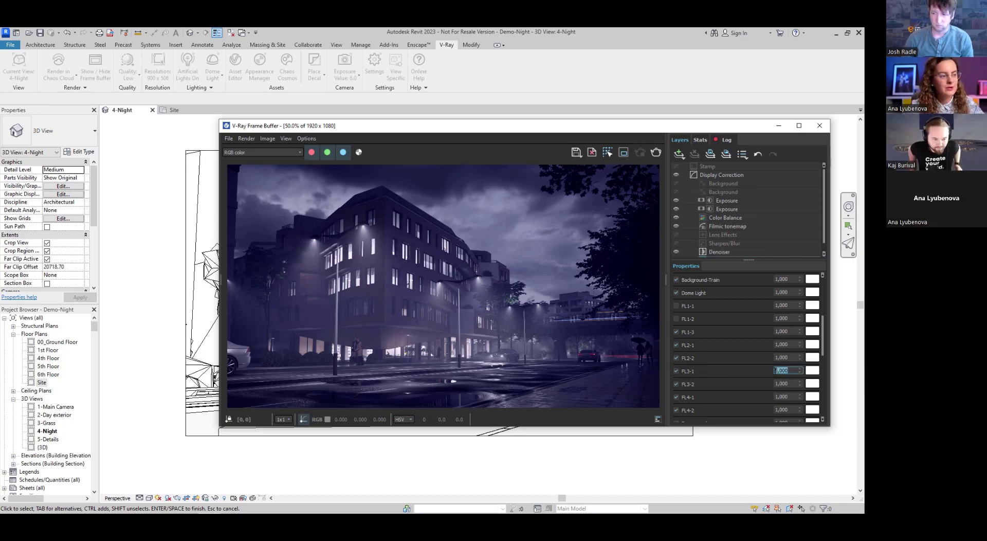
- Try purple, blue and pink recent colors on the FL3-1 light, and apply the light orange one
{"action": "left_click", "coordinate": [814, 371]}
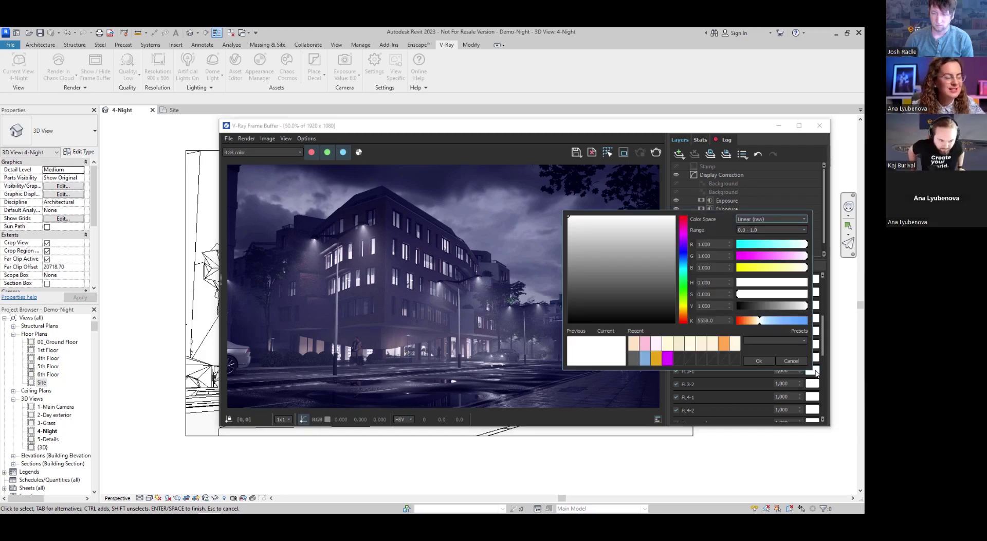
{"action": "left_click", "coordinate": [667, 362]}
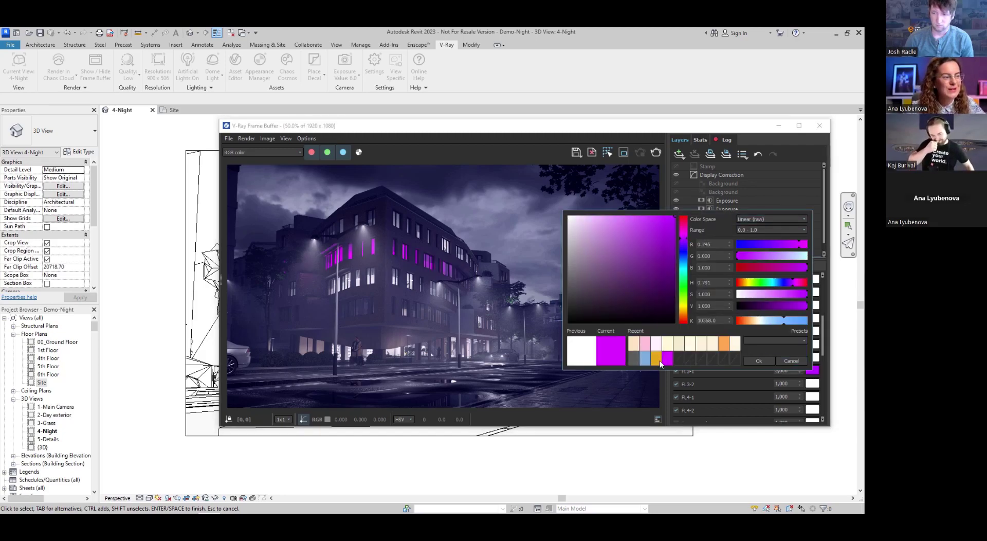
{"action": "left_click", "coordinate": [658, 362]}
{"action": "left_click", "coordinate": [646, 361]}
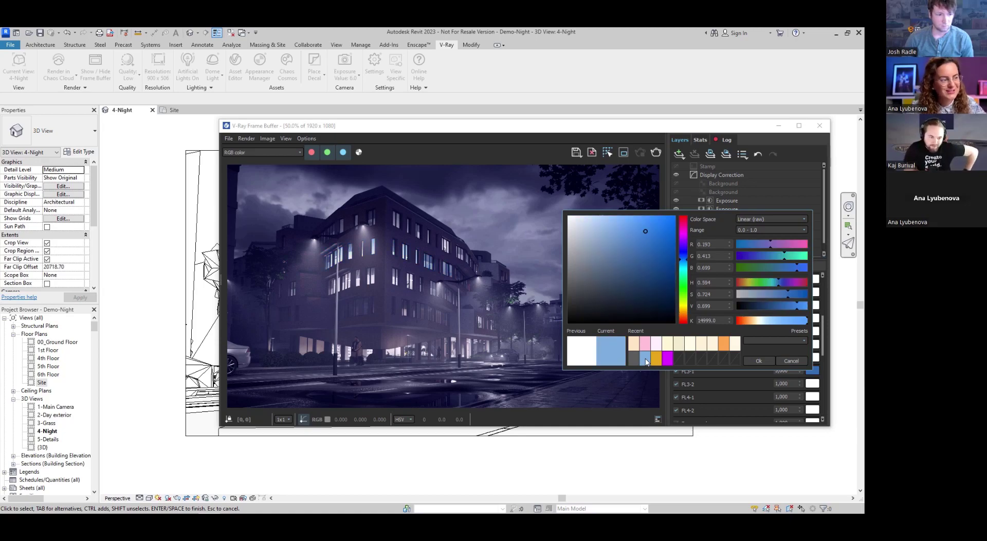
{"action": "left_click", "coordinate": [645, 348]}
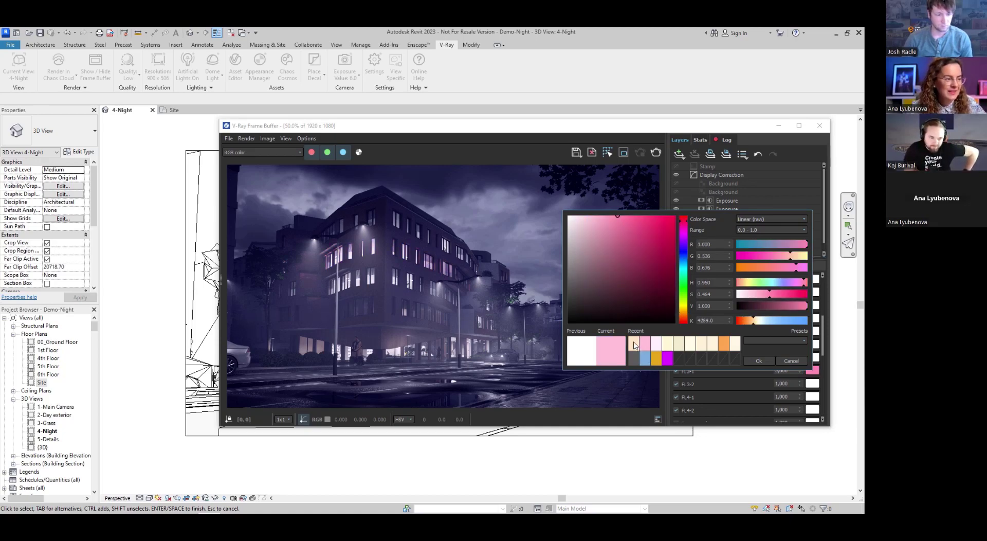
{"action": "left_click", "coordinate": [635, 344]}
{"action": "left_click", "coordinate": [758, 360]}
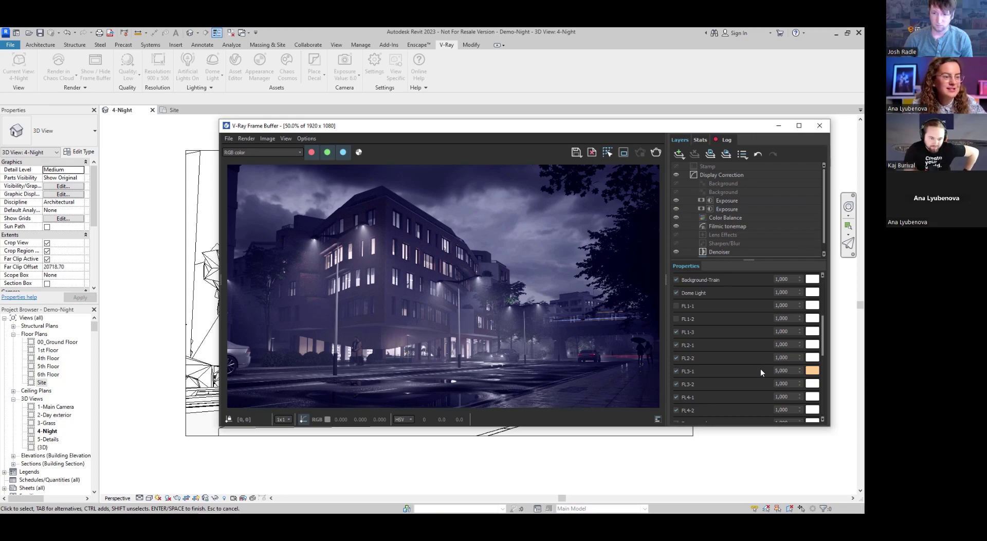
- Load the Variant-1.lightmix preset from the LM presets folder into the LightMix
{"action": "scroll", "coordinate": [760, 368], "scroll_direction": "up", "scroll_amount": 5}
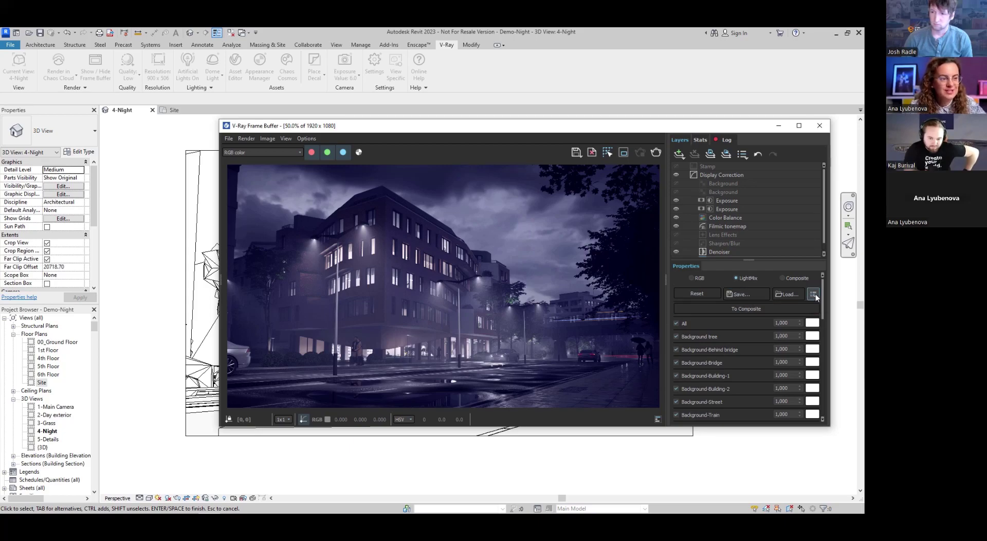
{"action": "left_click", "coordinate": [788, 294]}
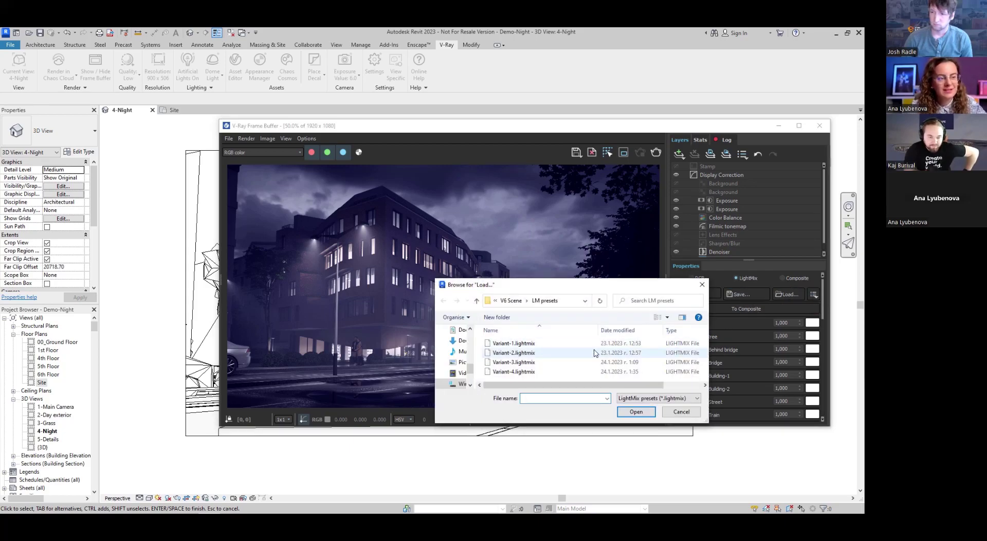
{"action": "left_click", "coordinate": [514, 343]}
{"action": "left_click", "coordinate": [643, 412]}
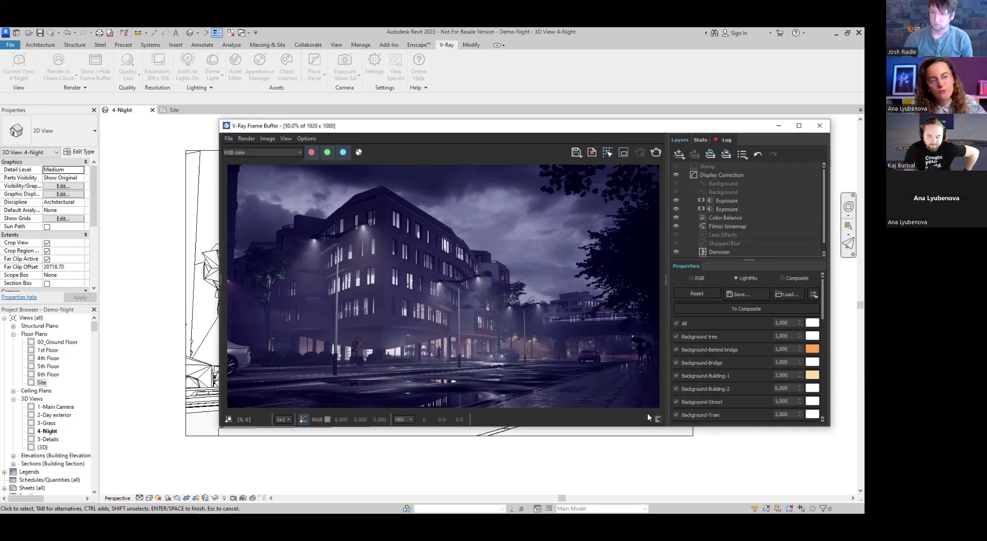
- Apply the Variant-4.lightmix preset to the LightMix from the quick list of presets
{"action": "left_click", "coordinate": [814, 295]}
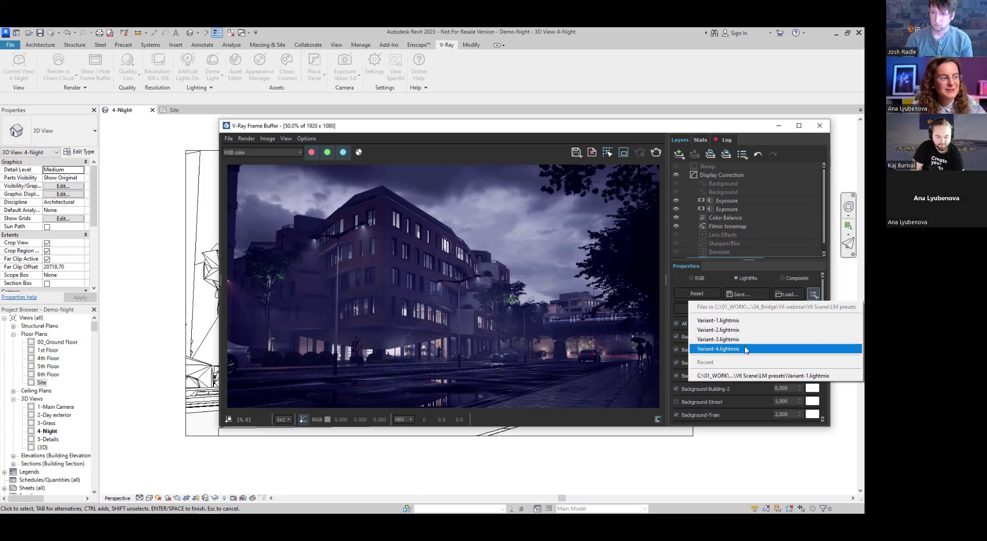
{"action": "left_click", "coordinate": [734, 350]}
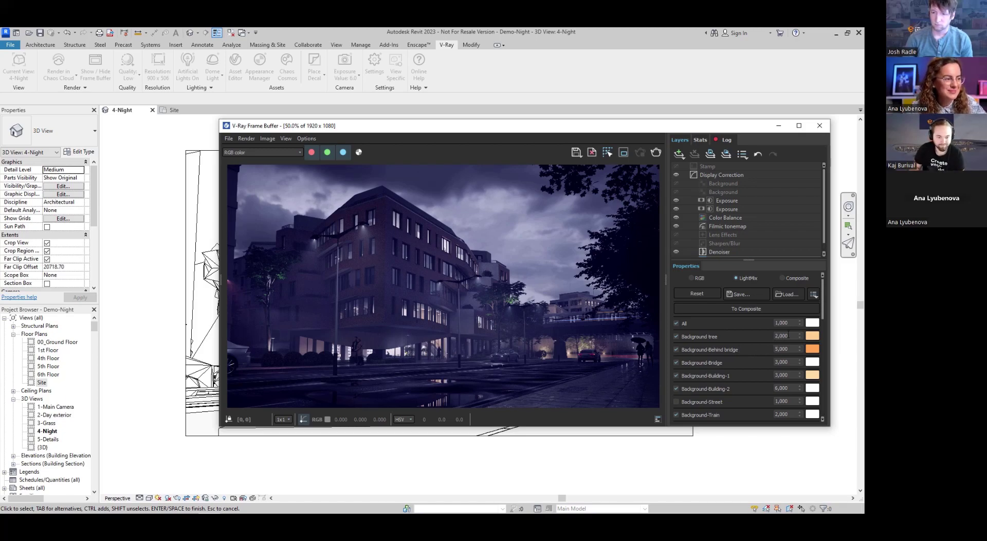
{"action": "mouse_move", "coordinate": [822, 301]}
{"action": "left_mouse_down"}
{"action": "mouse_move", "coordinate": [824, 360]}
{"action": "mouse_move", "coordinate": [822, 294]}
{"action": "left_mouse_up"}
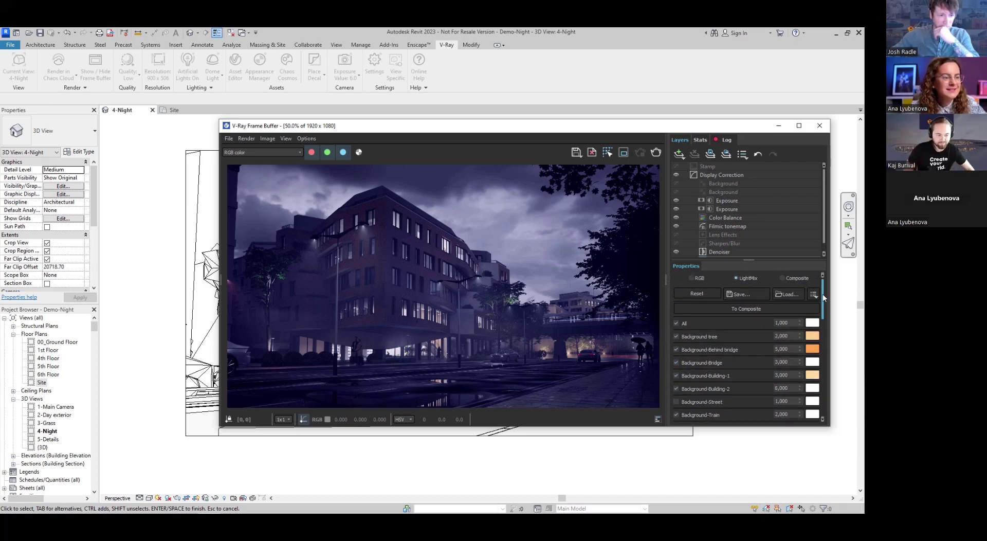
- Send the LightMix to Composite, enlarge the layer list and select the Source: Composite layer
{"action": "left_click", "coordinate": [749, 309]}
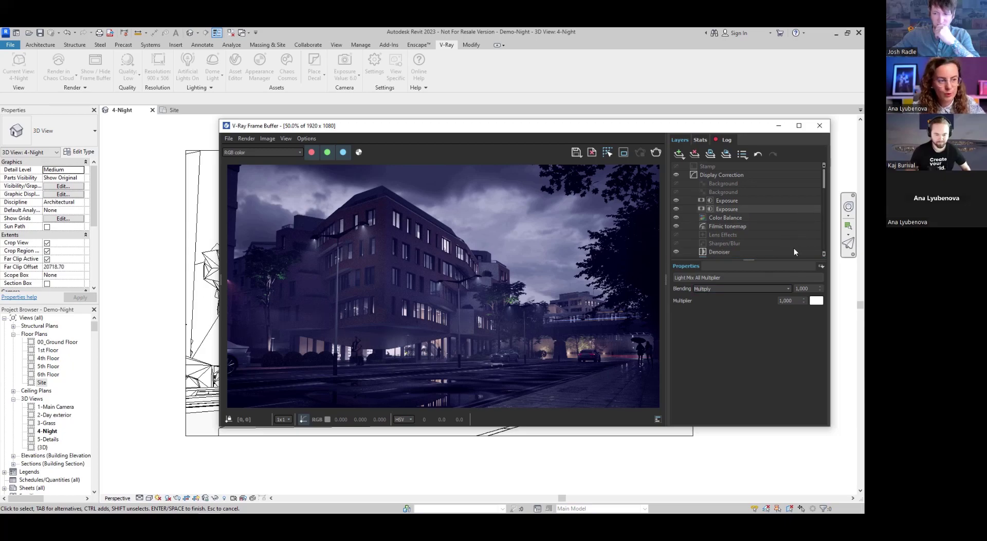
{"action": "left_click_drag", "start_coordinate": [748, 260], "coordinate": [748, 322]}
{"action": "left_click", "coordinate": [738, 261]}
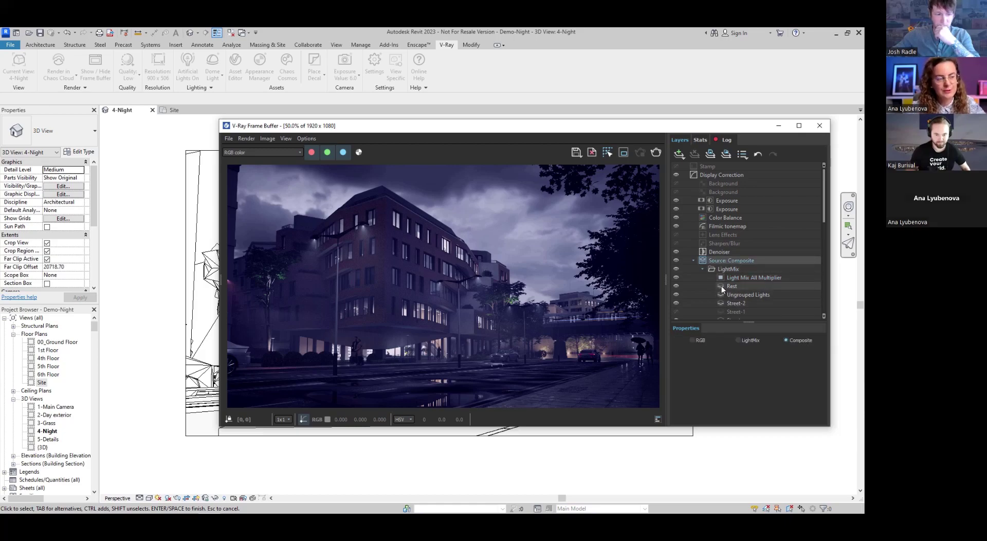
- Examine the composite's individual light layers, switching GF-1 and GF-2 off and on, and collapse the LightMix folder
{"action": "scroll", "coordinate": [754, 288], "scroll_direction": "down", "scroll_amount": 3}
{"action": "scroll", "coordinate": [754, 287], "scroll_direction": "down", "scroll_amount": 3}
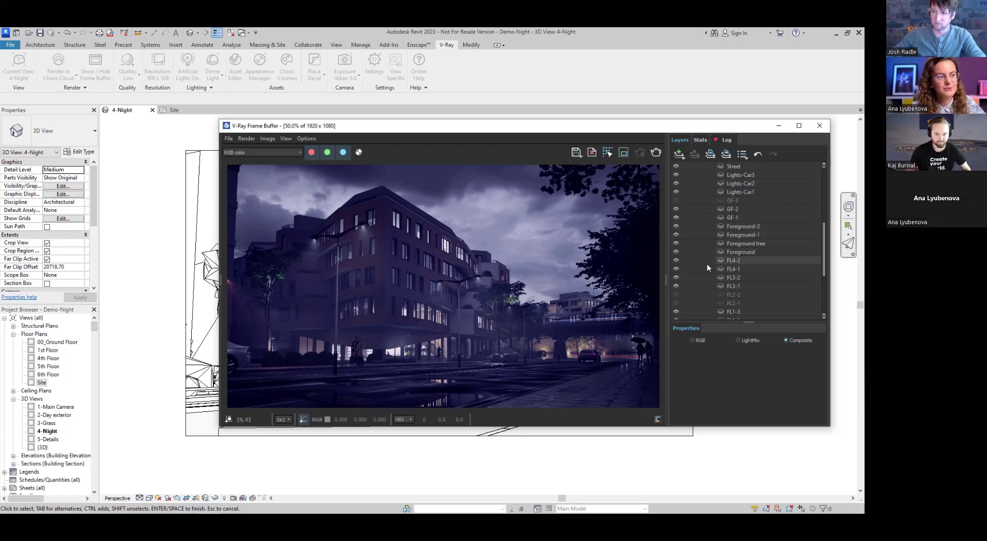
{"action": "scroll", "coordinate": [707, 264], "scroll_direction": "up", "scroll_amount": 1}
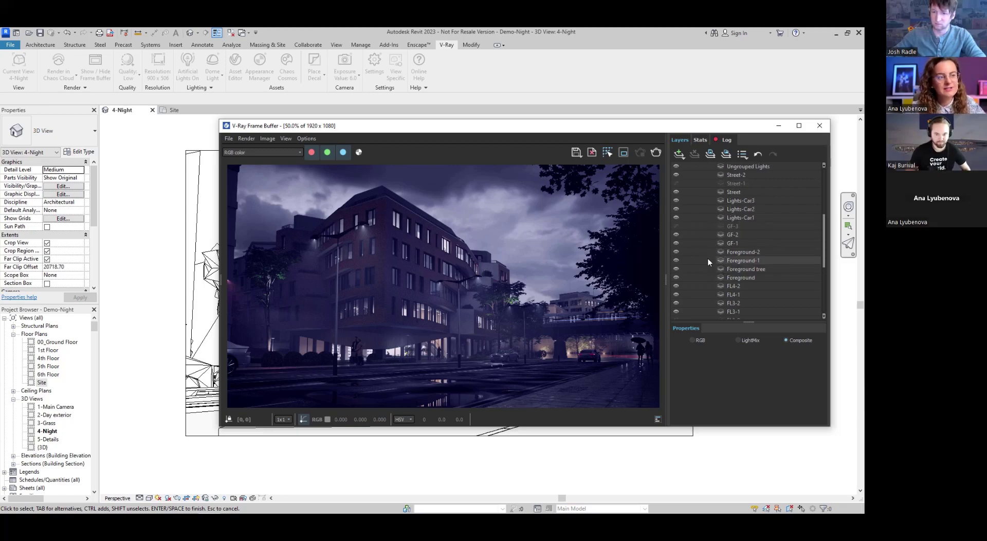
{"action": "left_click", "coordinate": [676, 243]}
{"action": "left_click", "coordinate": [676, 243]}
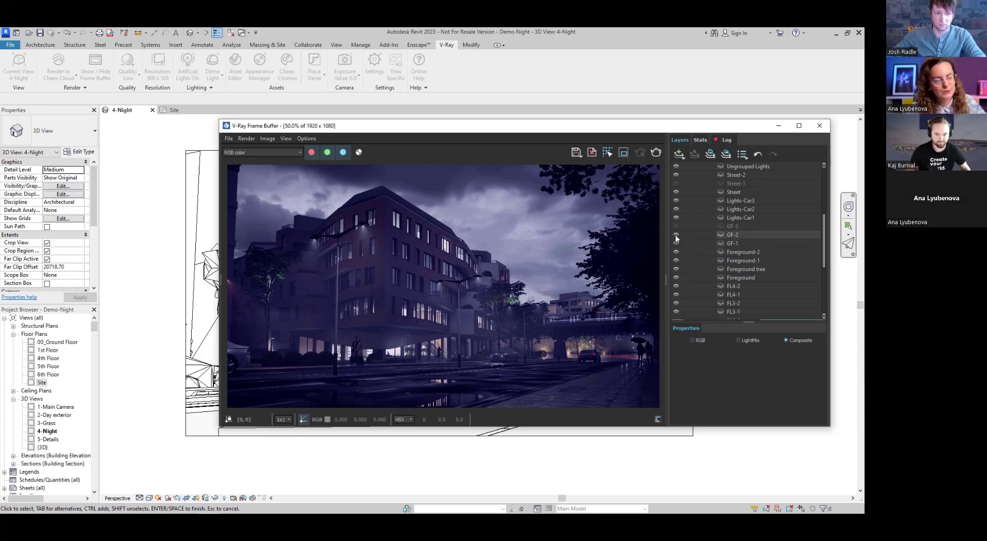
{"action": "left_click", "coordinate": [676, 235]}
{"action": "left_click", "coordinate": [676, 234]}
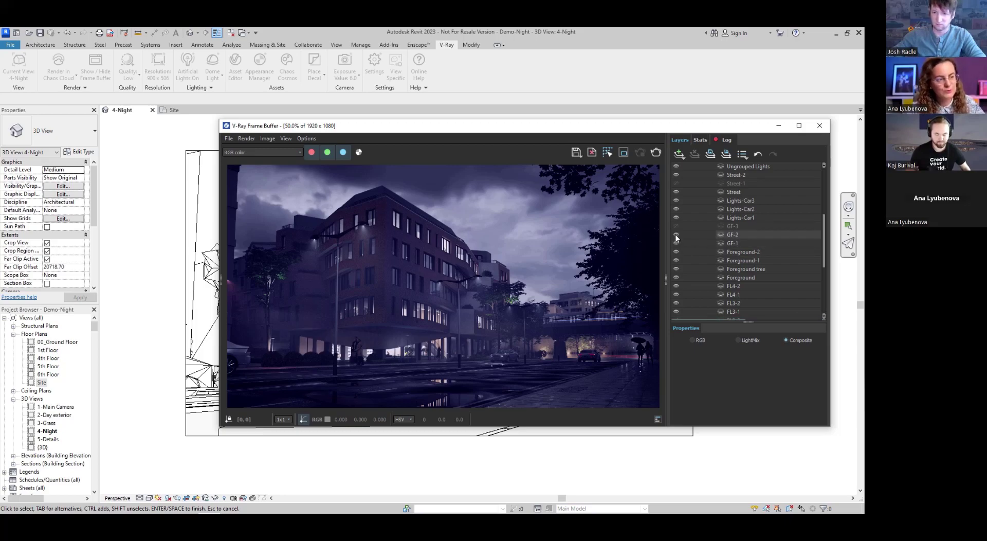
{"action": "scroll", "coordinate": [745, 260], "scroll_direction": "up", "scroll_amount": 4}
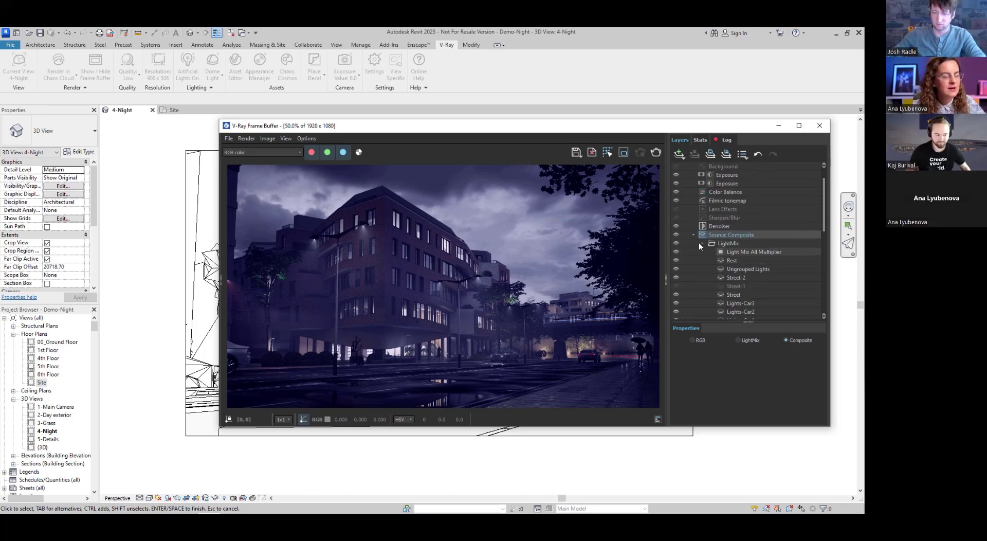
{"action": "left_click", "coordinate": [701, 243]}
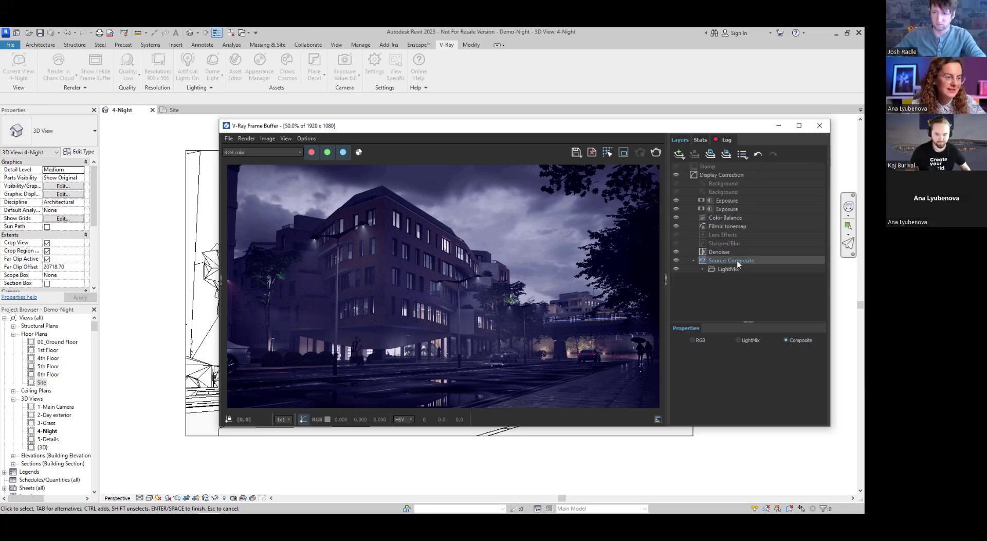
- Add a new folder under Source: Composite and name it Fog
{"action": "right_click", "coordinate": [736, 260]}
{"action": "mouse_move", "coordinate": [764, 314]}
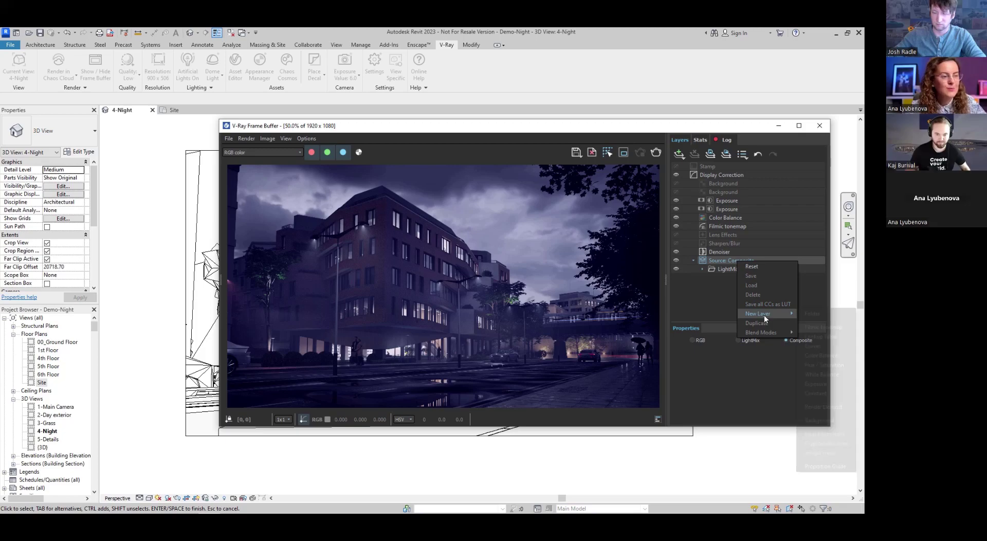
{"action": "left_click", "coordinate": [809, 315]}
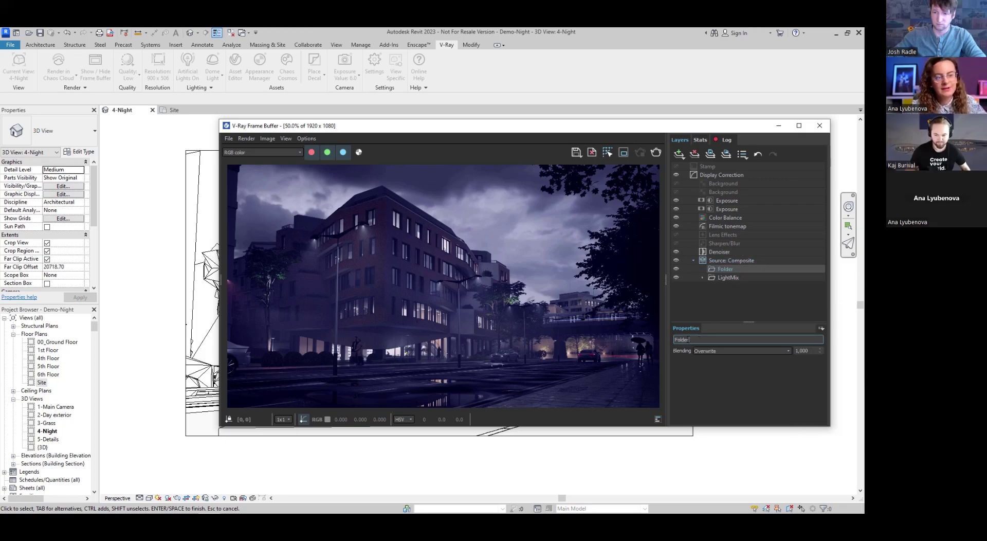
{"action": "type", "text": "Fog"}
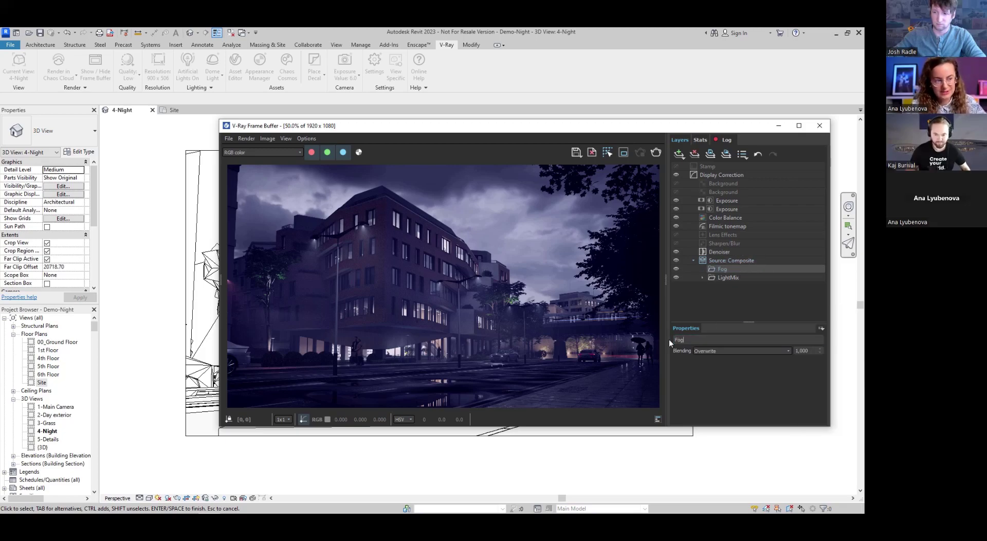
- Add a Render Element layer set to Atmosphere inside the Fog folder and check its contribution with LightMix temporarily hidden
{"action": "right_click", "coordinate": [730, 269]}
{"action": "mouse_move", "coordinate": [758, 322]}
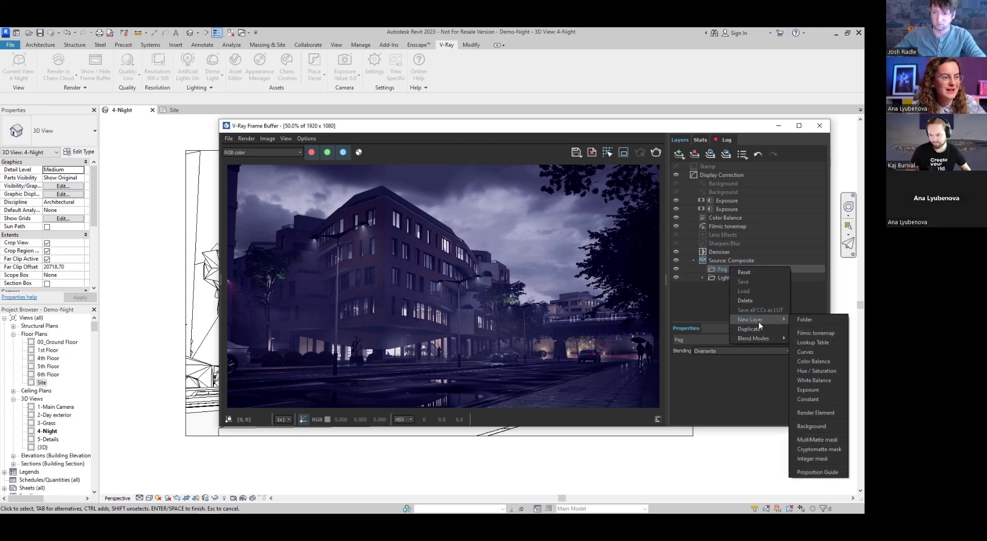
{"action": "left_click", "coordinate": [806, 412]}
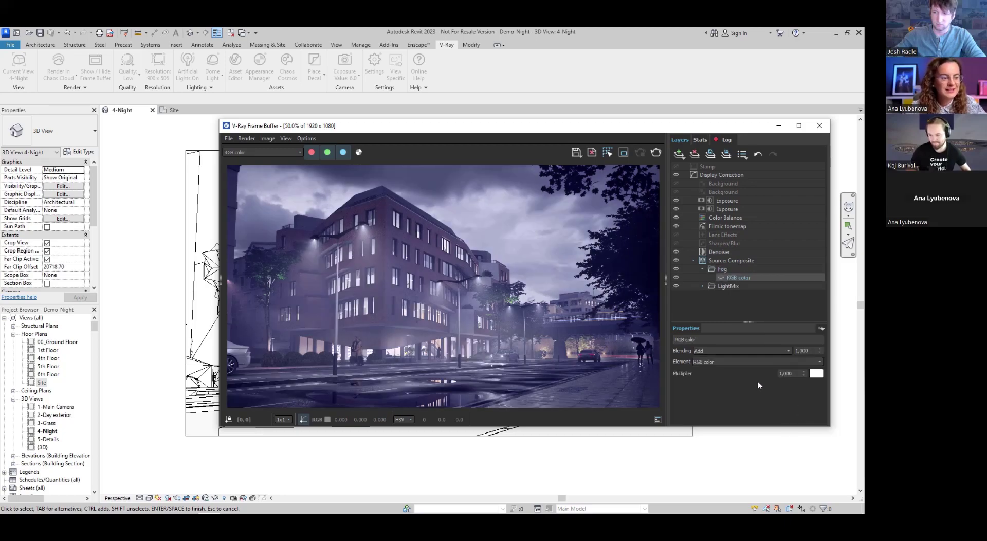
{"action": "left_click", "coordinate": [819, 362]}
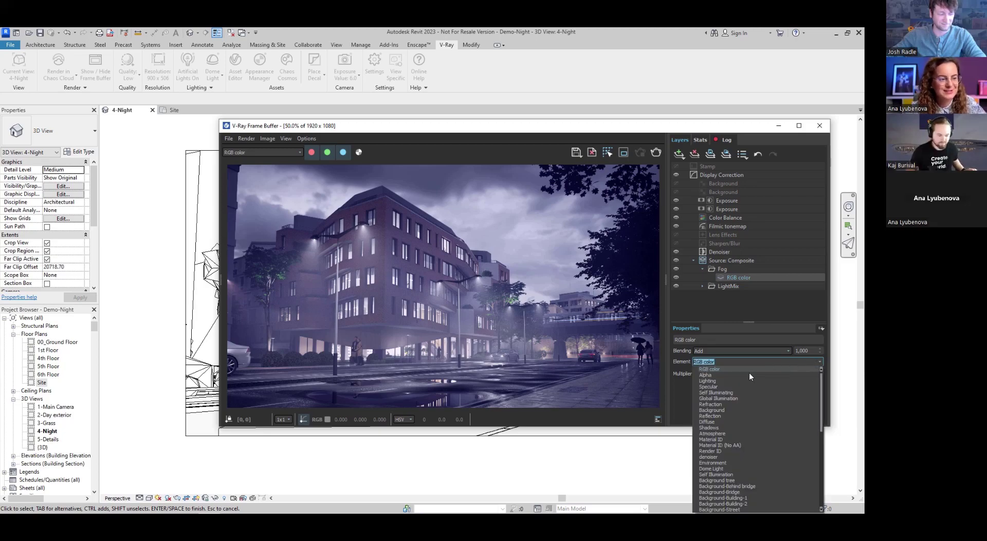
{"action": "left_click", "coordinate": [711, 433]}
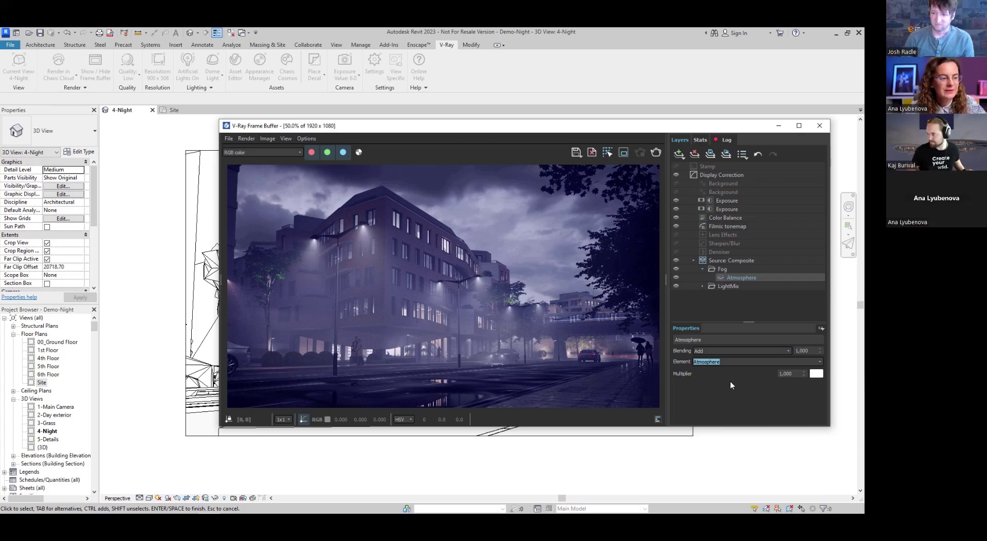
{"action": "left_click", "coordinate": [676, 286]}
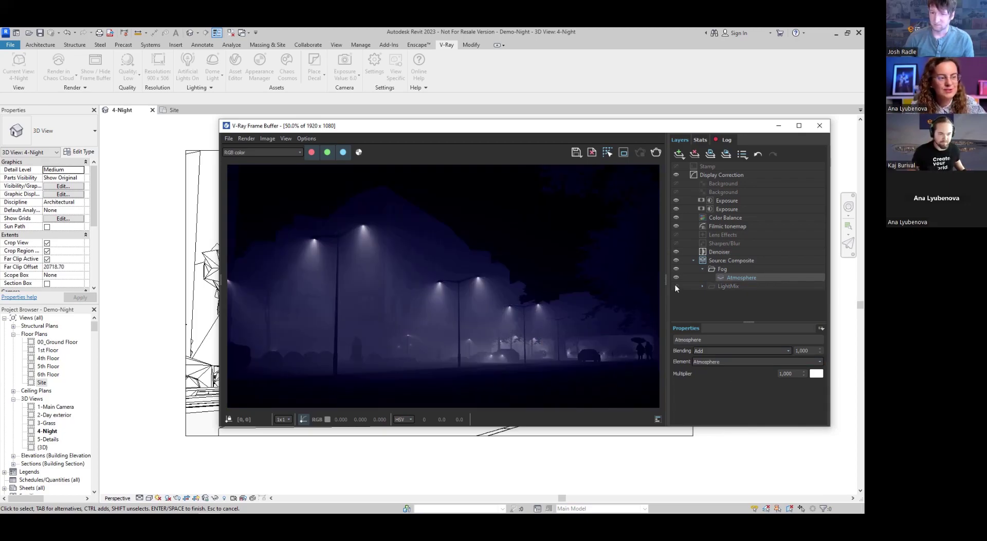
{"action": "left_click", "coordinate": [676, 286]}
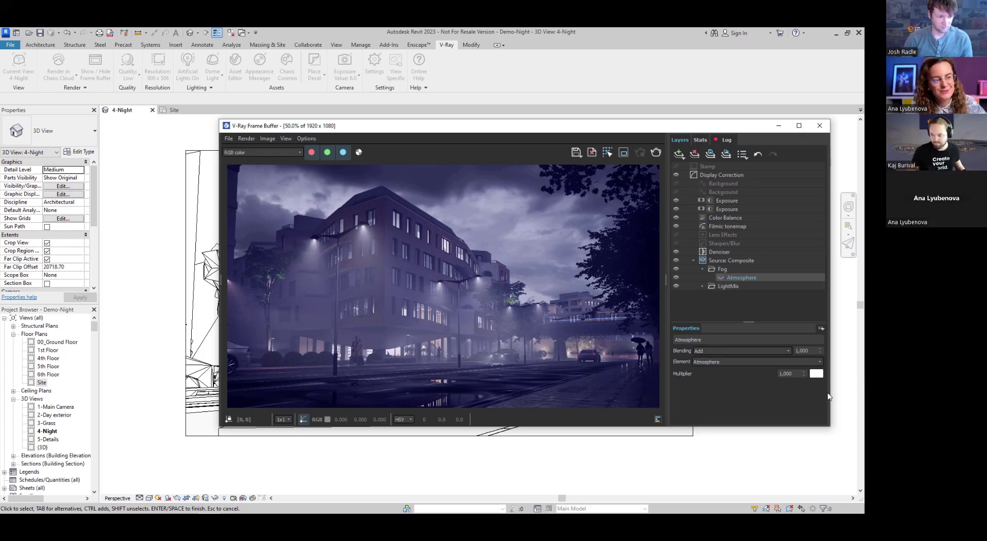
- Tint the Atmosphere layer with the recent blue colour and set its multiplier to 1
{"action": "left_click", "coordinate": [818, 373]}
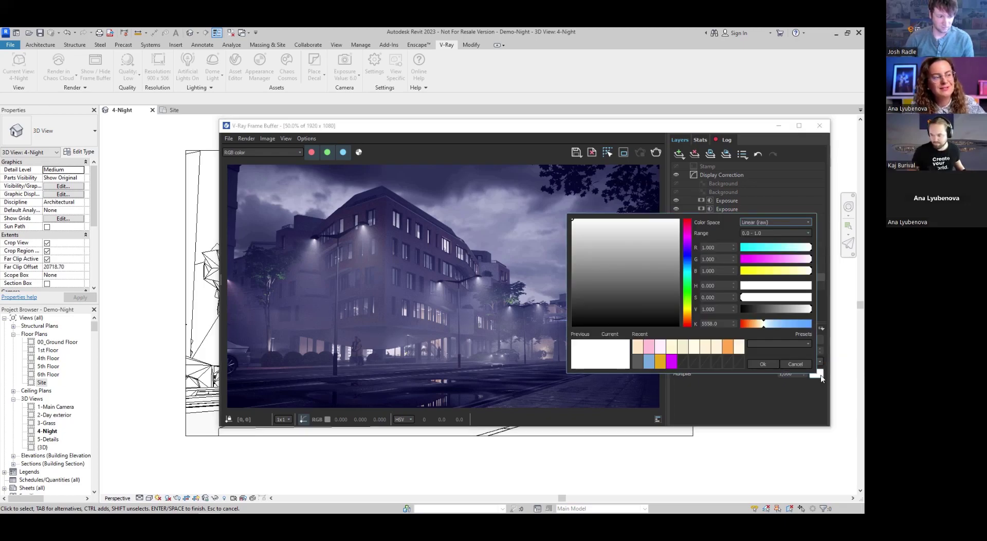
{"action": "left_click", "coordinate": [649, 362]}
{"action": "left_click", "coordinate": [759, 364]}
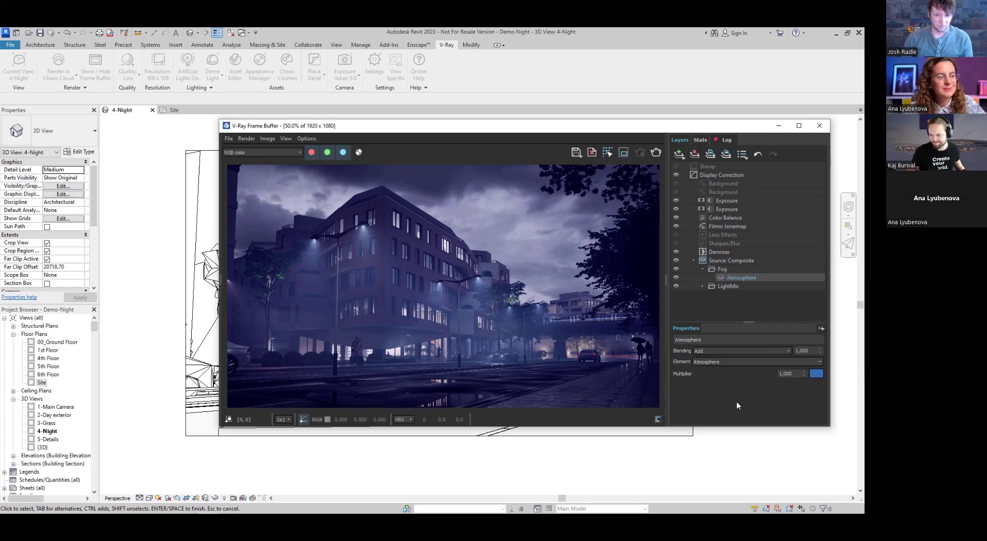
{"action": "mouse_move", "coordinate": [804, 374]}
{"action": "left_mouse_down"}
{"action": "mouse_move", "coordinate": [805, 421]}
{"action": "mouse_move", "coordinate": [819, 277]}
{"action": "mouse_move", "coordinate": [809, 385]}
{"action": "left_mouse_up"}
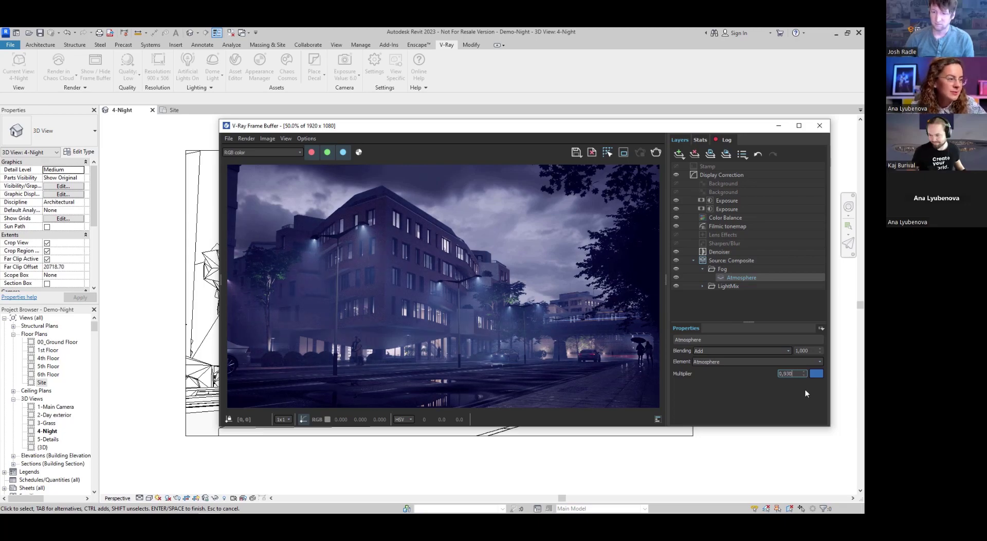
{"action": "left_click_drag", "start_coordinate": [795, 372], "coordinate": [770, 376]}
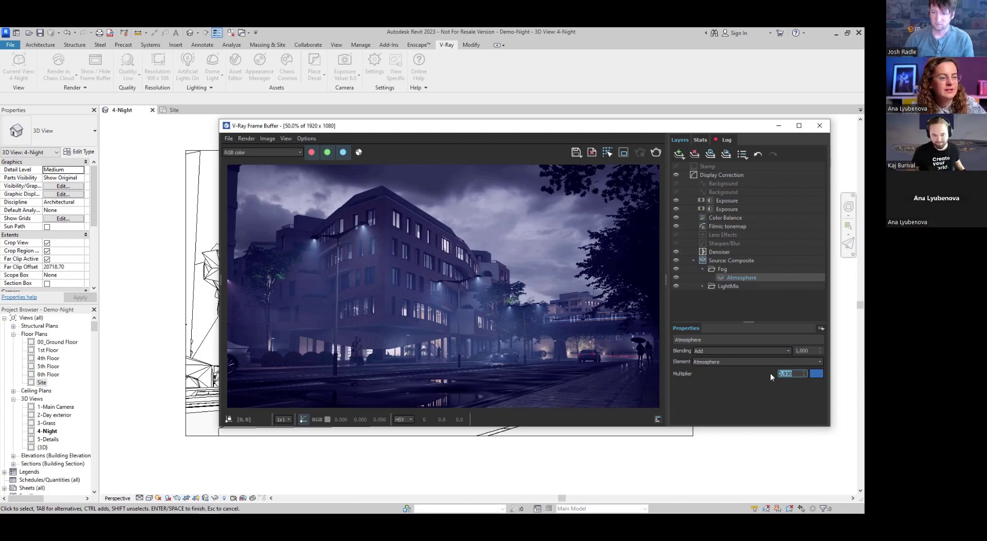
{"action": "type", "text": "1"}
{"action": "key", "text": "Return"}
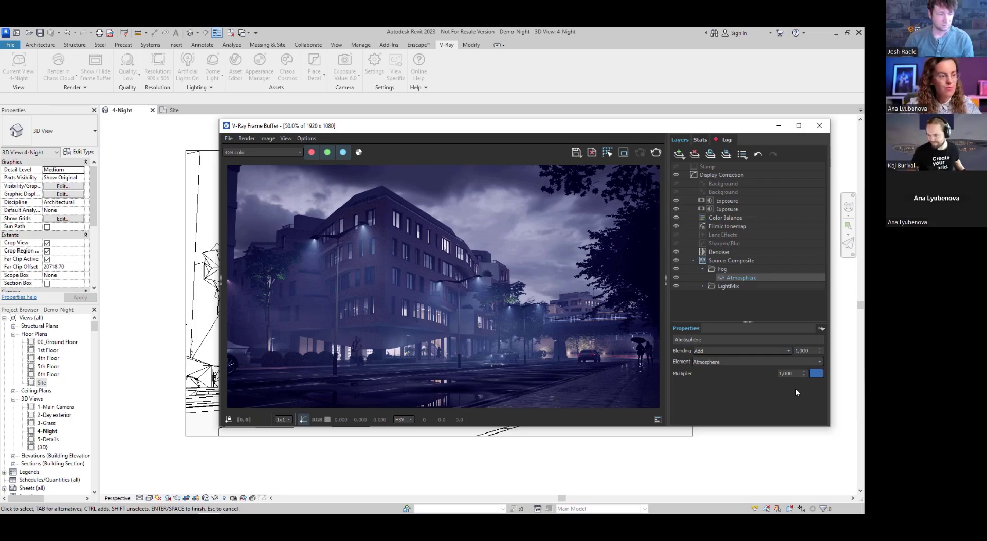
- Enable bloom/glare in Lens Effects, raise the intensity to about 7.17 and size to about 27.87, and inspect the glow up close
{"action": "left_click", "coordinate": [730, 234]}
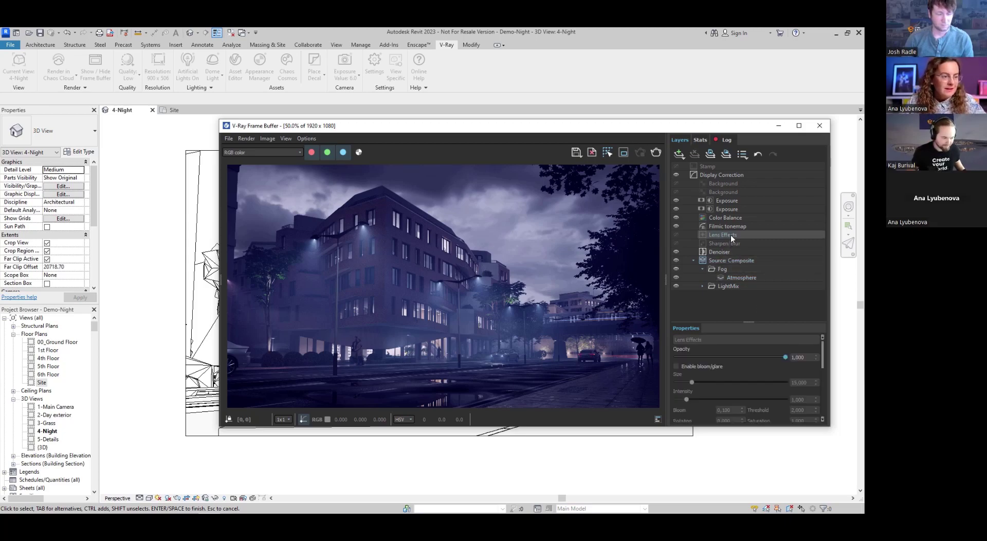
{"action": "left_click", "coordinate": [676, 365]}
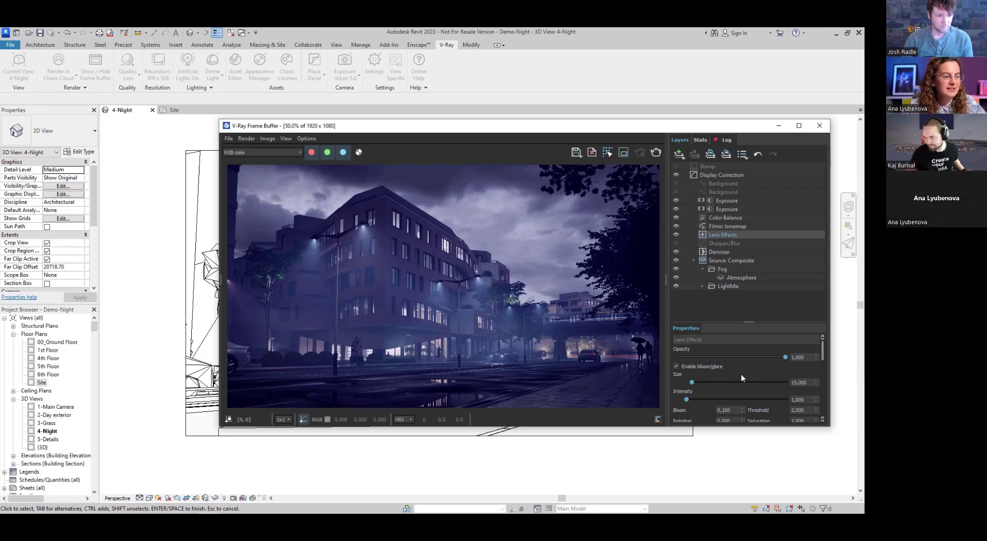
{"action": "left_click_drag", "start_coordinate": [749, 322], "coordinate": [753, 273]}
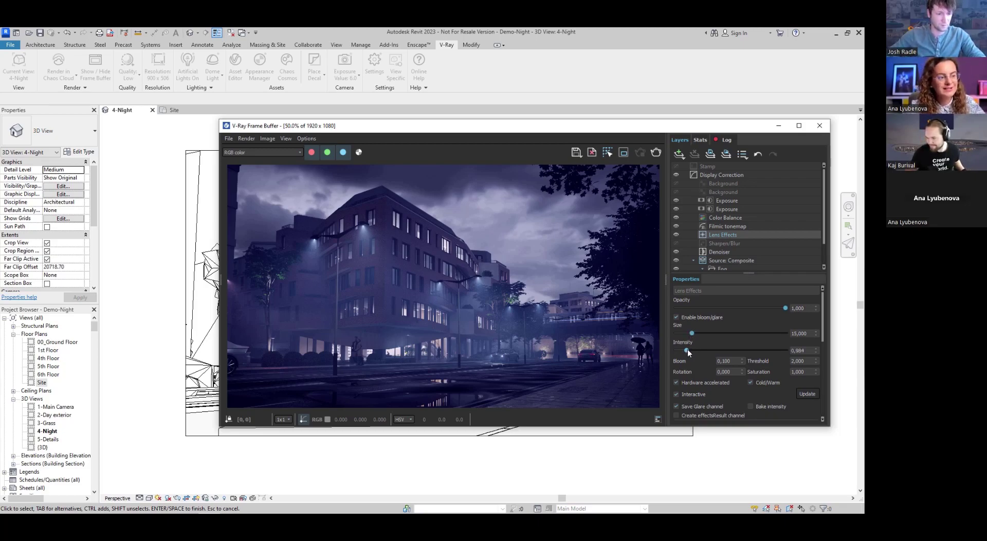
{"action": "left_click_drag", "start_coordinate": [728, 350], "coordinate": [706, 331]}
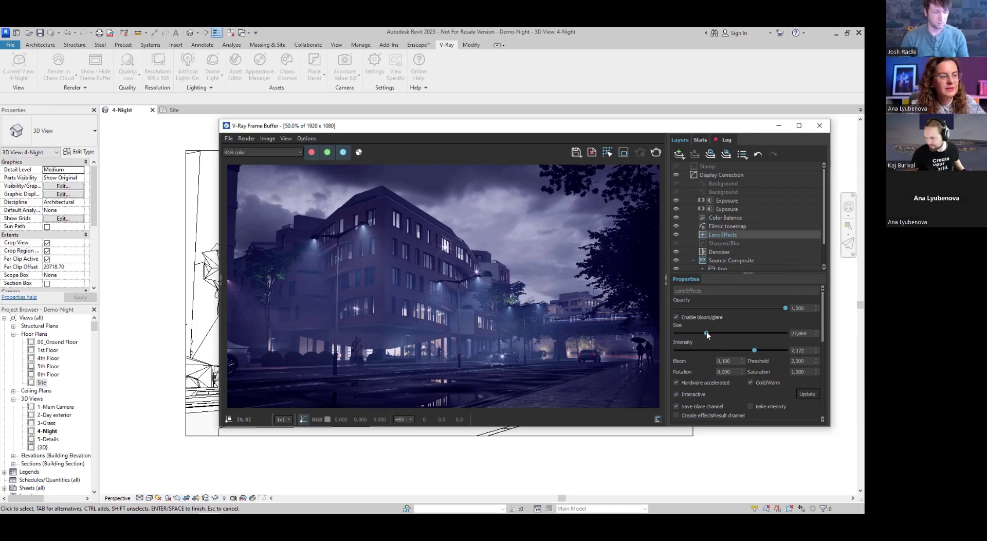
{"action": "scroll", "coordinate": [505, 358], "scroll_direction": "up", "scroll_amount": 1}
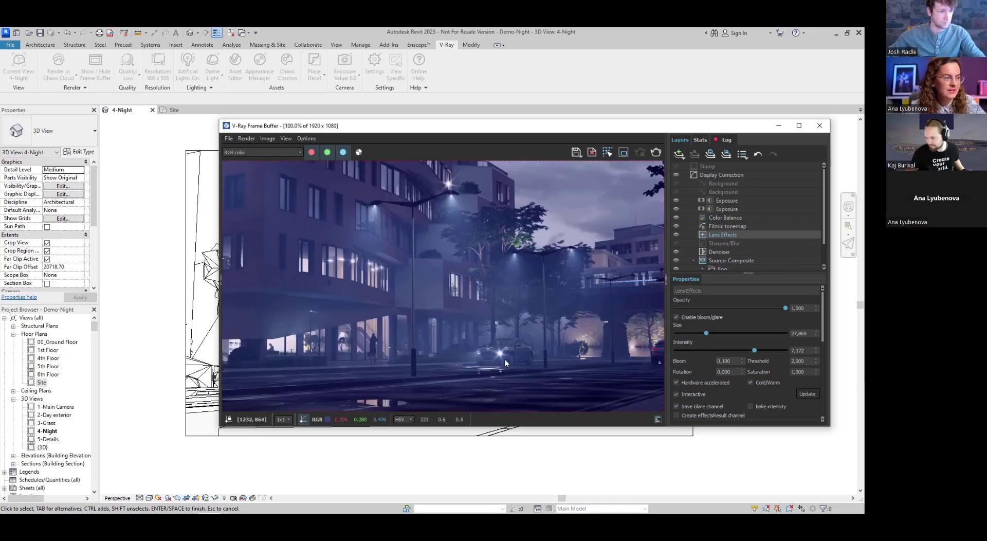
{"action": "scroll", "coordinate": [495, 353], "scroll_direction": "down", "scroll_amount": 1}
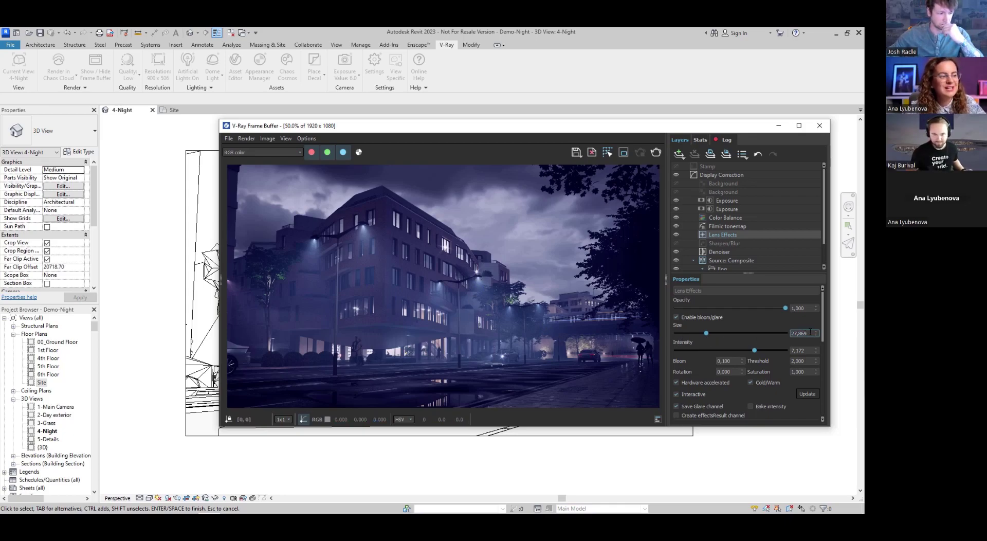
- Set the Lens Effects size to 30 and intensity to 8
{"action": "left_click_drag", "start_coordinate": [810, 331], "coordinate": [778, 335]}
{"action": "type", "text": "30"}
{"action": "key", "text": "Return"}
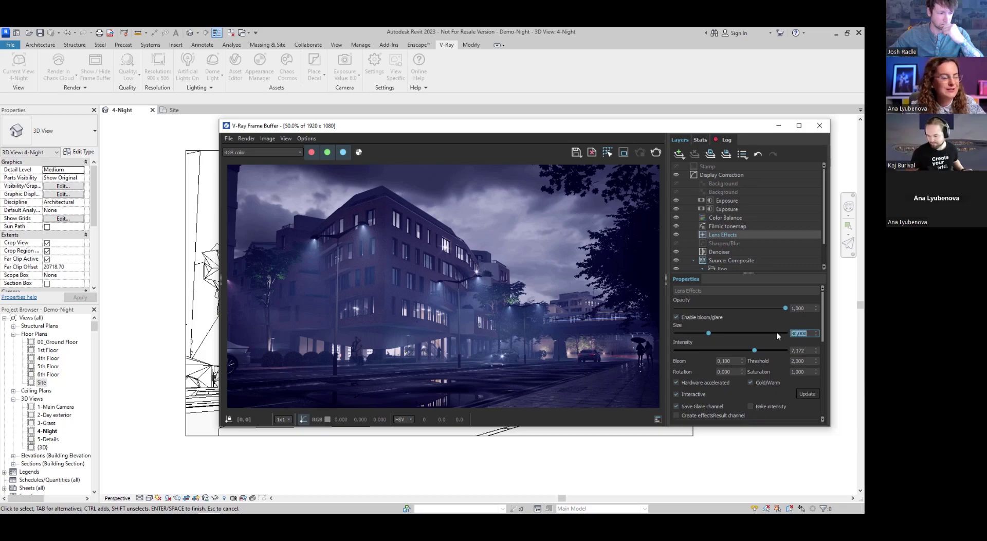
{"action": "left_click_drag", "start_coordinate": [809, 350], "coordinate": [784, 352]}
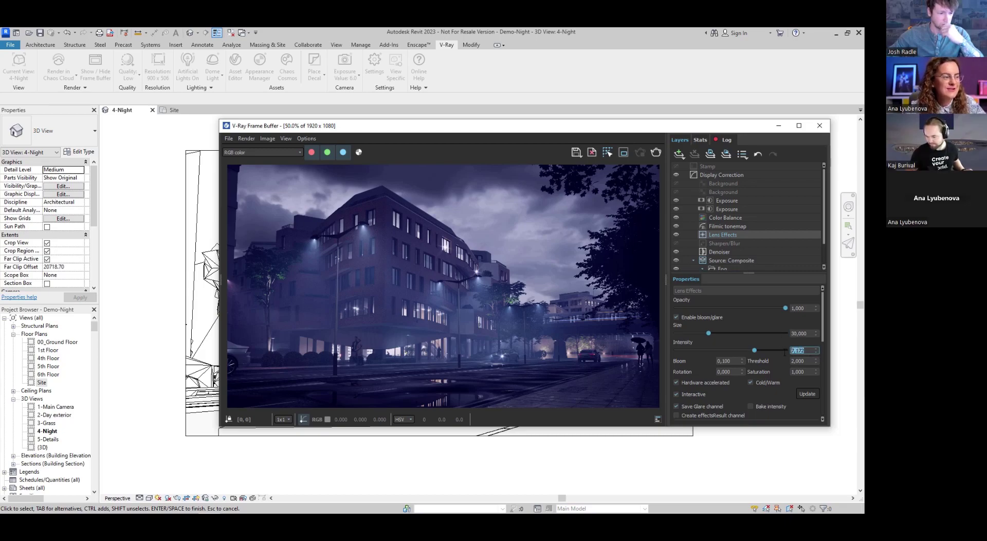
{"action": "type", "text": "8"}
{"action": "key", "text": "Return"}
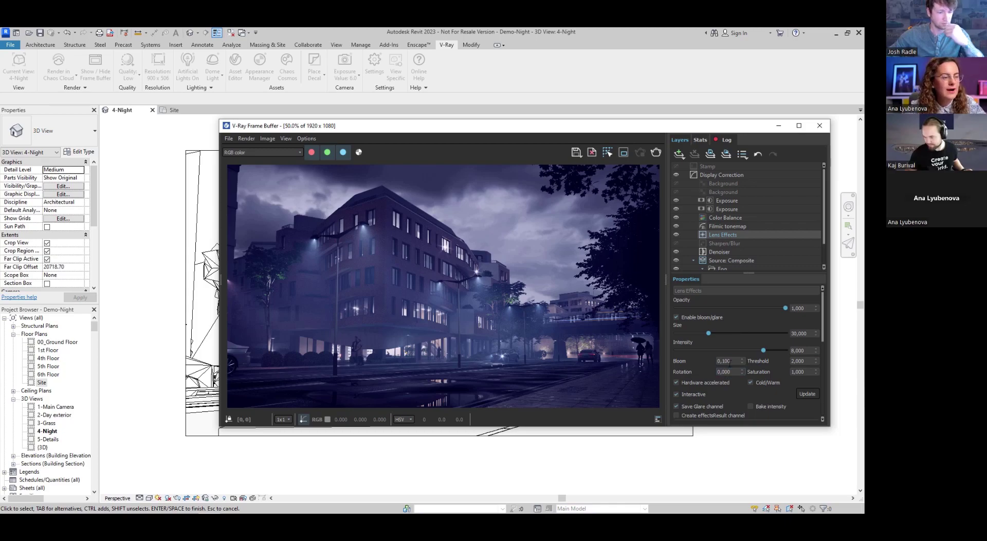
- Set the Lens Effects bloom to 0.4
{"action": "left_click_drag", "start_coordinate": [741, 360], "coordinate": [743, 309]}
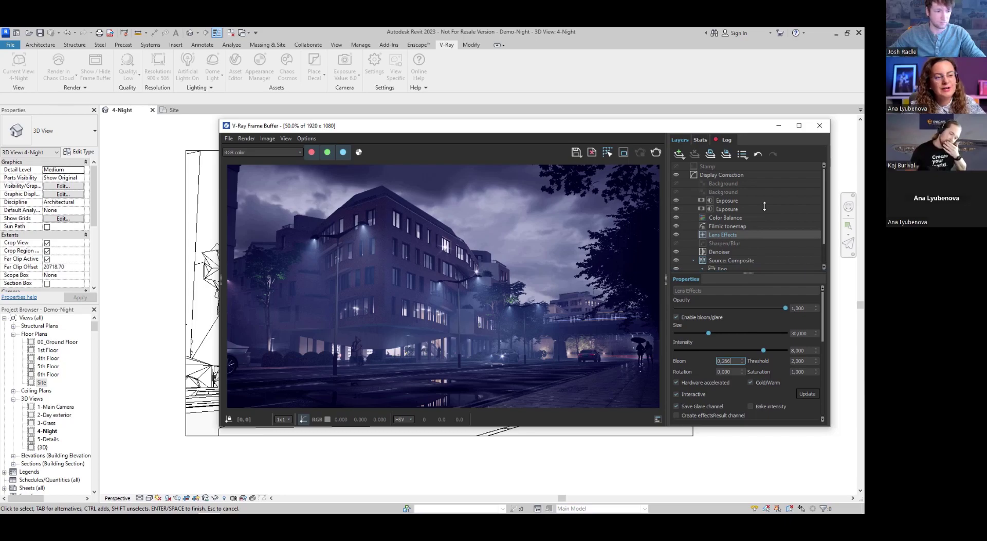
{"action": "double_click", "coordinate": [721, 361]}
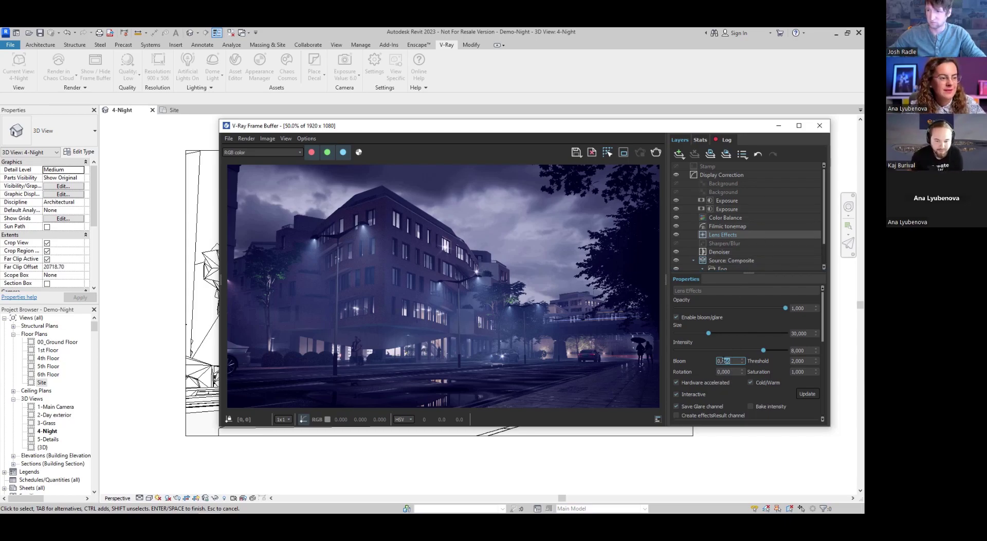
{"action": "type", "text": "1"}
{"action": "key", "text": "Return"}
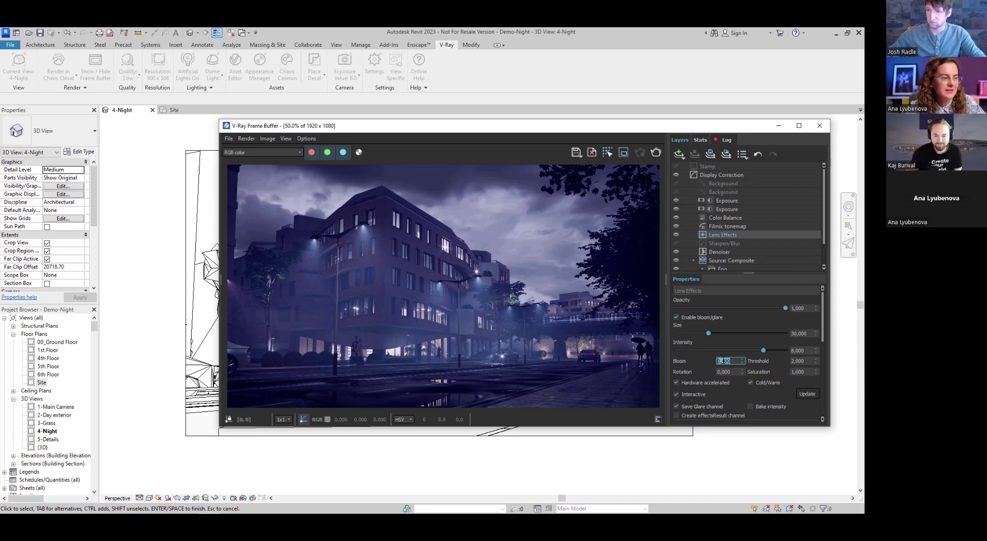
{"action": "type", "text": "0,4"}
{"action": "key", "text": "Return"}
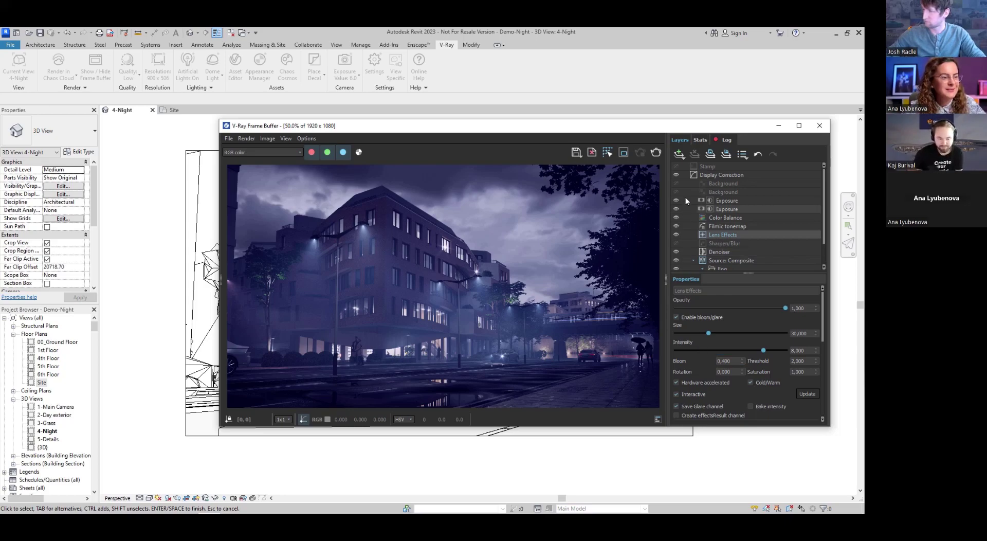
- Switch on both Background overlay layers under Display Correction
{"action": "left_click", "coordinate": [722, 183]}
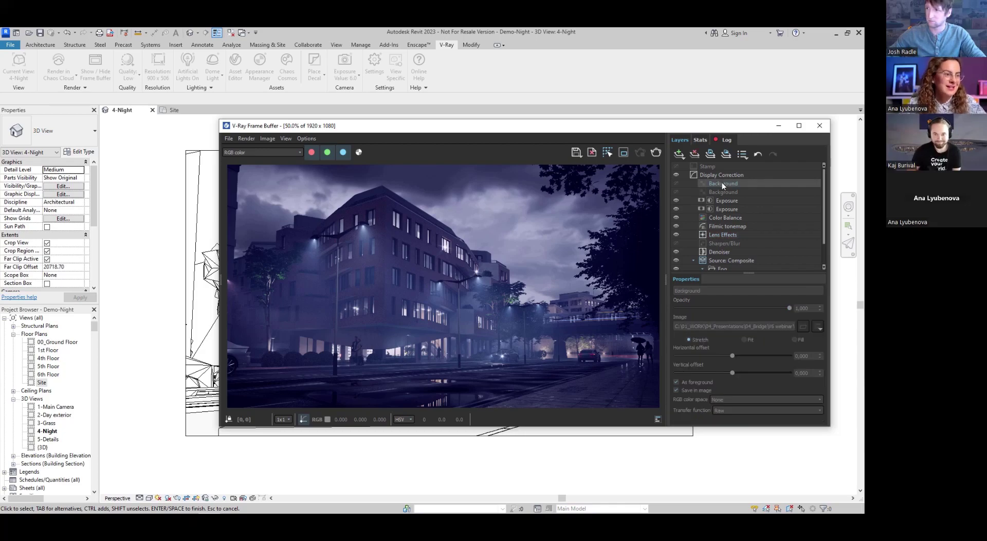
{"action": "left_click", "coordinate": [676, 184]}
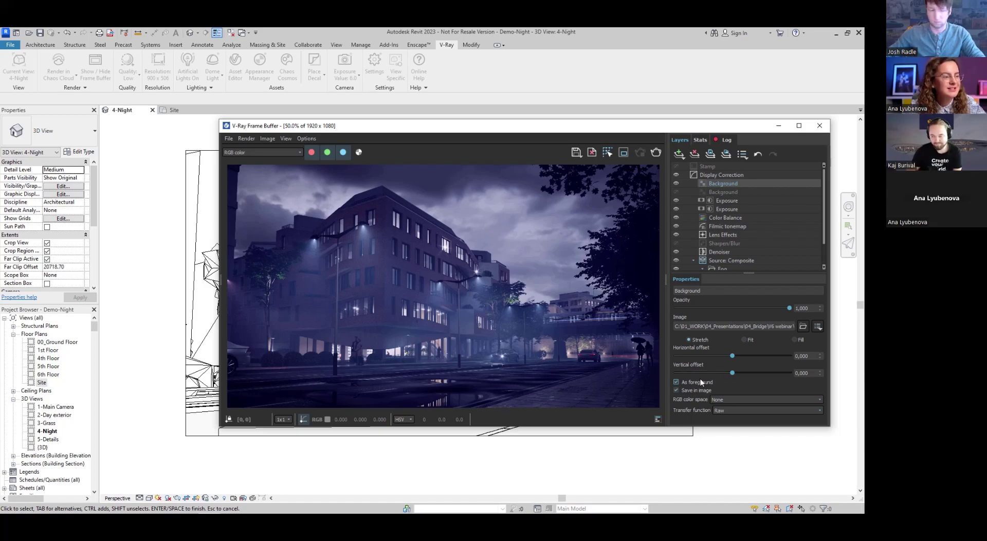
{"action": "left_click", "coordinate": [720, 191]}
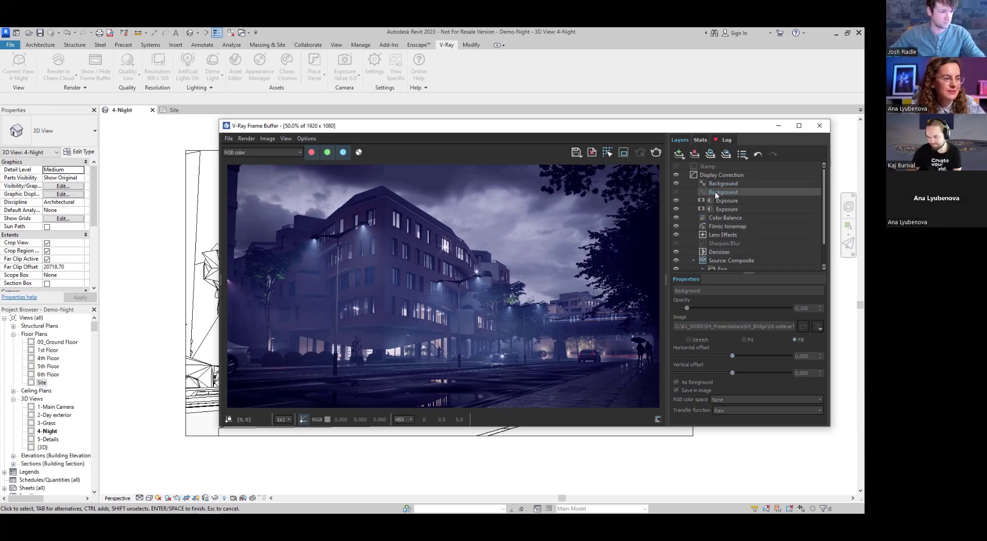
{"action": "left_click", "coordinate": [677, 191]}
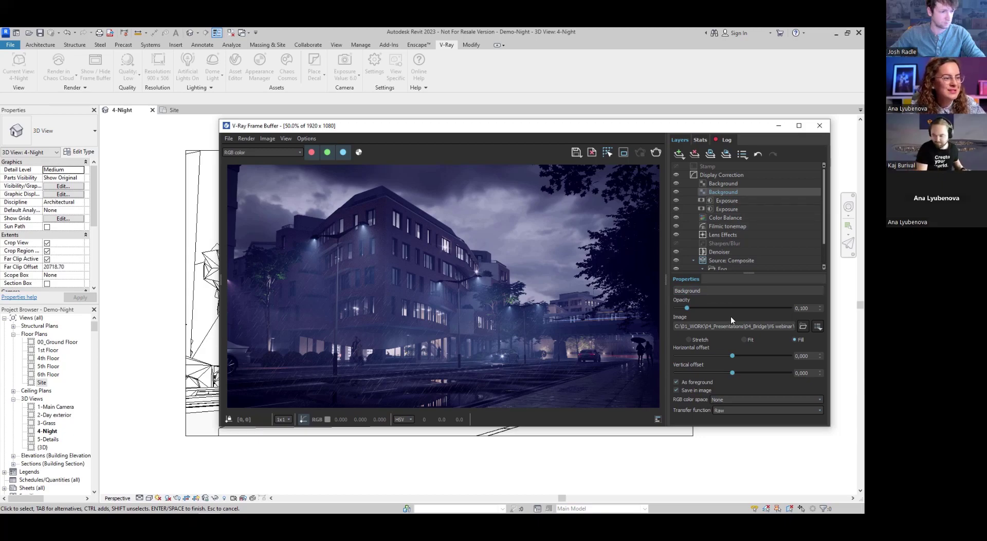
- Set the opacity of the lower Background layer to 0.05
{"action": "left_click", "coordinate": [801, 308]}
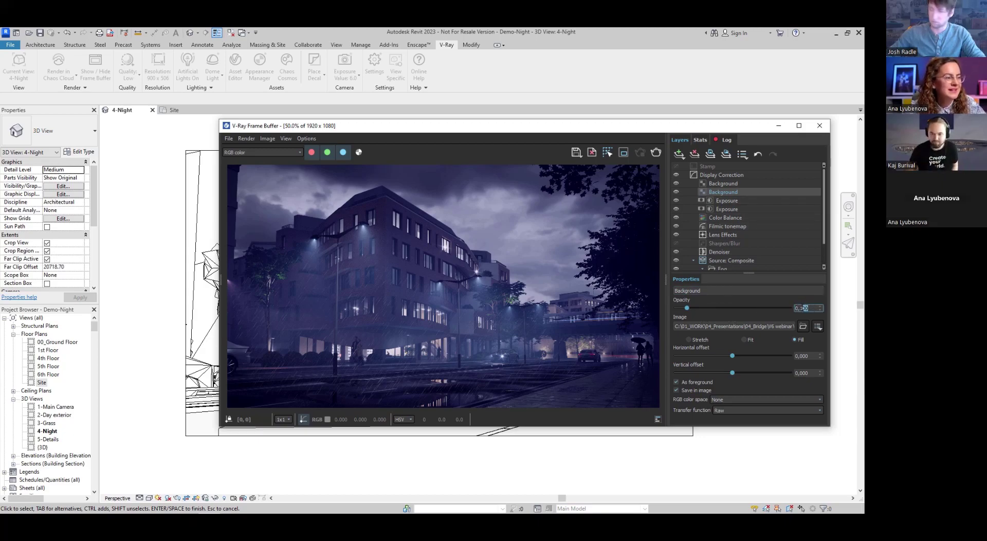
{"action": "scroll", "coordinate": [802, 308], "scroll_direction": "down", "scroll_amount": 5}
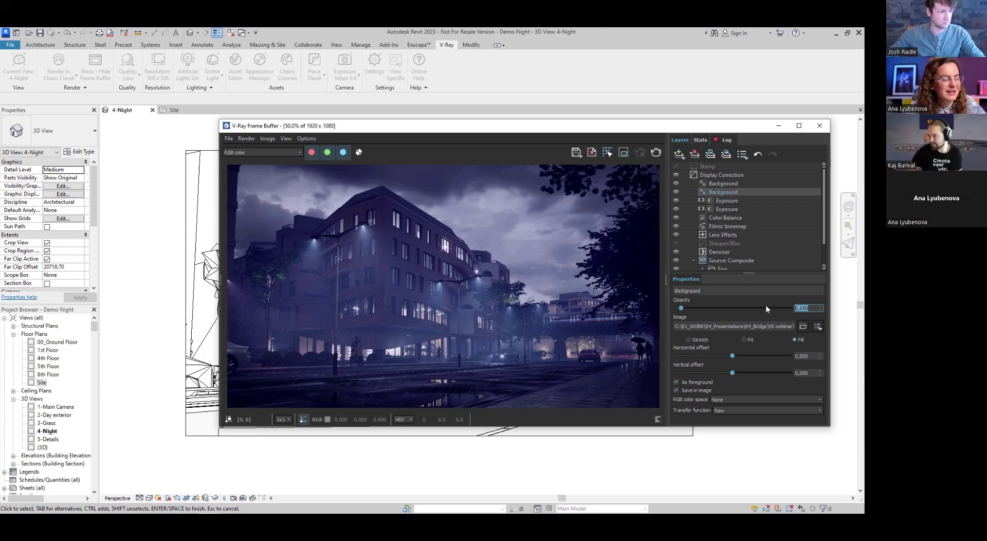
{"action": "left_click", "coordinate": [732, 300]}
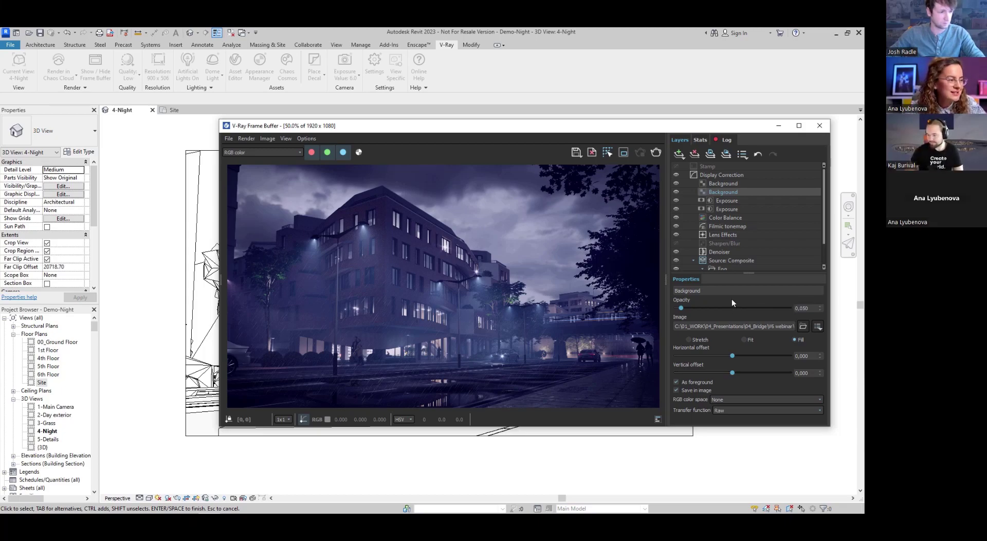